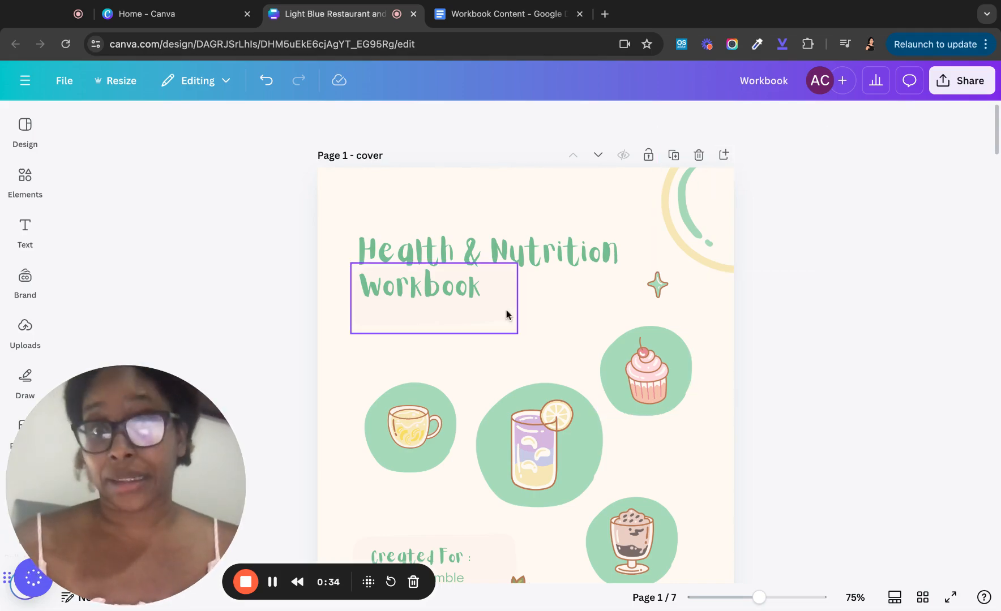
- Scroll through the workbook design to review its pages
{"action": "scroll", "coordinate": [461, 374], "scroll_direction": "down", "scroll_amount": 2}
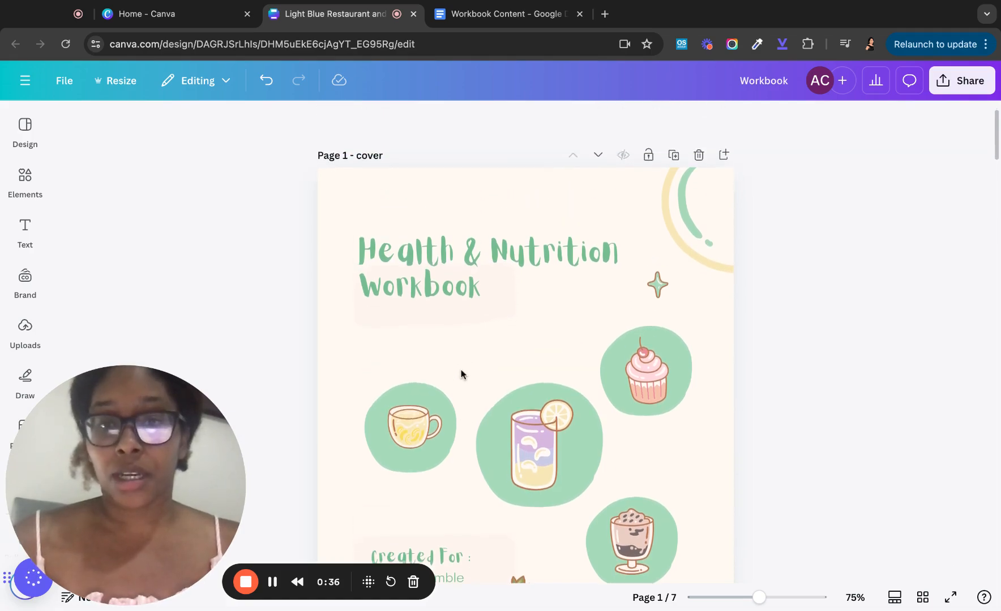
{"action": "scroll", "coordinate": [461, 374], "scroll_direction": "down", "scroll_amount": 1}
{"action": "scroll", "coordinate": [343, 432], "scroll_direction": "down", "scroll_amount": 3}
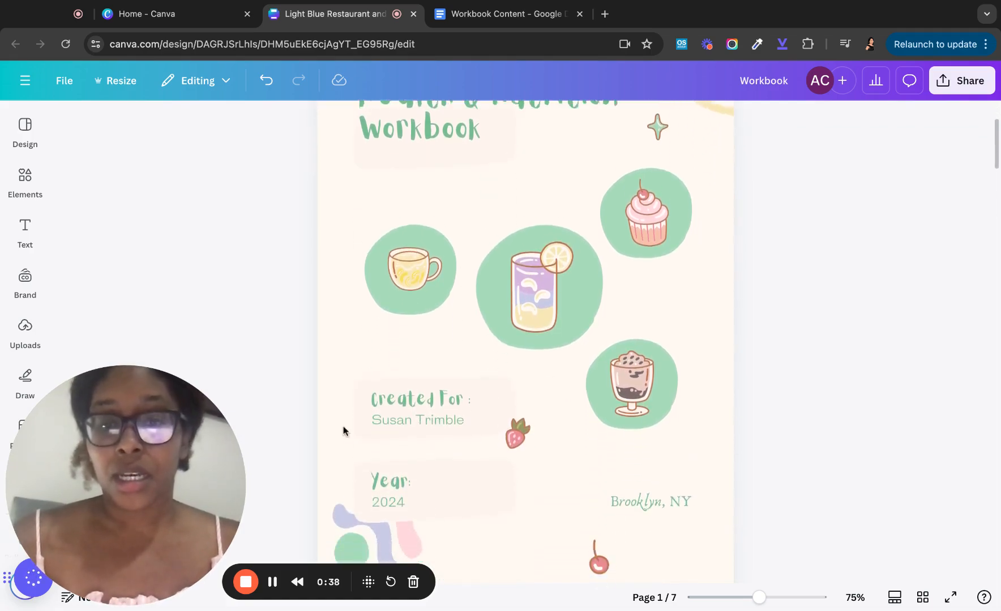
{"action": "scroll", "coordinate": [343, 431], "scroll_direction": "up", "scroll_amount": 5}
{"action": "scroll", "coordinate": [525, 362], "scroll_direction": "down", "scroll_amount": 6}
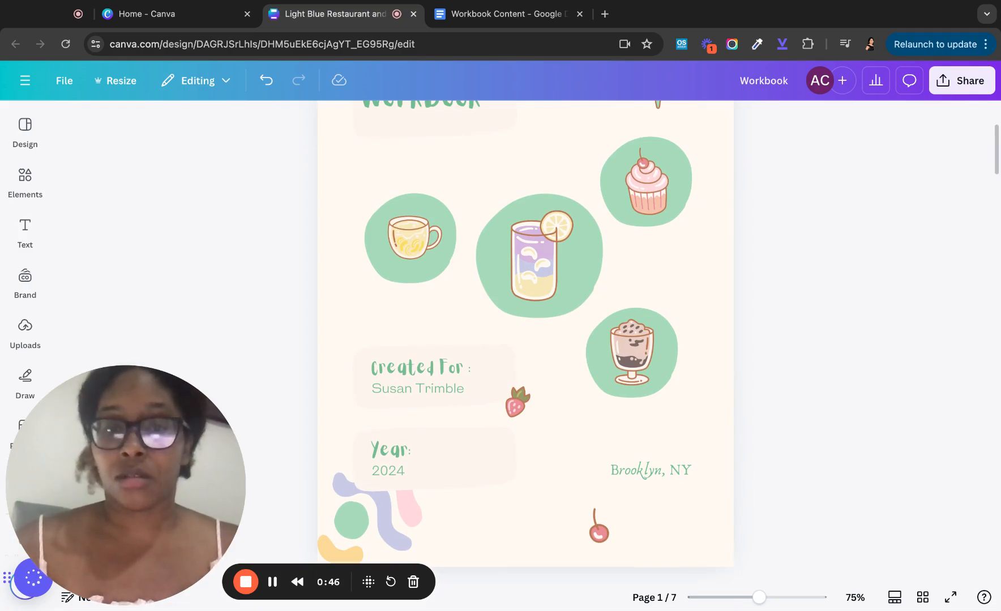
{"action": "scroll", "coordinate": [362, 447], "scroll_direction": "down", "scroll_amount": 3}
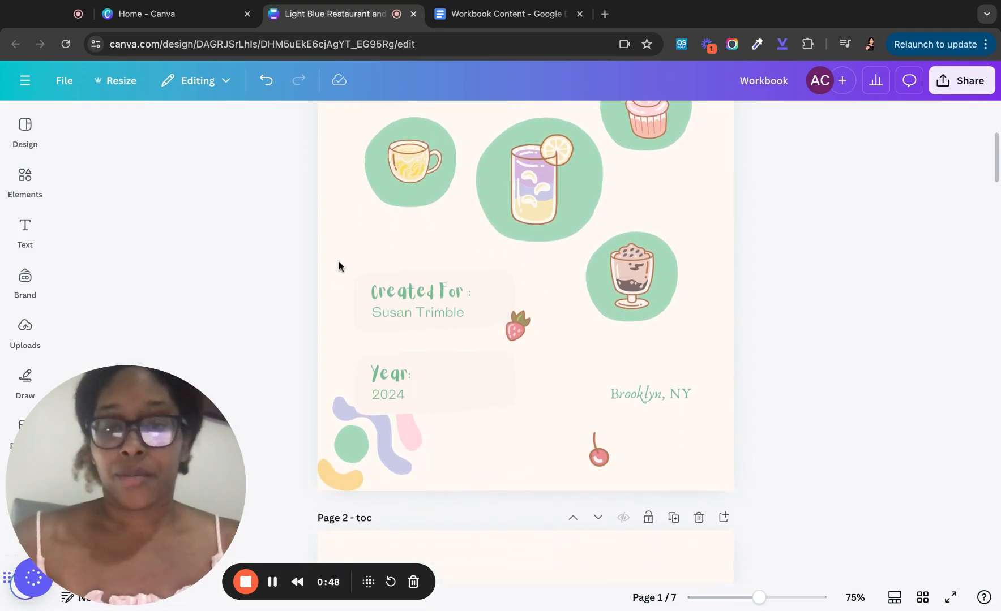
{"action": "scroll", "coordinate": [337, 297], "scroll_direction": "down", "scroll_amount": 10}
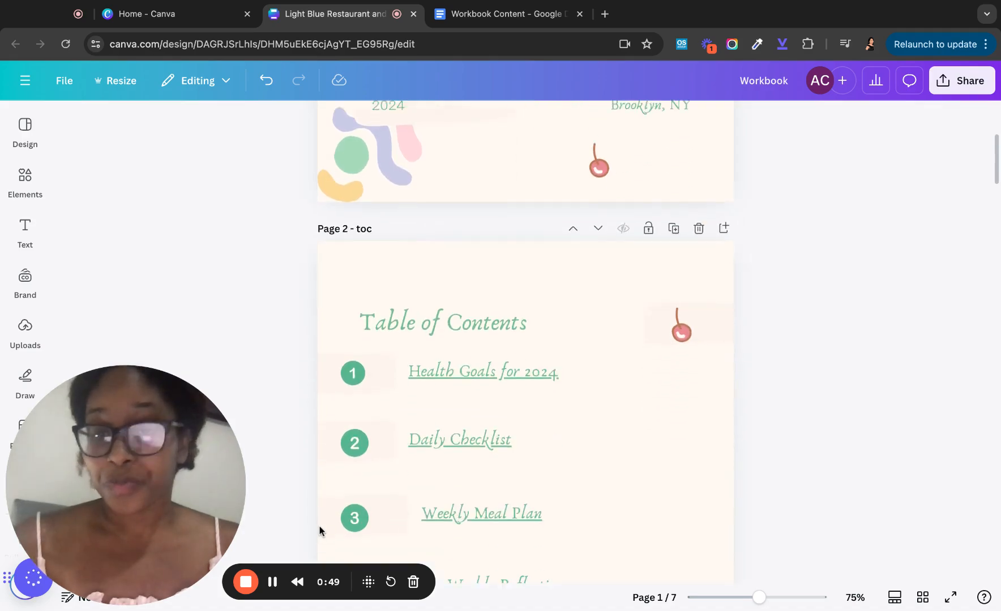
{"action": "scroll", "coordinate": [319, 531], "scroll_direction": "up", "scroll_amount": 14}
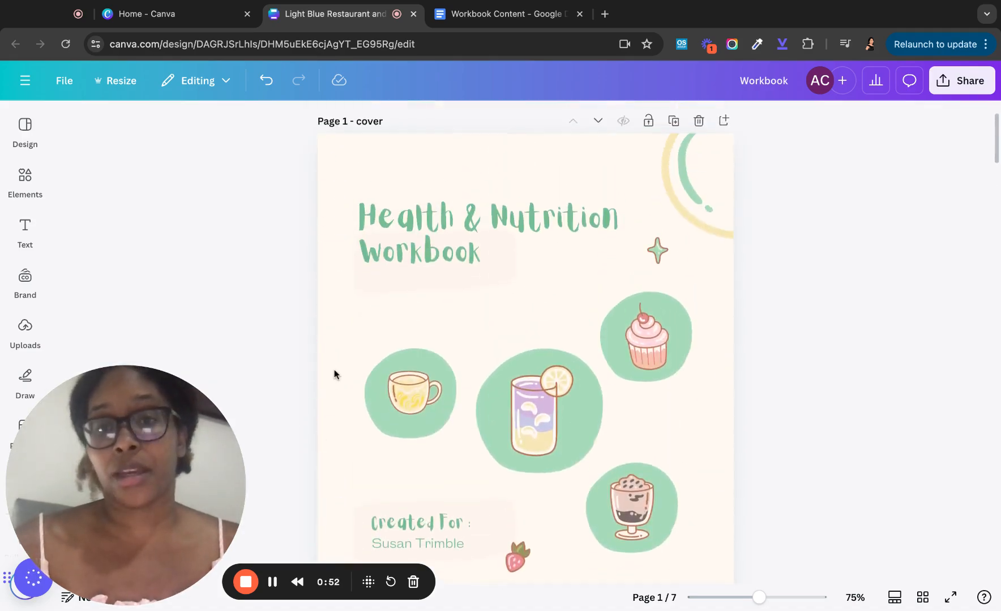
{"action": "scroll", "coordinate": [333, 374], "scroll_direction": "down", "scroll_amount": 20}
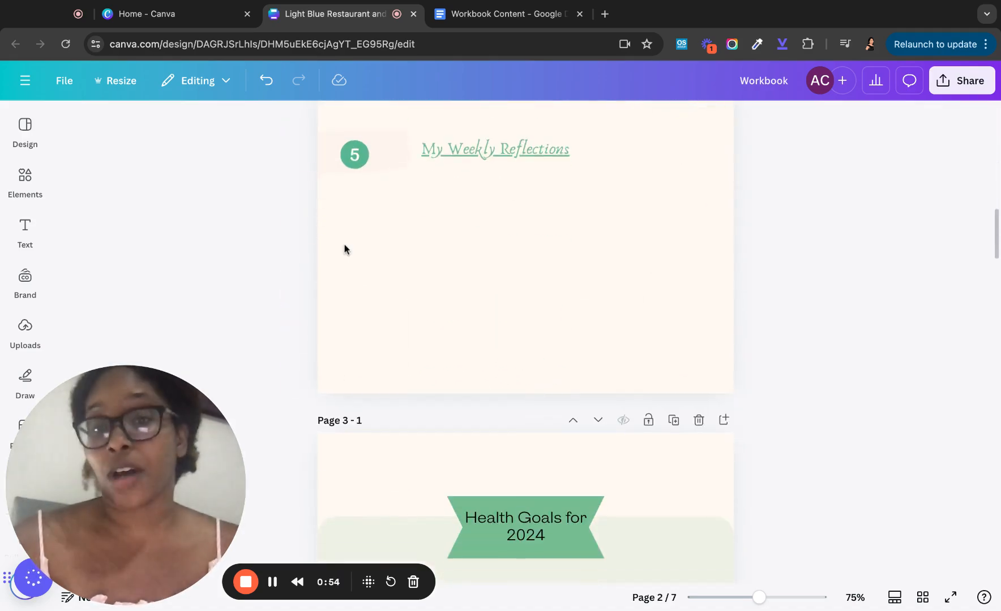
{"action": "scroll", "coordinate": [345, 248], "scroll_direction": "up", "scroll_amount": 8}
{"action": "scroll", "coordinate": [344, 248], "scroll_direction": "up", "scroll_amount": 1}
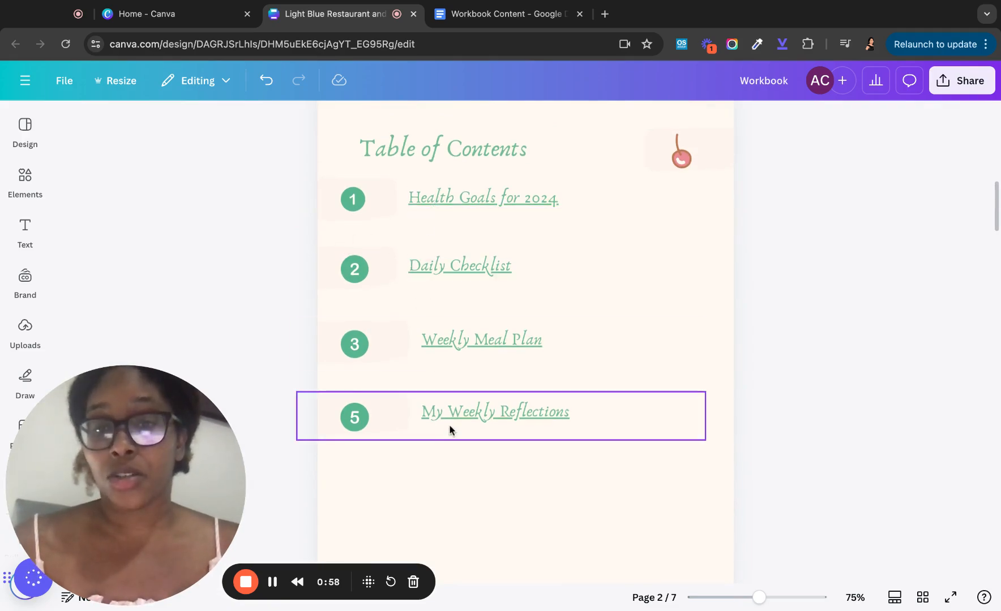
{"action": "scroll", "coordinate": [645, 347], "scroll_direction": "down", "scroll_amount": 2}
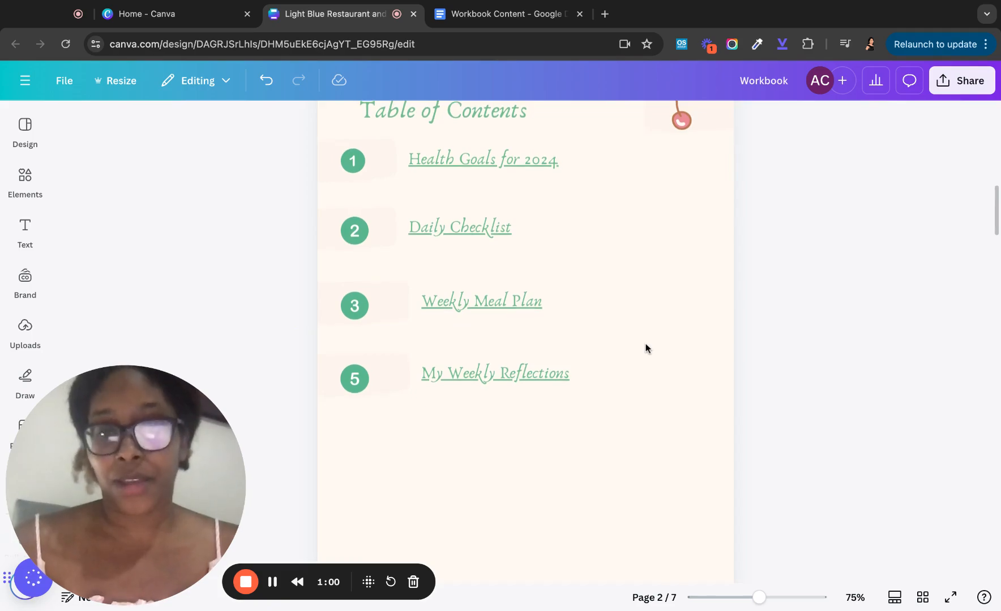
{"action": "scroll", "coordinate": [646, 348], "scroll_direction": "down", "scroll_amount": 8}
{"action": "scroll", "coordinate": [647, 362], "scroll_direction": "down", "scroll_amount": 3}
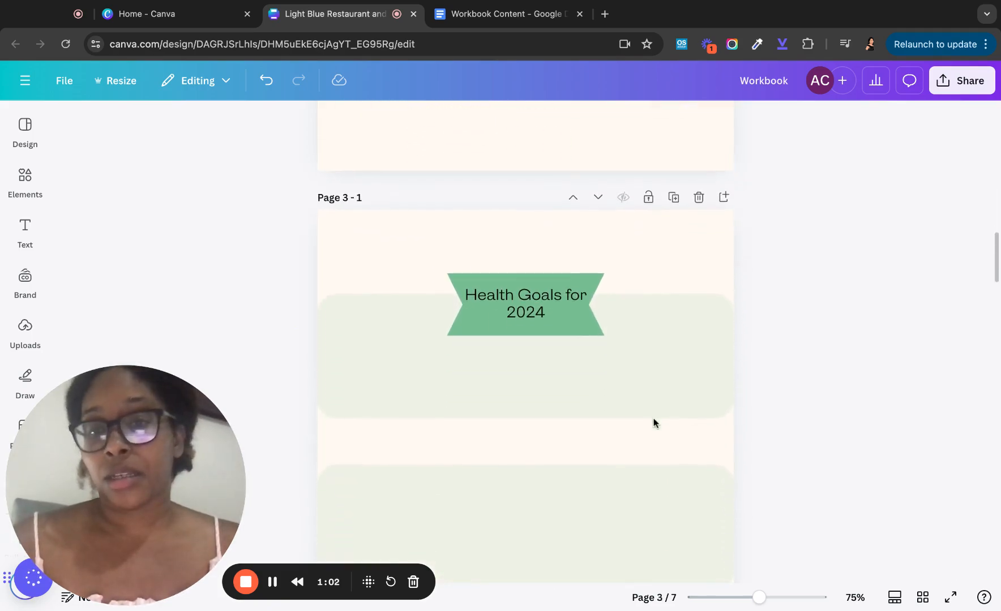
{"action": "scroll", "coordinate": [653, 420], "scroll_direction": "down", "scroll_amount": 2}
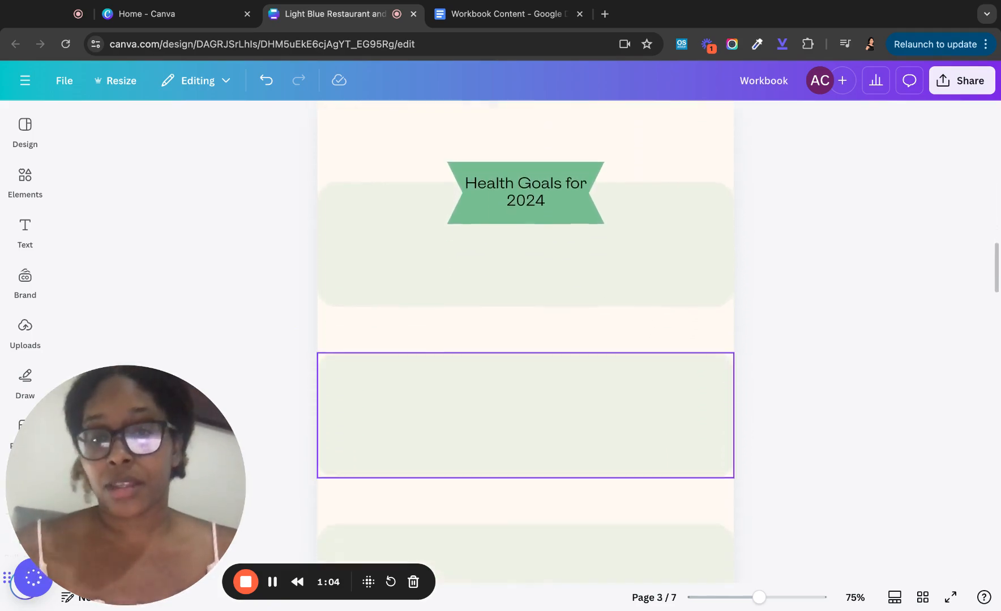
{"action": "scroll", "coordinate": [622, 363], "scroll_direction": "down", "scroll_amount": 15}
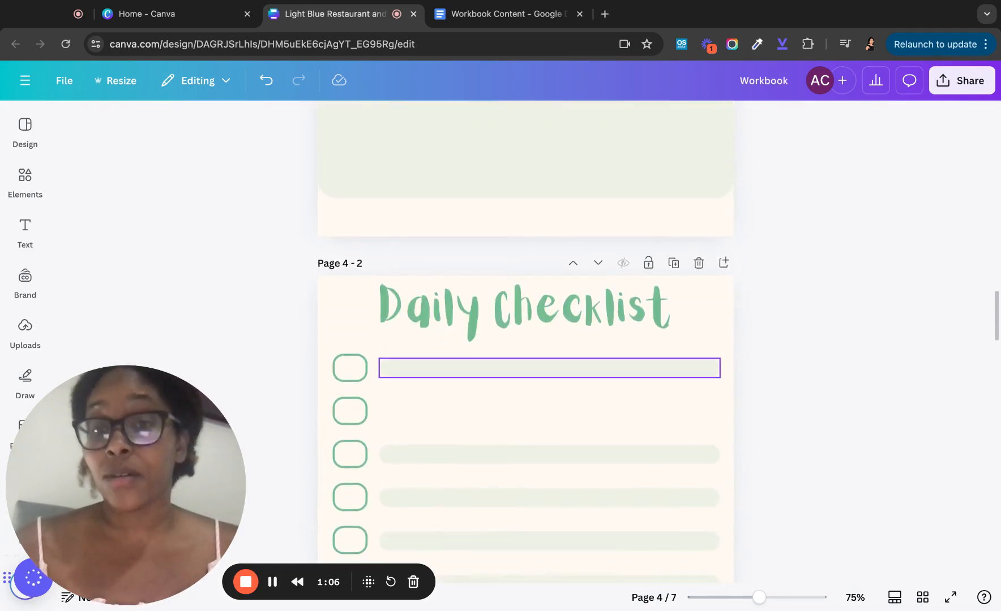
{"action": "scroll", "coordinate": [549, 358], "scroll_direction": "up", "scroll_amount": 2}
{"action": "scroll", "coordinate": [549, 358], "scroll_direction": "down", "scroll_amount": 6}
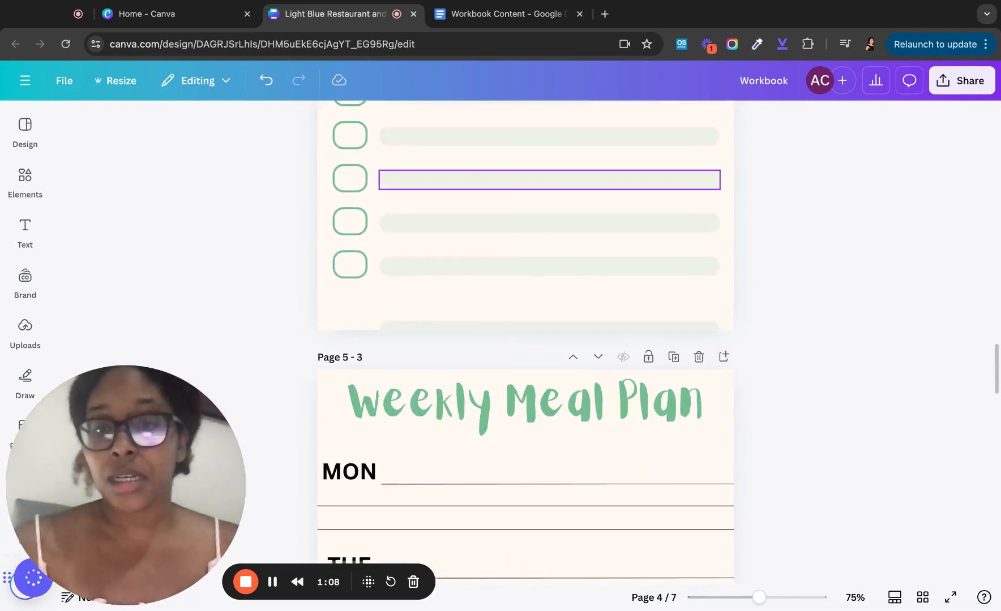
{"action": "scroll", "coordinate": [526, 339], "scroll_direction": "down", "scroll_amount": 9}
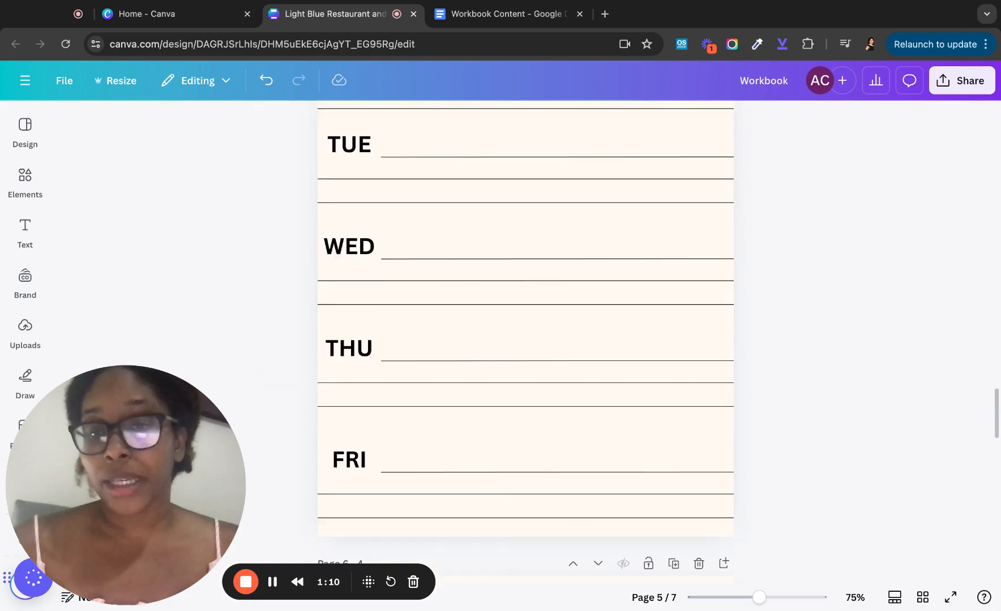
{"action": "scroll", "coordinate": [525, 396], "scroll_direction": "down", "scroll_amount": 2}
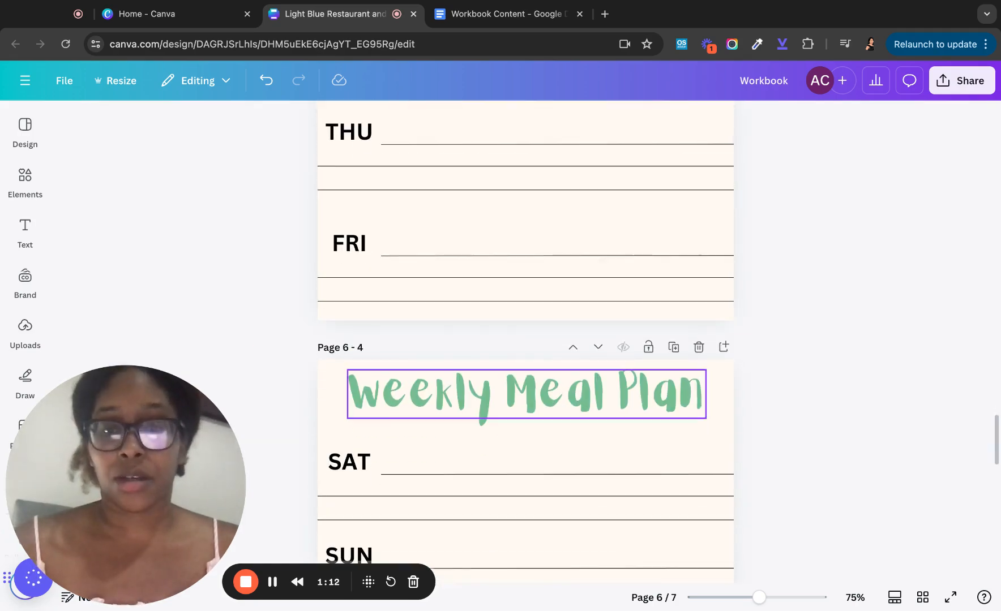
{"action": "scroll", "coordinate": [525, 396], "scroll_direction": "down", "scroll_amount": 15}
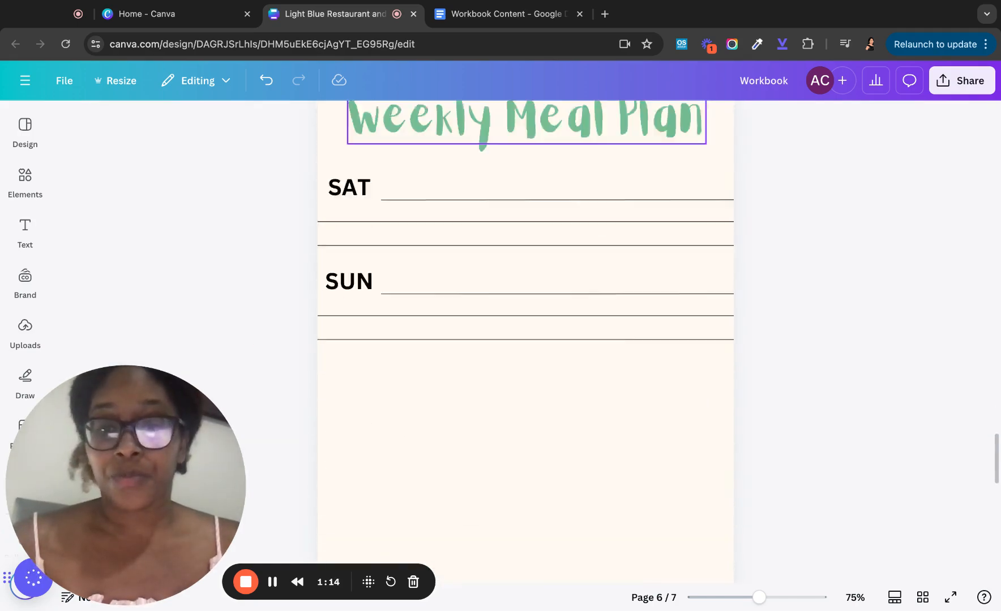
{"action": "scroll", "coordinate": [525, 407], "scroll_direction": "down", "scroll_amount": 10}
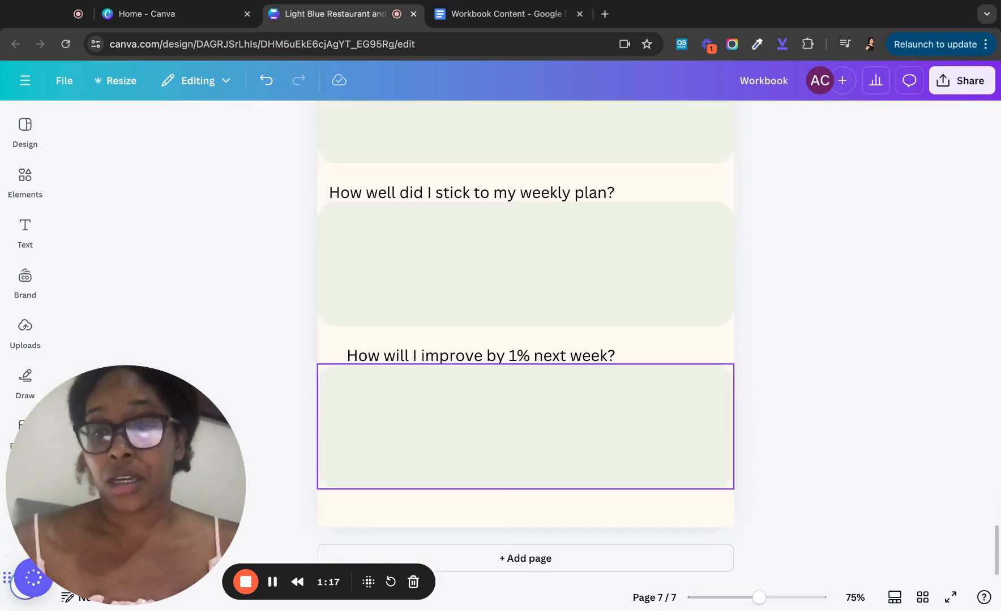
{"action": "scroll", "coordinate": [525, 424], "scroll_direction": "up", "scroll_amount": 20}
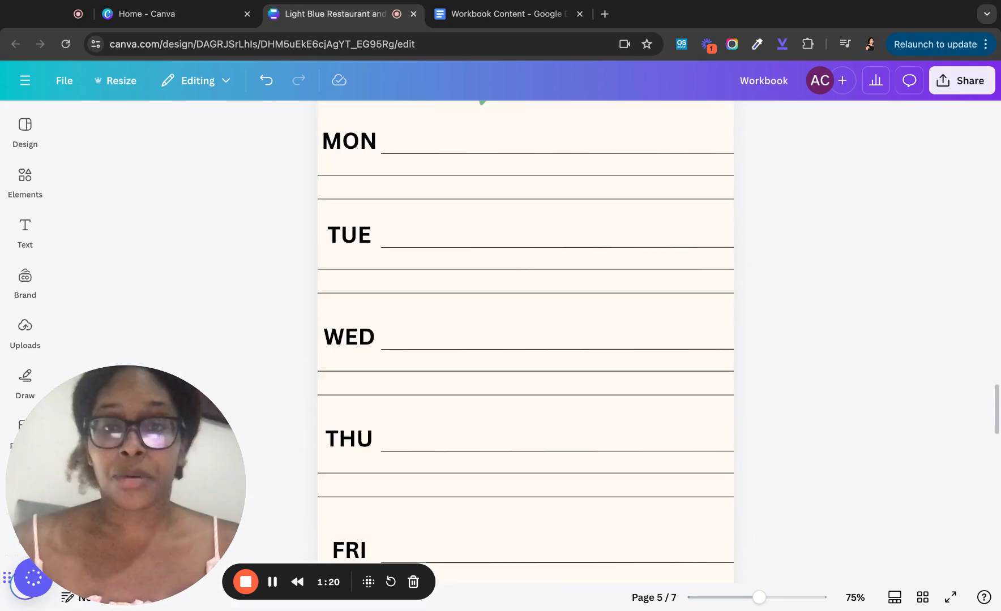
{"action": "scroll", "coordinate": [525, 453], "scroll_direction": "up", "scroll_amount": 20}
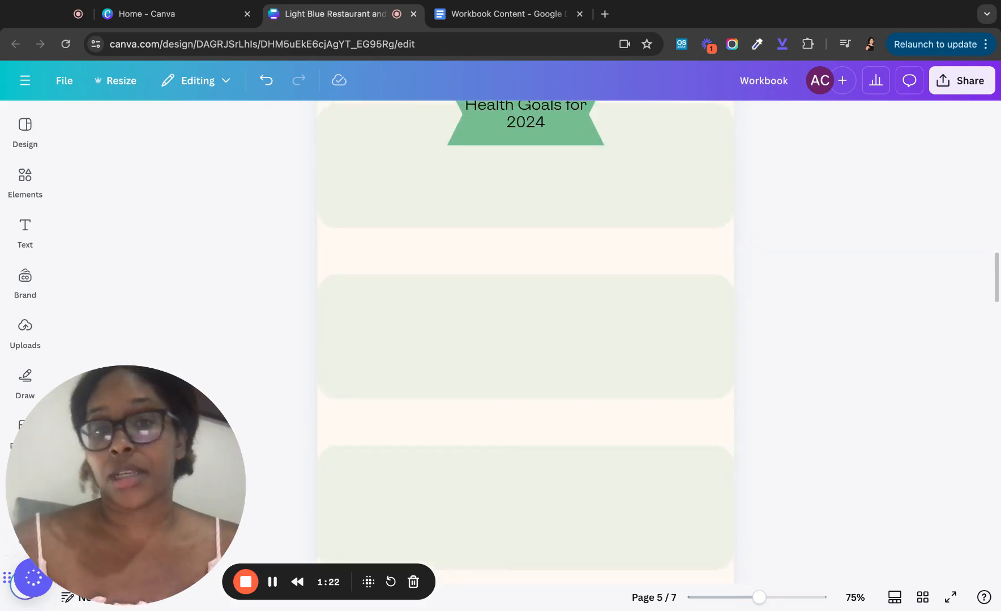
{"action": "scroll", "coordinate": [525, 397], "scroll_direction": "up", "scroll_amount": 20}
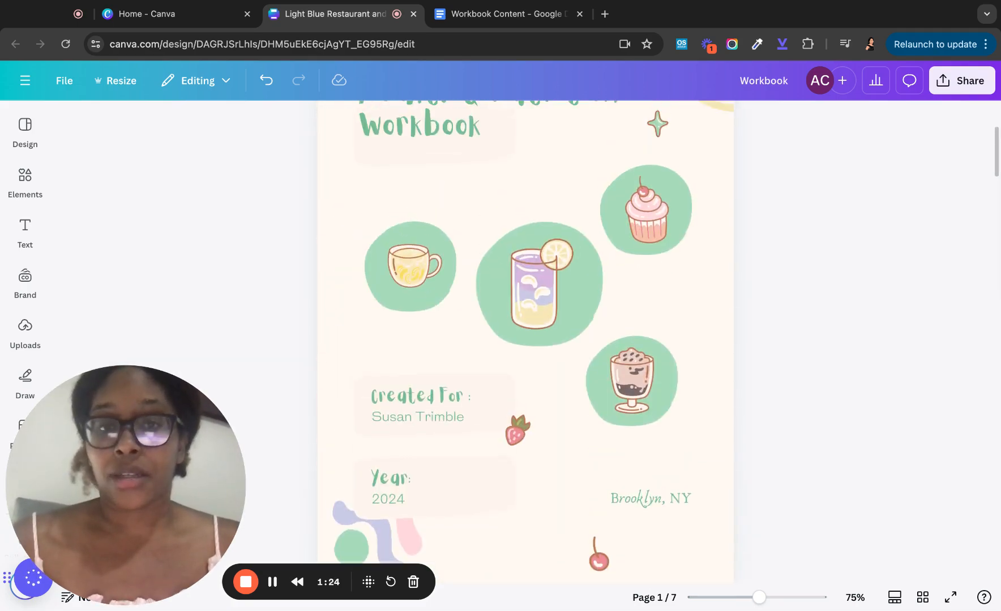
- Go to the Canva home page and search for 'proposal'
{"action": "left_click", "coordinate": [156, 18]}
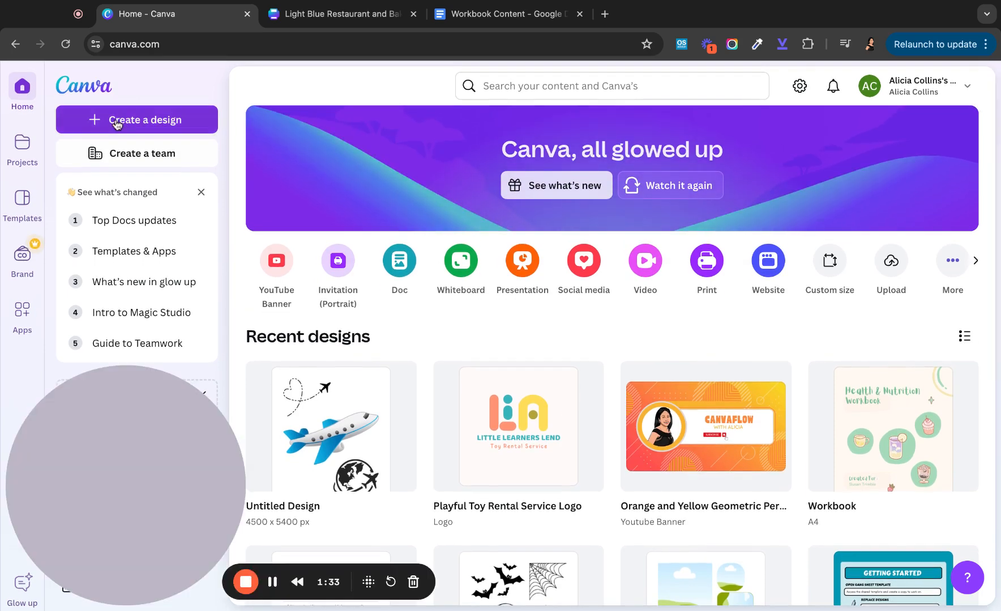
{"action": "left_click", "coordinate": [563, 84]}
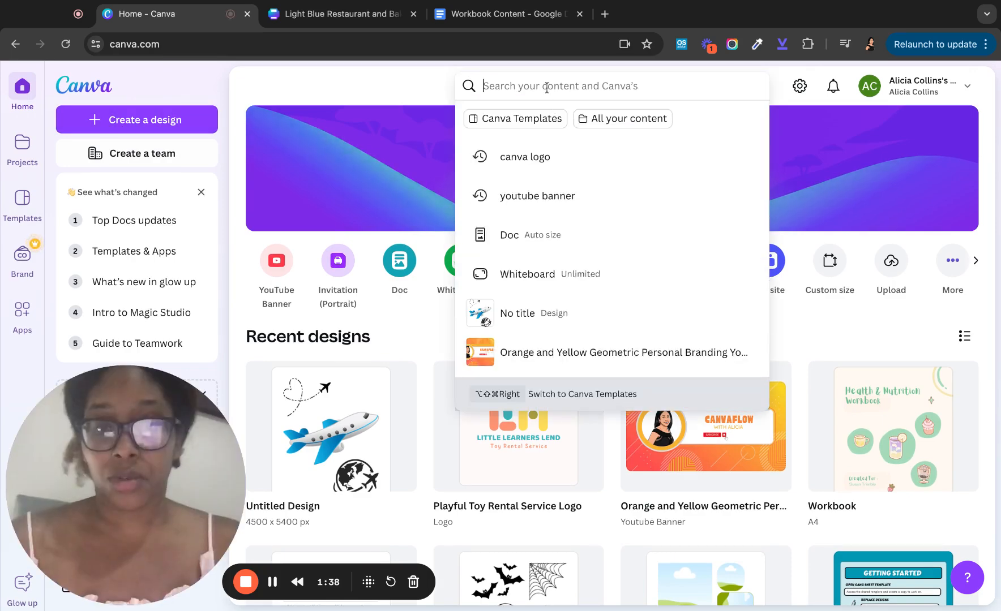
{"action": "type", "text": "p"}
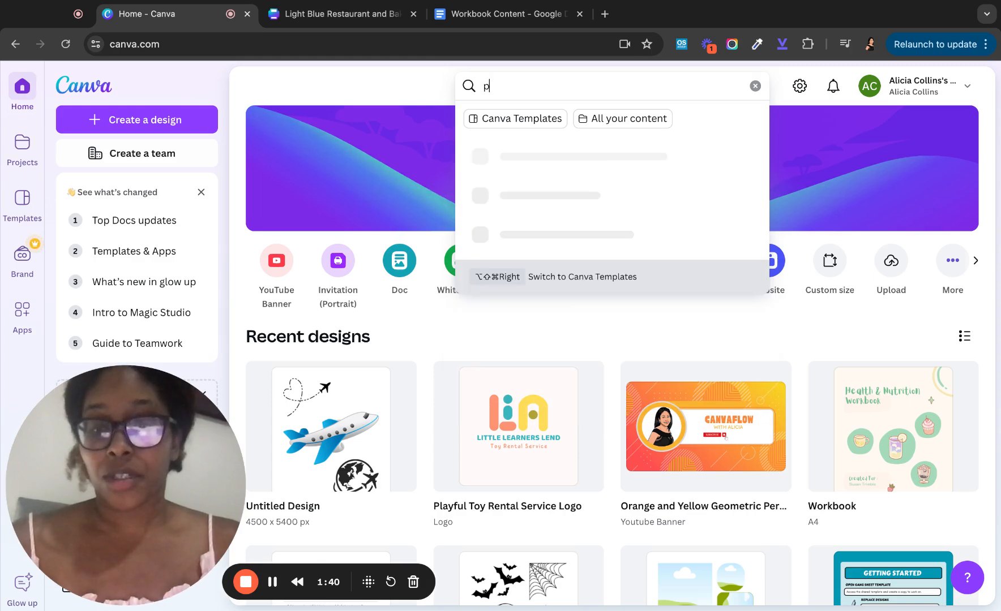
{"action": "type", "text": "roposa"}
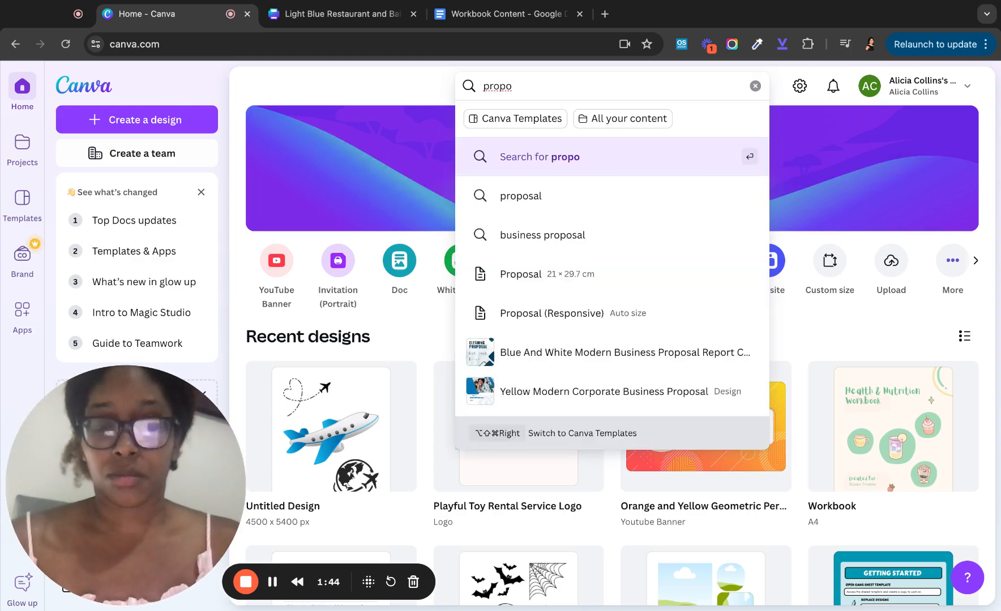
{"action": "type", "text": "l"}
{"action": "key", "text": "Return"}
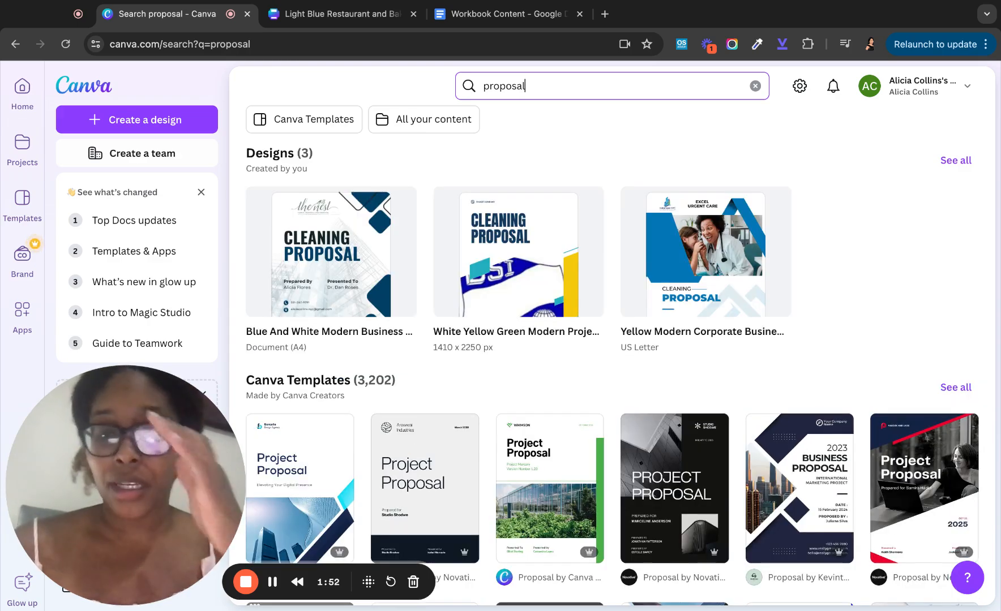
{"action": "scroll", "coordinate": [816, 306], "scroll_direction": "down", "scroll_amount": 7}
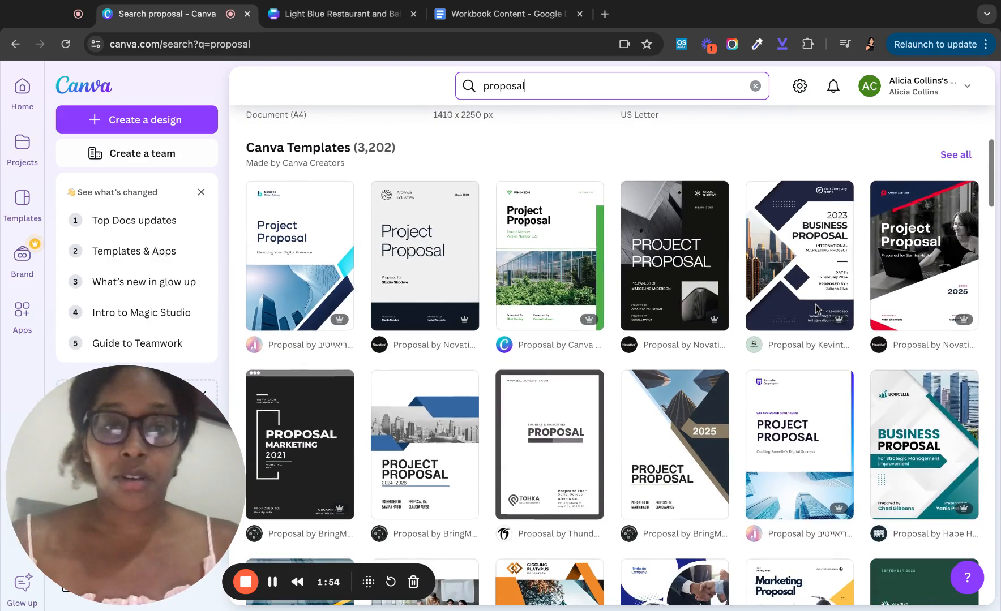
{"action": "scroll", "coordinate": [817, 310], "scroll_direction": "down", "scroll_amount": 7}
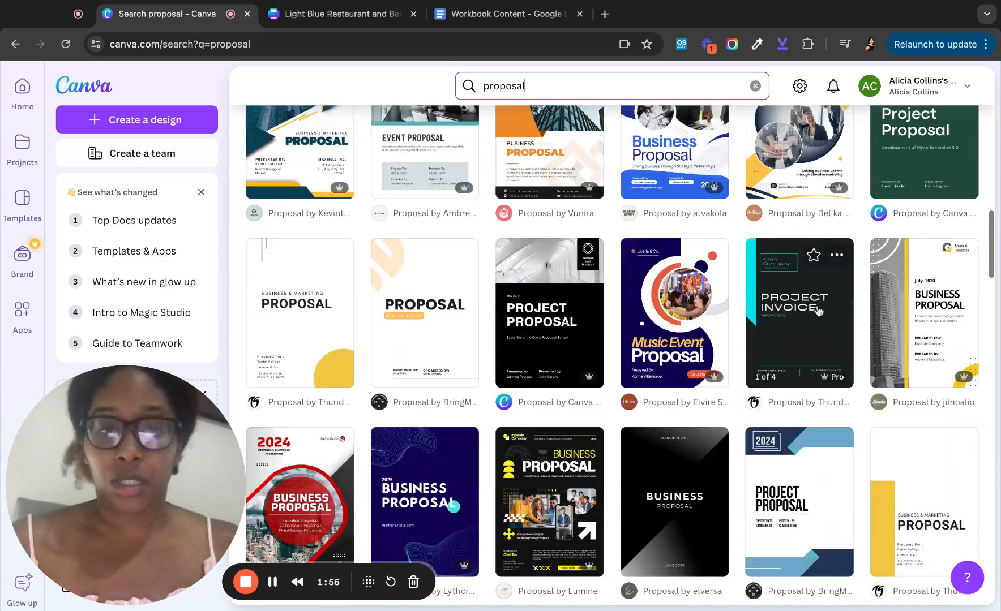
{"action": "scroll", "coordinate": [816, 310], "scroll_direction": "down", "scroll_amount": 10}
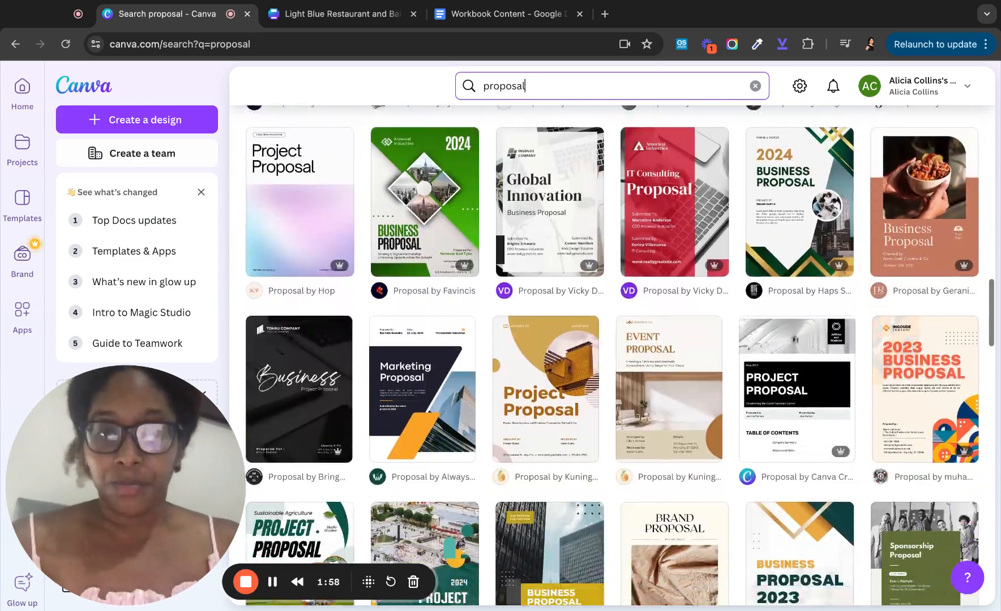
{"action": "scroll", "coordinate": [816, 310], "scroll_direction": "down", "scroll_amount": 10}
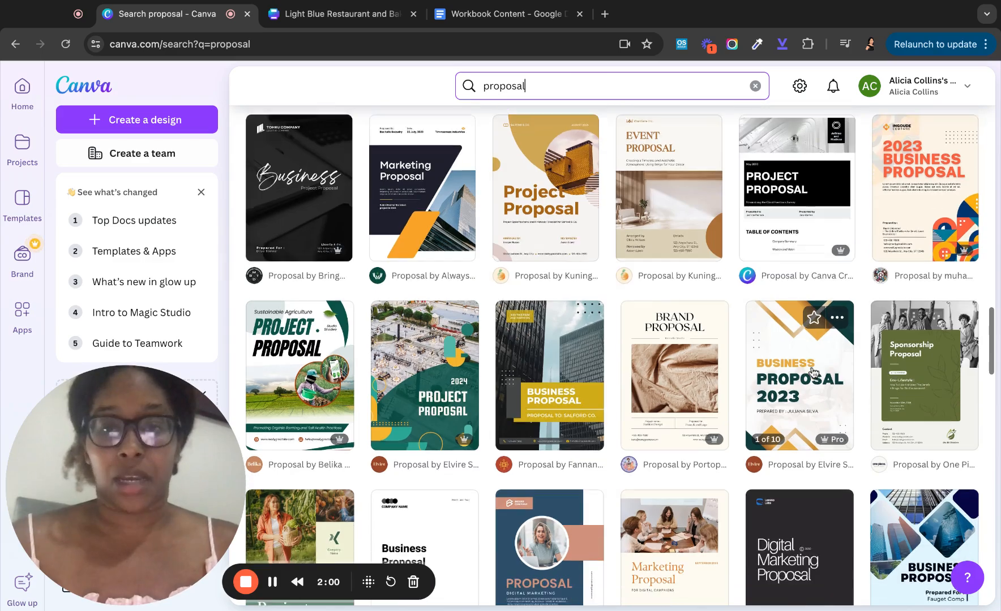
{"action": "scroll", "coordinate": [814, 372], "scroll_direction": "down", "scroll_amount": 1}
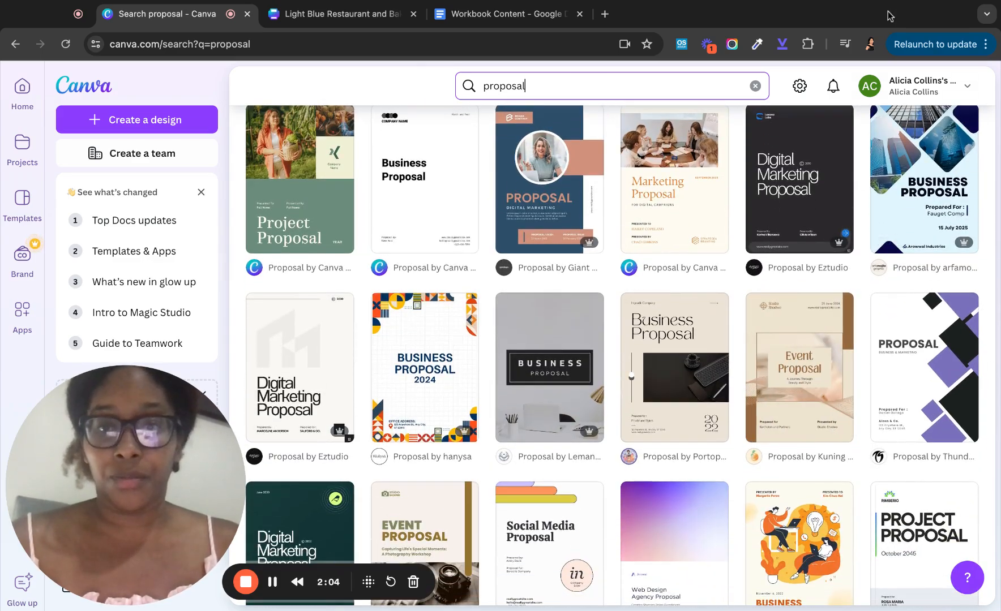
{"action": "scroll", "coordinate": [853, 297], "scroll_direction": "down", "scroll_amount": 7}
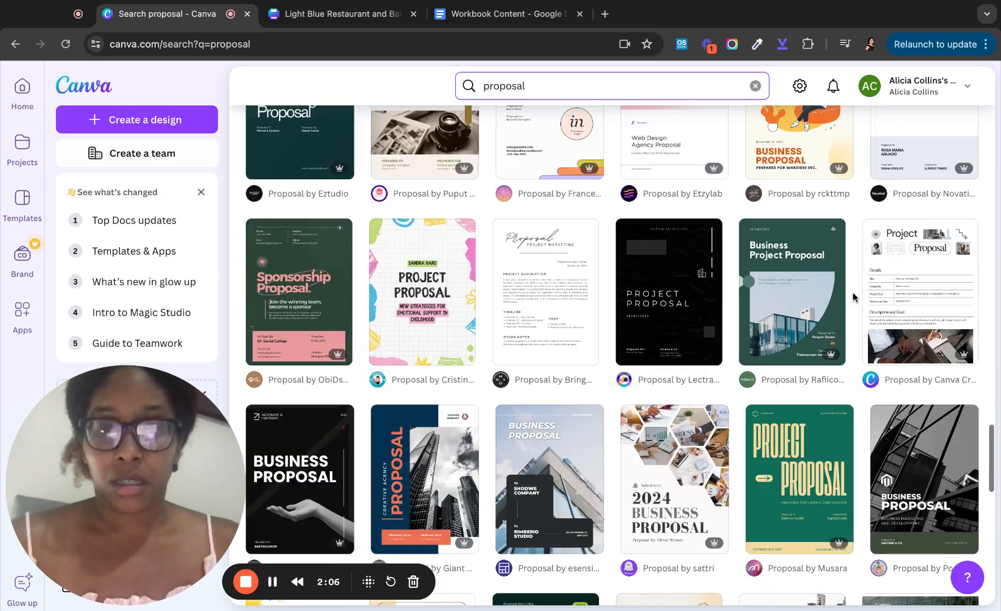
{"action": "scroll", "coordinate": [853, 297], "scroll_direction": "down", "scroll_amount": 1}
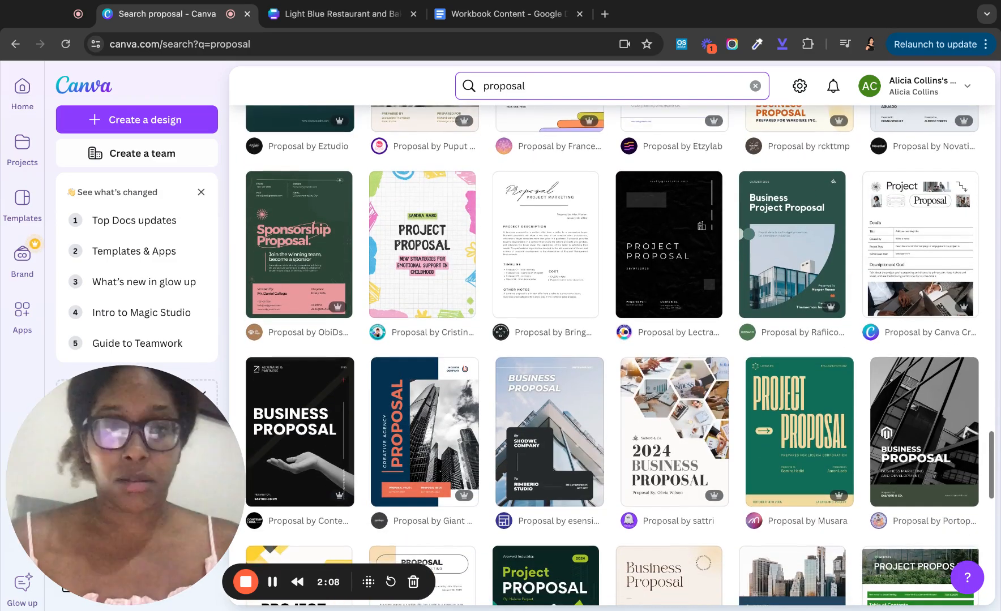
{"action": "scroll", "coordinate": [619, 355], "scroll_direction": "down", "scroll_amount": 1}
{"action": "scroll", "coordinate": [619, 356], "scroll_direction": "down", "scroll_amount": 4}
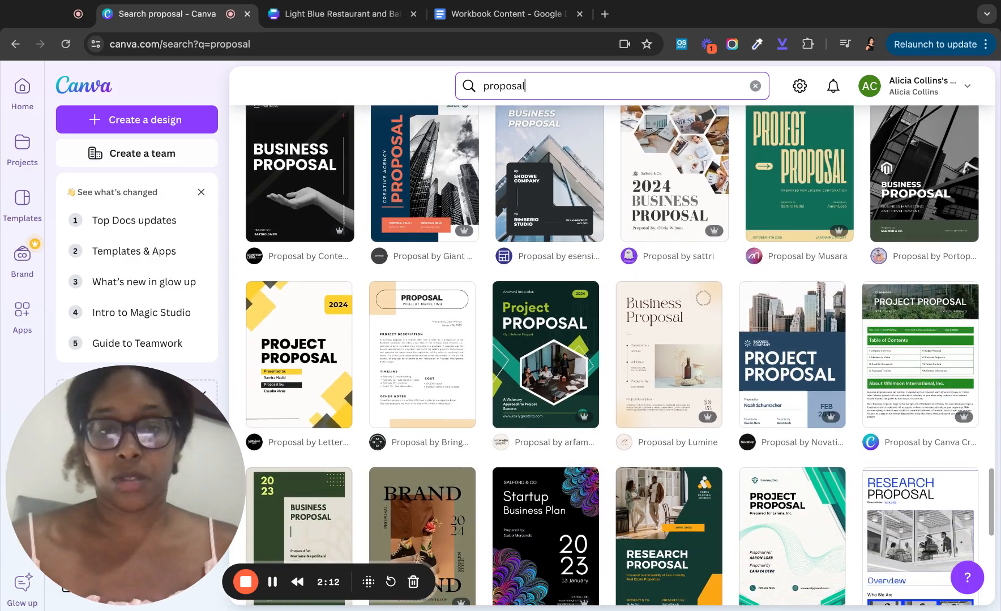
{"action": "scroll", "coordinate": [619, 355], "scroll_direction": "down", "scroll_amount": 1}
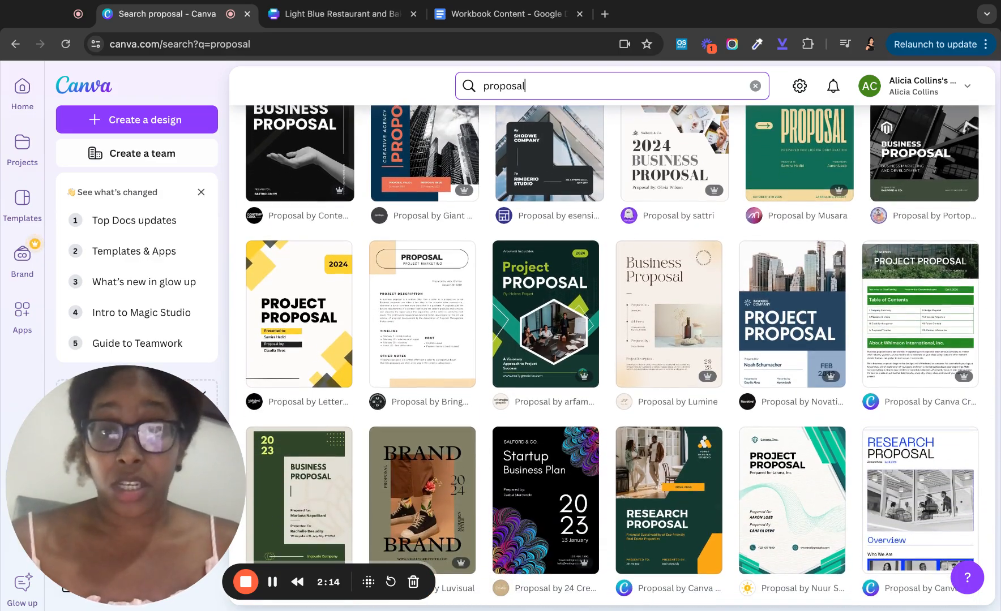
{"action": "scroll", "coordinate": [619, 355], "scroll_direction": "down", "scroll_amount": 3}
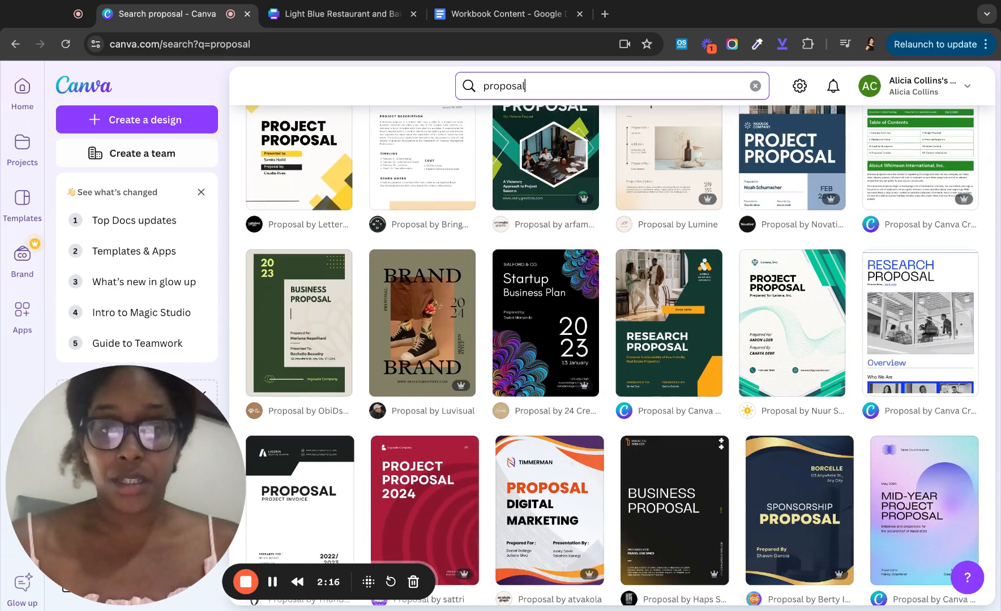
{"action": "scroll", "coordinate": [619, 356], "scroll_direction": "down", "scroll_amount": 4}
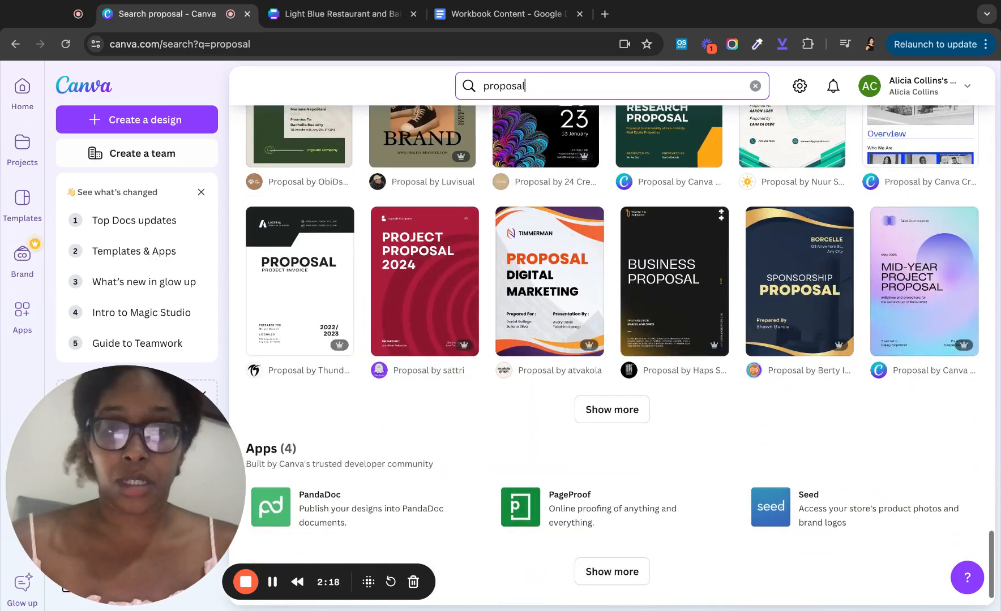
{"action": "scroll", "coordinate": [619, 356], "scroll_direction": "up", "scroll_amount": 4}
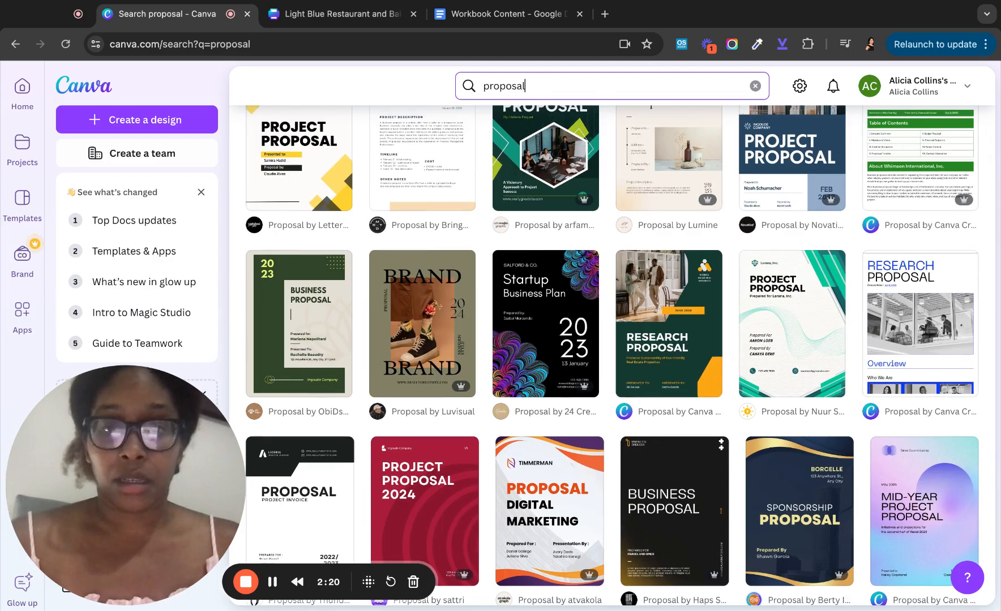
{"action": "scroll", "coordinate": [619, 355], "scroll_direction": "down", "scroll_amount": 10}
{"action": "scroll", "coordinate": [619, 355], "scroll_direction": "up", "scroll_amount": 1}
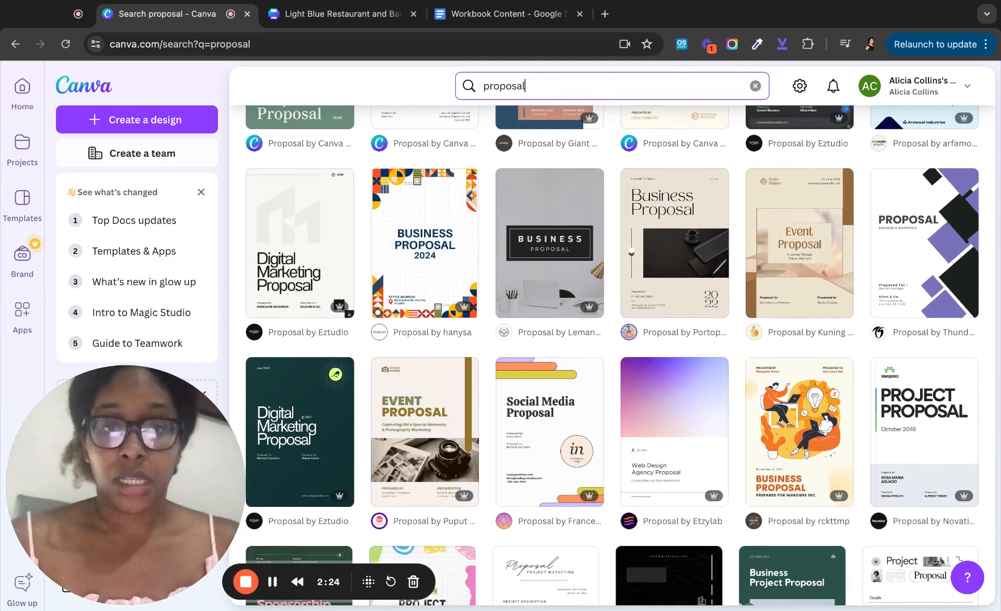
{"action": "scroll", "coordinate": [620, 355], "scroll_direction": "up", "scroll_amount": 2}
{"action": "scroll", "coordinate": [619, 355], "scroll_direction": "up", "scroll_amount": 6}
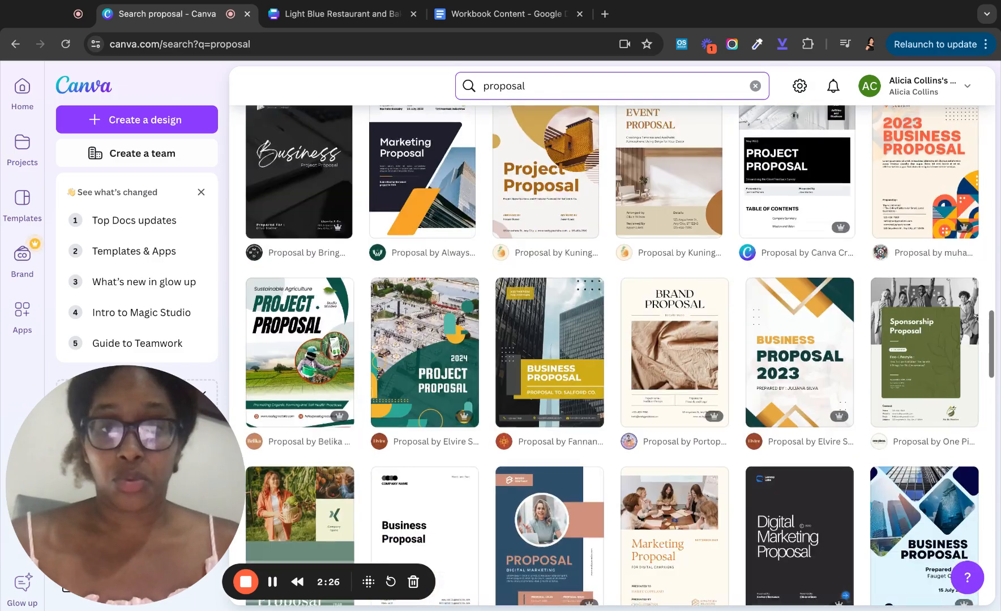
{"action": "scroll", "coordinate": [619, 355], "scroll_direction": "up", "scroll_amount": 10}
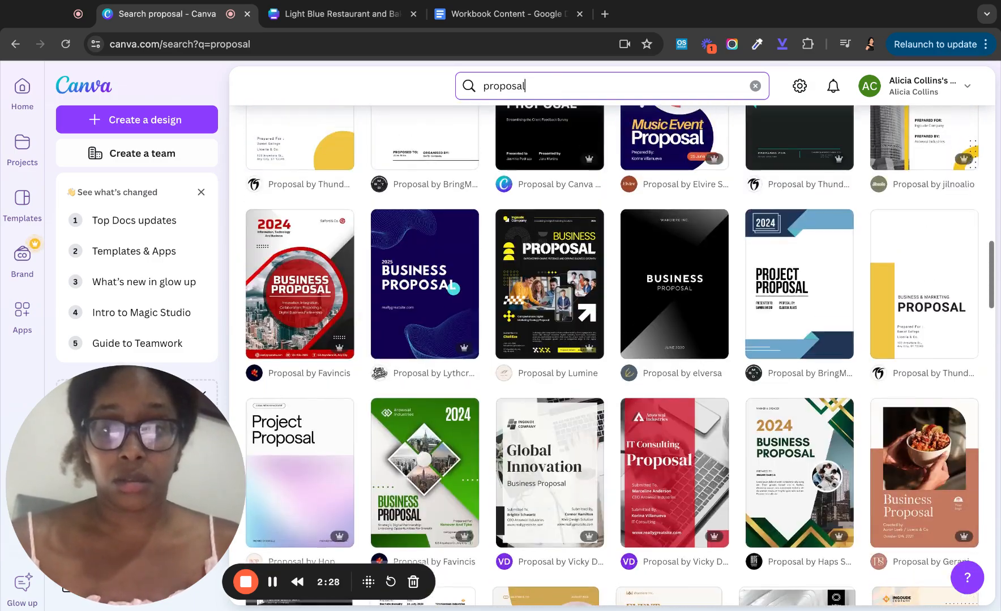
{"action": "scroll", "coordinate": [619, 355], "scroll_direction": "up", "scroll_amount": 10}
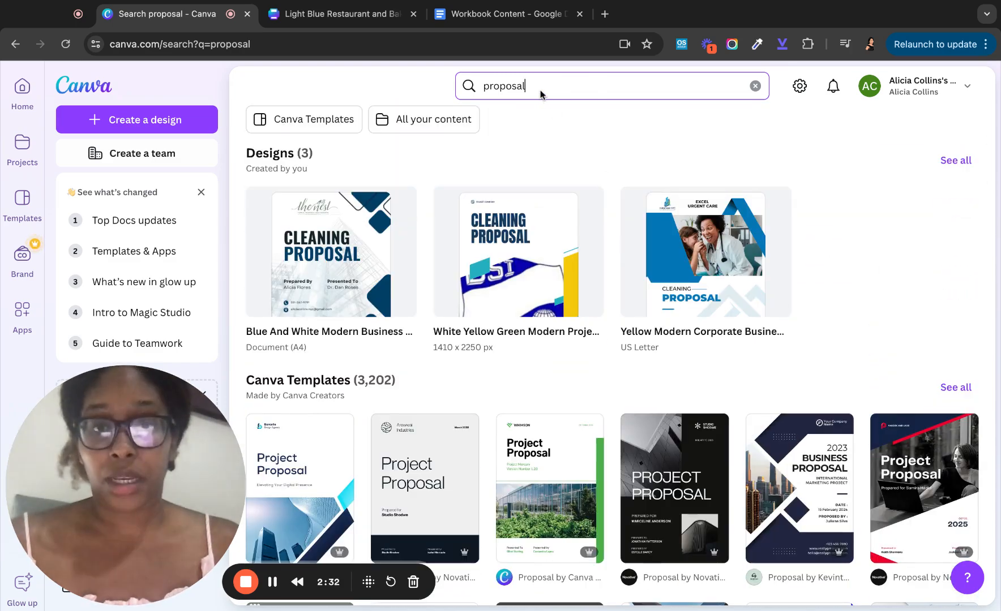
- Search templates for 'proposal marketing' and browse the marketing proposal results
{"action": "left_click", "coordinate": [541, 93]}
{"action": "key", "text": "Return"}
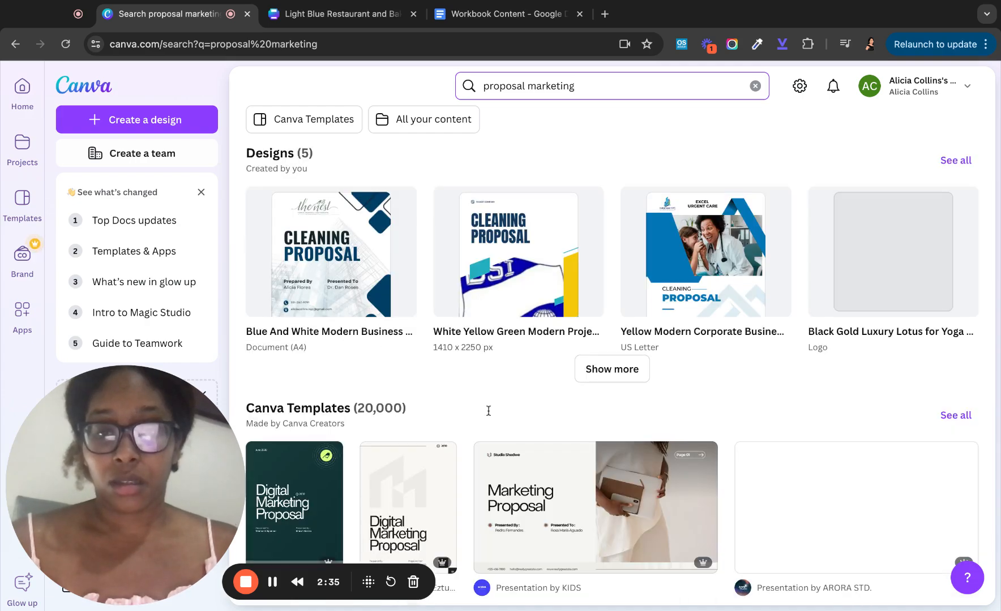
{"action": "scroll", "coordinate": [488, 411], "scroll_direction": "down", "scroll_amount": 13}
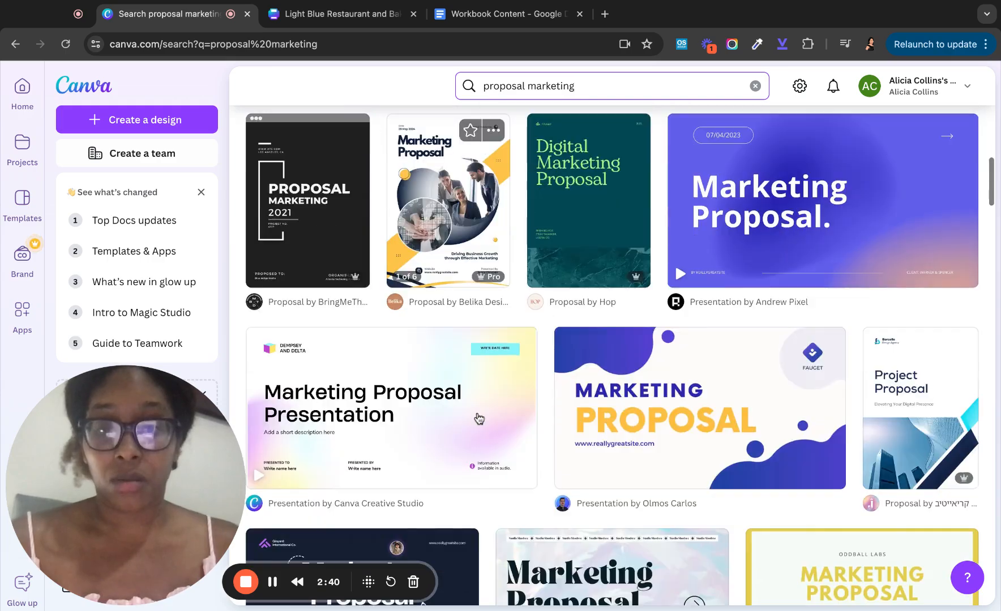
{"action": "scroll", "coordinate": [479, 419], "scroll_direction": "down", "scroll_amount": 9}
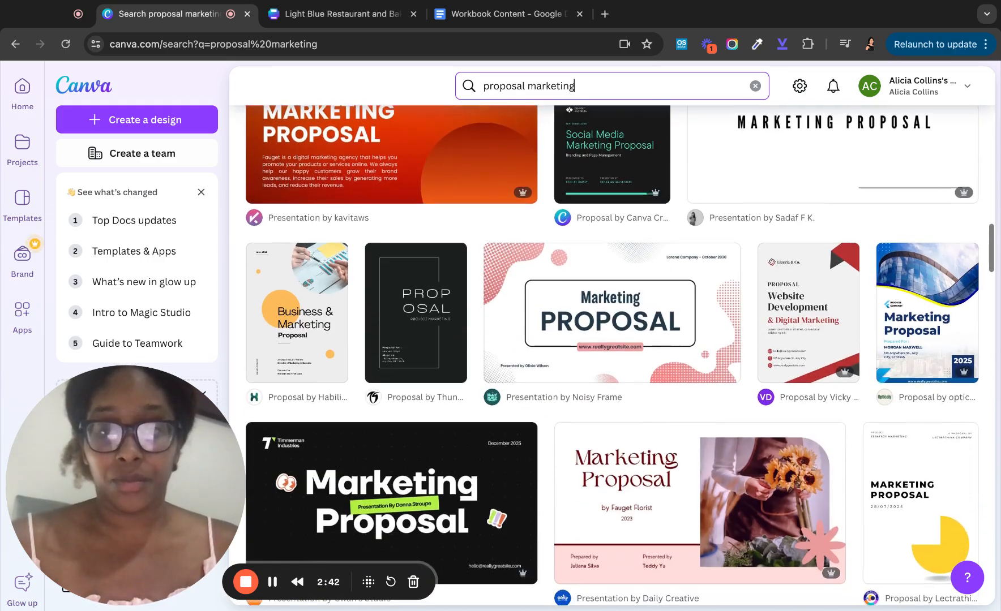
{"action": "scroll", "coordinate": [611, 355], "scroll_direction": "down", "scroll_amount": 18}
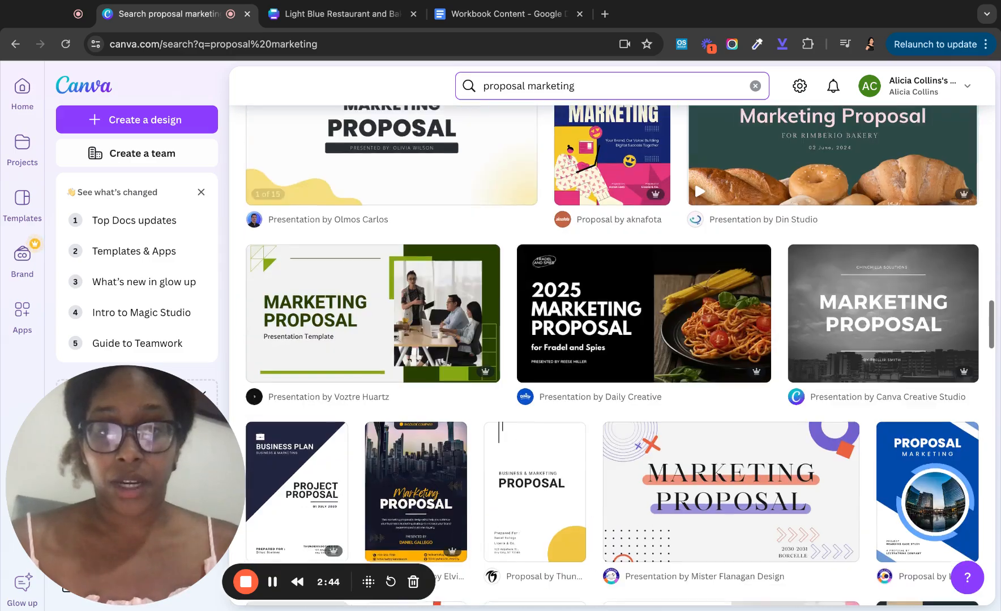
{"action": "scroll", "coordinate": [611, 356], "scroll_direction": "down", "scroll_amount": 7}
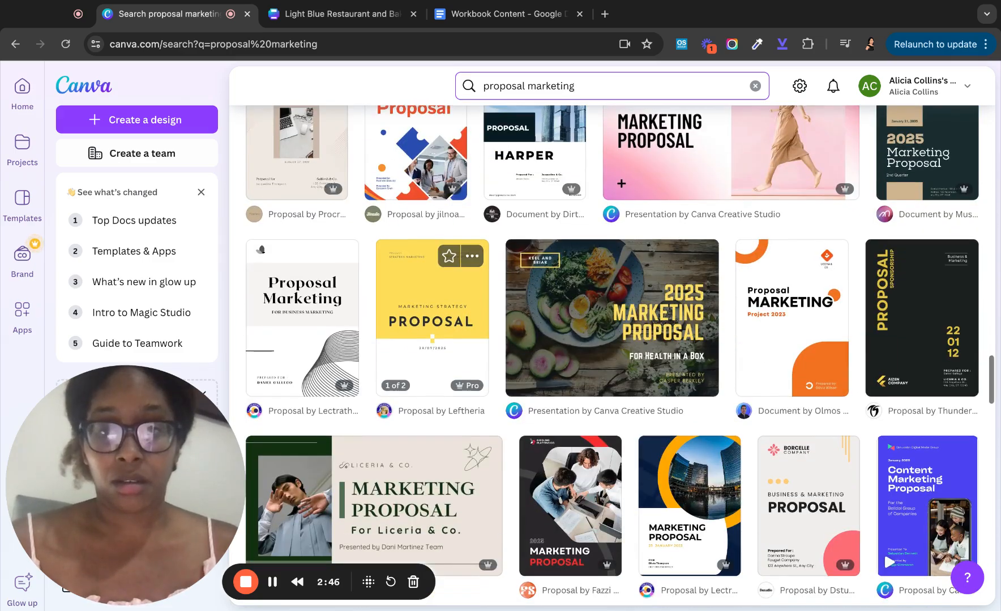
{"action": "scroll", "coordinate": [453, 271], "scroll_direction": "down", "scroll_amount": 7}
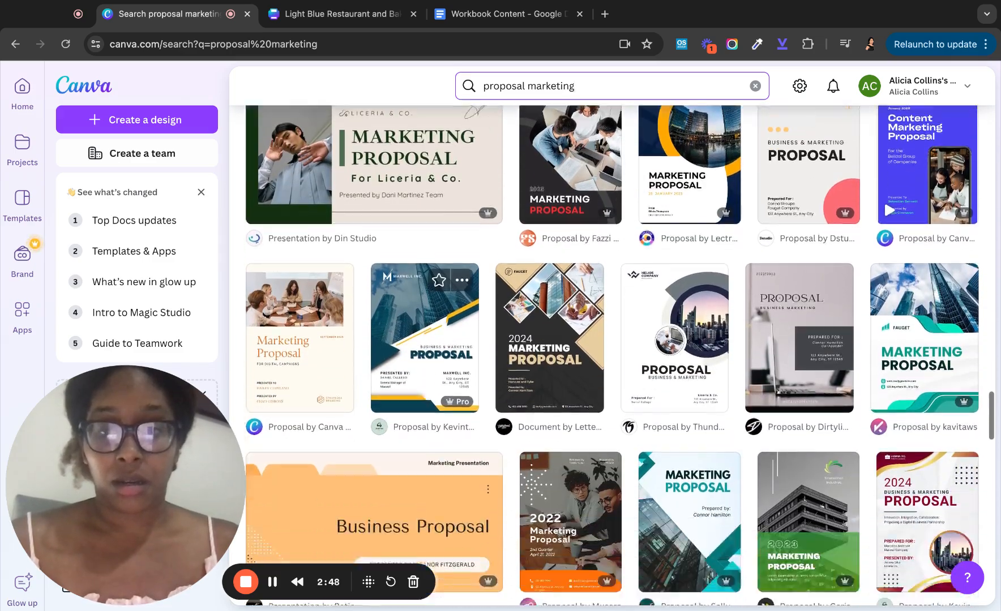
{"action": "scroll", "coordinate": [300, 339], "scroll_direction": "up", "scroll_amount": 3}
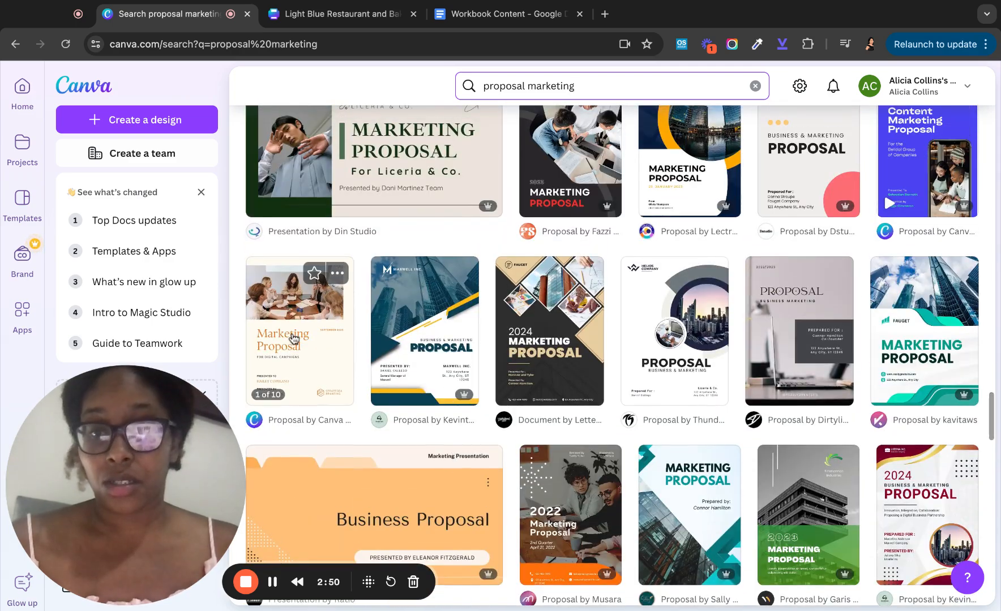
- Open the Cream and Orange Simple Corporate (Light) Marketing Proposal template as a new design
{"action": "left_click", "coordinate": [322, 342]}
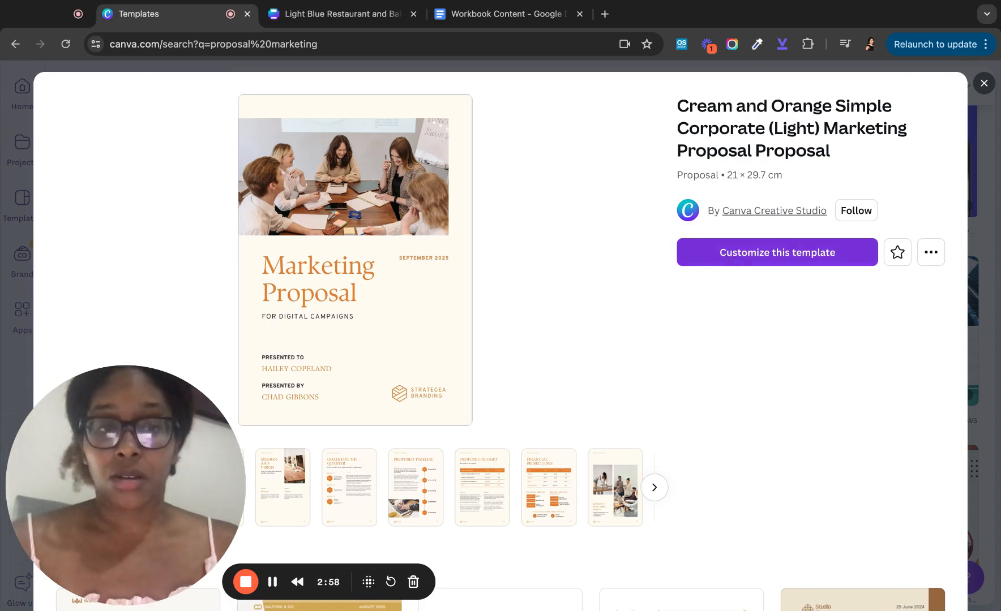
{"action": "left_click", "coordinate": [776, 252]}
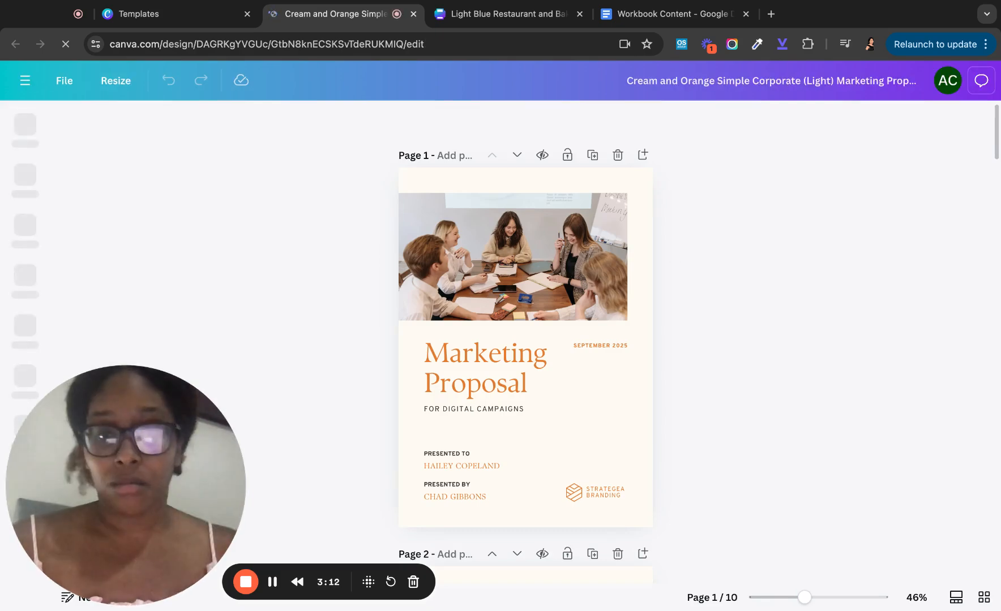
- Select and delete all the table-of-contents content on page 2
{"action": "scroll", "coordinate": [531, 334], "scroll_direction": "down", "scroll_amount": 5}
{"action": "scroll", "coordinate": [534, 329], "scroll_direction": "down", "scroll_amount": 20}
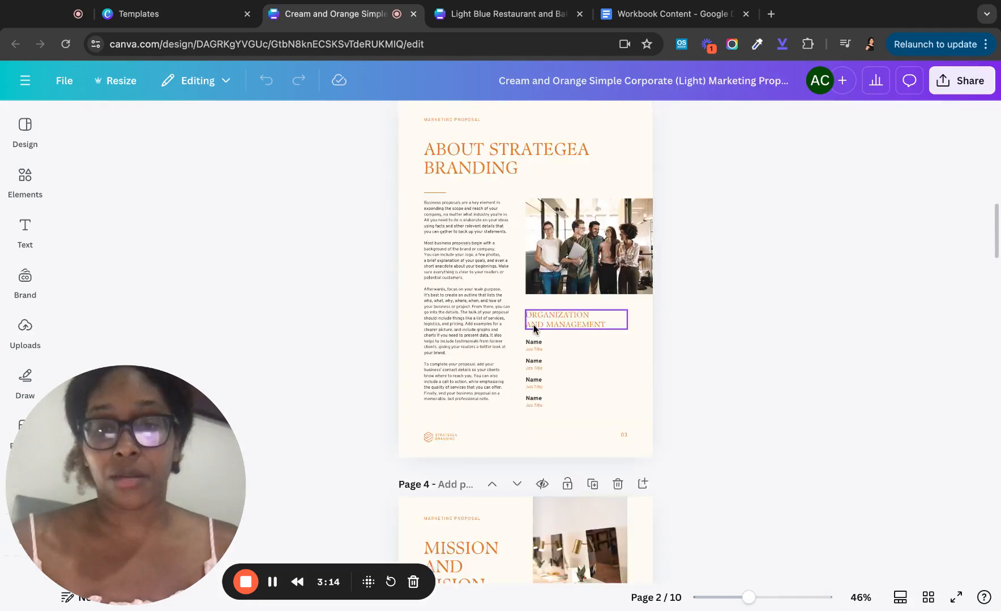
{"action": "scroll", "coordinate": [525, 339], "scroll_direction": "down", "scroll_amount": 18}
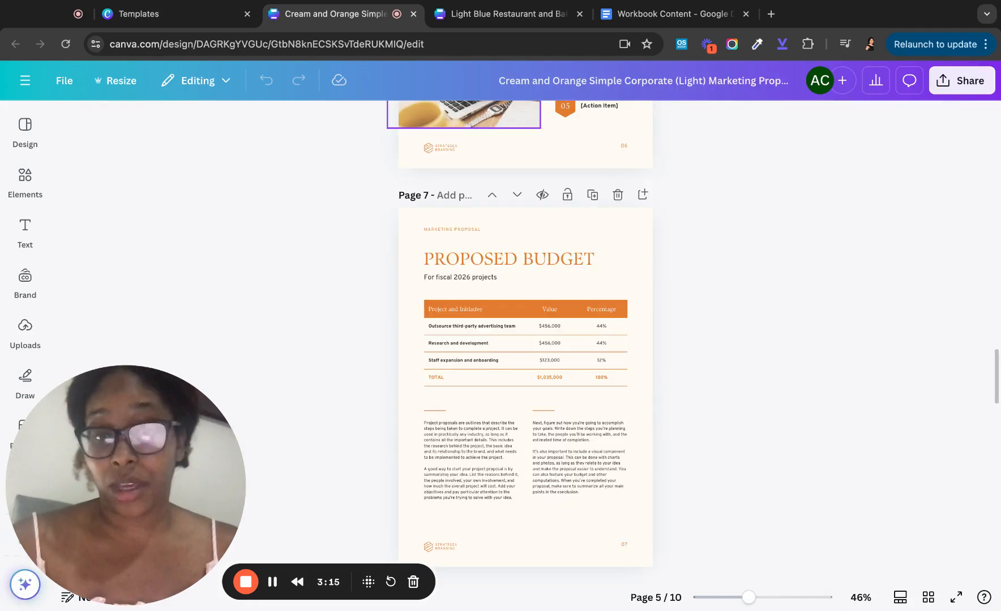
{"action": "scroll", "coordinate": [525, 340], "scroll_direction": "down", "scroll_amount": 11}
{"action": "scroll", "coordinate": [525, 340], "scroll_direction": "up", "scroll_amount": 20}
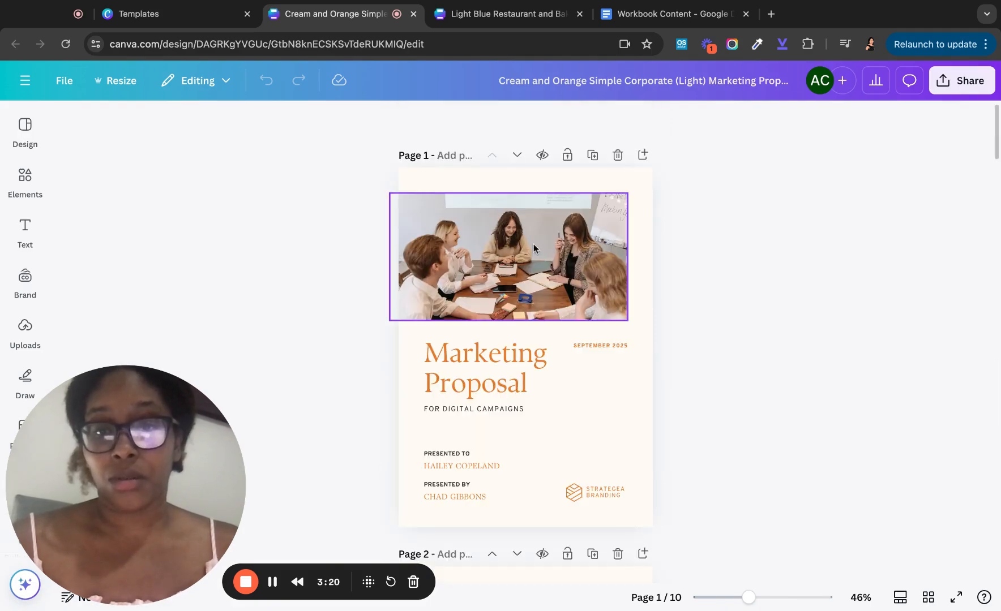
{"action": "scroll", "coordinate": [473, 340], "scroll_direction": "down", "scroll_amount": 1}
{"action": "scroll", "coordinate": [473, 340], "scroll_direction": "down", "scroll_amount": 10}
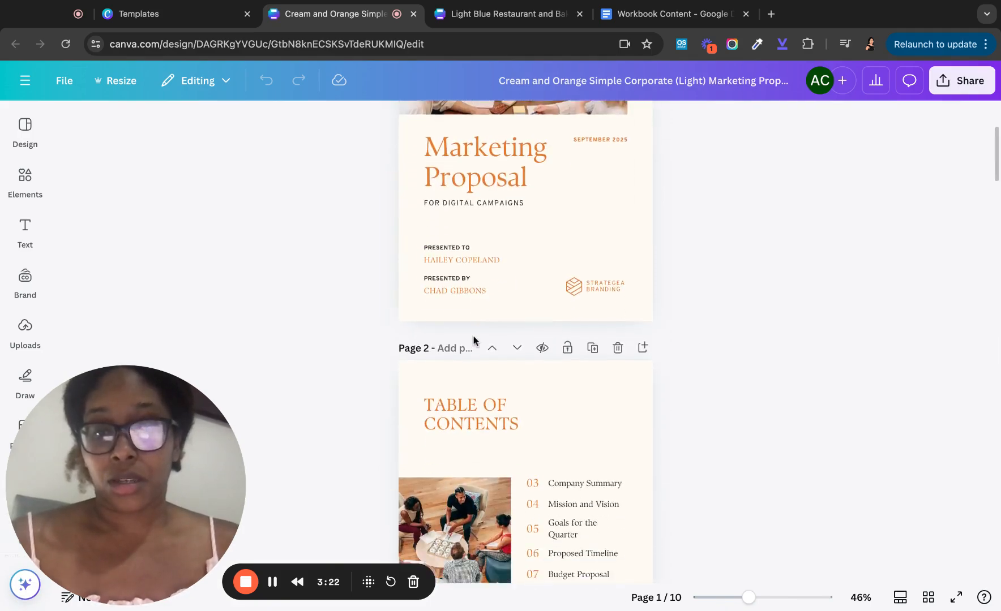
{"action": "scroll", "coordinate": [525, 339], "scroll_direction": "up", "scroll_amount": 3}
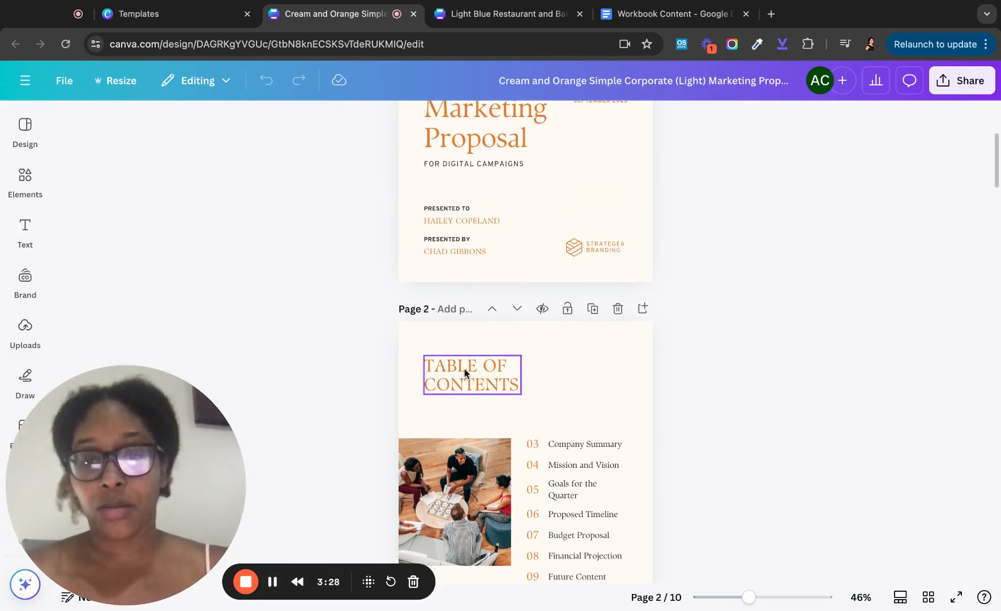
{"action": "scroll", "coordinate": [465, 371], "scroll_direction": "down", "scroll_amount": 3}
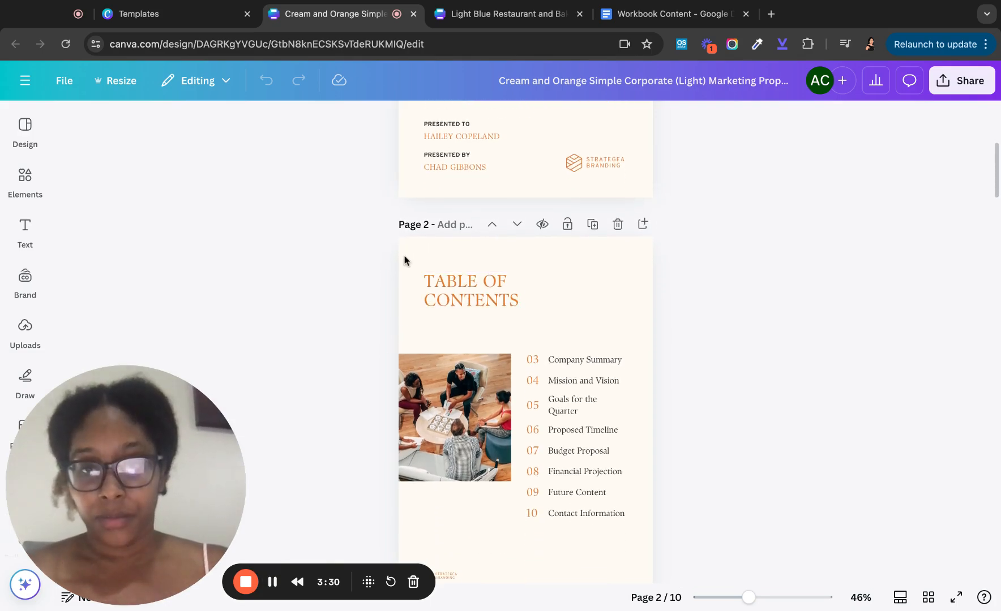
{"action": "left_click_drag", "start_coordinate": [404, 260], "coordinate": [630, 598]}
{"action": "key", "text": "Delete"}
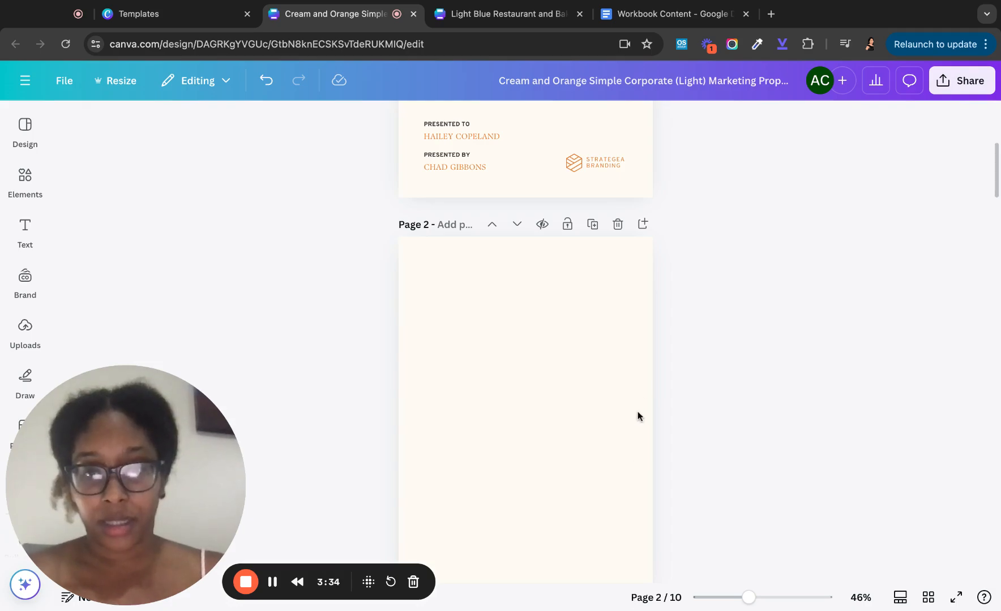
- Delete the remaining template pages, leaving a two-page design
{"action": "scroll", "coordinate": [630, 418], "scroll_direction": "down", "scroll_amount": 5}
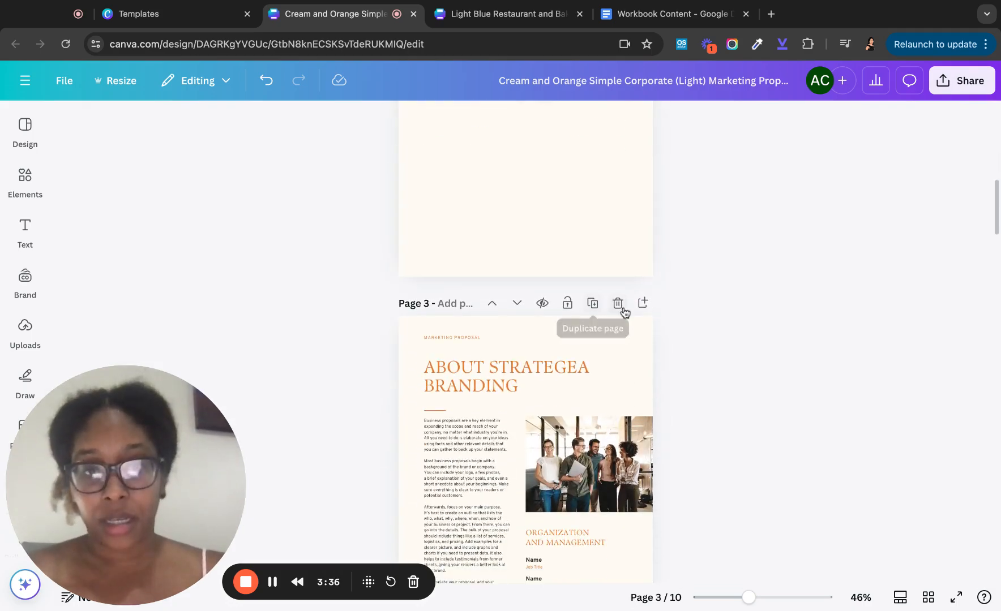
{"action": "left_click", "coordinate": [618, 304]}
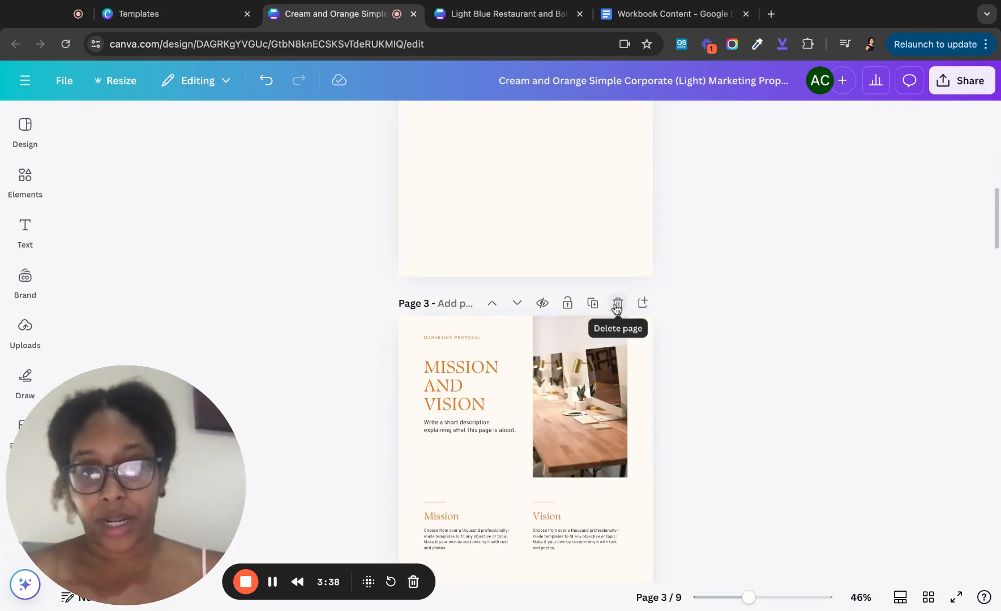
{"action": "left_click", "coordinate": [616, 306]}
{"action": "left_click", "coordinate": [615, 309]}
{"action": "left_click", "coordinate": [615, 309]}
{"action": "left_click", "coordinate": [616, 307]}
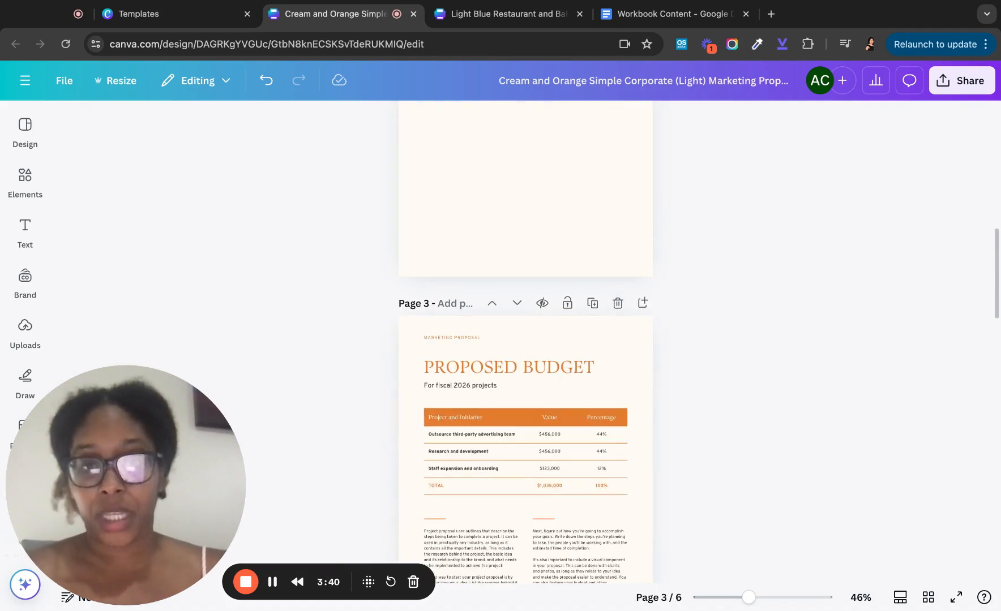
{"action": "left_click", "coordinate": [615, 306]}
{"action": "left_click", "coordinate": [615, 308]}
{"action": "left_click", "coordinate": [616, 303]}
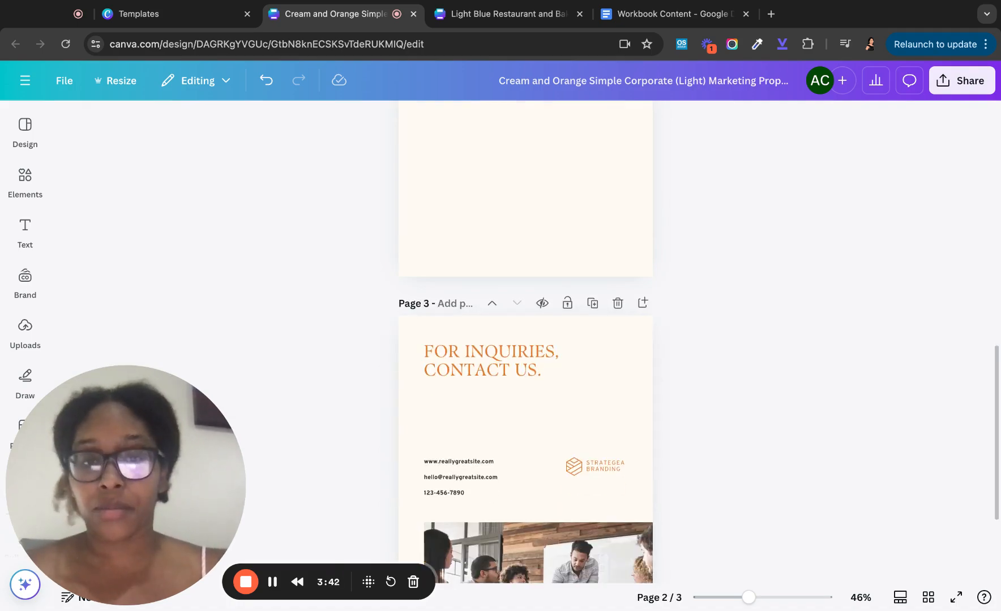
{"action": "left_click", "coordinate": [616, 303]}
{"action": "scroll", "coordinate": [578, 299], "scroll_direction": "up", "scroll_amount": 7}
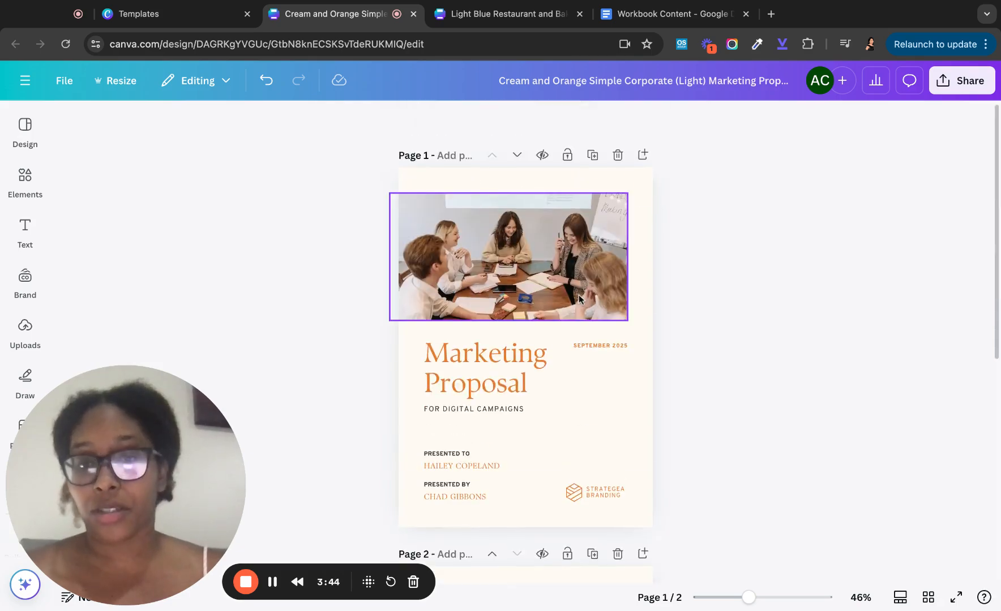
- Replace the cover title with 'Health & Nutrition Workbook'
{"action": "scroll", "coordinate": [578, 300], "scroll_direction": "down", "scroll_amount": 2}
{"action": "scroll", "coordinate": [578, 299], "scroll_direction": "up", "scroll_amount": 2}
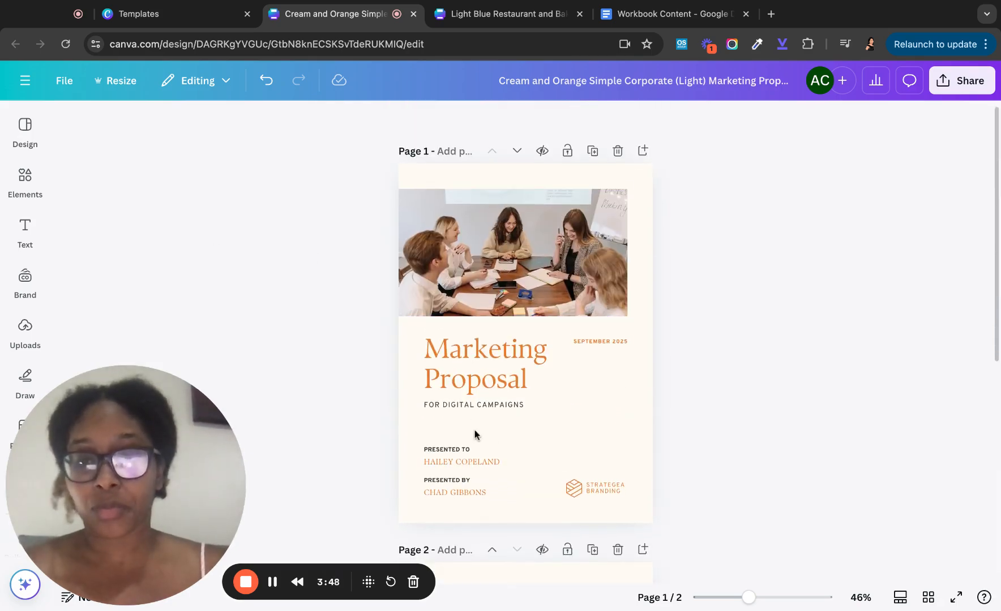
{"action": "left_click", "coordinate": [462, 14]}
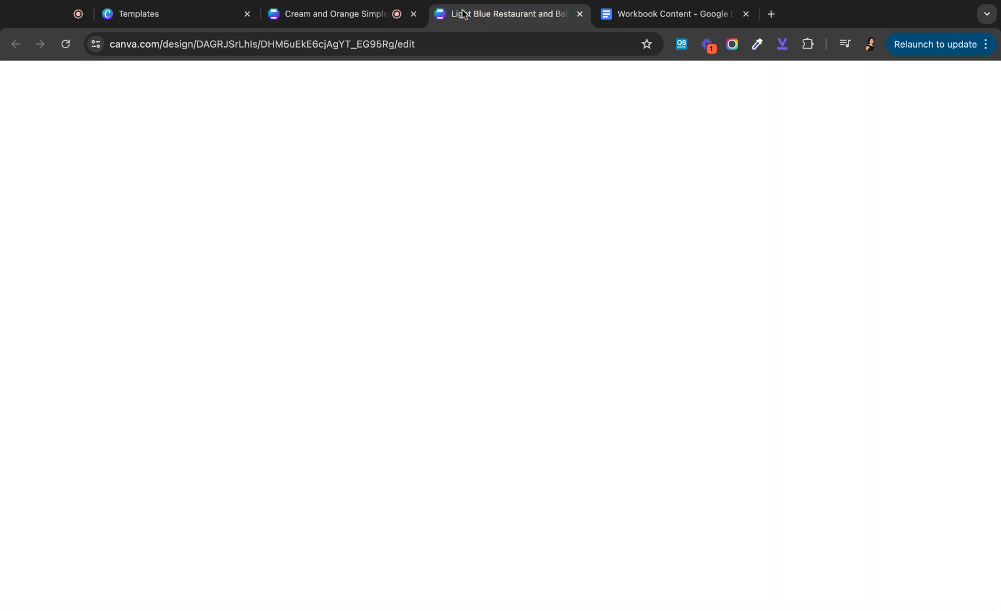
{"action": "left_click", "coordinate": [351, 22]}
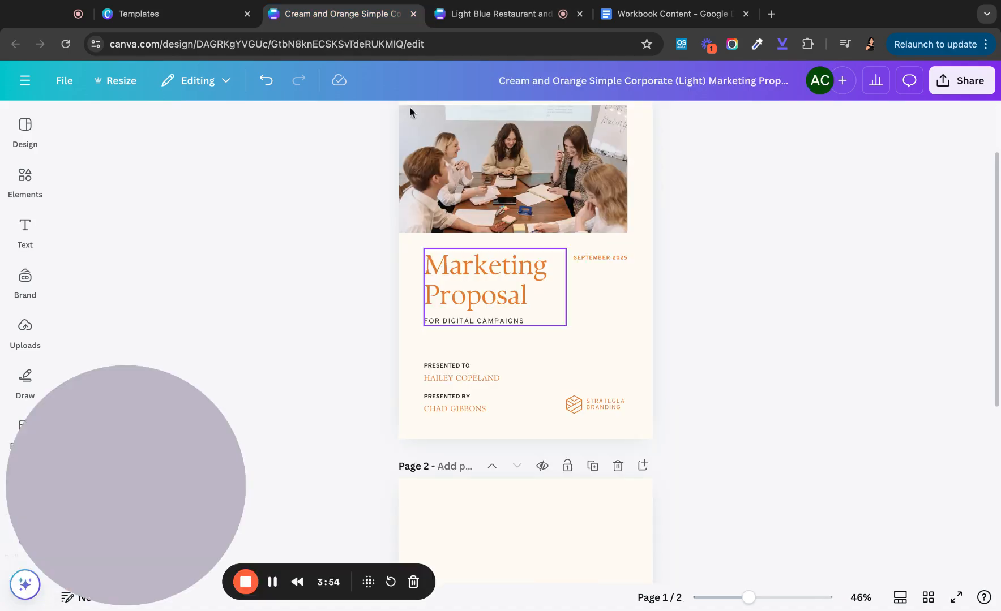
{"action": "double_click", "coordinate": [503, 280]}
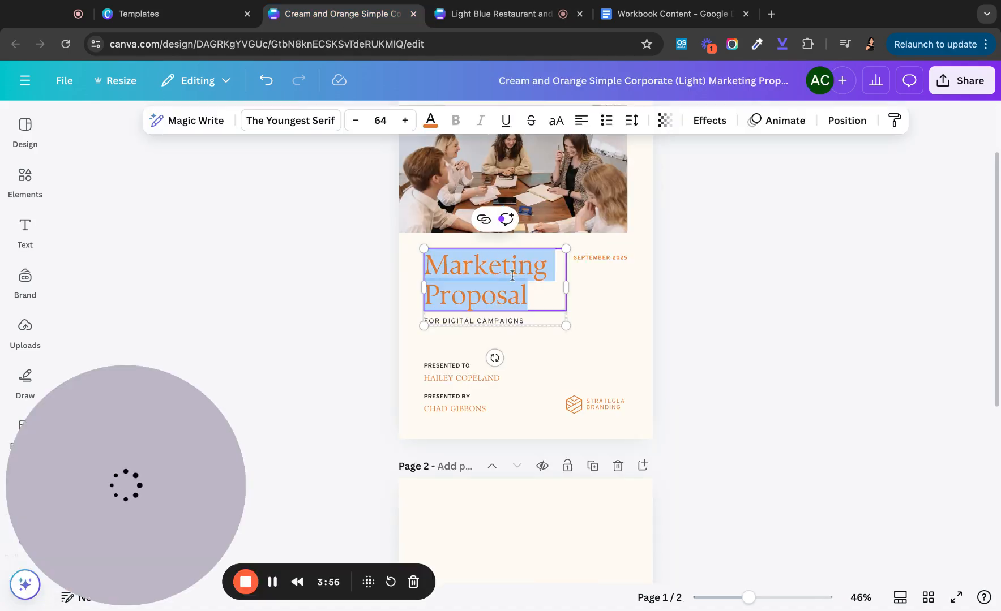
{"action": "left_click", "coordinate": [512, 276]}
{"action": "key", "text": "ctrl+a"}
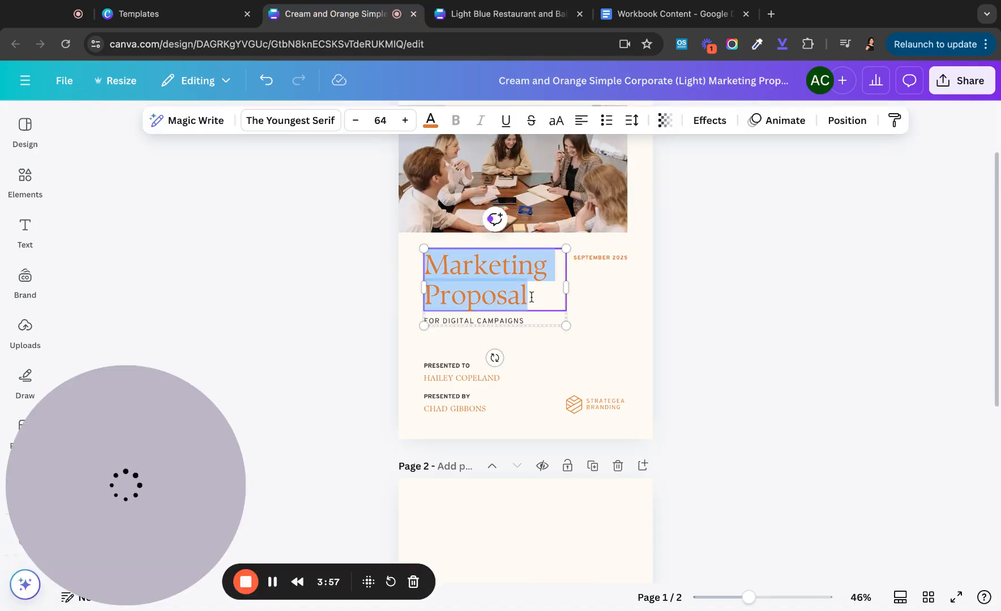
{"action": "type", "text": "Hweal"}
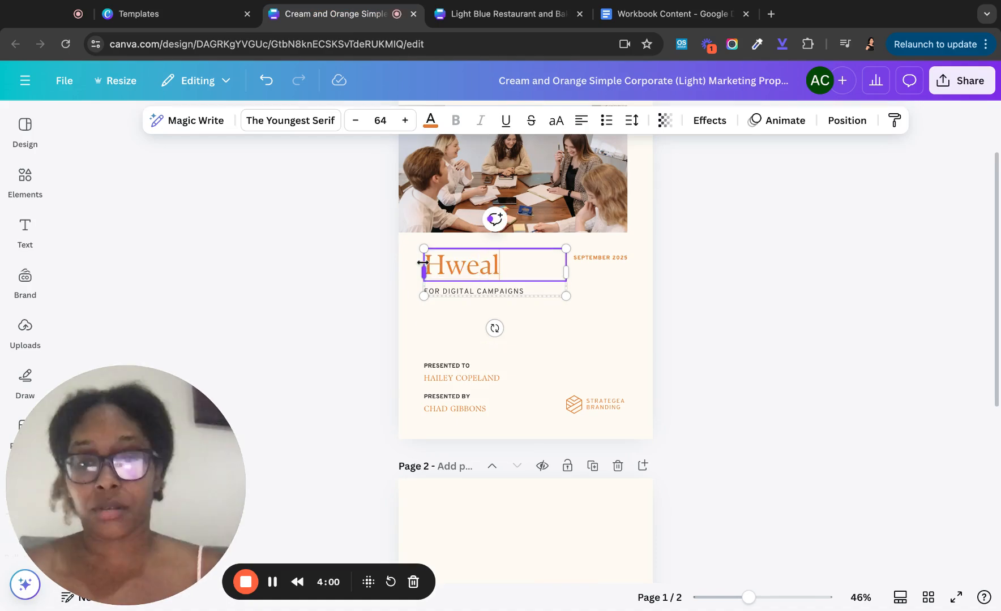
{"action": "key", "text": "BackSpace"}
{"action": "key", "text": "BackSpace"}
{"action": "key", "text": "BackSpace"}
{"action": "key", "text": "BackSpace"}
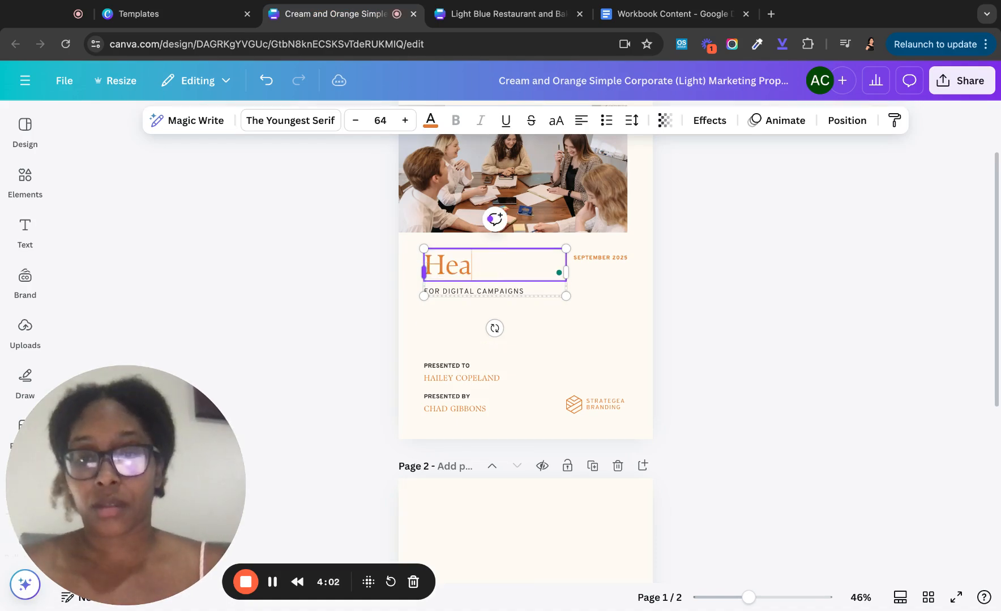
{"action": "type", "text": "ealth &. Nu"}
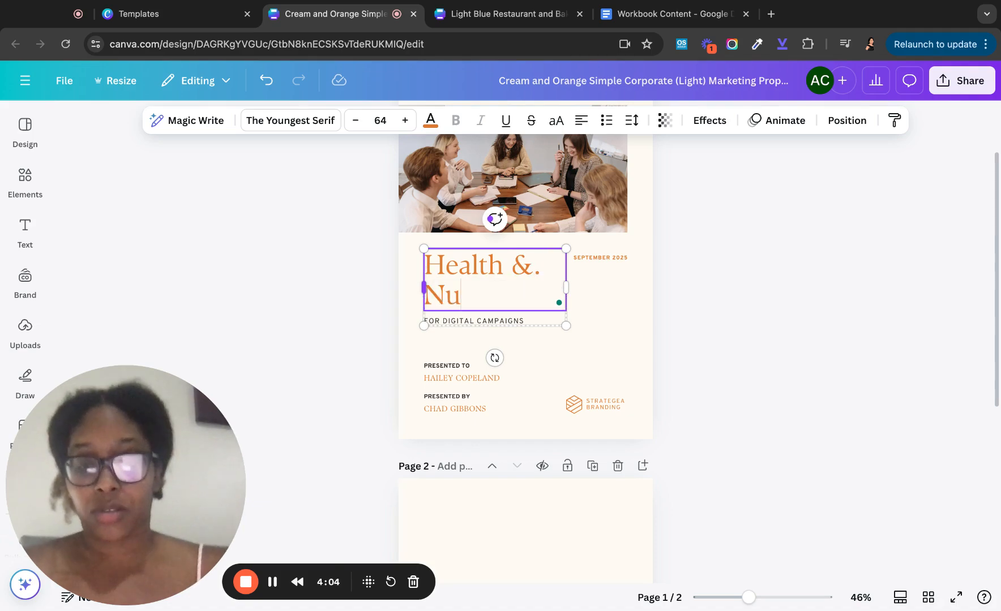
{"action": "type", "text": "trition"}
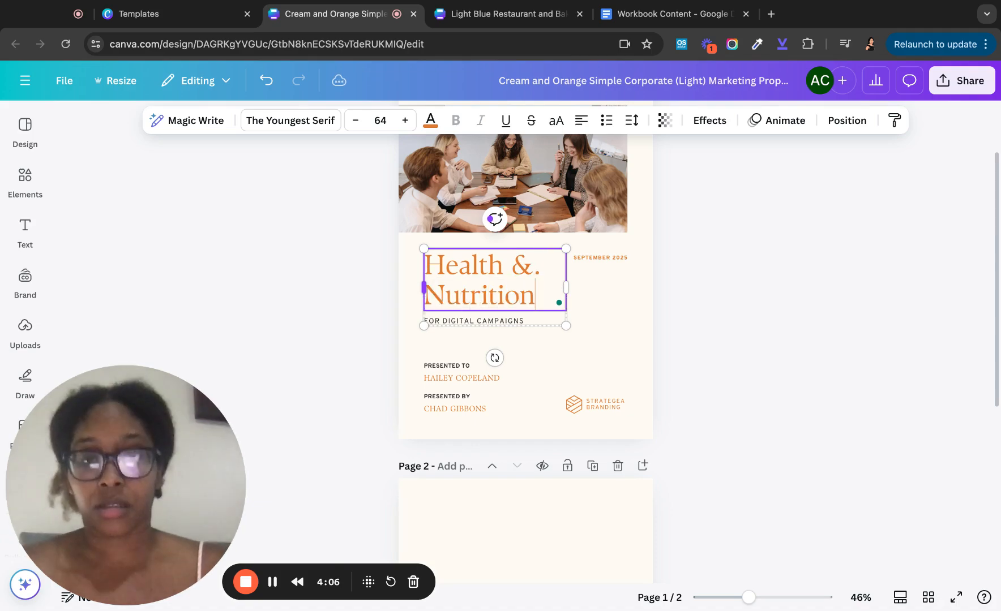
{"action": "type", "text": " WOrk"}
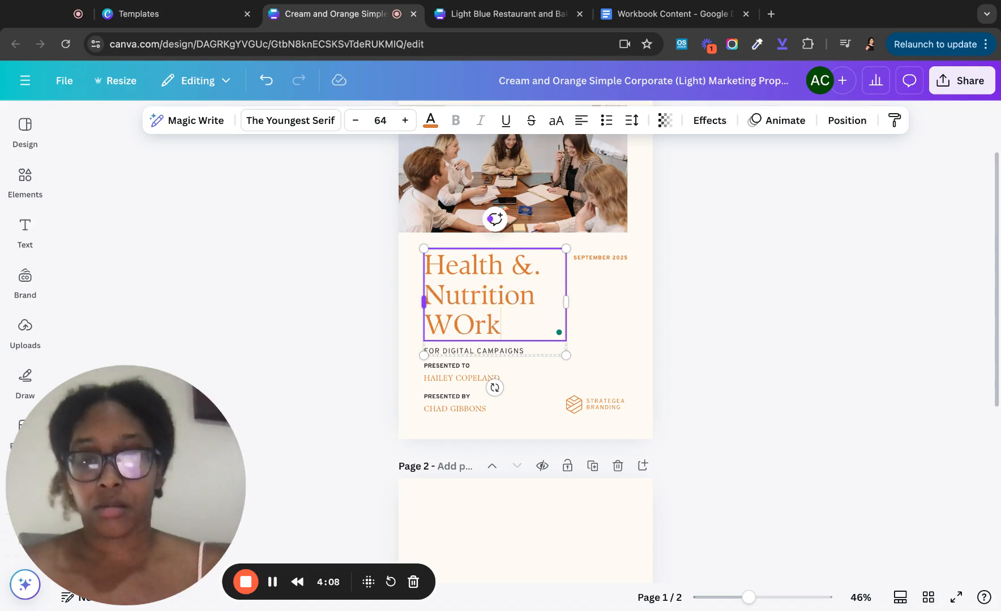
{"action": "key", "text": "BackSpace"}
{"action": "key", "text": "BackSpace"}
{"action": "key", "text": "BackSpace"}
{"action": "type", "text": "orkb"}
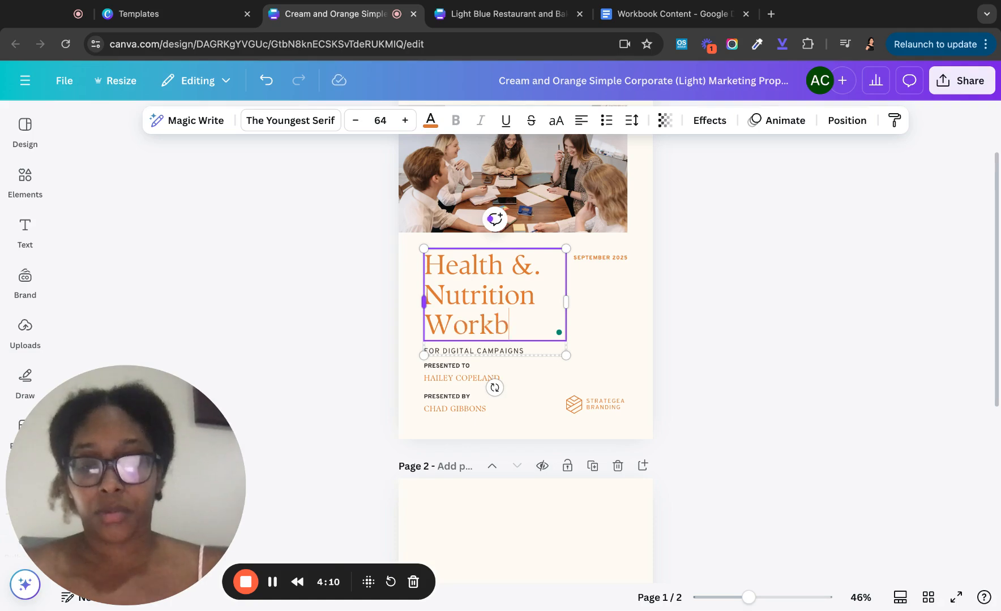
{"action": "type", "text": "ook."}
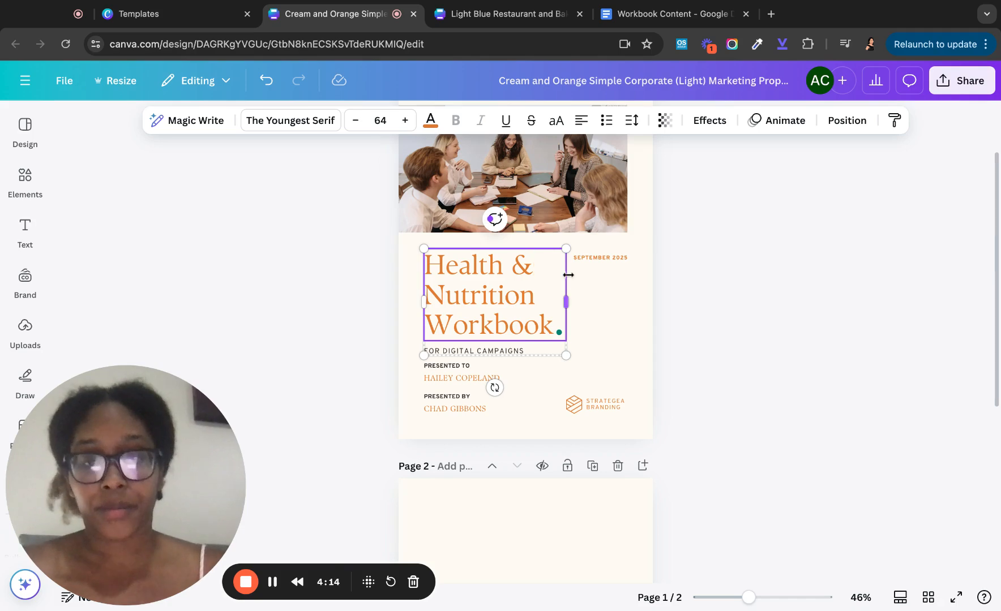
- Reduce the title font size to 49 and delete the SEPTEMBER 2025 date
{"action": "left_click", "coordinate": [356, 121]}
{"action": "left_click", "coordinate": [356, 121]}
{"action": "left_click", "coordinate": [357, 122]}
{"action": "left_click", "coordinate": [357, 121]}
{"action": "left_click", "coordinate": [356, 121]}
{"action": "left_click", "coordinate": [356, 121]}
{"action": "left_click", "coordinate": [357, 121]}
{"action": "left_click", "coordinate": [356, 121]}
{"action": "left_click", "coordinate": [356, 121]}
{"action": "left_click", "coordinate": [356, 121]}
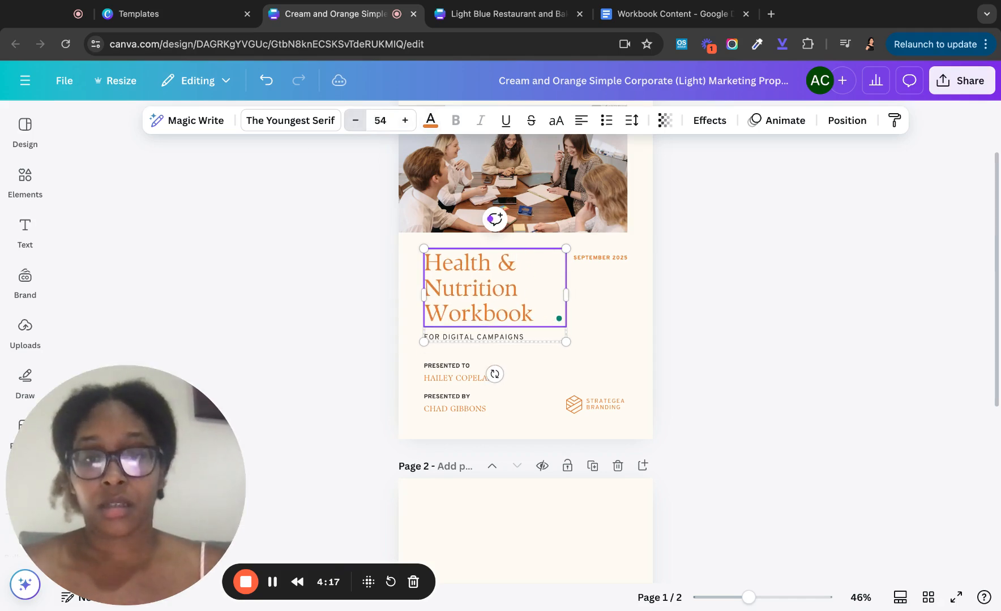
{"action": "left_click", "coordinate": [356, 121]}
{"action": "left_click", "coordinate": [357, 121]}
{"action": "left_click", "coordinate": [356, 121]}
{"action": "left_click", "coordinate": [356, 121]}
{"action": "left_click", "coordinate": [357, 121]}
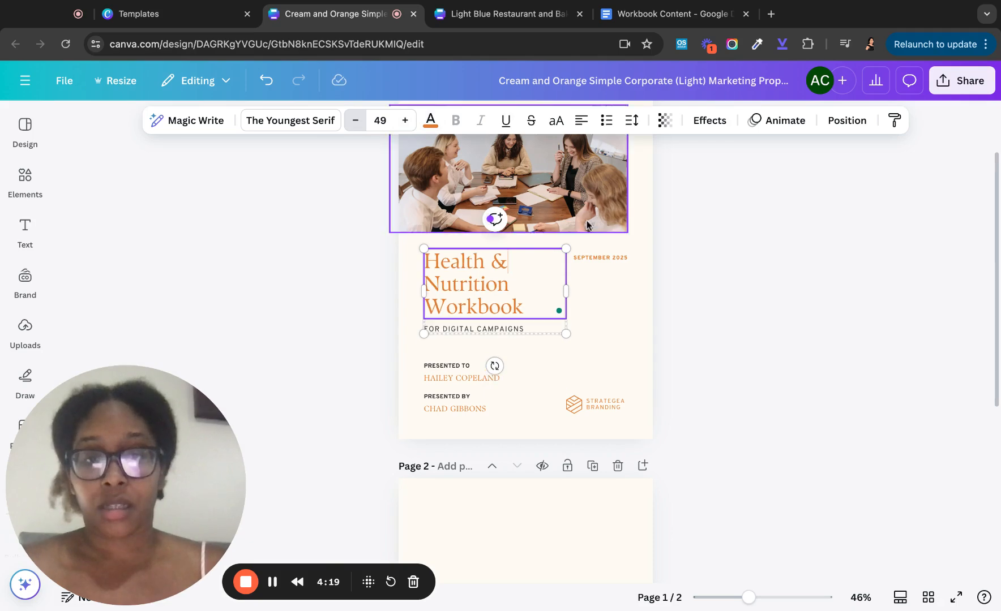
{"action": "left_click", "coordinate": [584, 260]}
{"action": "key", "text": "Delete"}
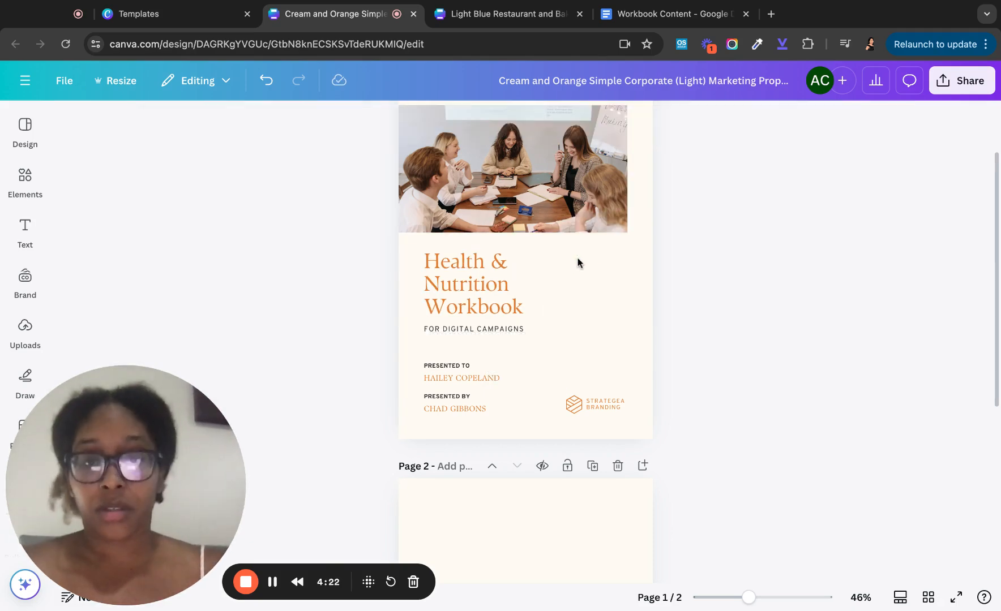
- Widen the title box to two lines and delete the FOR DIGITAL CAMPAIGNS subtitle
{"action": "left_click", "coordinate": [511, 281]}
{"action": "left_click_drag", "start_coordinate": [566, 290], "coordinate": [626, 279]}
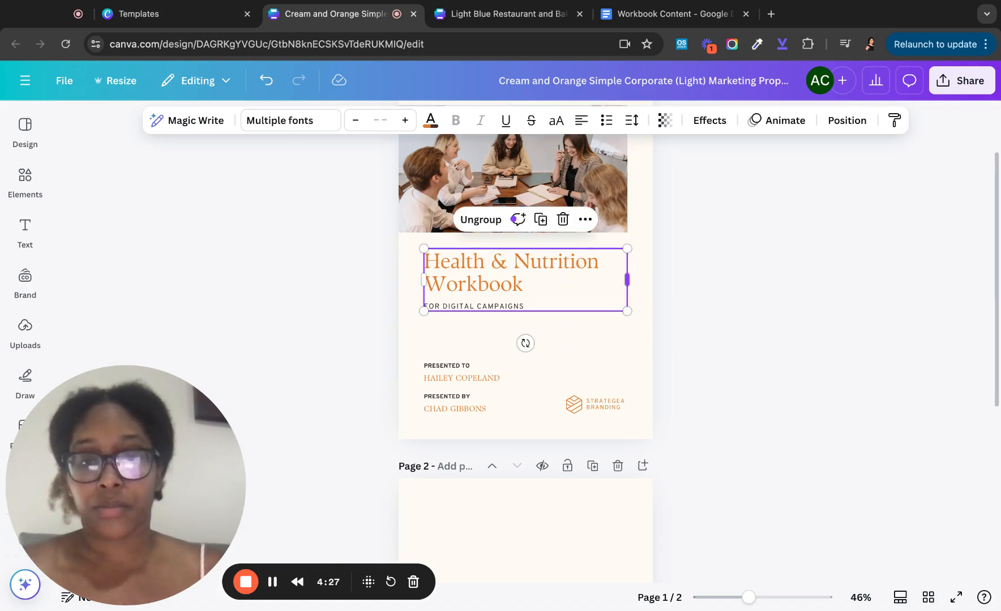
{"action": "double_click", "coordinate": [460, 307]}
{"action": "left_click", "coordinate": [473, 346]}
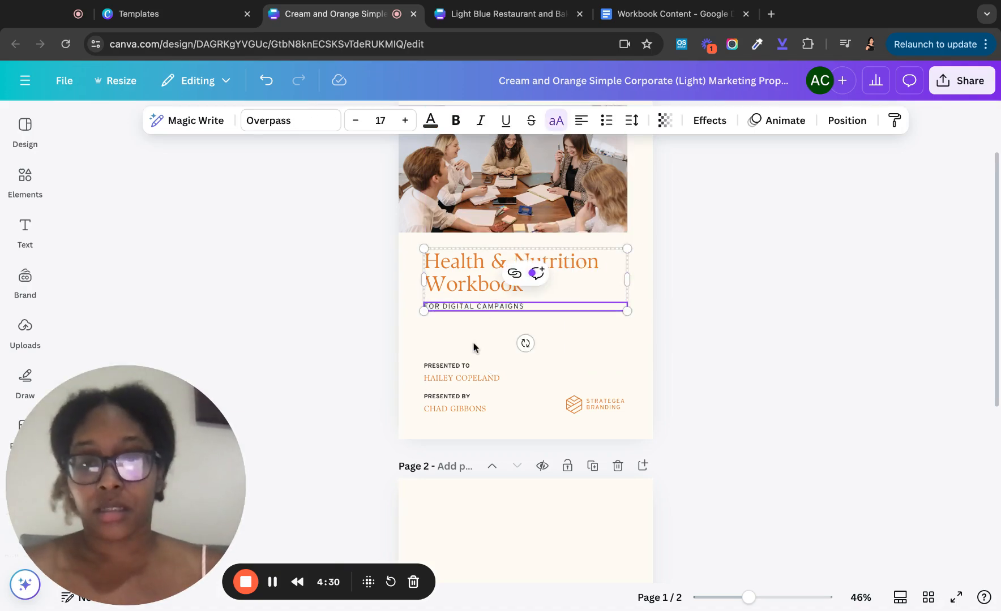
{"action": "left_click", "coordinate": [482, 311]}
{"action": "key", "text": "Delete"}
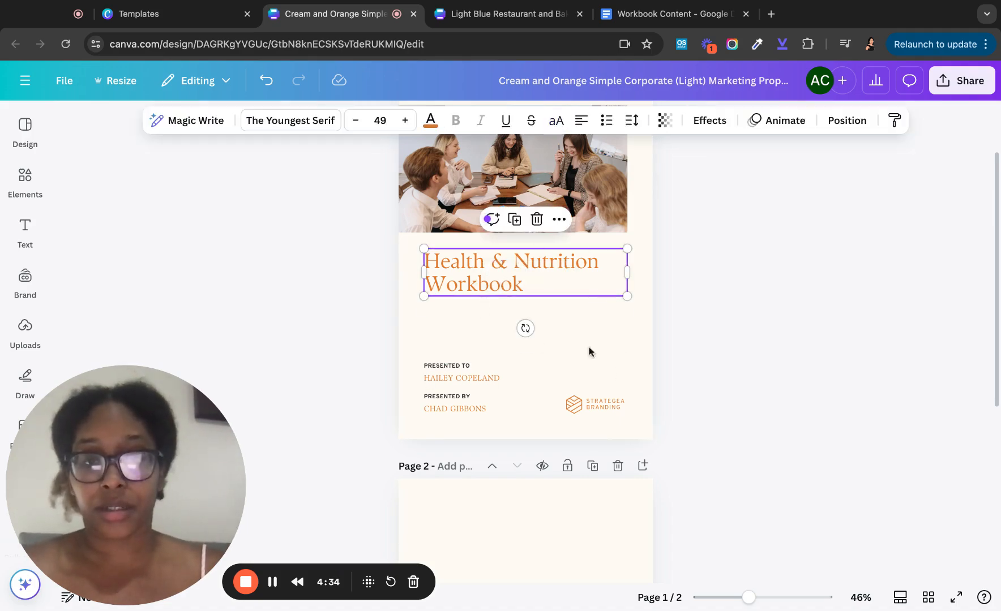
- Change the PRESENTED TO label to 'MADE FOR:' and replace the recipient's name
{"action": "left_click", "coordinate": [554, 338]}
{"action": "left_click", "coordinate": [460, 382]}
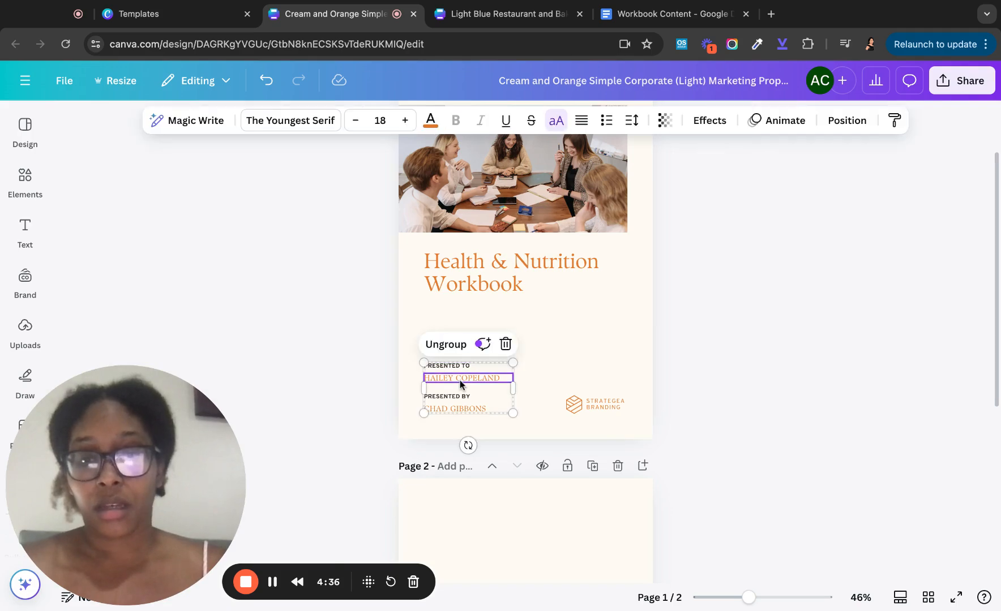
{"action": "double_click", "coordinate": [460, 382]}
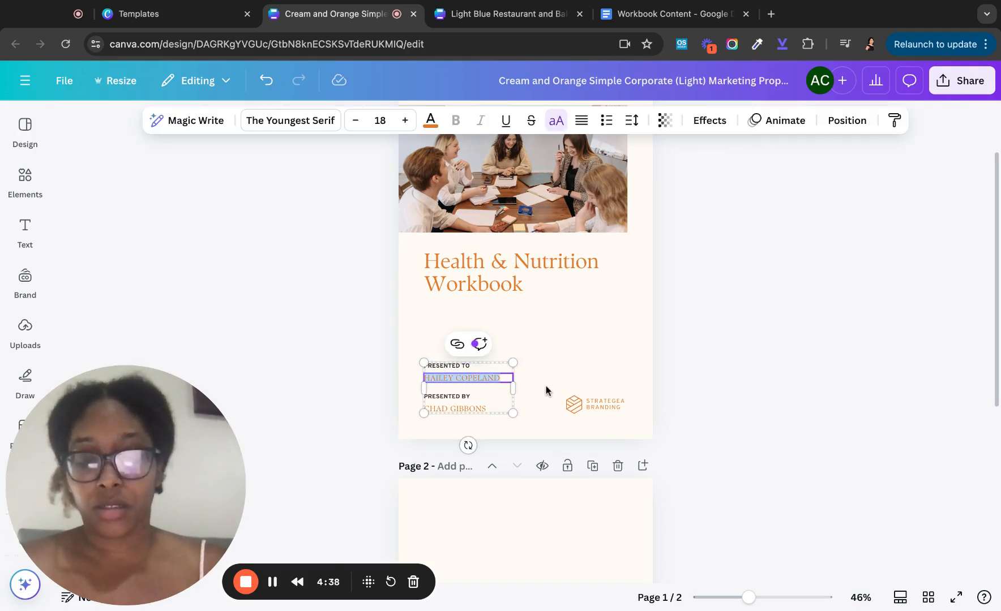
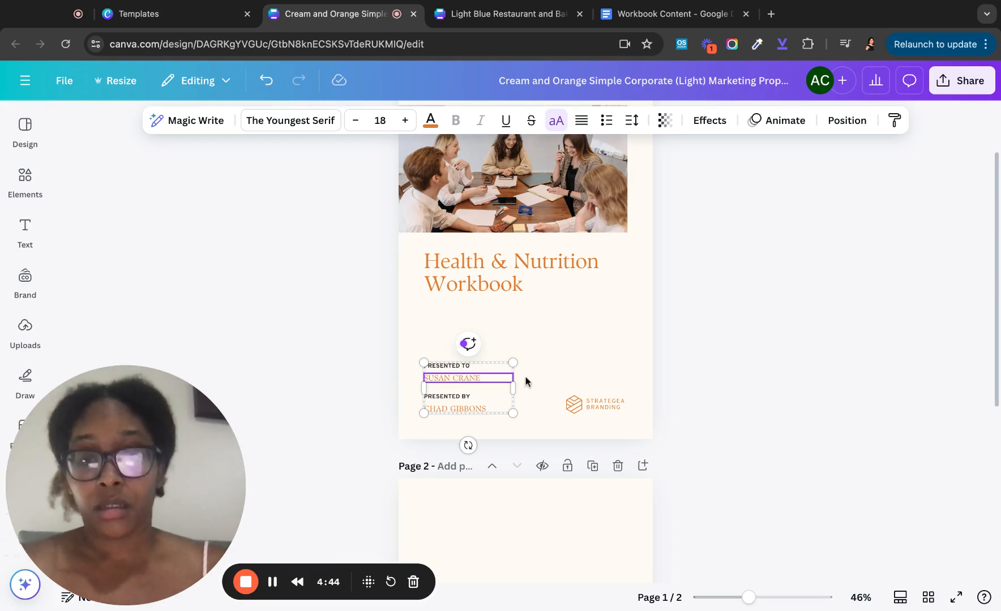
{"action": "left_click", "coordinate": [468, 367]}
{"action": "left_click", "coordinate": [476, 366]}
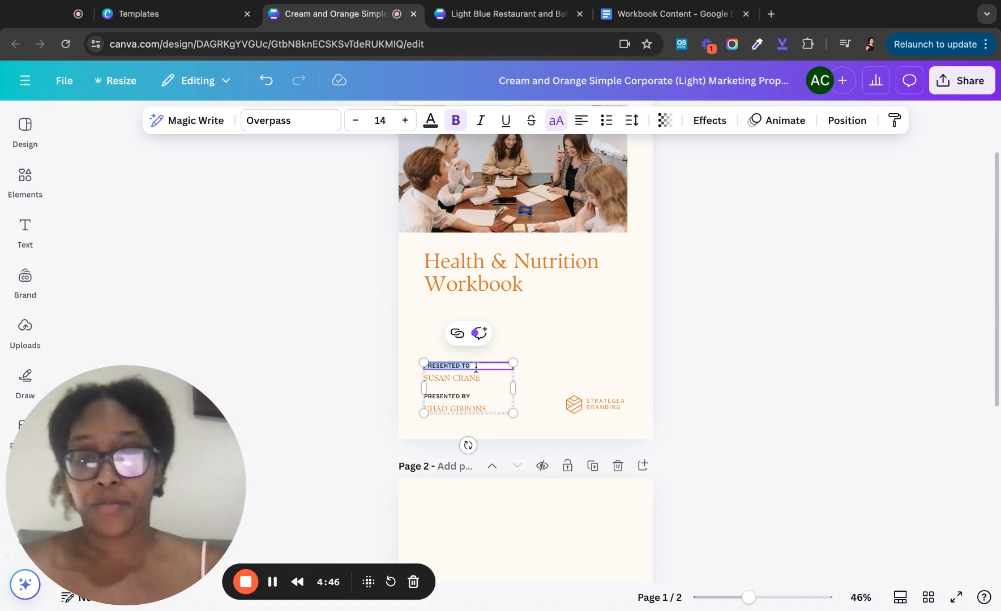
{"action": "key", "text": "BackSpace"}
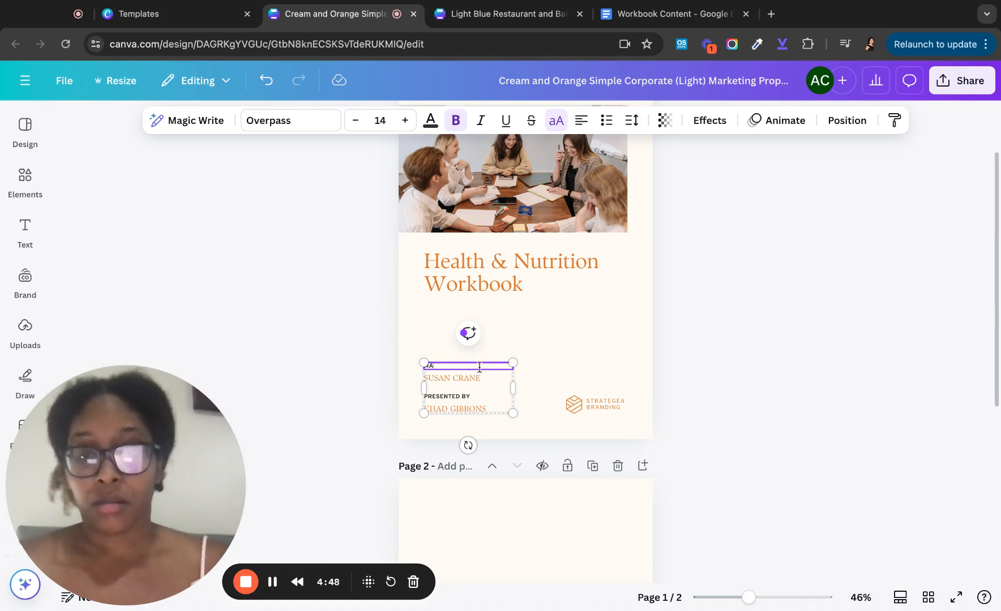
{"action": "type", "text": "MADE FOR:"}
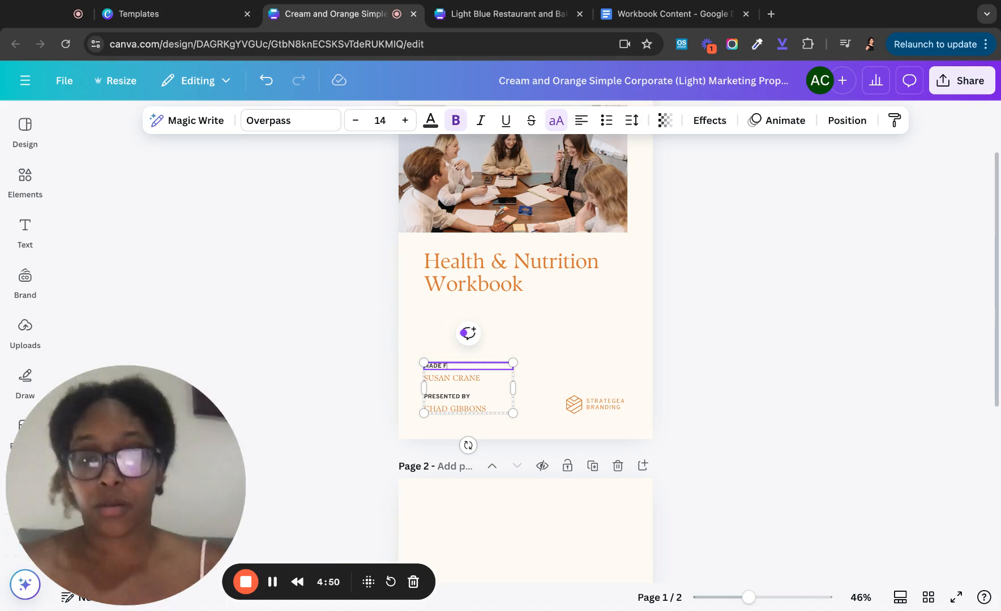
- Clear the presenter's name line and delete the STRATEGEA BRANDING logo
{"action": "left_click", "coordinate": [447, 398]}
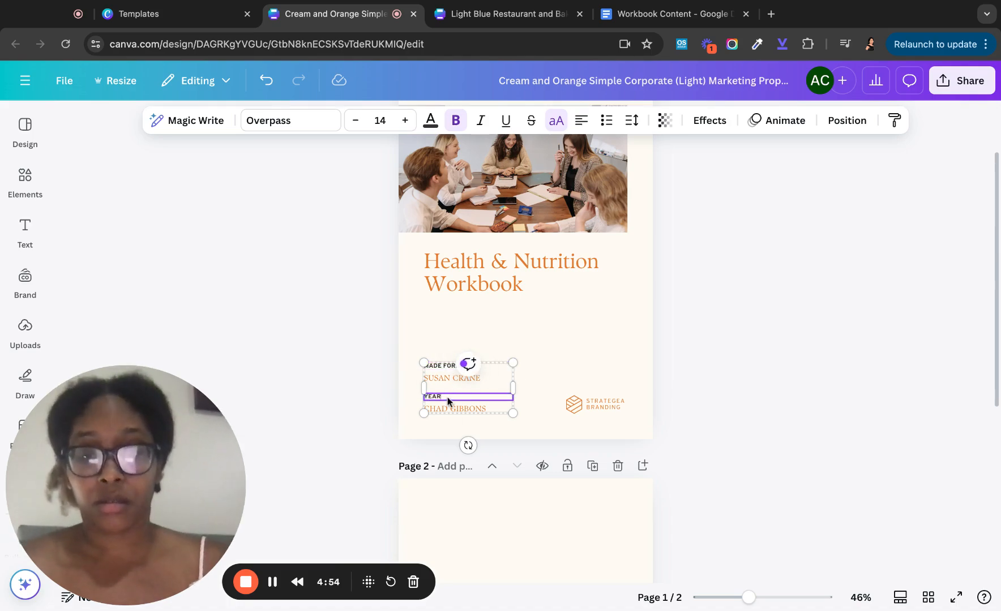
{"action": "left_click", "coordinate": [468, 408]}
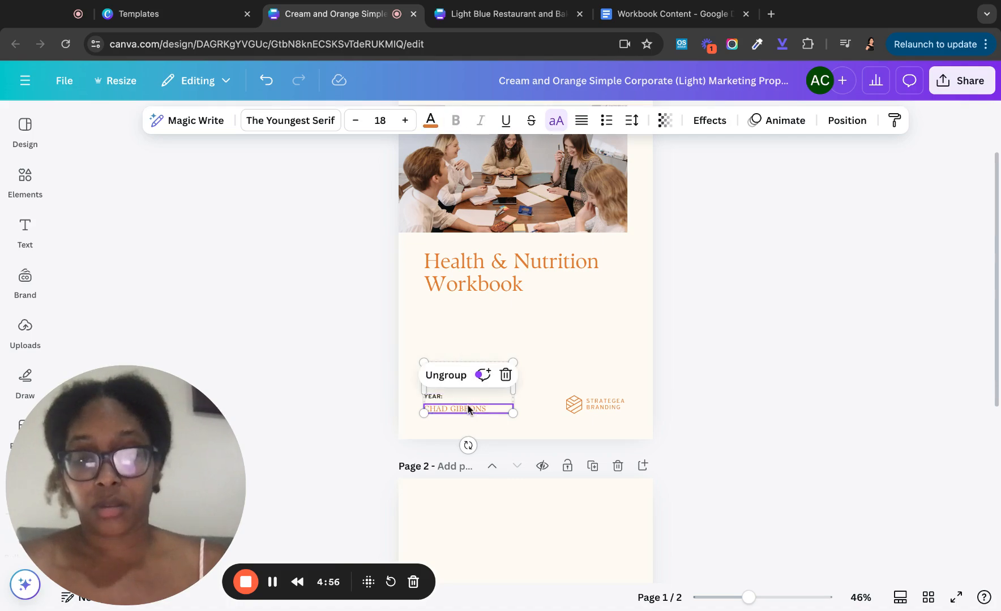
{"action": "left_click", "coordinate": [468, 408]}
{"action": "key", "text": "BackSpace"}
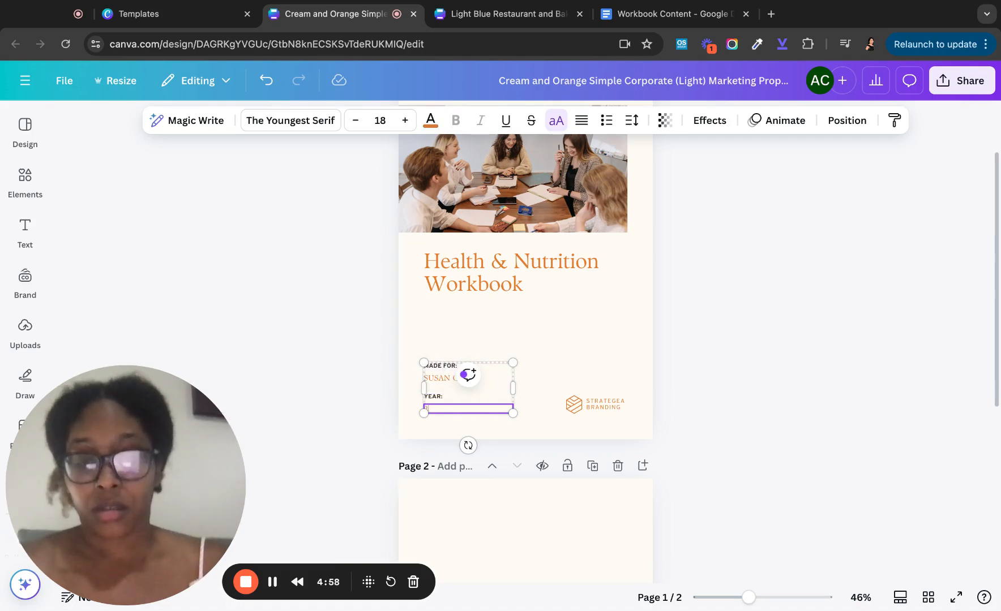
{"action": "left_click", "coordinate": [593, 404]}
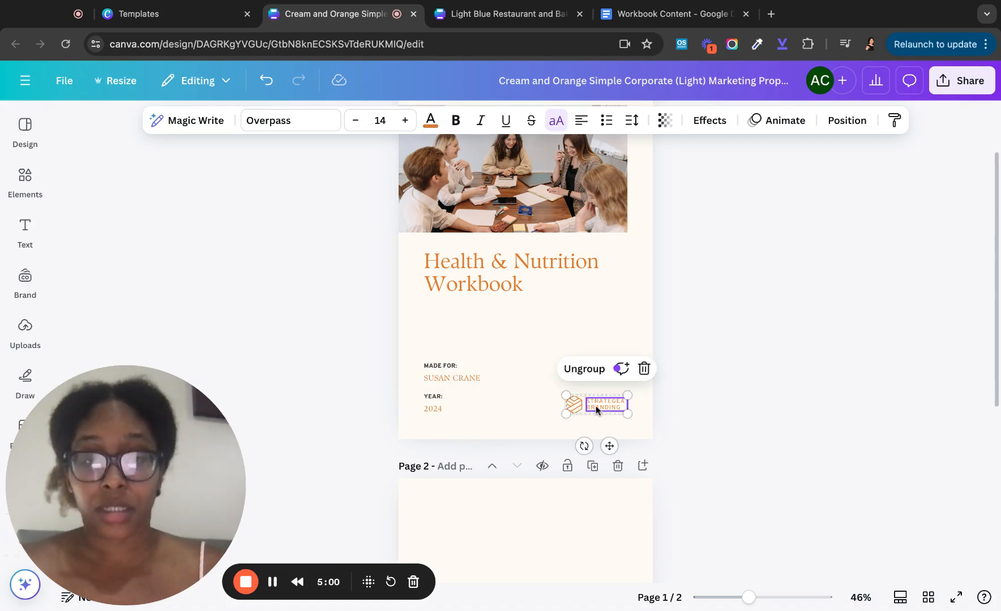
{"action": "key", "text": "Delete"}
{"action": "key", "text": "Delete"}
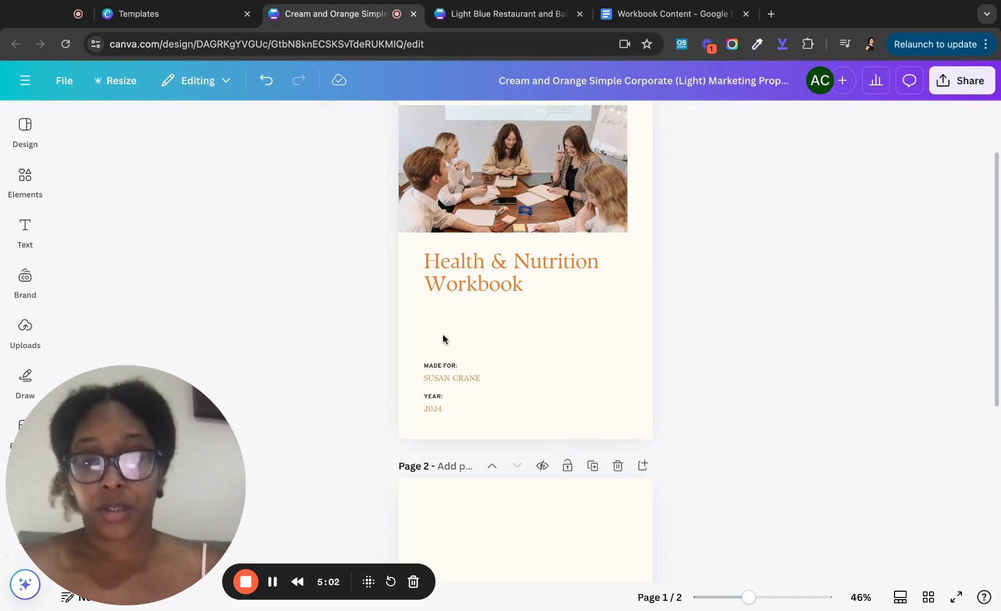
{"action": "scroll", "coordinate": [515, 347], "scroll_direction": "up", "scroll_amount": 3}
{"action": "left_click", "coordinate": [500, 249]}
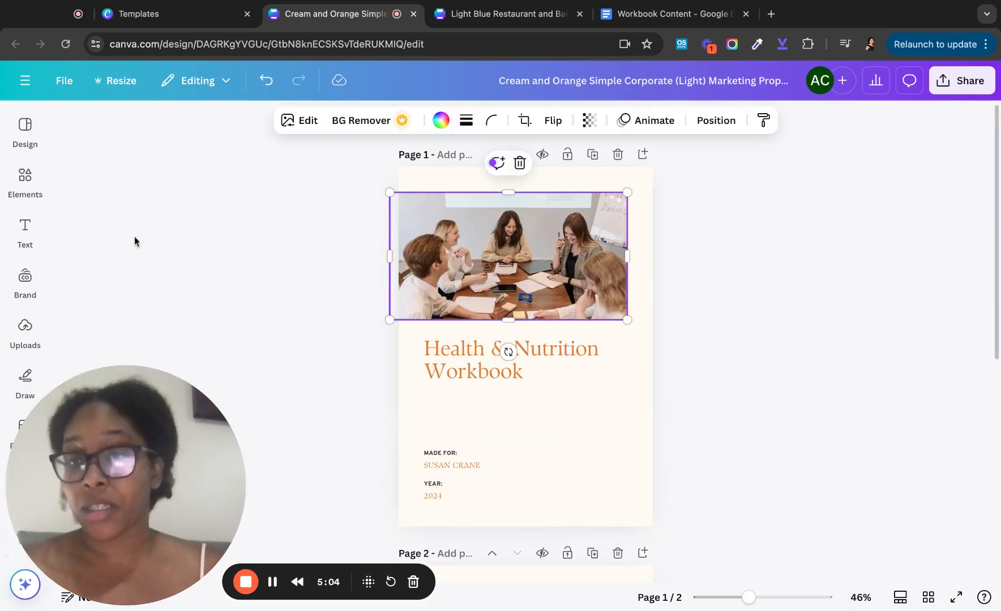
- Search the Elements library for 'health'
{"action": "left_click", "coordinate": [25, 177]}
{"action": "left_click", "coordinate": [25, 277]}
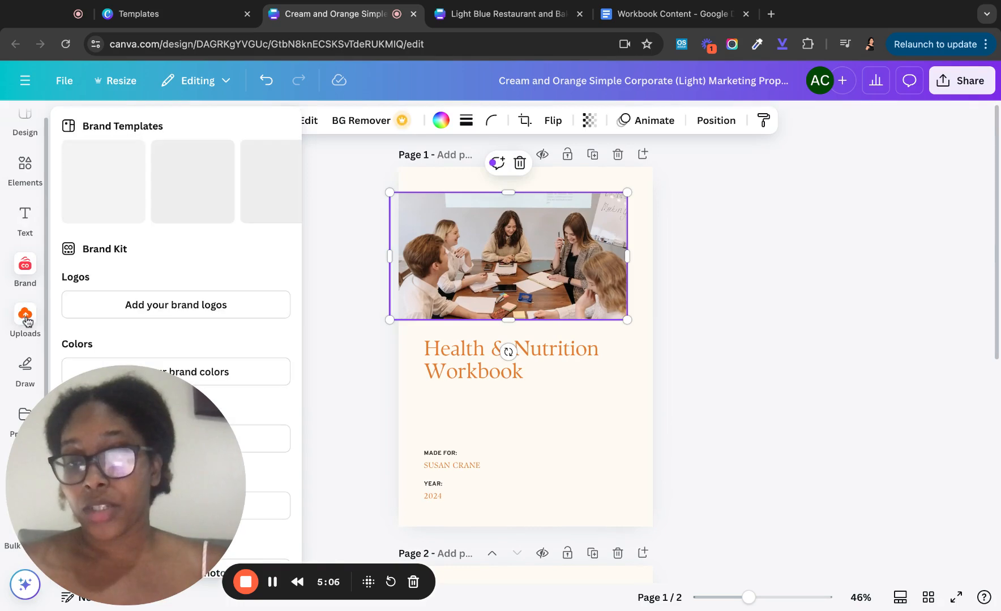
{"action": "left_click", "coordinate": [25, 316]}
{"action": "left_click", "coordinate": [25, 365]}
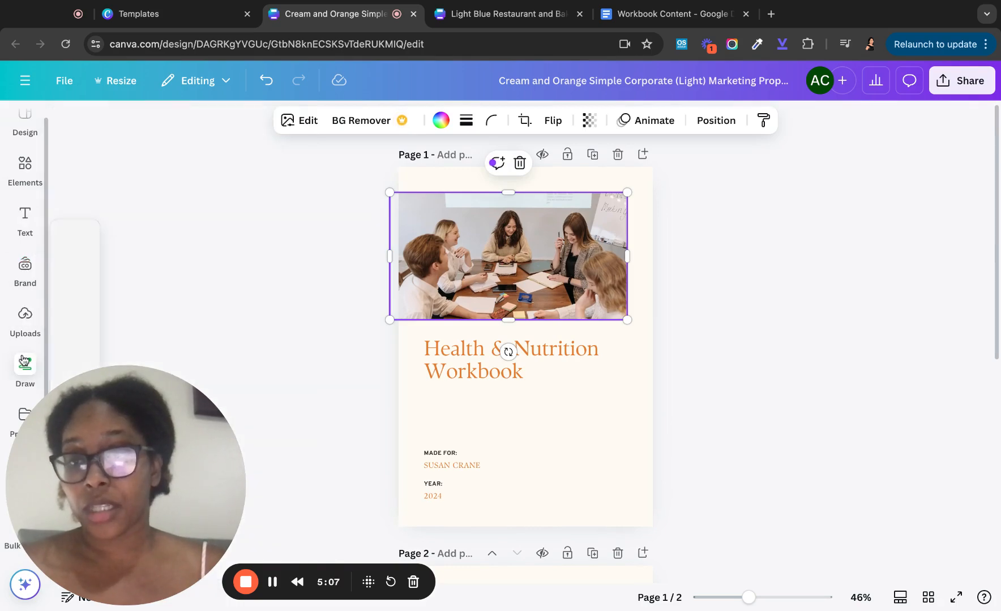
{"action": "left_click", "coordinate": [24, 169]}
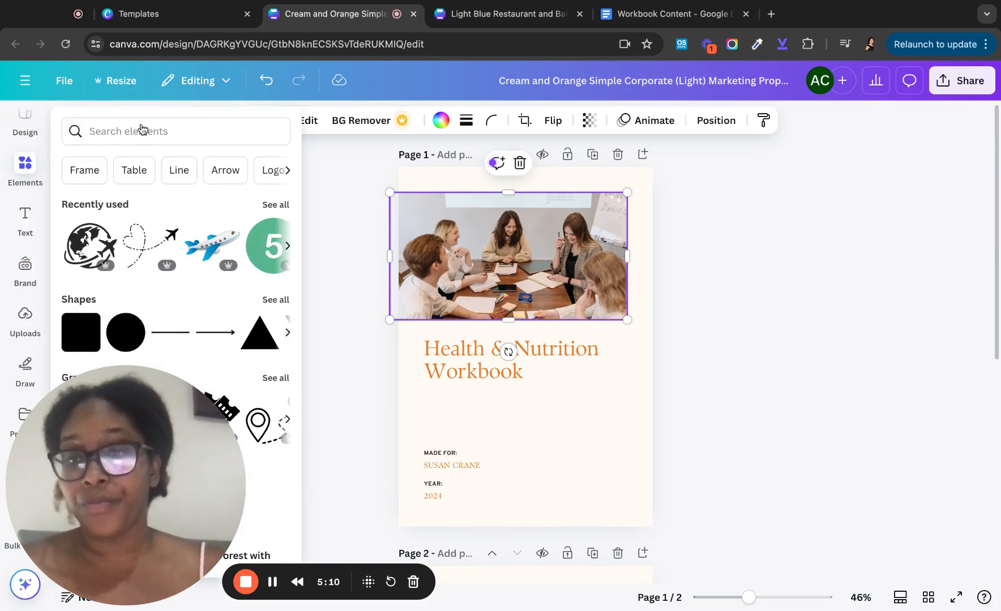
{"action": "left_click", "coordinate": [146, 131]}
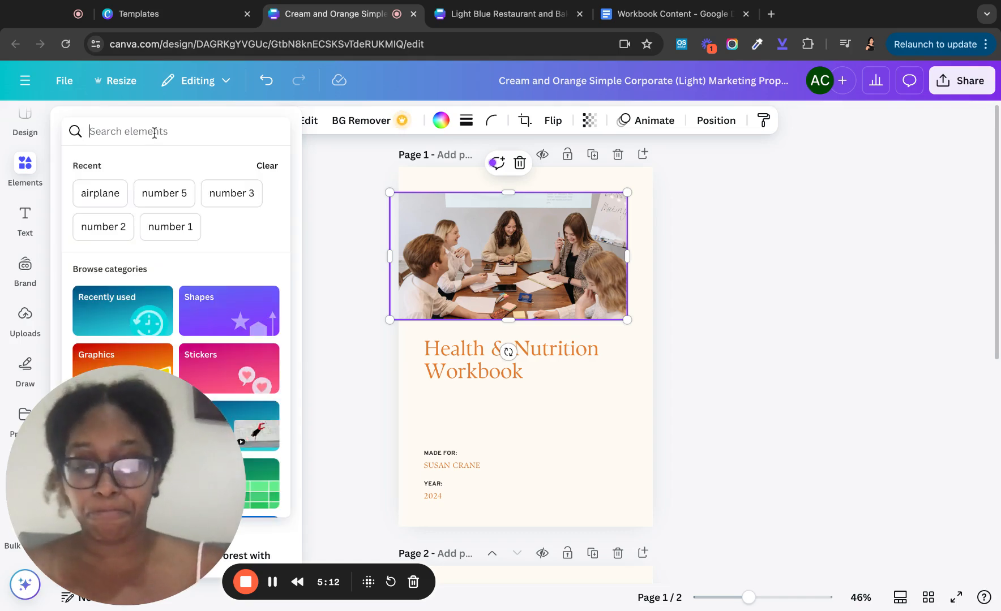
{"action": "type", "text": "health"}
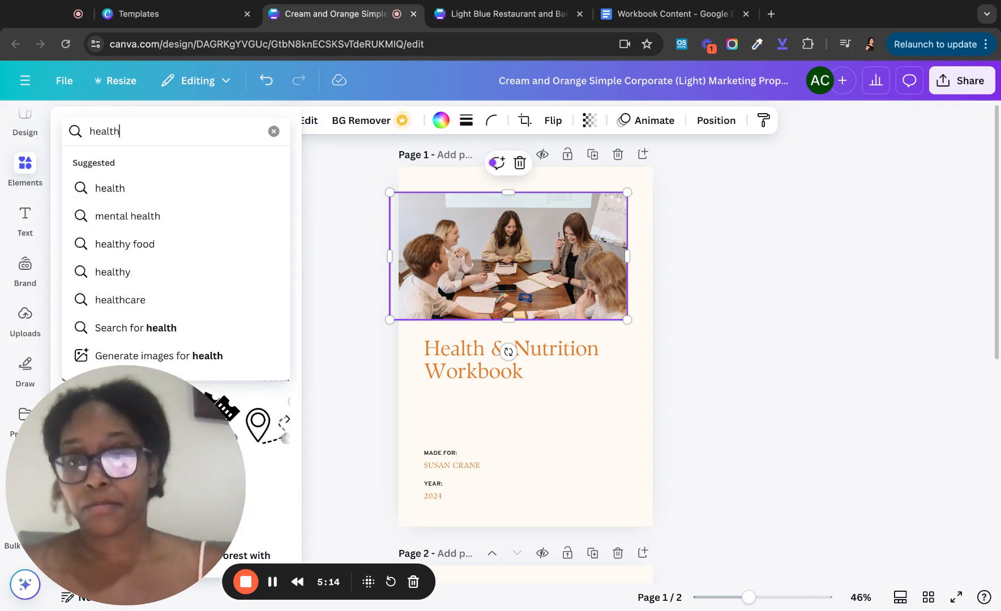
{"action": "key", "text": "Return"}
- Refine the Elements search to 'healthy' and filter the results to Photos
{"action": "scroll", "coordinate": [149, 265], "scroll_direction": "down", "scroll_amount": 2}
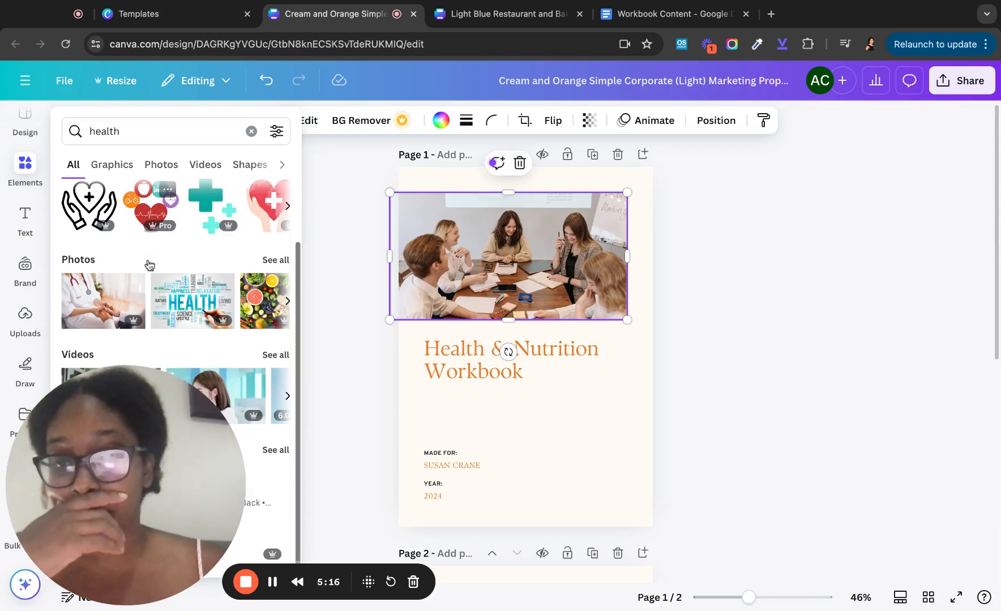
{"action": "scroll", "coordinate": [149, 265], "scroll_direction": "up", "scroll_amount": 2}
{"action": "left_click", "coordinate": [141, 129]}
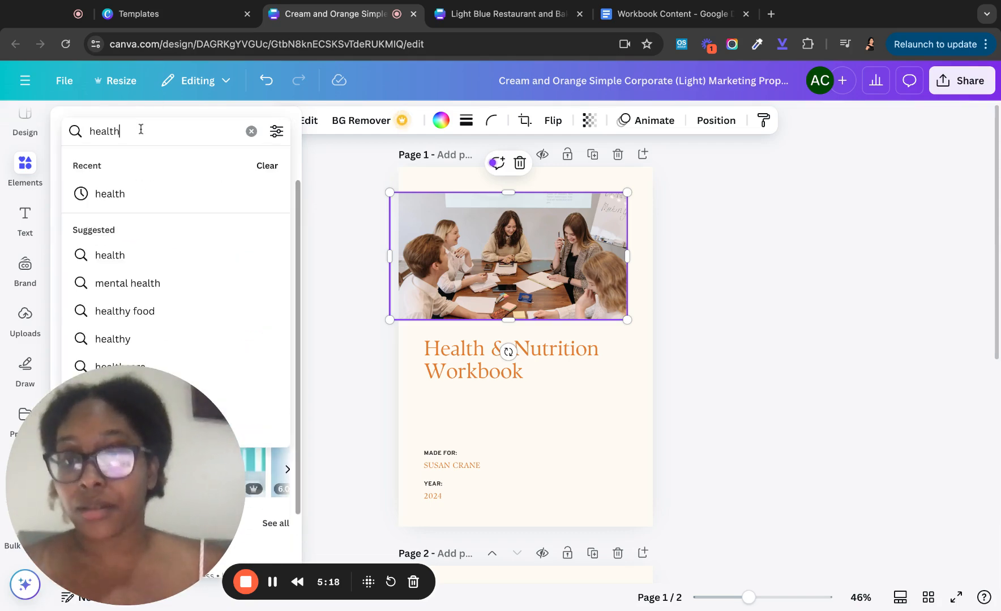
{"action": "type", "text": "y"}
{"action": "key", "text": "Return"}
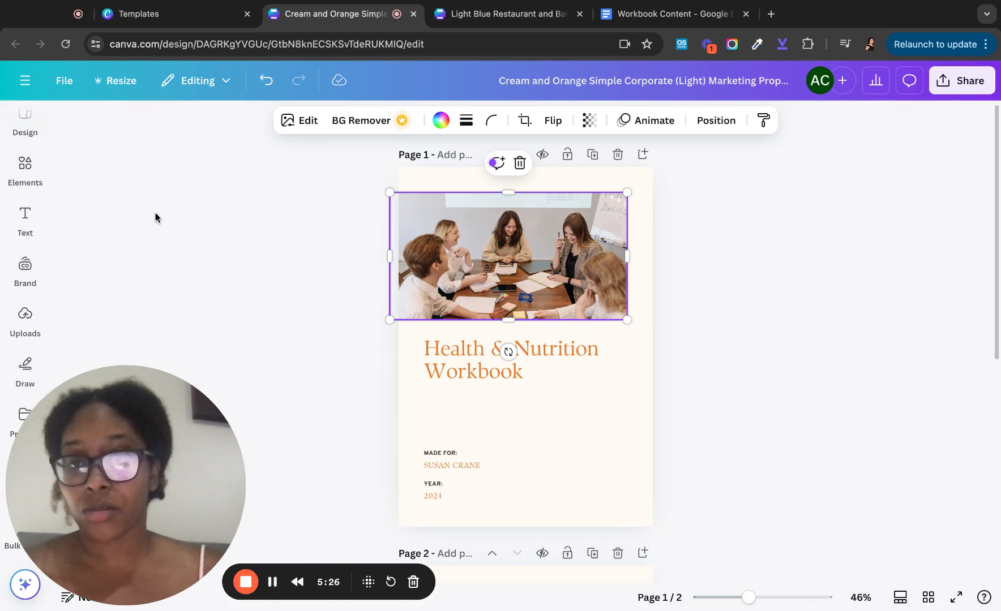
{"action": "scroll", "coordinate": [151, 334], "scroll_direction": "down", "scroll_amount": 2}
{"action": "scroll", "coordinate": [152, 334], "scroll_direction": "up", "scroll_amount": 2}
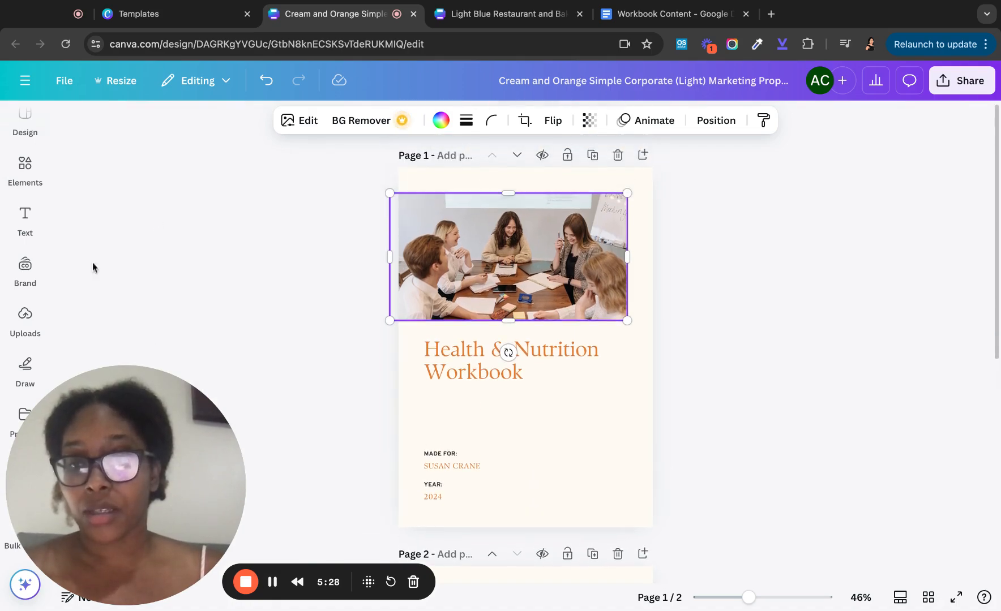
{"action": "left_click", "coordinate": [25, 164]}
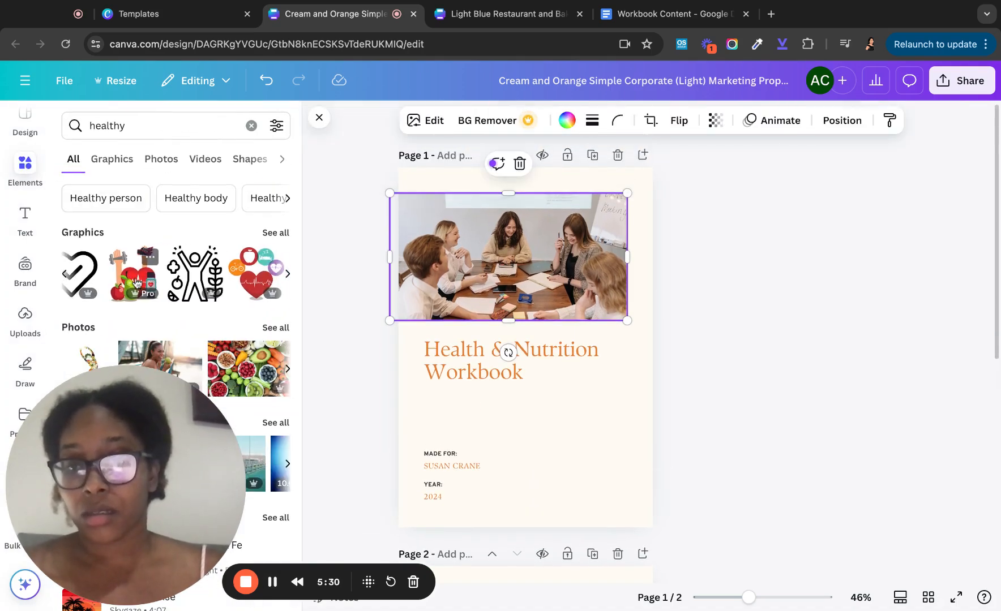
{"action": "scroll", "coordinate": [136, 283], "scroll_direction": "right", "scroll_amount": 5}
{"action": "scroll", "coordinate": [136, 283], "scroll_direction": "down", "scroll_amount": 1}
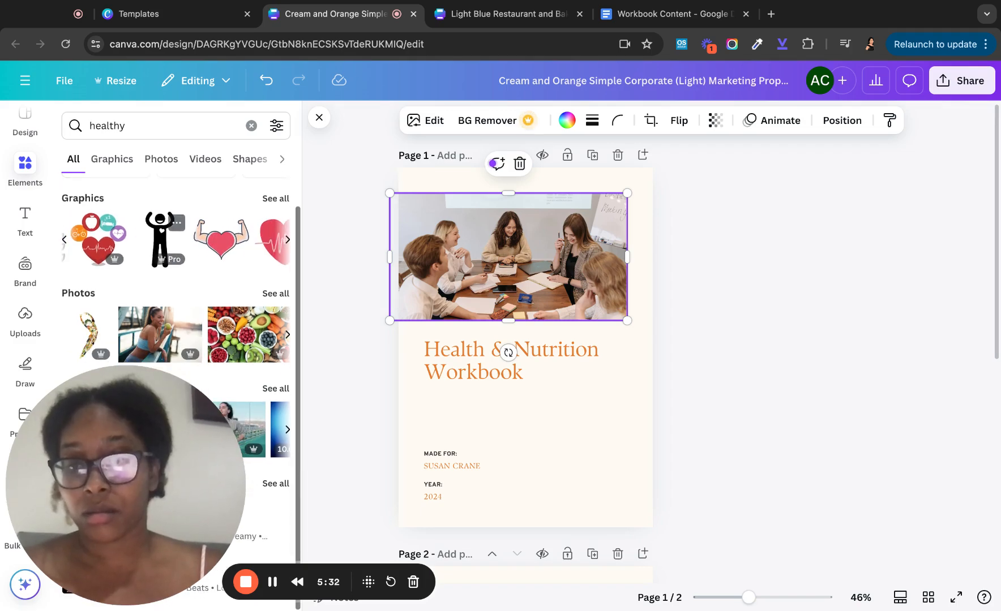
{"action": "left_click", "coordinate": [275, 293]}
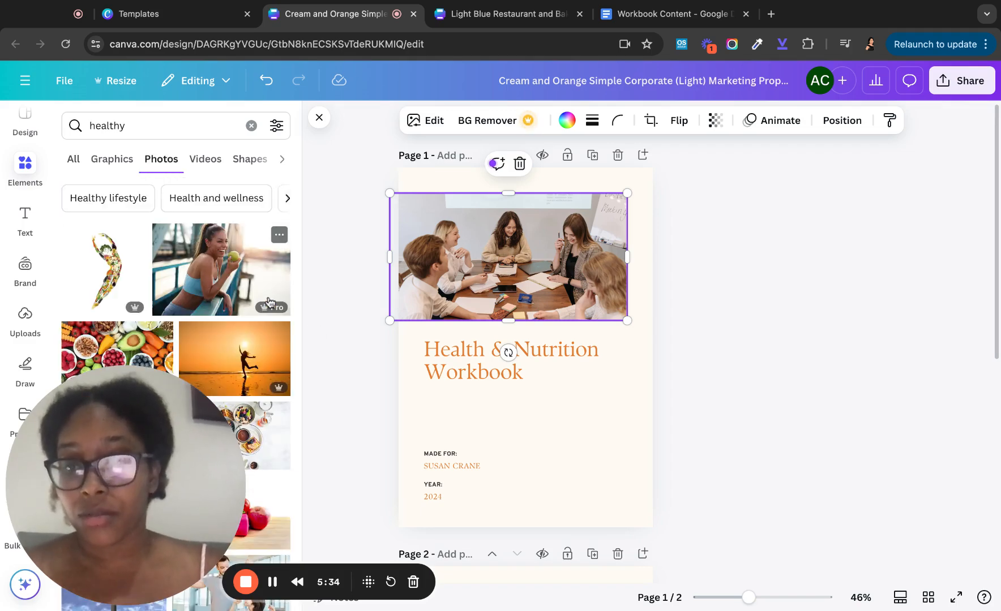
{"action": "scroll", "coordinate": [269, 301], "scroll_direction": "down", "scroll_amount": 2}
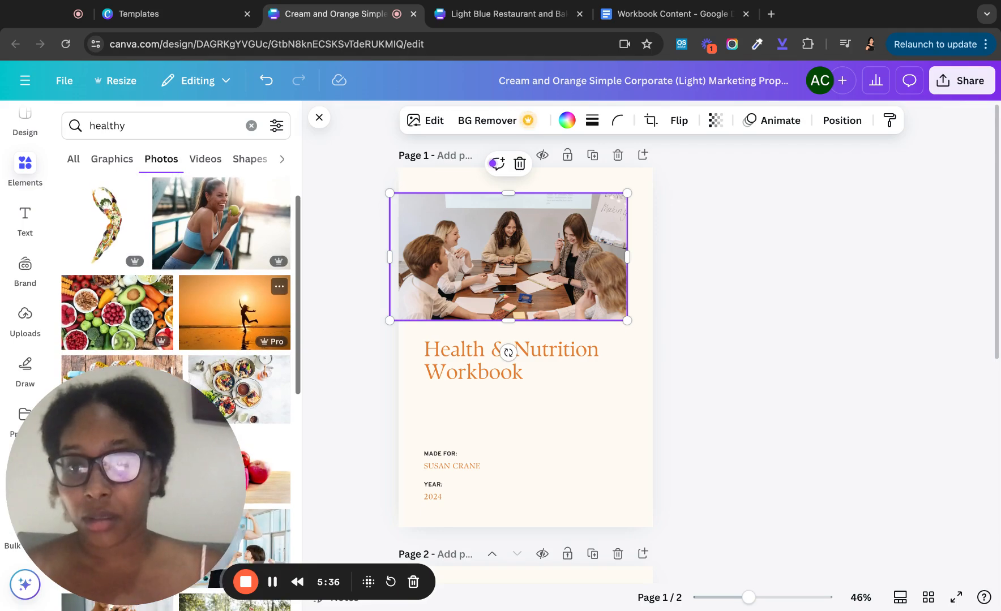
{"action": "scroll", "coordinate": [176, 305], "scroll_direction": "down", "scroll_amount": 5}
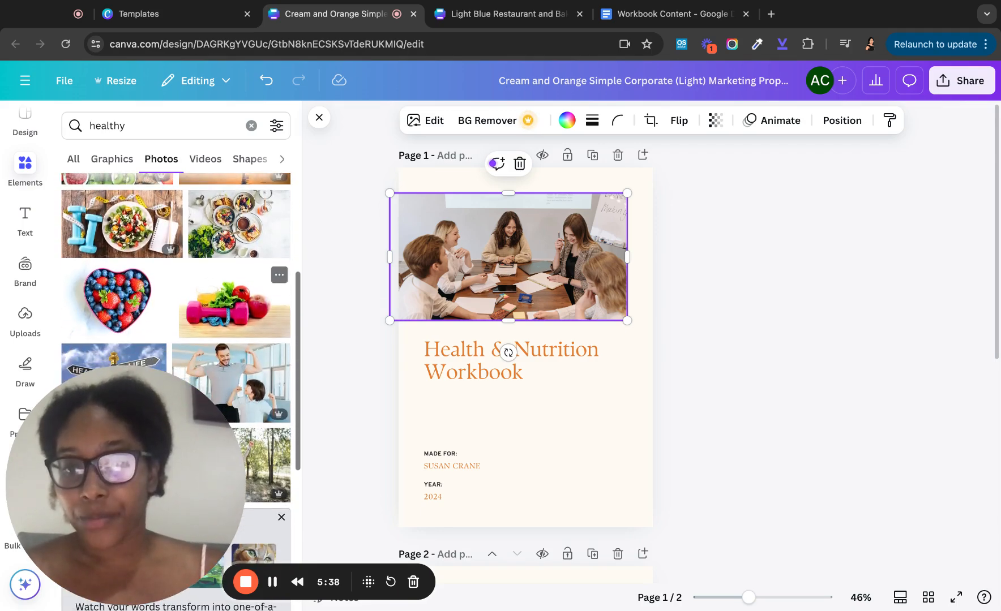
- Swap the cover's meeting photo for the heart-shaped berries photo
{"action": "left_click", "coordinate": [124, 317]}
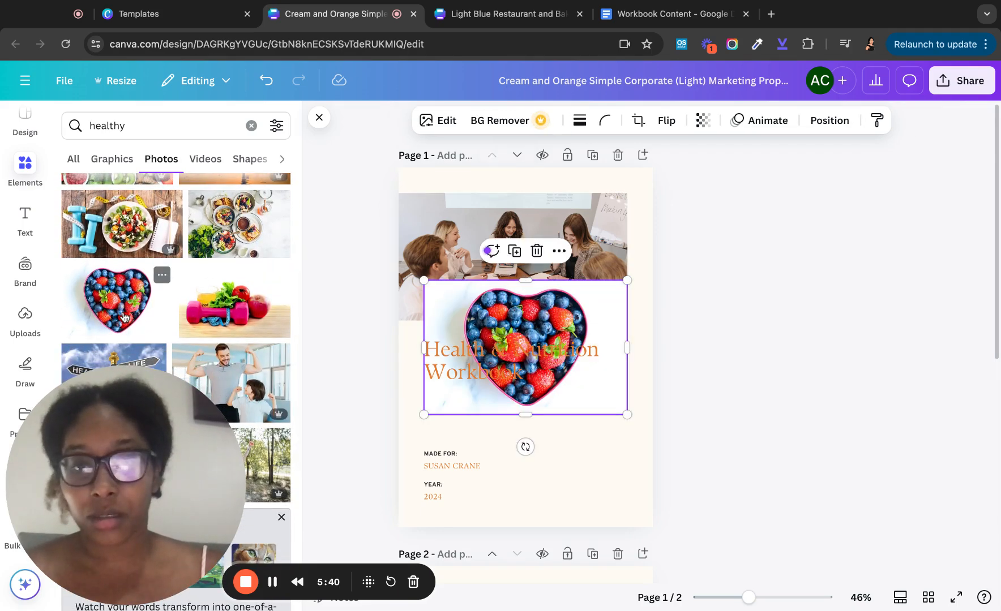
{"action": "left_click_drag", "start_coordinate": [525, 347], "coordinate": [563, 283]}
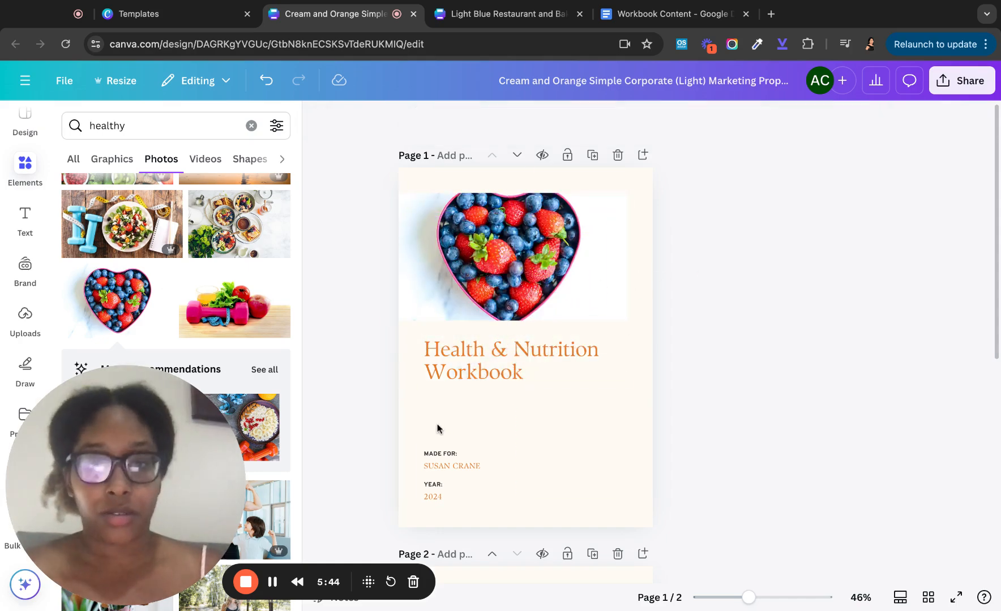
{"action": "scroll", "coordinate": [436, 421], "scroll_direction": "down", "scroll_amount": 5}
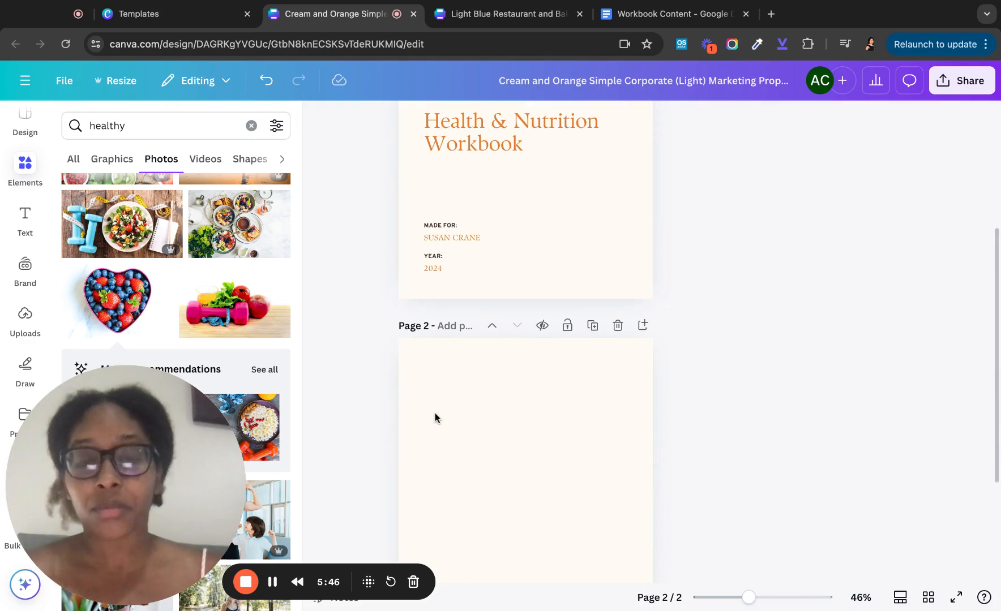
{"action": "scroll", "coordinate": [434, 414], "scroll_direction": "down", "scroll_amount": 4}
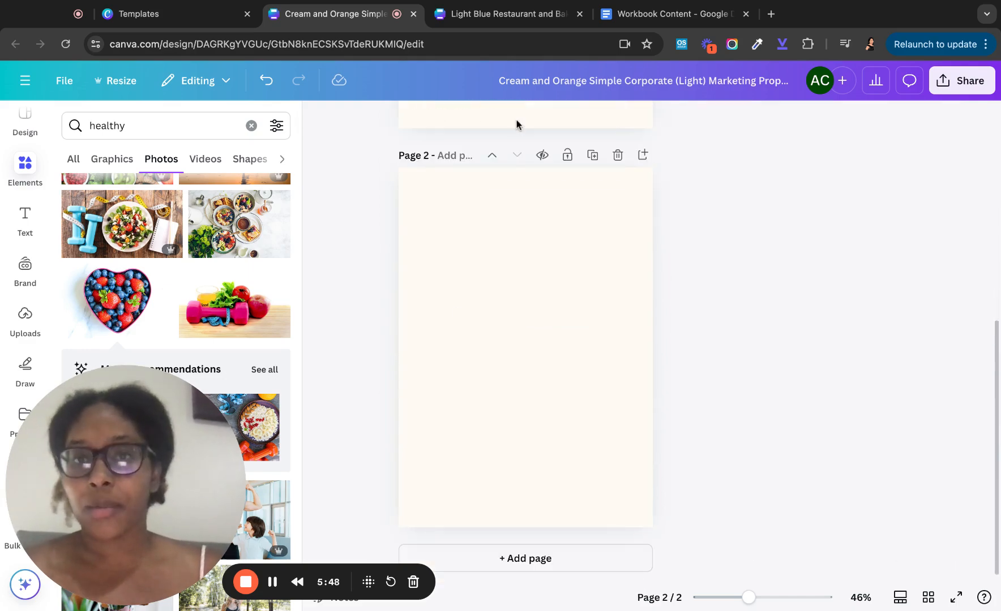
- Check the reference Workbook design, then return to the workbook being built
{"action": "left_click", "coordinate": [492, 11]}
{"action": "scroll", "coordinate": [419, 349], "scroll_direction": "down", "scroll_amount": 10}
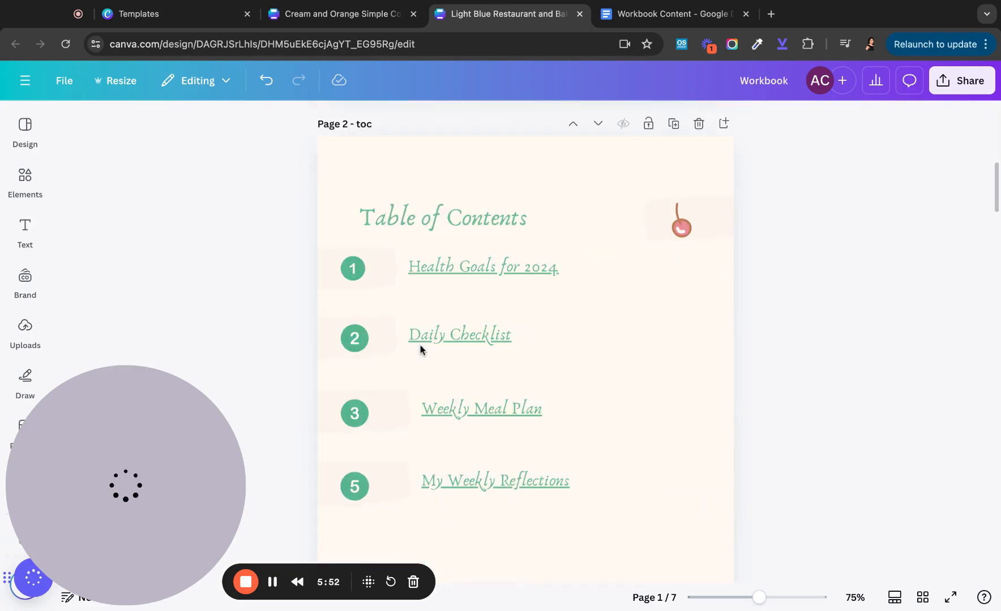
{"action": "scroll", "coordinate": [420, 349], "scroll_direction": "down", "scroll_amount": 10}
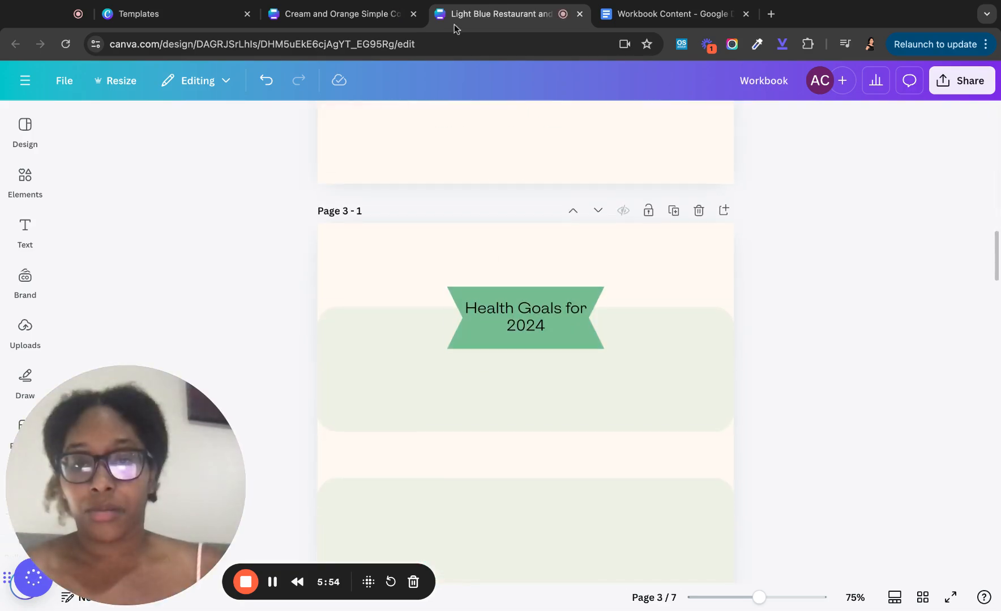
{"action": "left_click", "coordinate": [345, 14]}
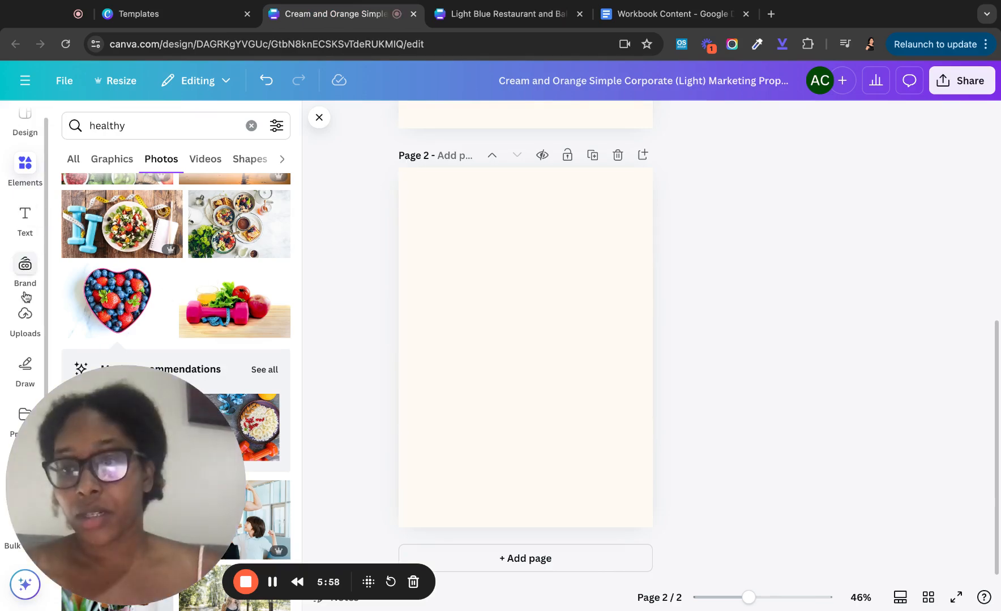
- Add a square shape to page 2 from Elements
{"action": "left_click", "coordinate": [28, 187]}
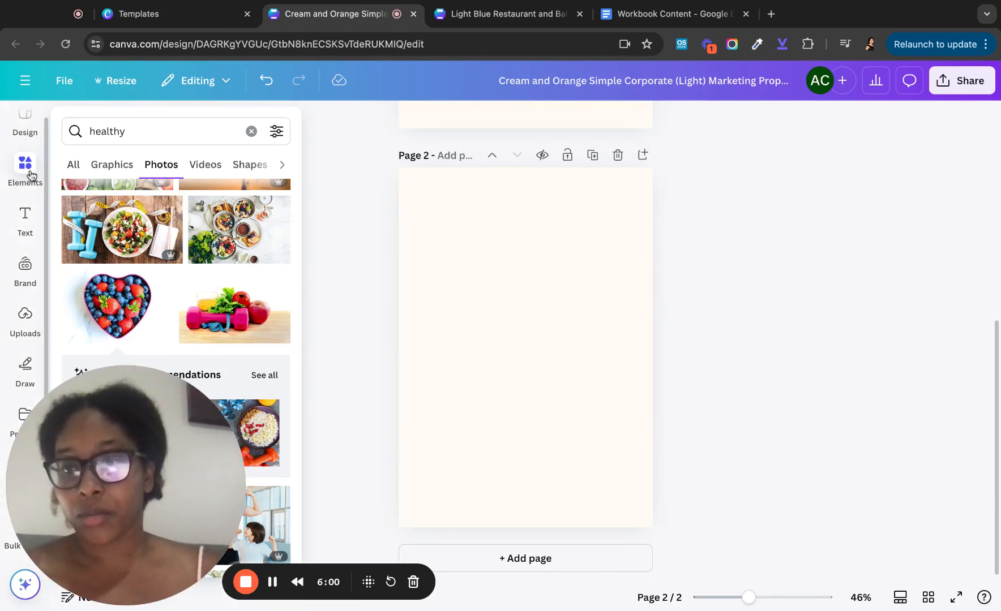
{"action": "left_click", "coordinate": [253, 131]}
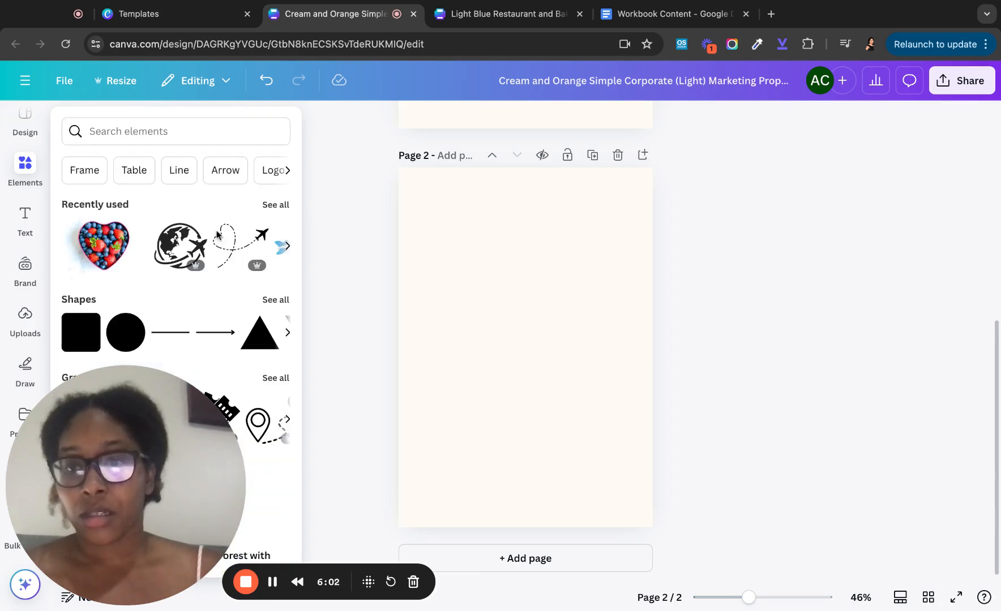
{"action": "left_click", "coordinate": [85, 333]}
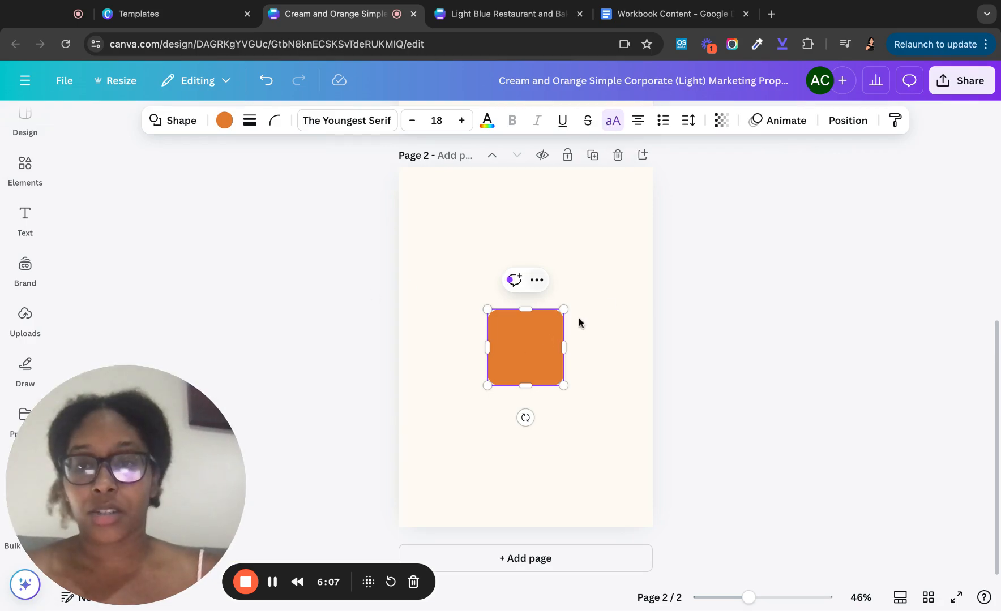
- Give the square a solid, weight 4 orange outline and no fill colour
{"action": "left_click", "coordinate": [226, 120]}
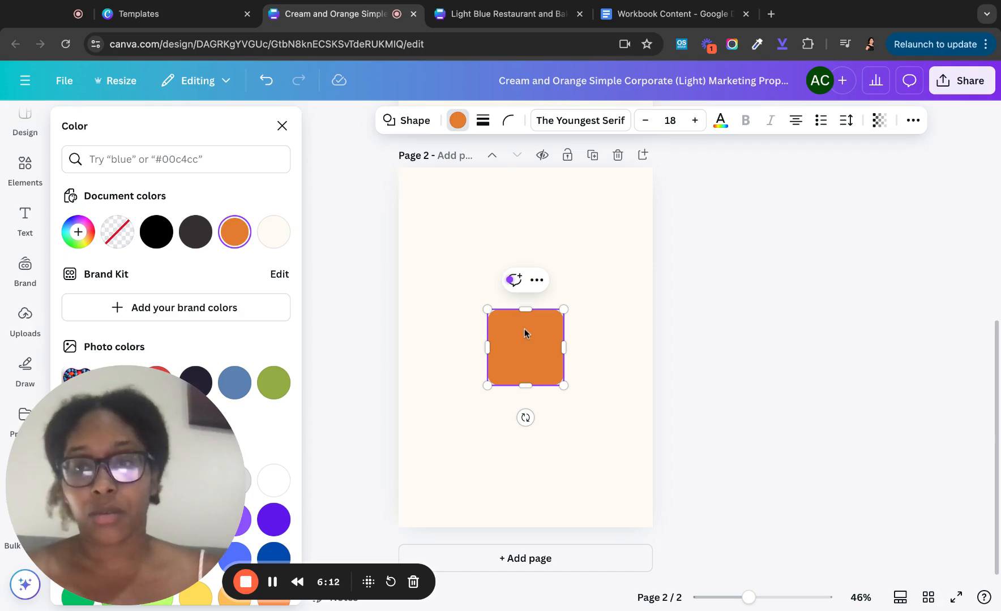
{"action": "left_click", "coordinate": [483, 121]}
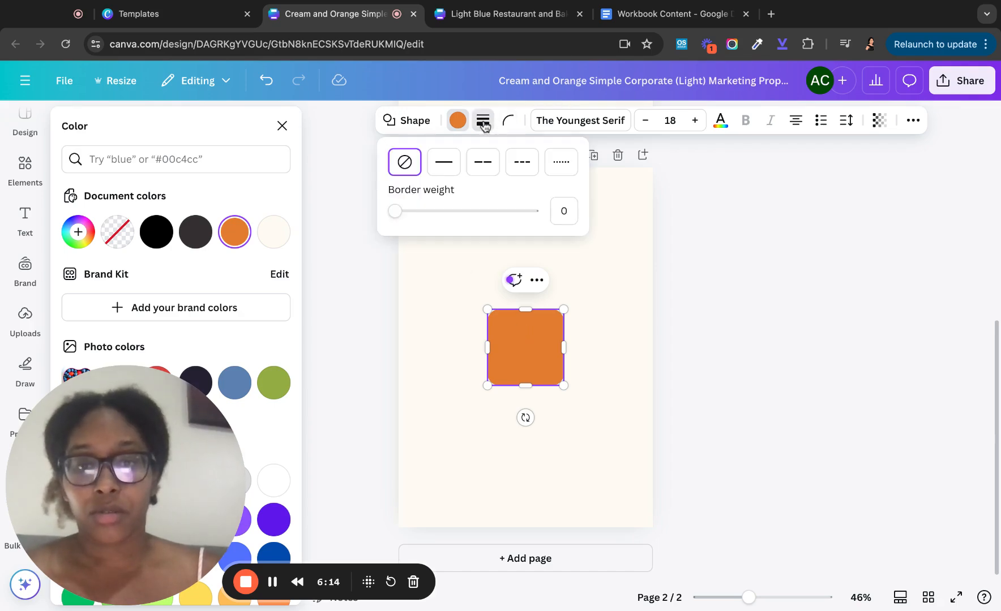
{"action": "left_click", "coordinate": [459, 159]}
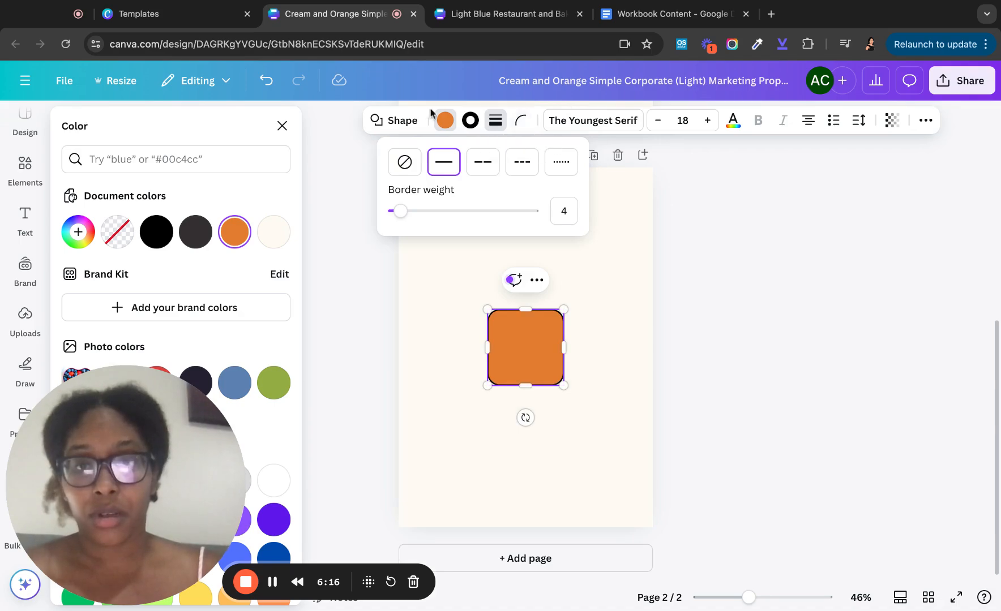
{"action": "left_click", "coordinate": [470, 120]}
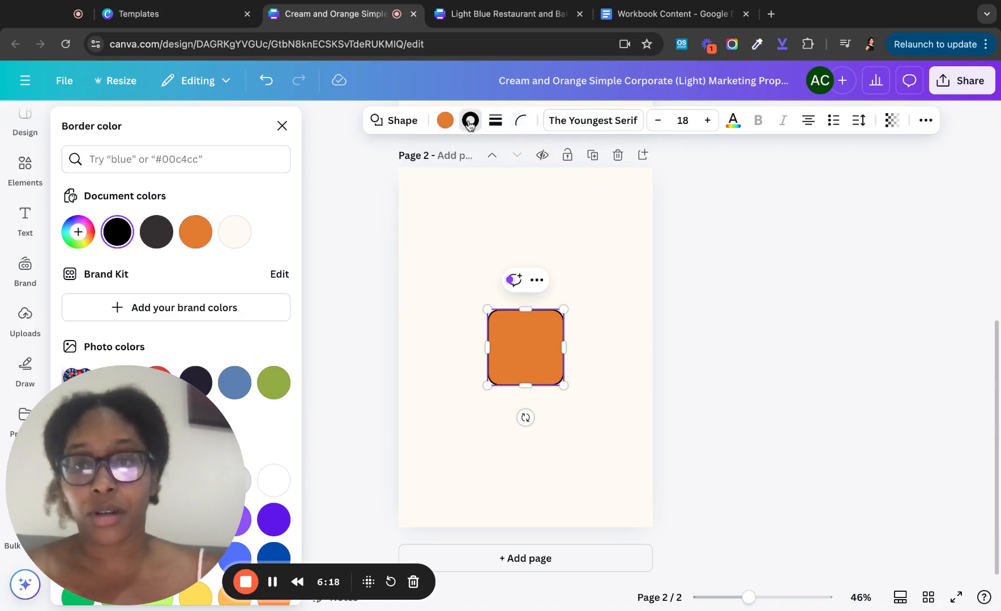
{"action": "left_click", "coordinate": [196, 237]}
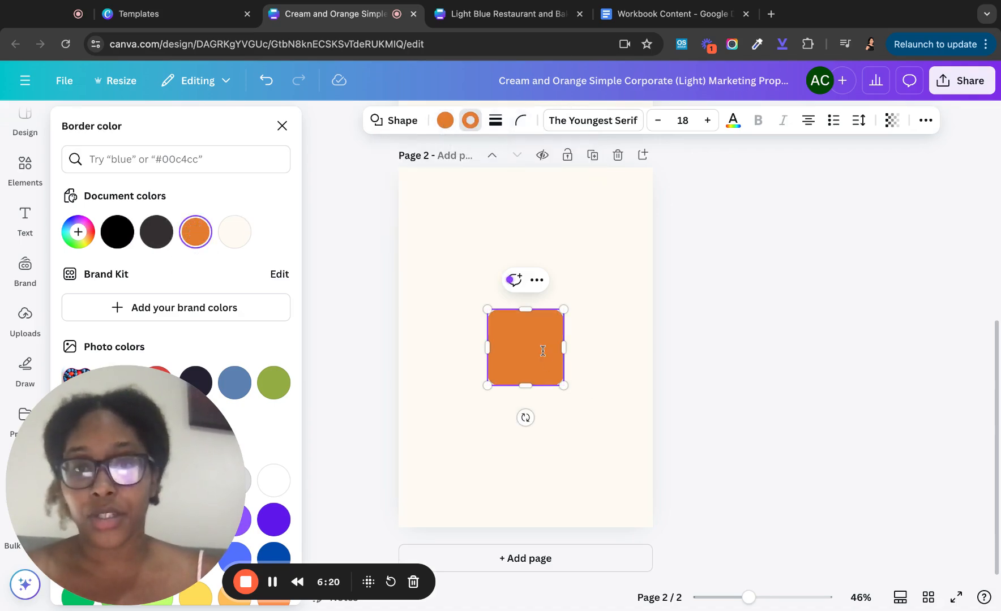
{"action": "left_click", "coordinate": [445, 121]}
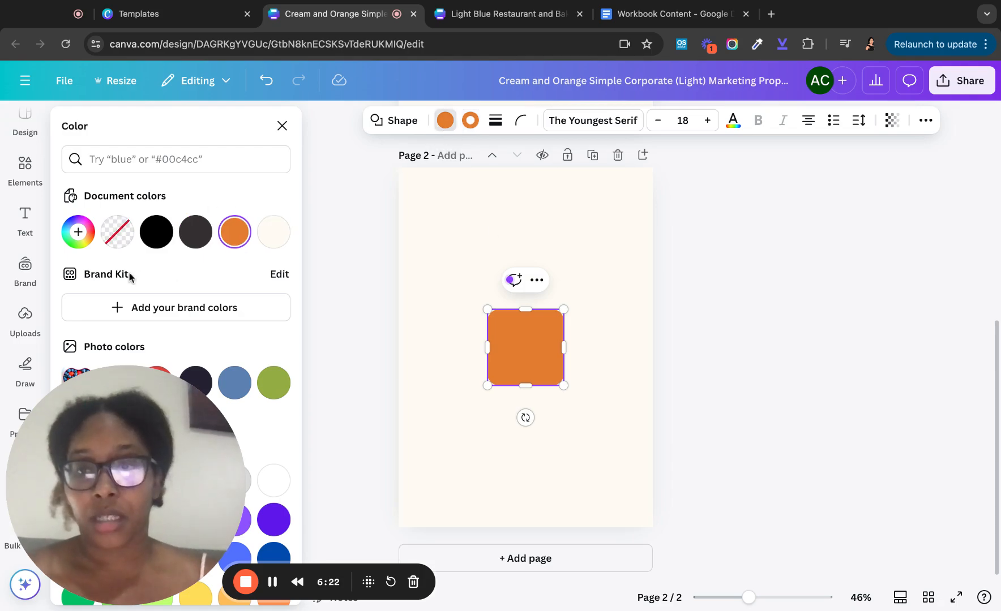
{"action": "left_click", "coordinate": [118, 238]}
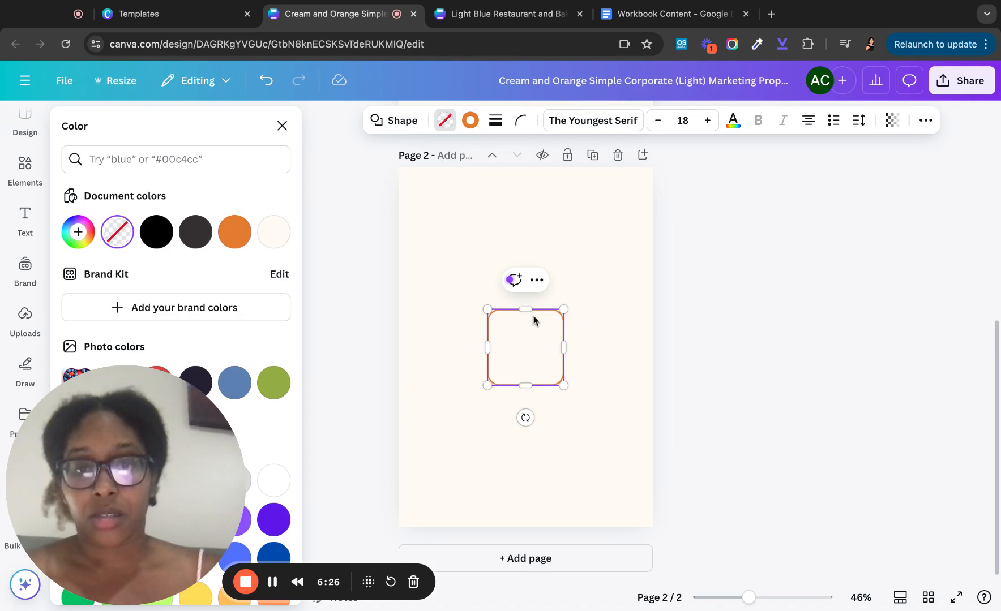
- Fill the outlined square with the document's orange
{"action": "left_click", "coordinate": [584, 274]}
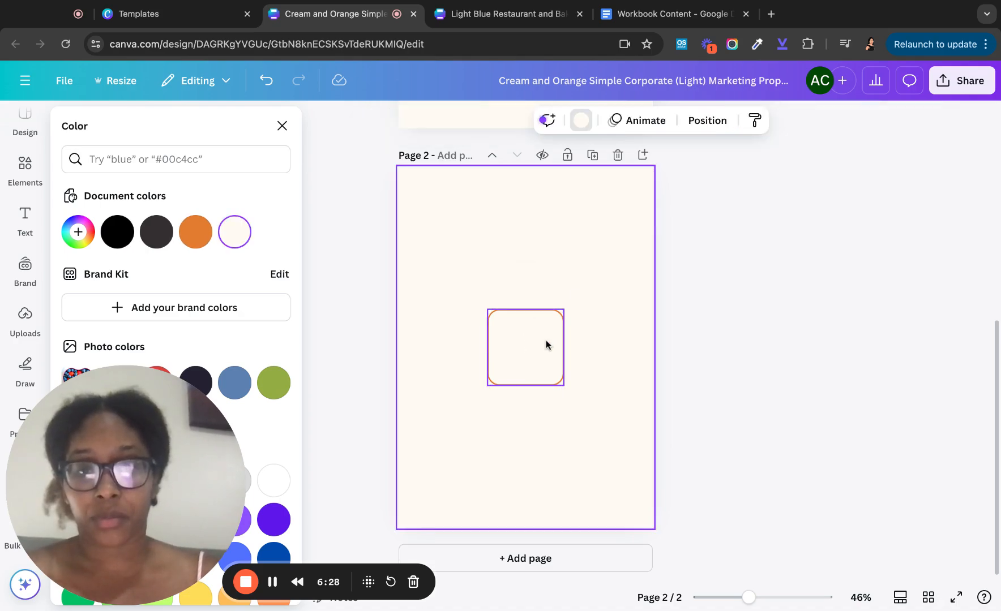
{"action": "left_click", "coordinate": [546, 345]}
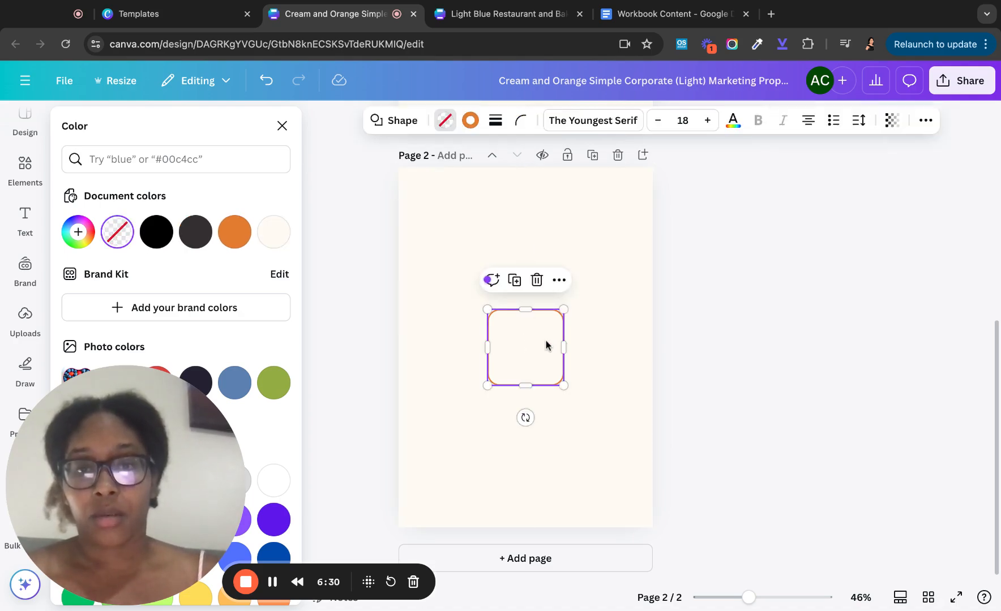
{"action": "scroll", "coordinate": [487, 210], "scroll_direction": "up", "scroll_amount": 2}
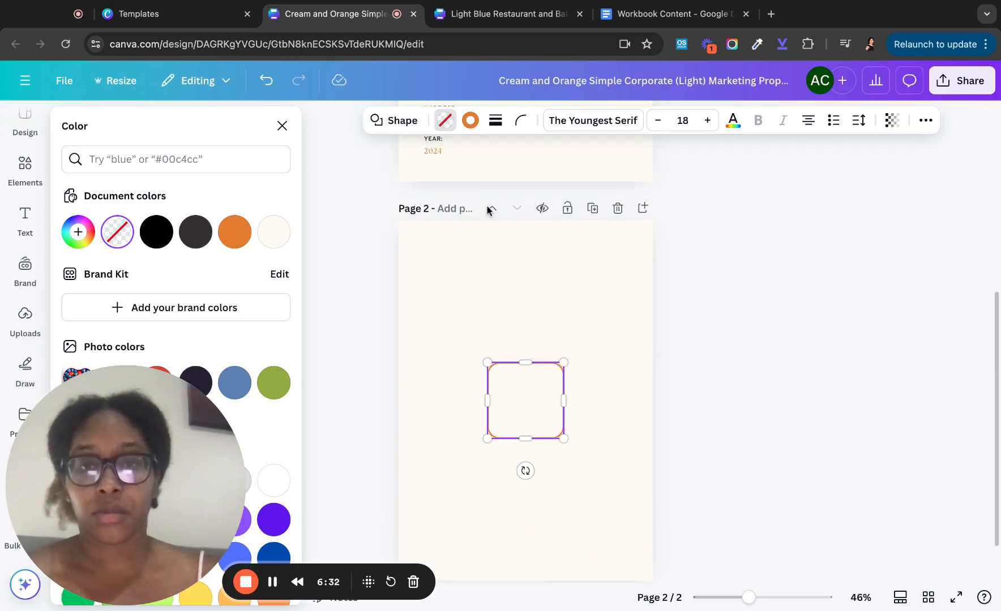
{"action": "scroll", "coordinate": [492, 266], "scroll_direction": "down", "scroll_amount": 2}
{"action": "left_click", "coordinate": [470, 120]}
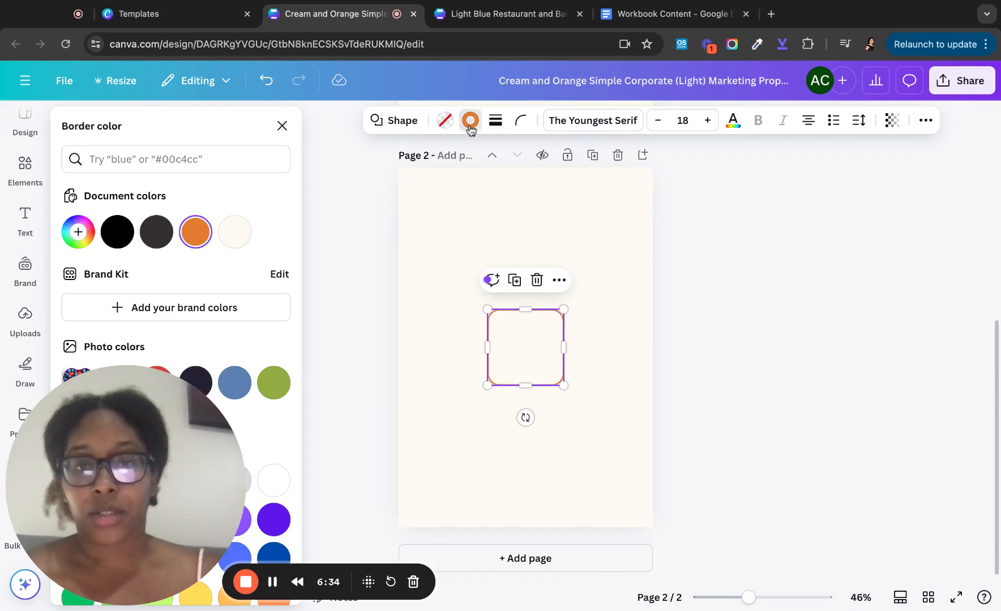
{"action": "left_click", "coordinate": [445, 120]}
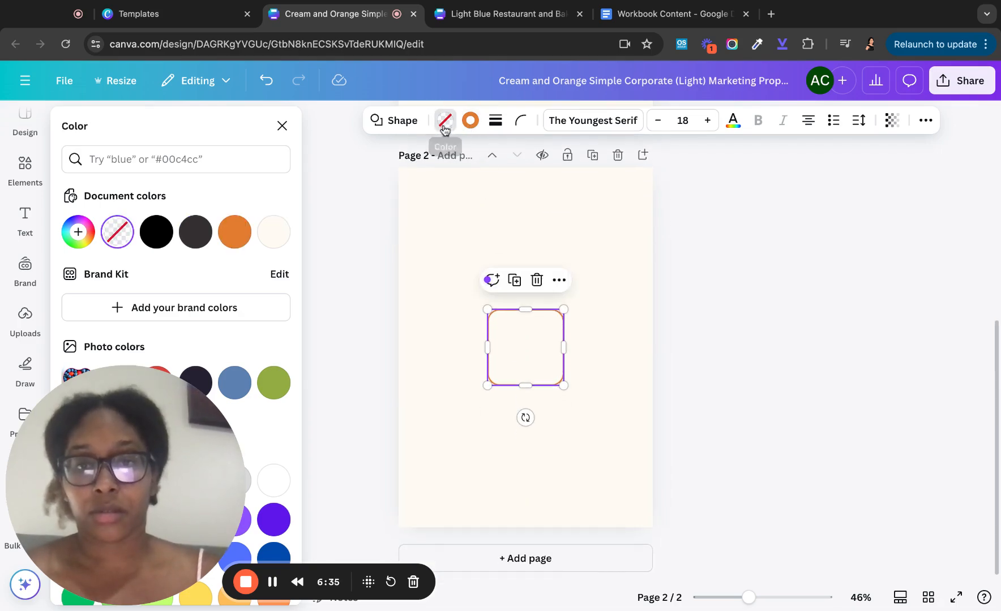
{"action": "left_click", "coordinate": [234, 232]}
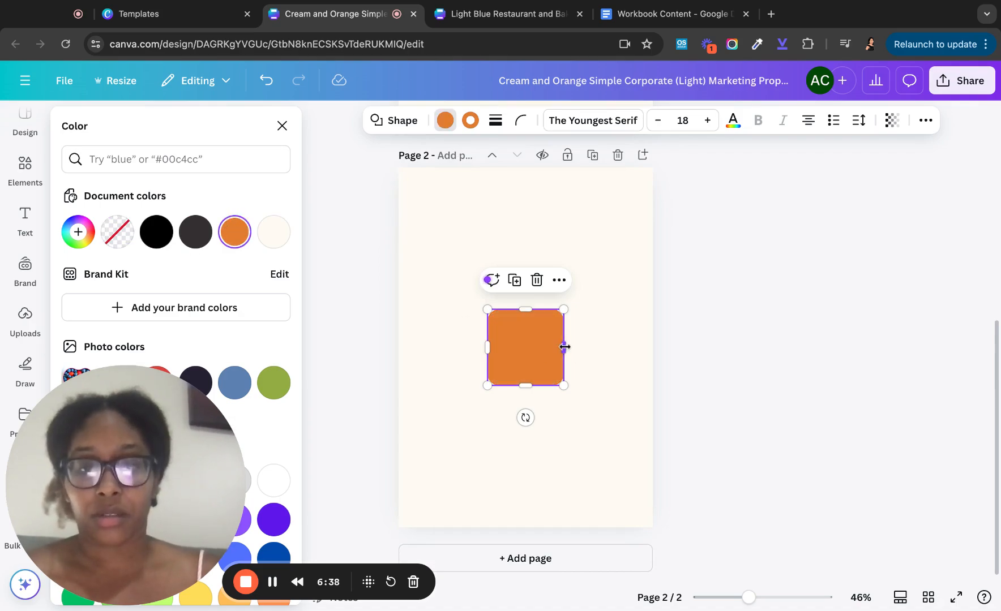
- Stretch it to full page width, move it near the top, and set transparency to 14
{"action": "left_click_drag", "start_coordinate": [564, 347], "coordinate": [652, 346]}
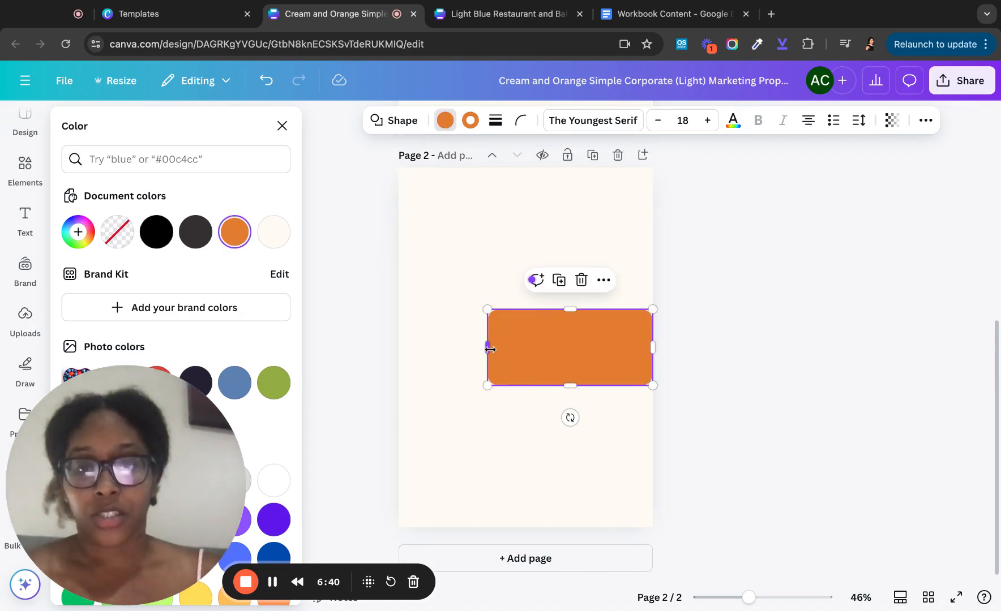
{"action": "left_click_drag", "start_coordinate": [490, 349], "coordinate": [399, 347]}
{"action": "left_click_drag", "start_coordinate": [555, 342], "coordinate": [555, 249]}
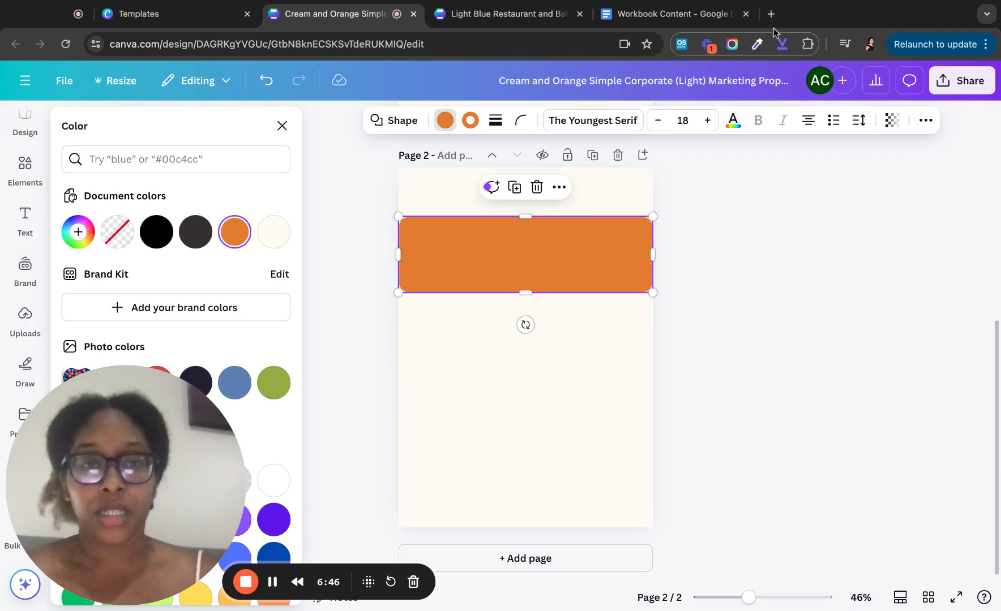
{"action": "left_click", "coordinate": [890, 121]}
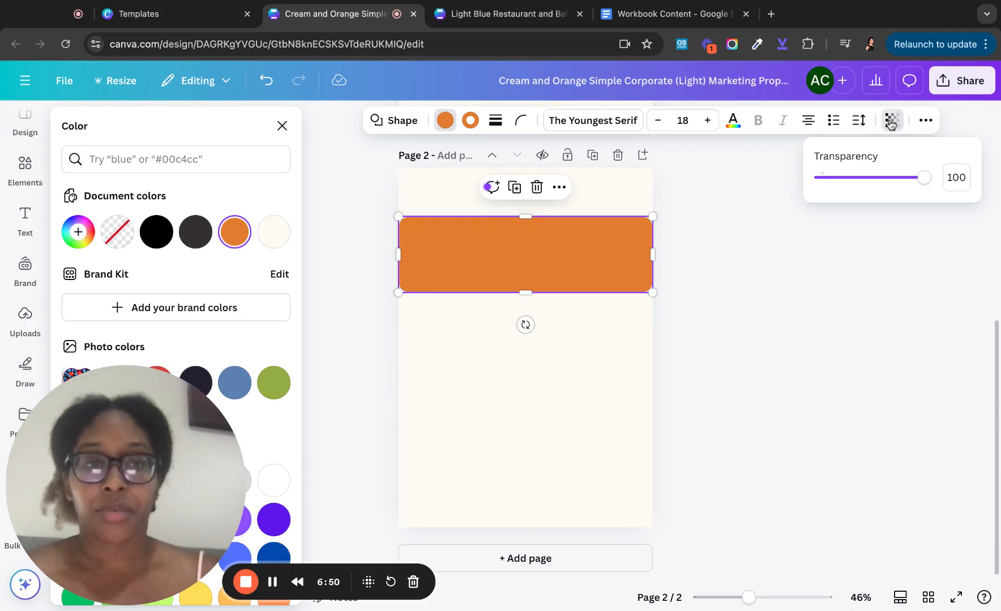
{"action": "left_click_drag", "start_coordinate": [925, 177], "coordinate": [835, 177]}
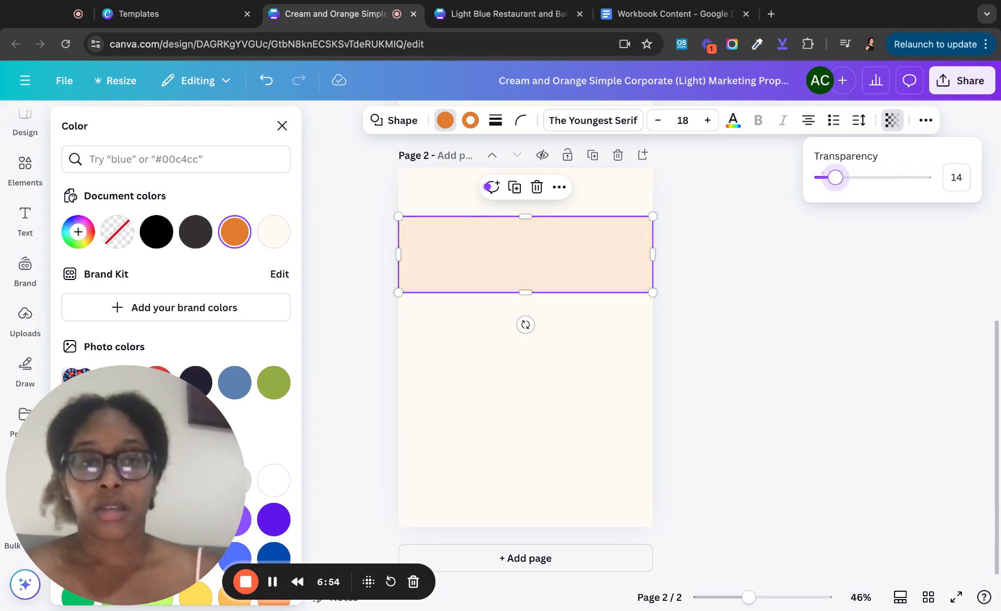
{"action": "left_click", "coordinate": [582, 379]}
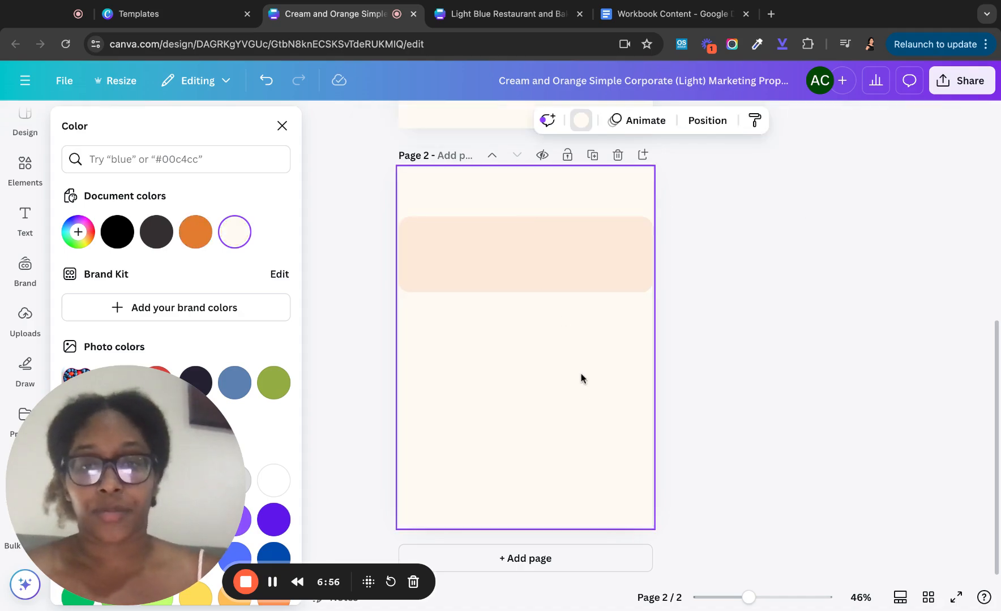
{"action": "left_click", "coordinate": [517, 283]}
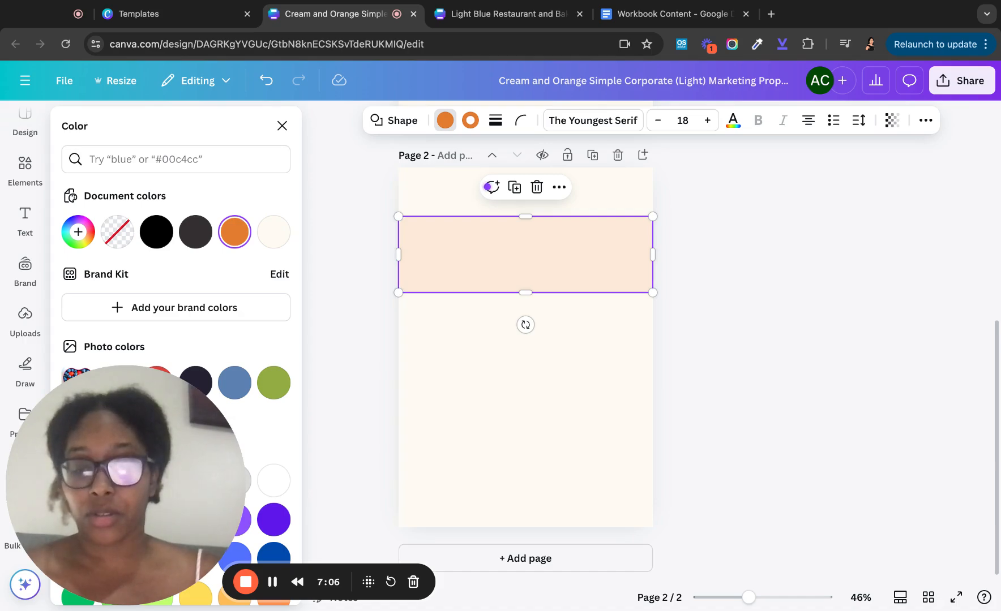
- Duplicate the peach band twice, placing the copies evenly below the first
{"action": "key", "text": "super+d"}
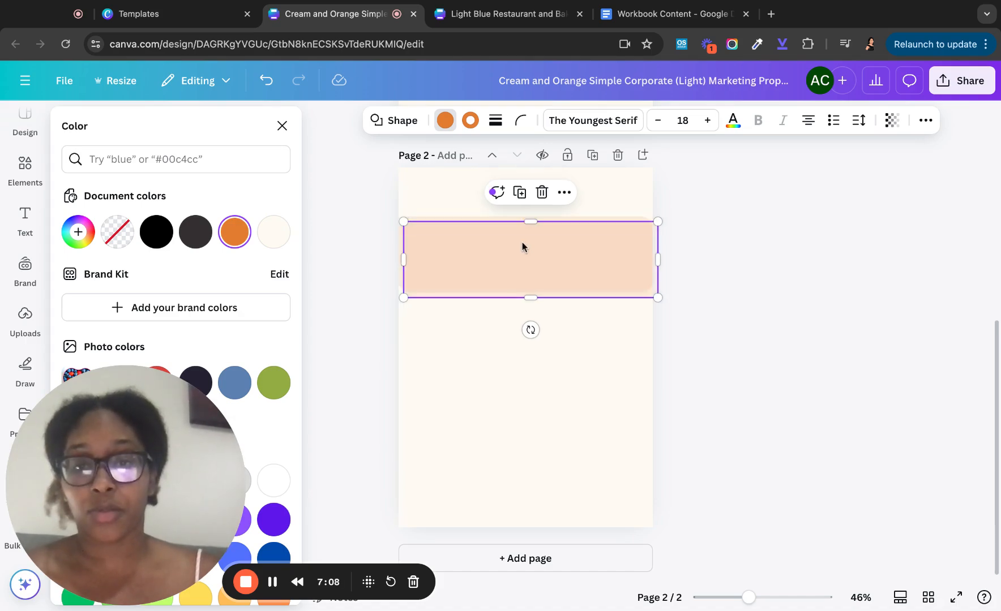
{"action": "left_click_drag", "start_coordinate": [522, 243], "coordinate": [518, 346]}
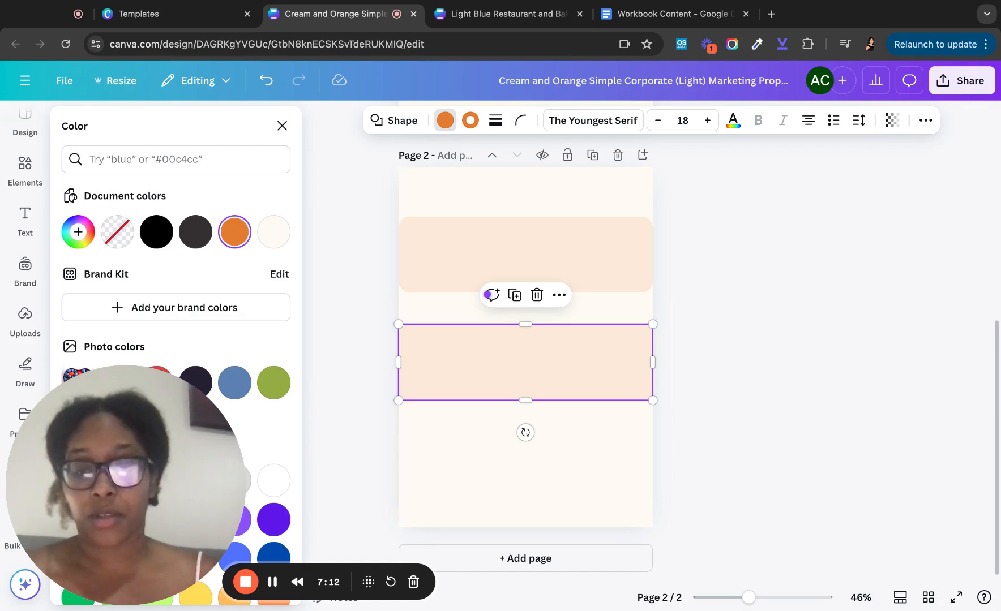
{"action": "key", "text": "super+d"}
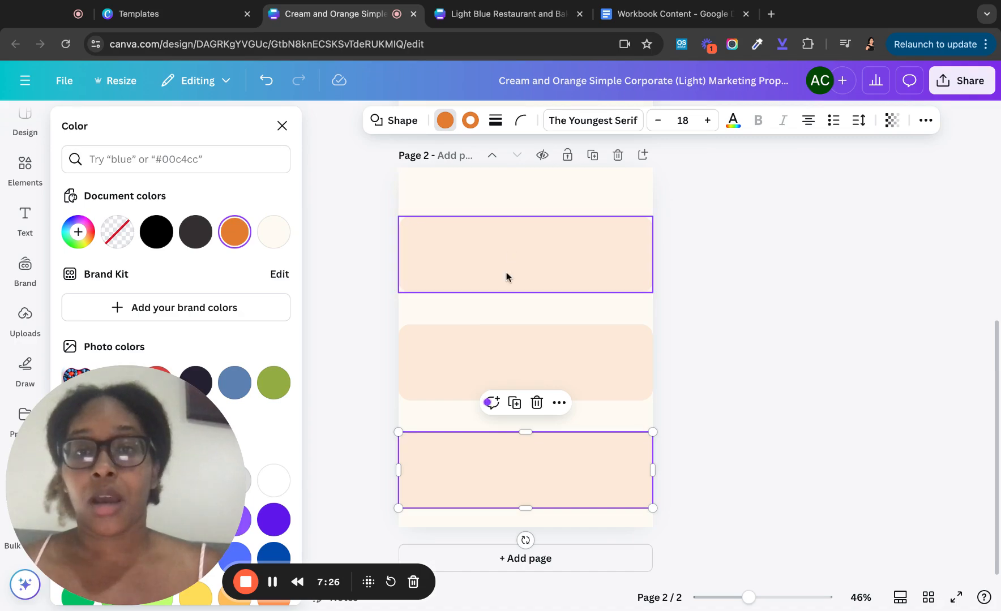
- Open Elements and expand the Shapes section with See all
{"action": "left_click", "coordinate": [30, 171]}
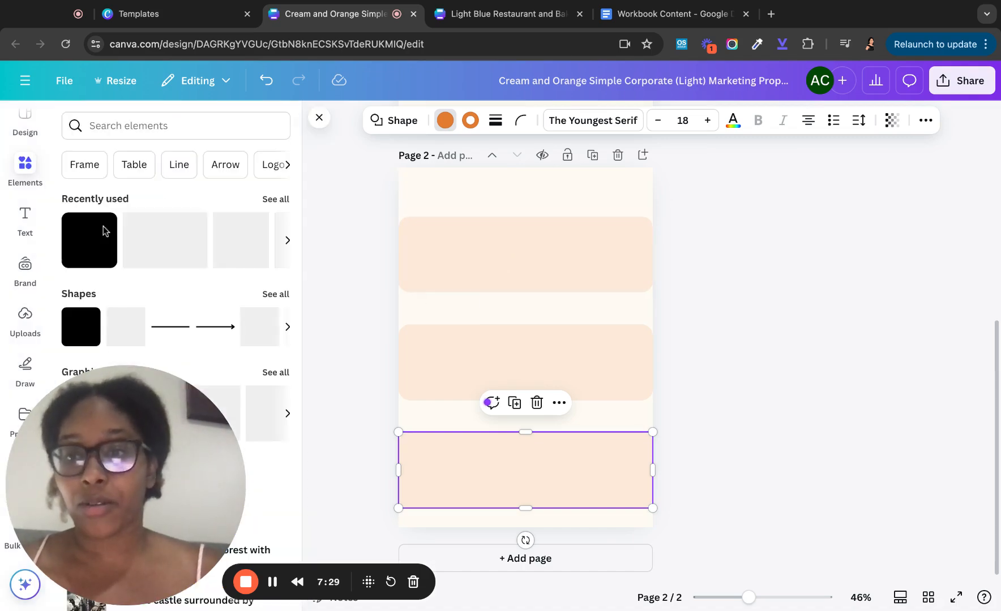
{"action": "scroll", "coordinate": [112, 285], "scroll_direction": "down", "scroll_amount": 3}
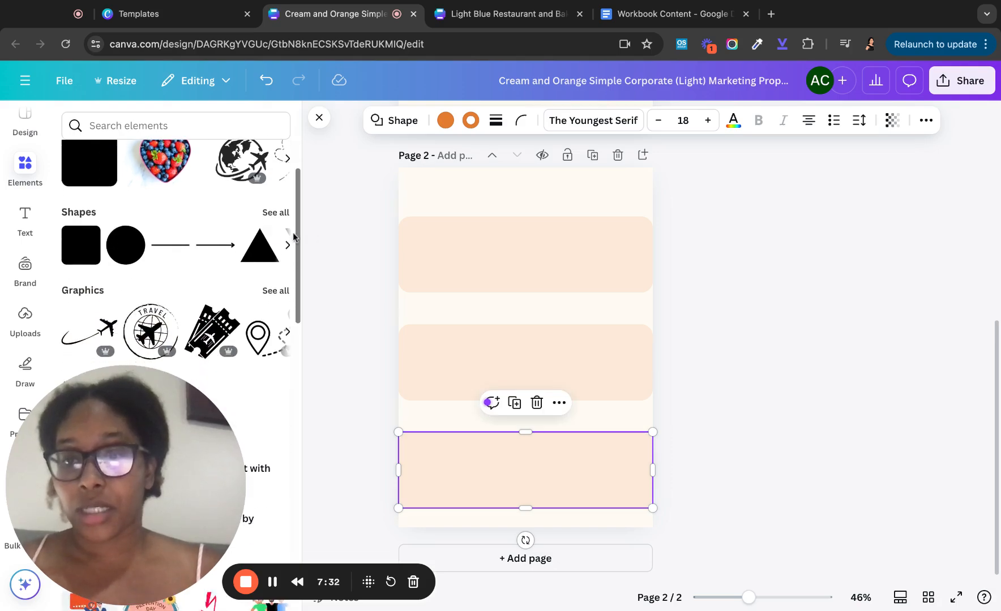
{"action": "left_click", "coordinate": [275, 214]}
{"action": "scroll", "coordinate": [220, 286], "scroll_direction": "down", "scroll_amount": 5}
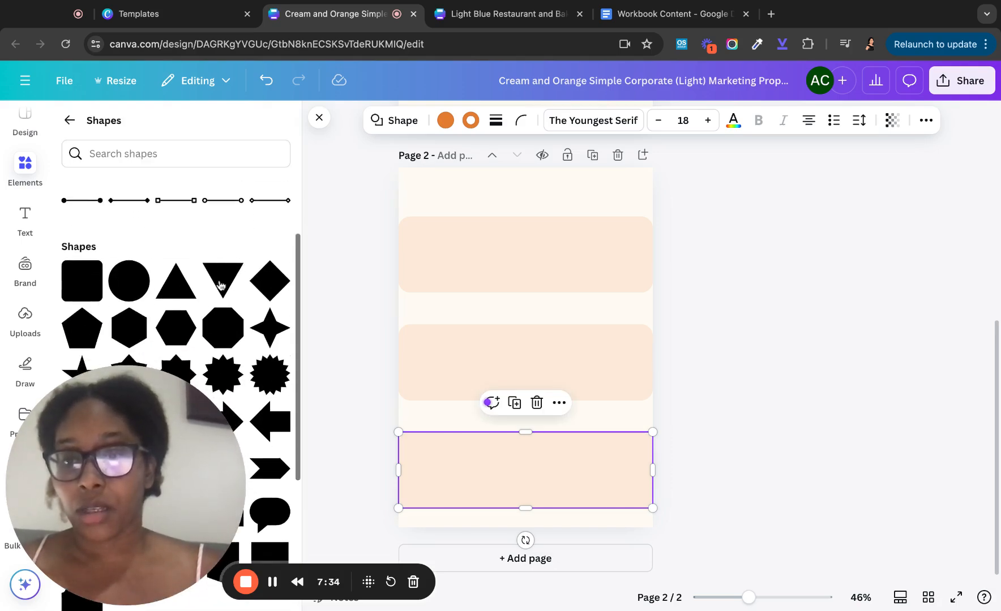
{"action": "scroll", "coordinate": [230, 333], "scroll_direction": "down", "scroll_amount": 1}
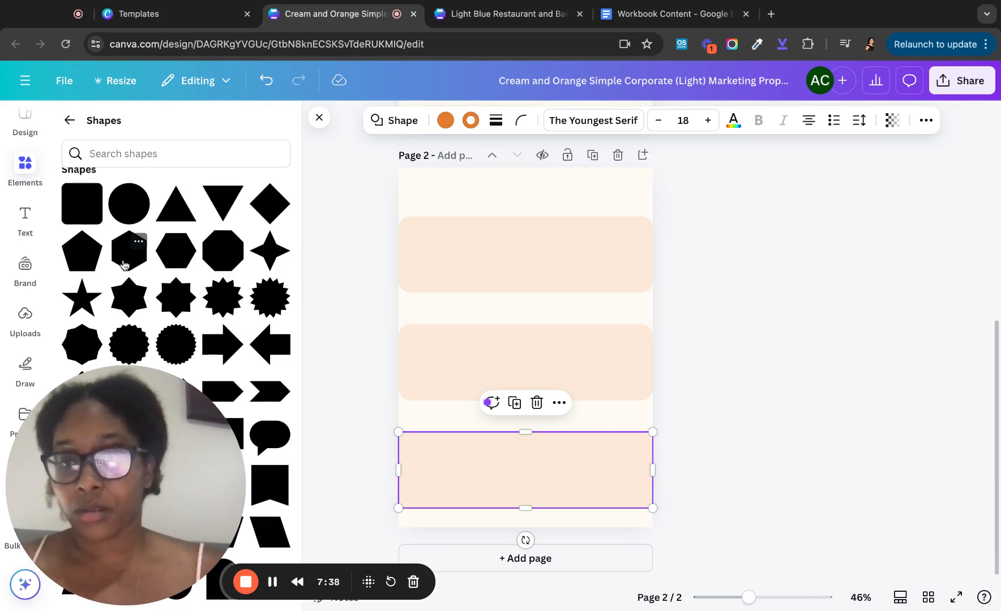
- Add a pentagon and place it on the top peach band
{"action": "left_click", "coordinate": [82, 251]}
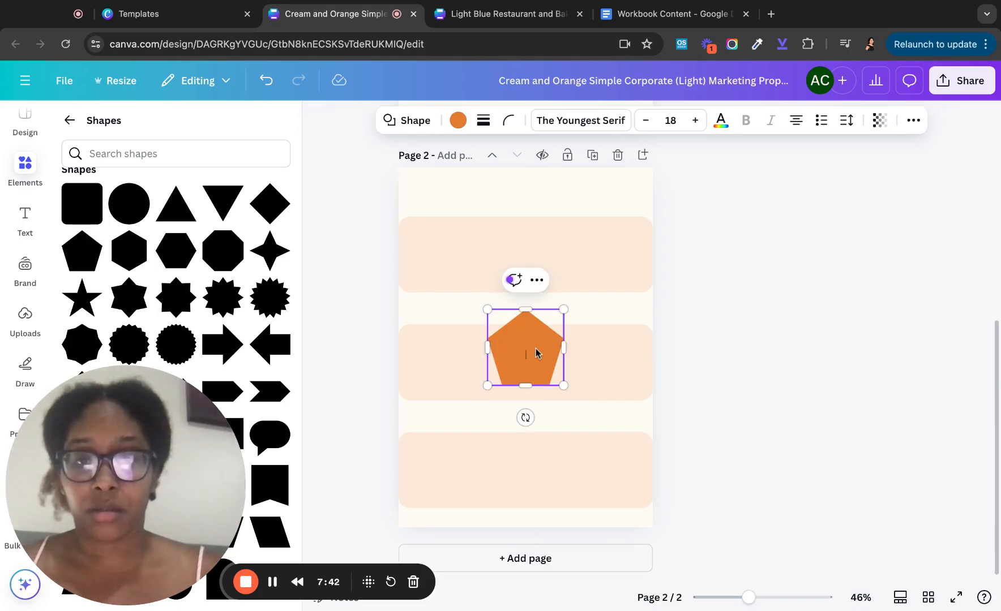
{"action": "mouse_move", "coordinate": [534, 349]}
{"action": "left_mouse_down"}
{"action": "mouse_move", "coordinate": [523, 216]}
{"action": "mouse_move", "coordinate": [534, 218]}
{"action": "left_mouse_up"}
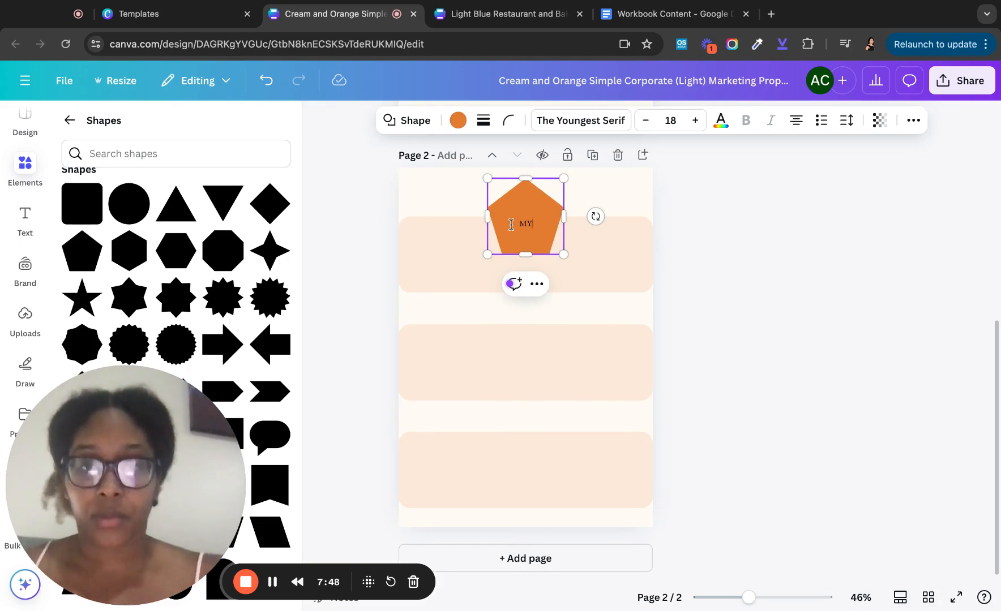
{"action": "left_click", "coordinate": [524, 16]}
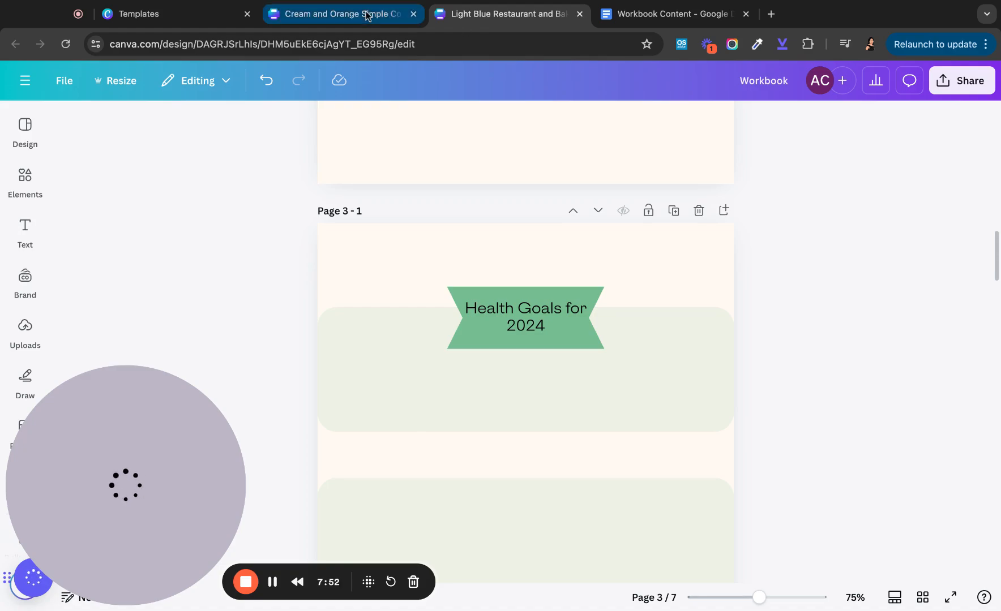
{"action": "left_click", "coordinate": [333, 15]}
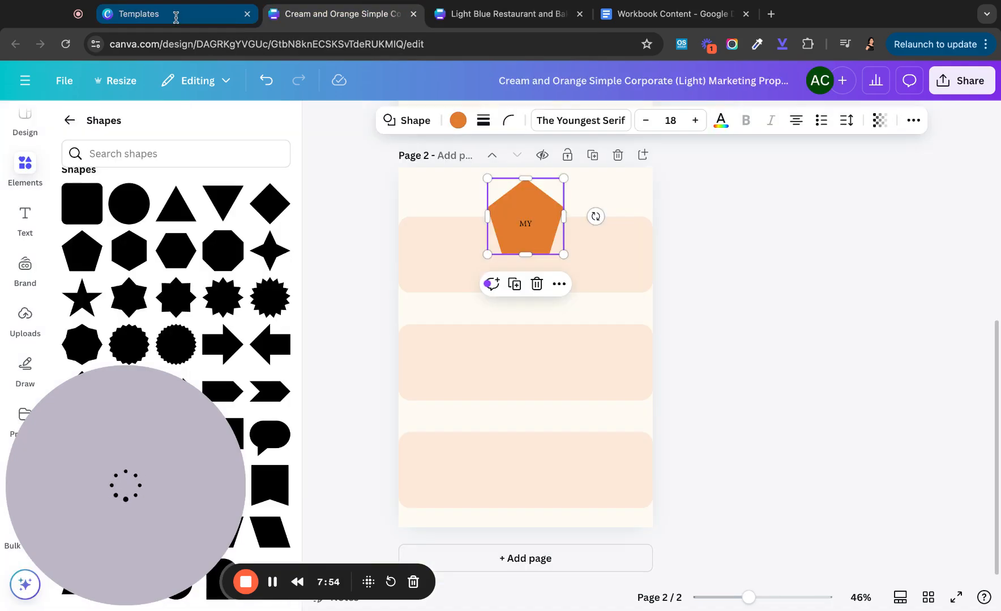
- Type 'HEALTH. GOALS FOR 2024' inside the pentagon
{"action": "left_click", "coordinate": [522, 220]}
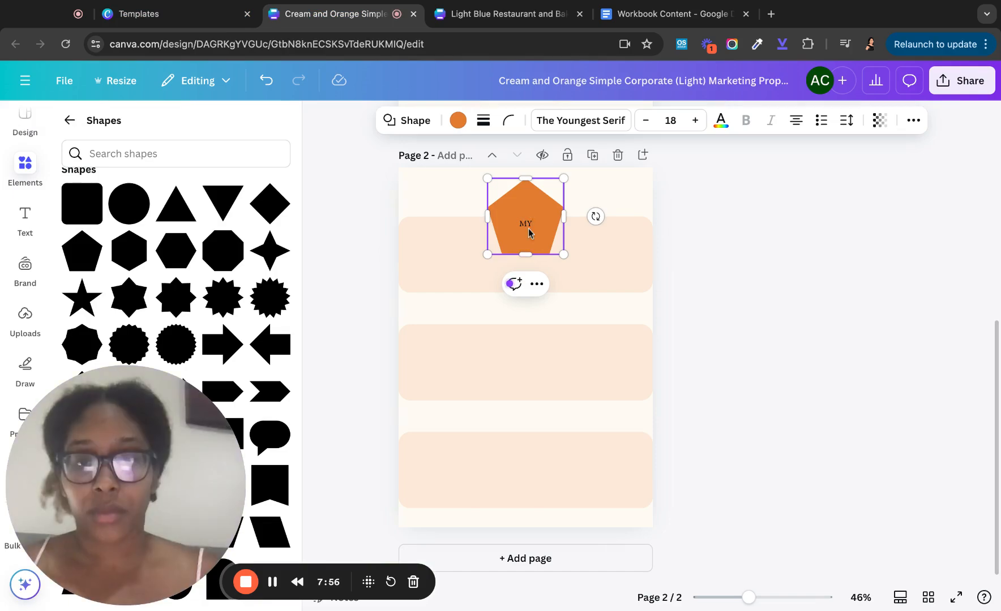
{"action": "type", "text": "HEALT"}
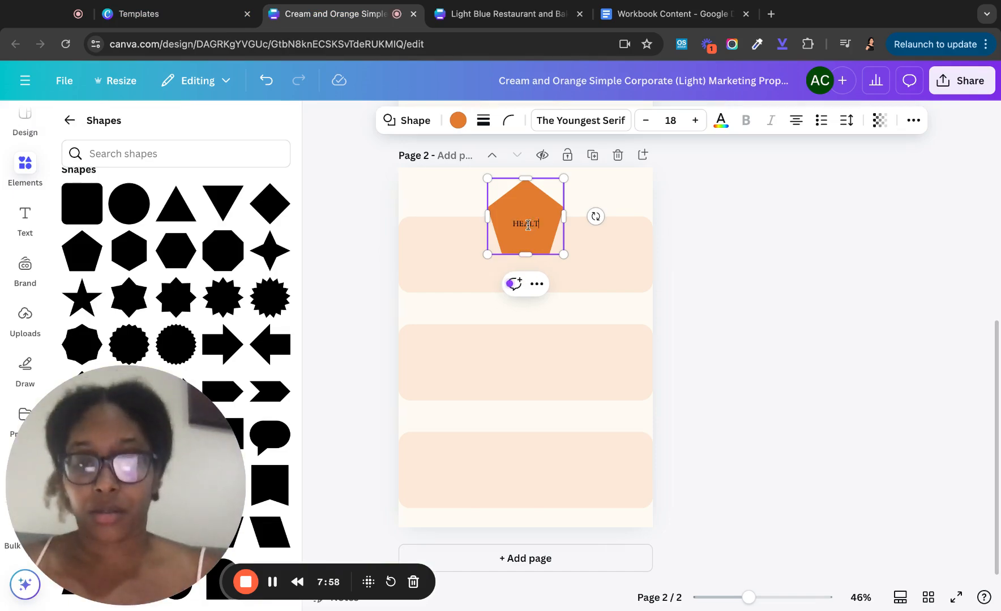
{"action": "type", "text": "H. GOALS"}
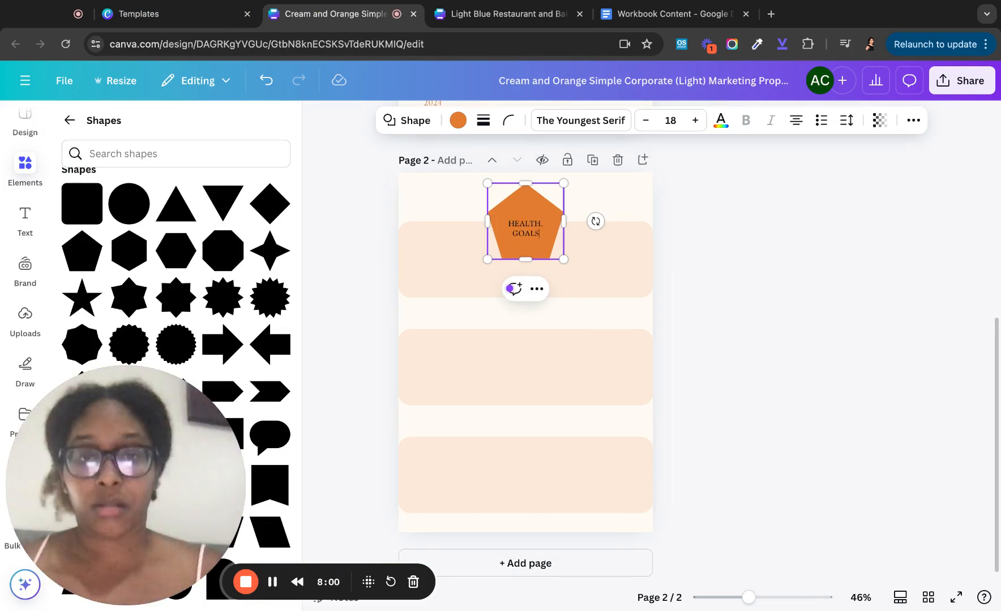
{"action": "type", "text": " FOR 2024"}
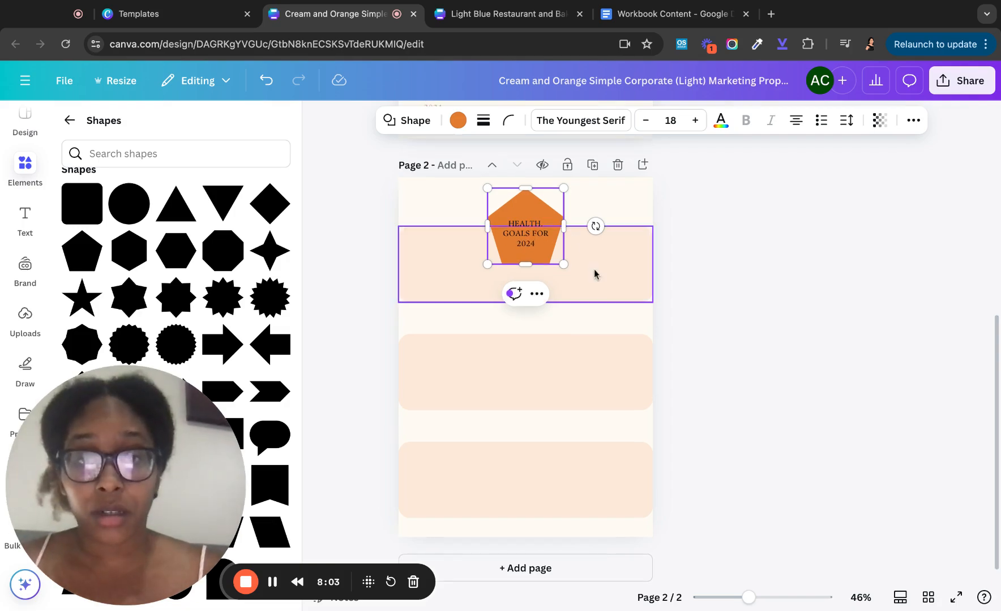
{"action": "key", "text": "Escape"}
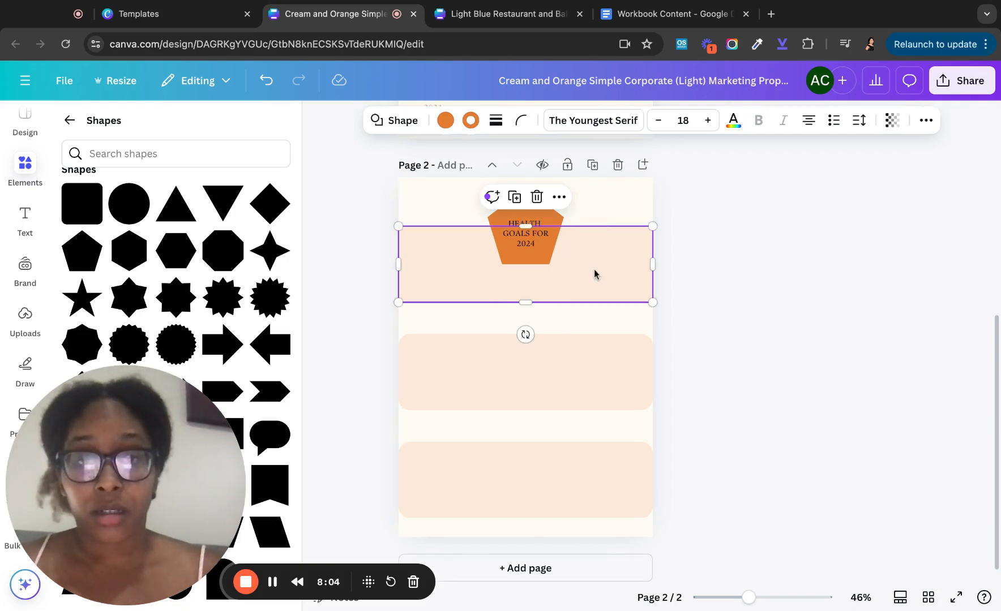
{"action": "left_click", "coordinate": [715, 242]}
{"action": "scroll", "coordinate": [578, 325], "scroll_direction": "down", "scroll_amount": 1}
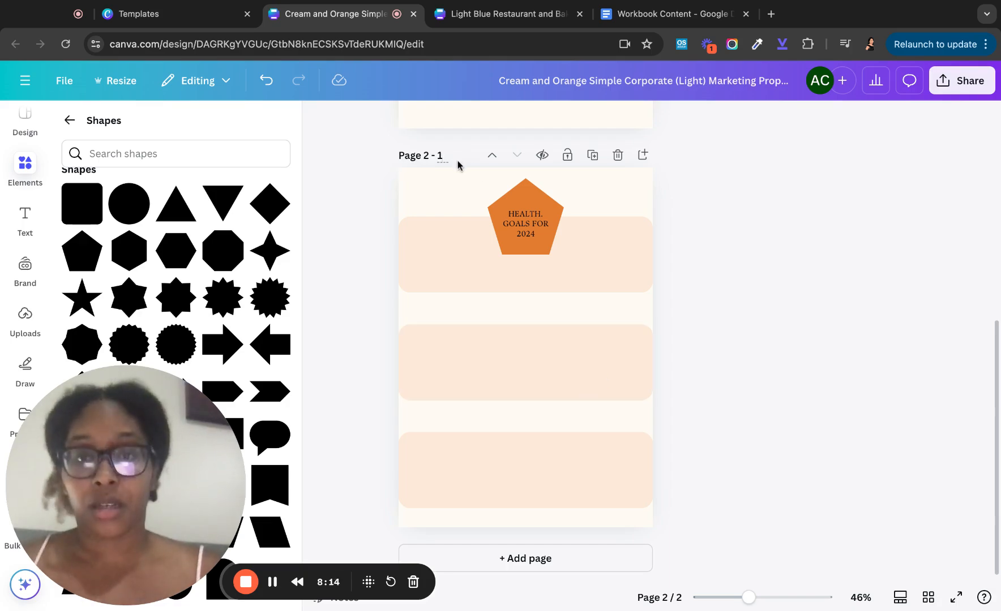
- Duplicate page 2 and delete the bands, pentagon and boxes from the copy
{"action": "left_click", "coordinate": [473, 419]}
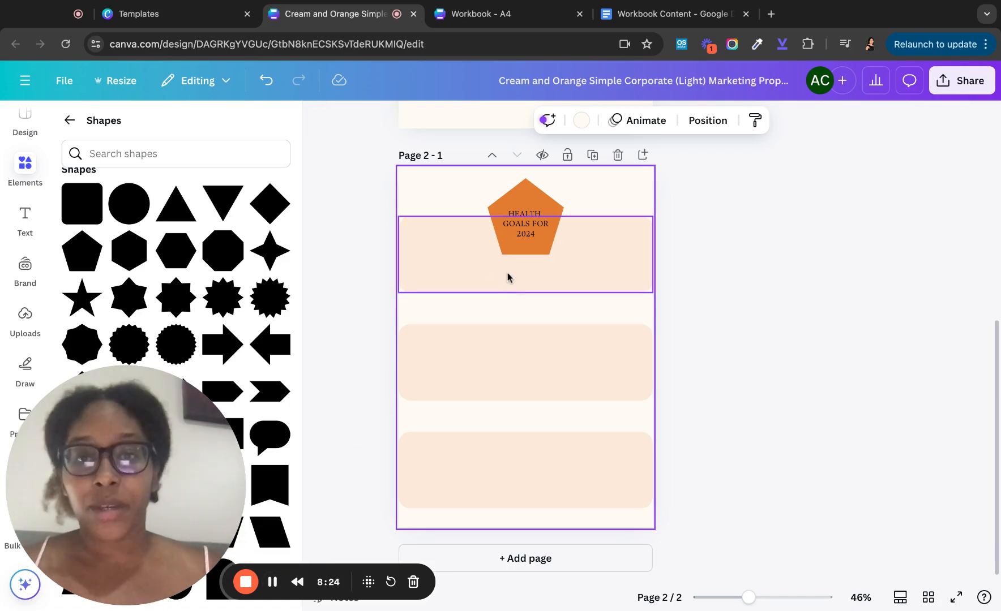
{"action": "left_click", "coordinate": [592, 155]}
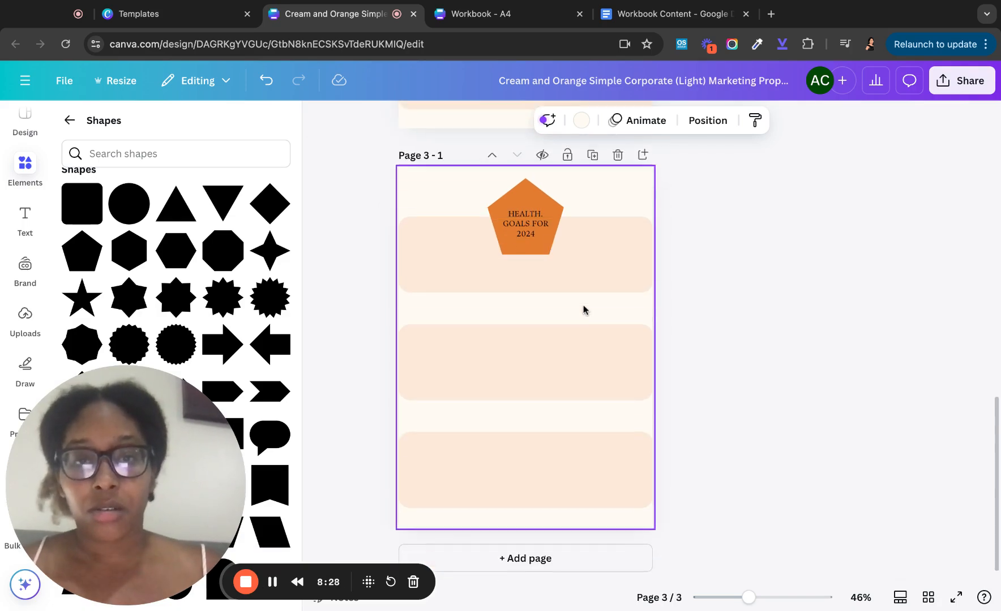
{"action": "left_click", "coordinate": [449, 252]}
{"action": "key", "text": "Delete"}
{"action": "left_click_drag", "start_coordinate": [469, 191], "coordinate": [558, 475]}
{"action": "left_click_drag", "start_coordinate": [470, 194], "coordinate": [469, 193]}
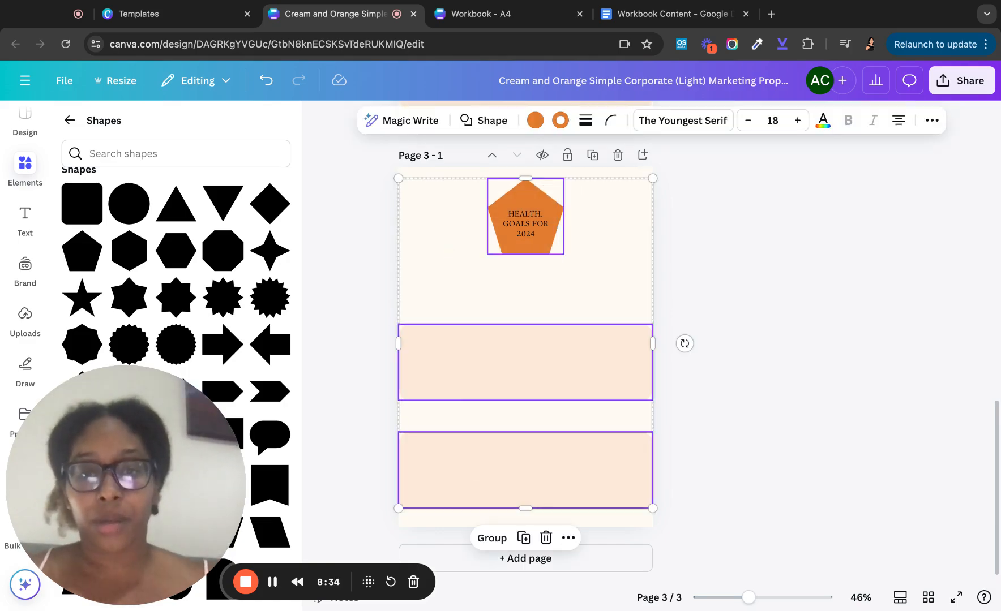
{"action": "key", "text": "Delete"}
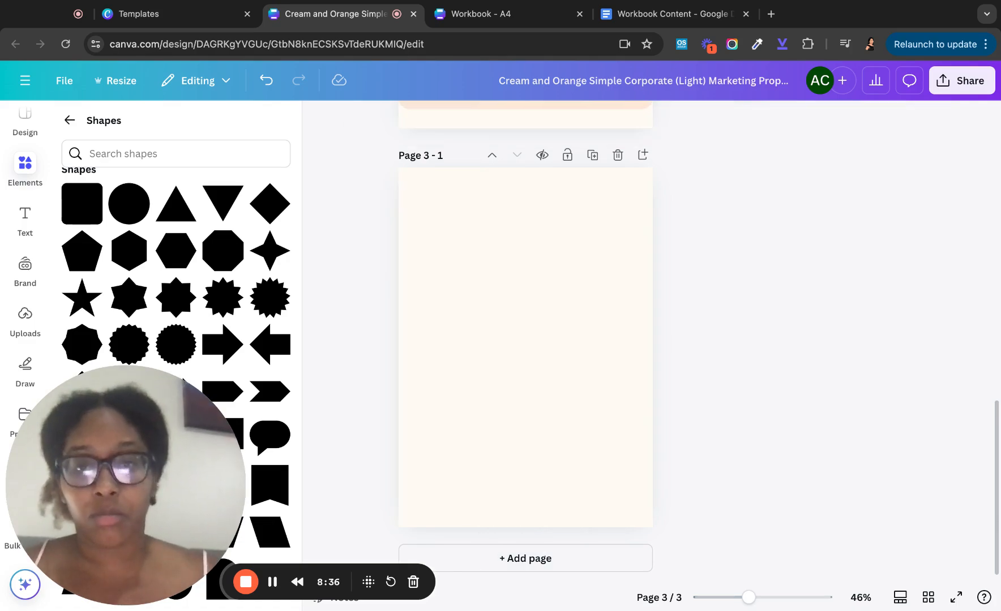
- Rename the new page's title from 1 to 2
{"action": "scroll", "coordinate": [490, 320], "scroll_direction": "up", "scroll_amount": 2}
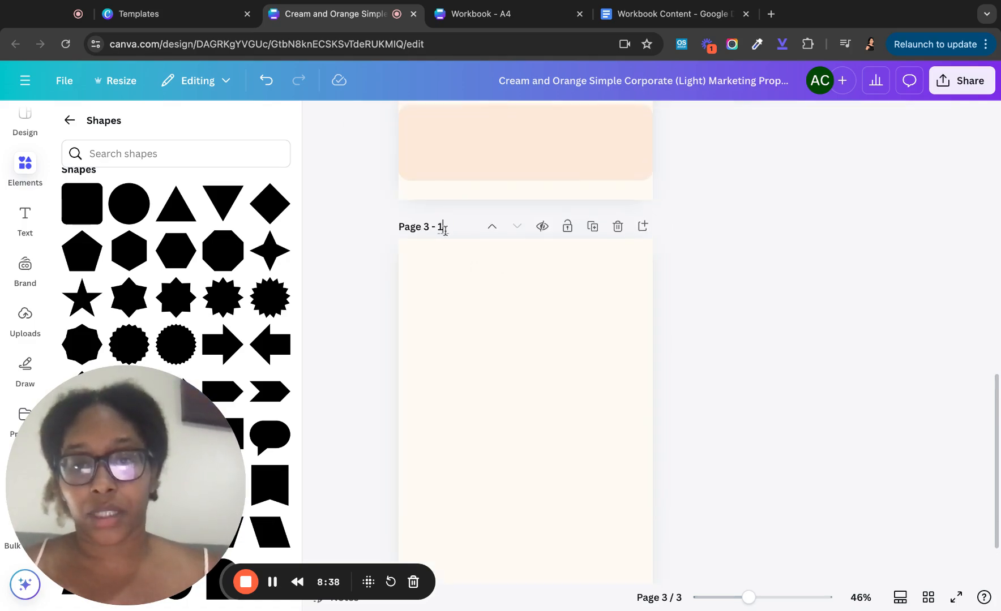
{"action": "key", "text": "BackSpace"}
{"action": "type", "text": "2"}
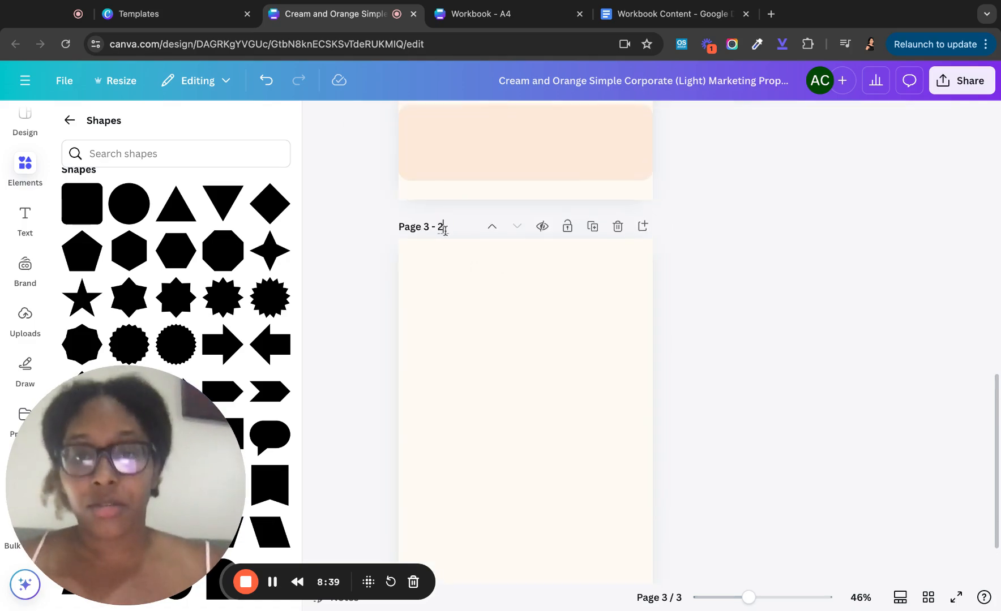
{"action": "left_click", "coordinate": [458, 454]}
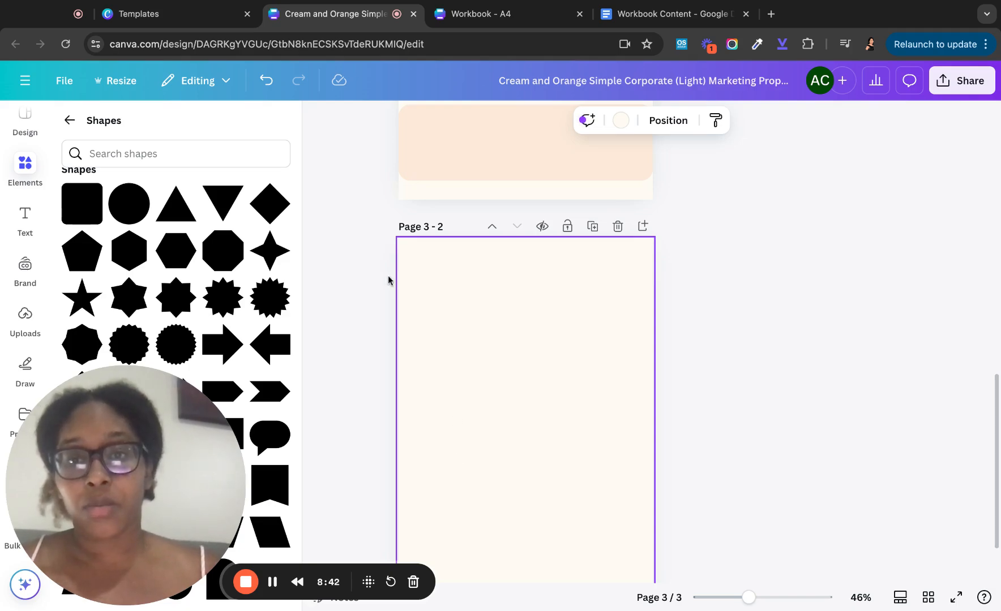
{"action": "scroll", "coordinate": [388, 279], "scroll_direction": "up", "scroll_amount": 7}
{"action": "scroll", "coordinate": [388, 280], "scroll_direction": "down", "scroll_amount": 5}
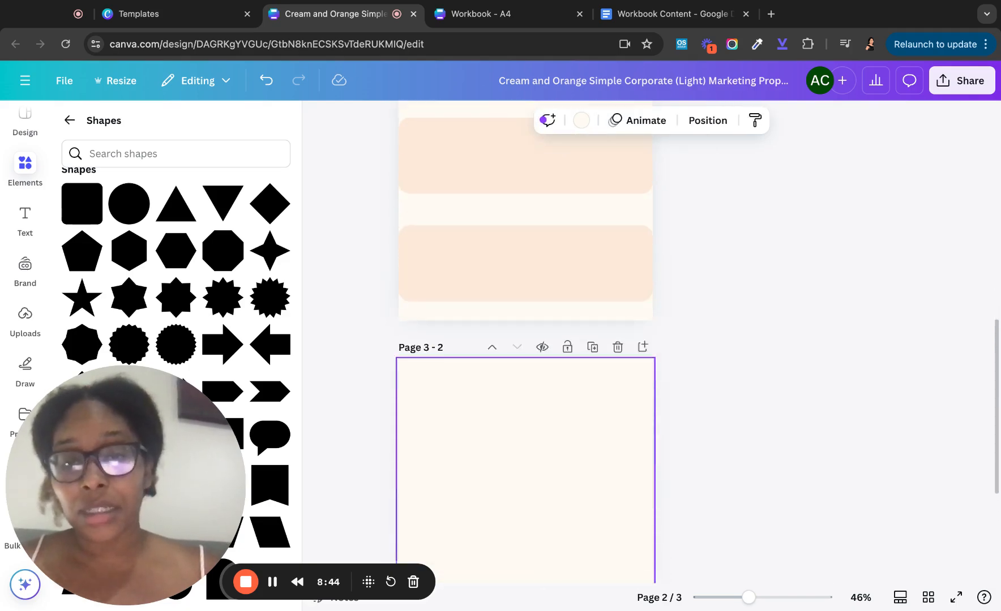
{"action": "scroll", "coordinate": [525, 283], "scroll_direction": "down", "scroll_amount": 3}
- Add a 'Daily Checklist' heading at the top of page 3 and an orange square
{"action": "left_click", "coordinate": [27, 222]}
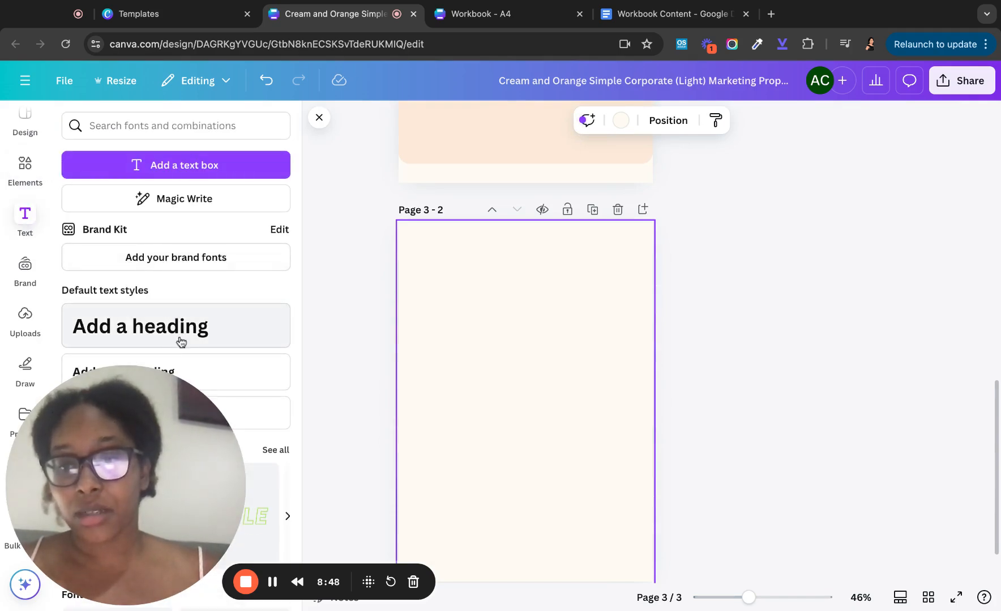
{"action": "left_click", "coordinate": [186, 288]}
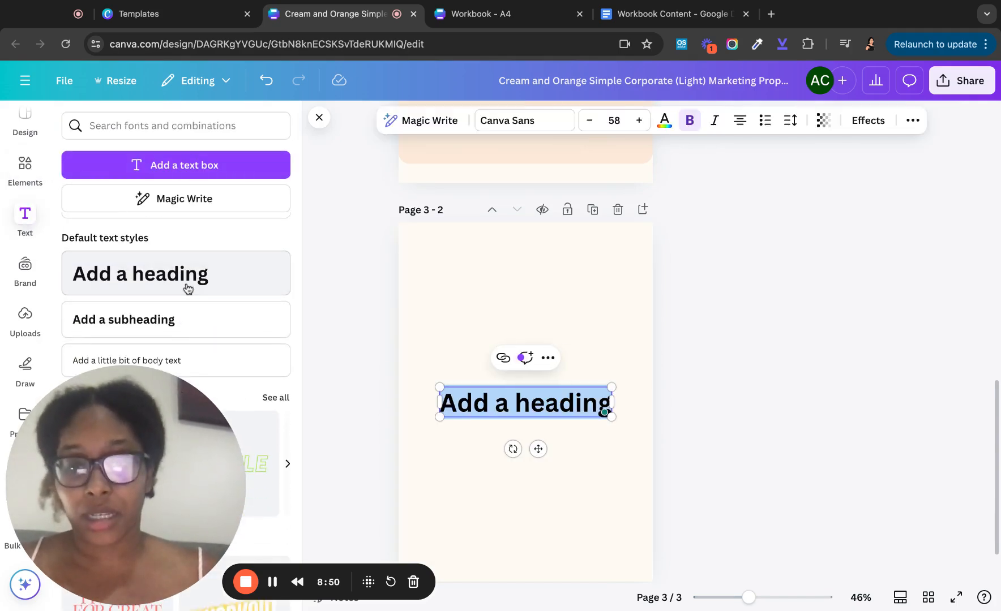
{"action": "type", "text": "Daily C"}
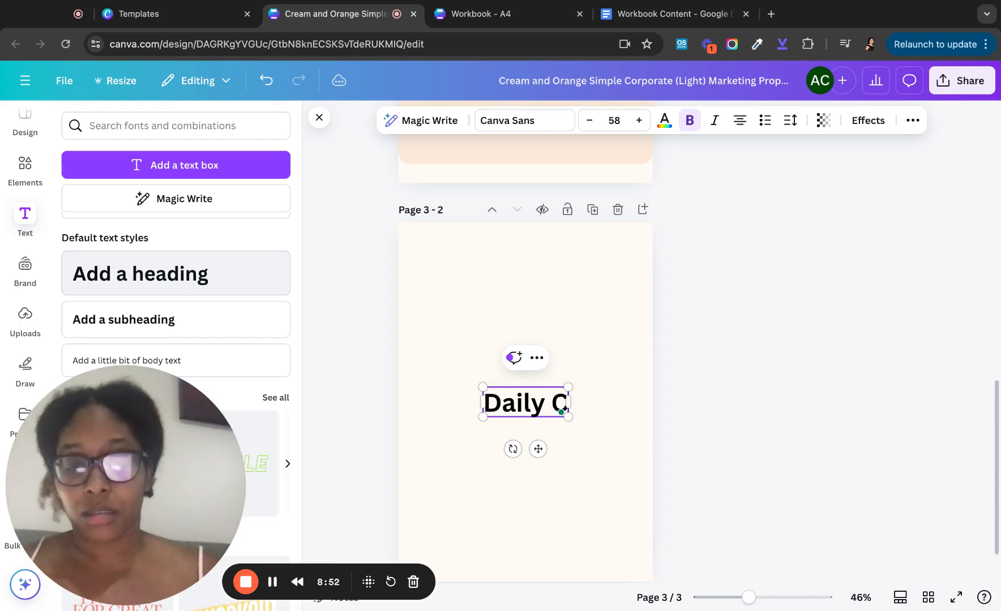
{"action": "type", "text": "hecklist"}
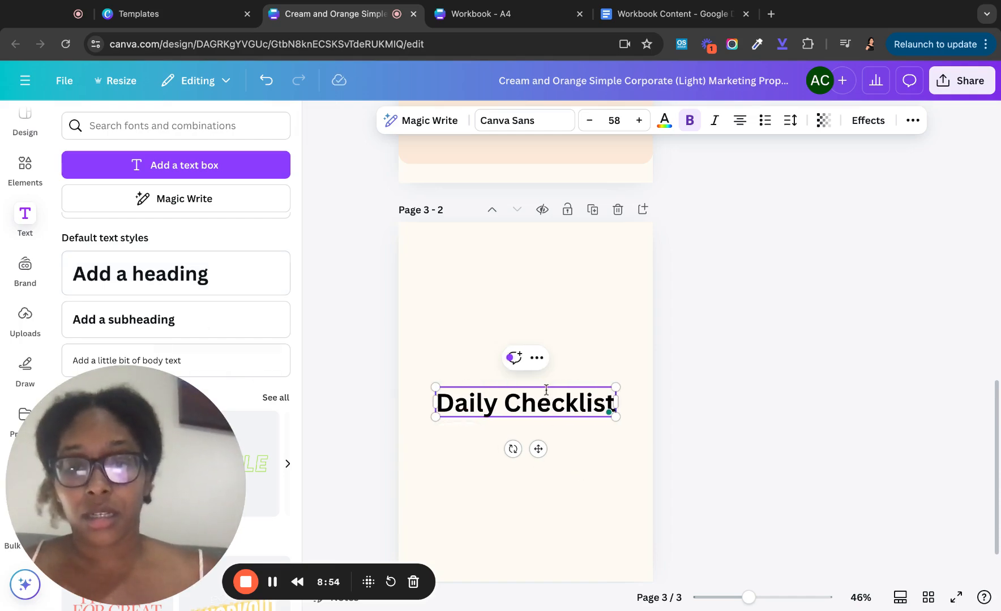
{"action": "left_click", "coordinate": [572, 341]}
{"action": "left_click_drag", "start_coordinate": [537, 406], "coordinate": [533, 252]}
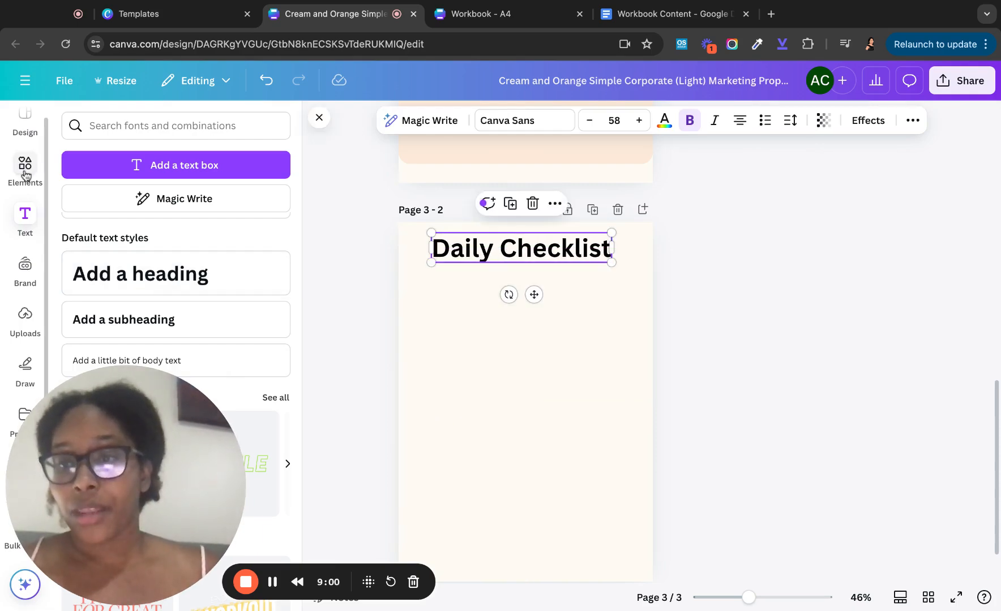
{"action": "left_click", "coordinate": [25, 168]}
{"action": "left_click", "coordinate": [81, 204]}
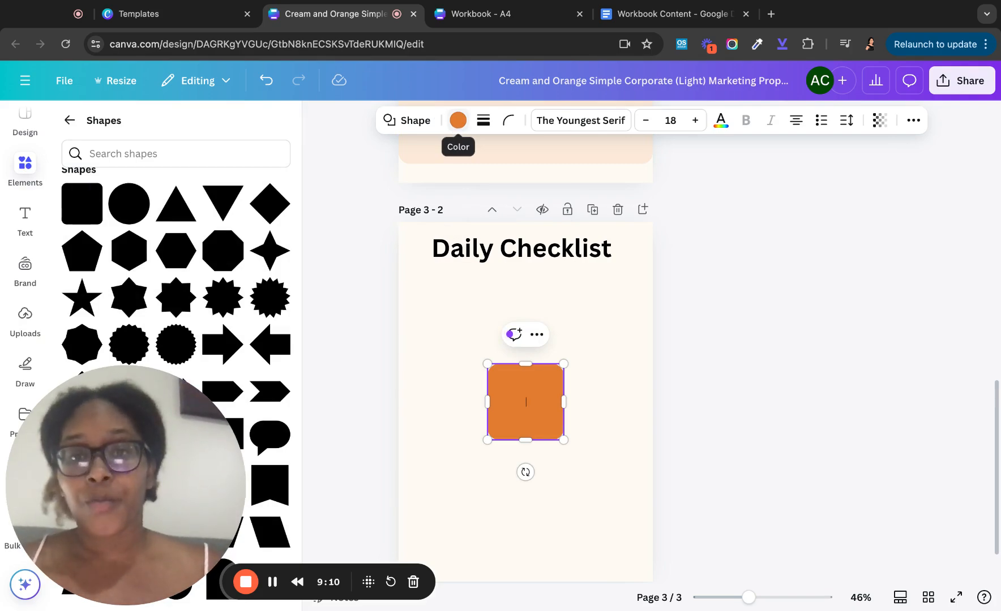
- Give the square a solid orange border and a transparent fill
{"action": "left_click", "coordinate": [483, 120]}
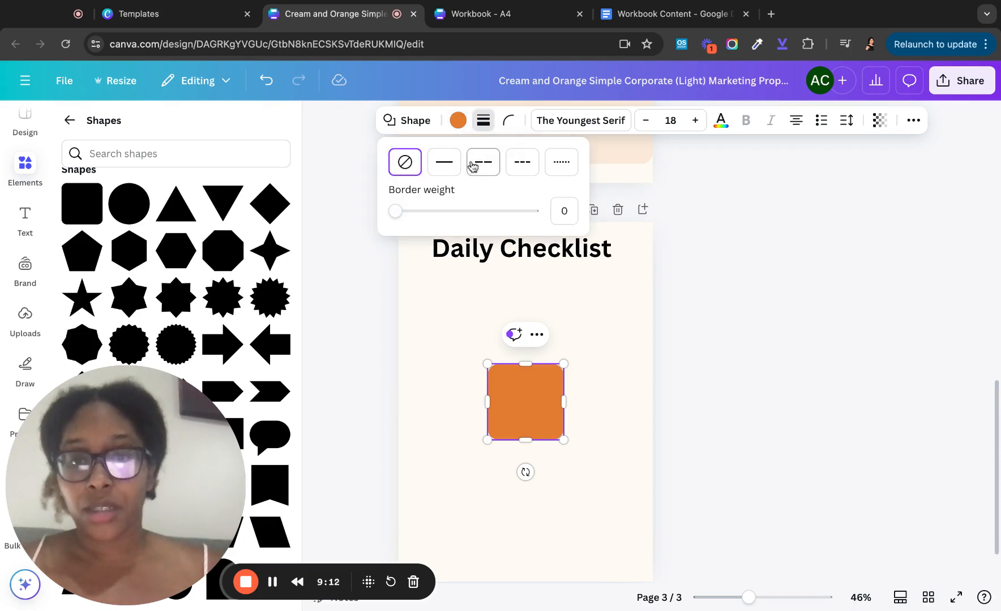
{"action": "left_click", "coordinate": [445, 164]}
{"action": "left_click", "coordinate": [470, 130]}
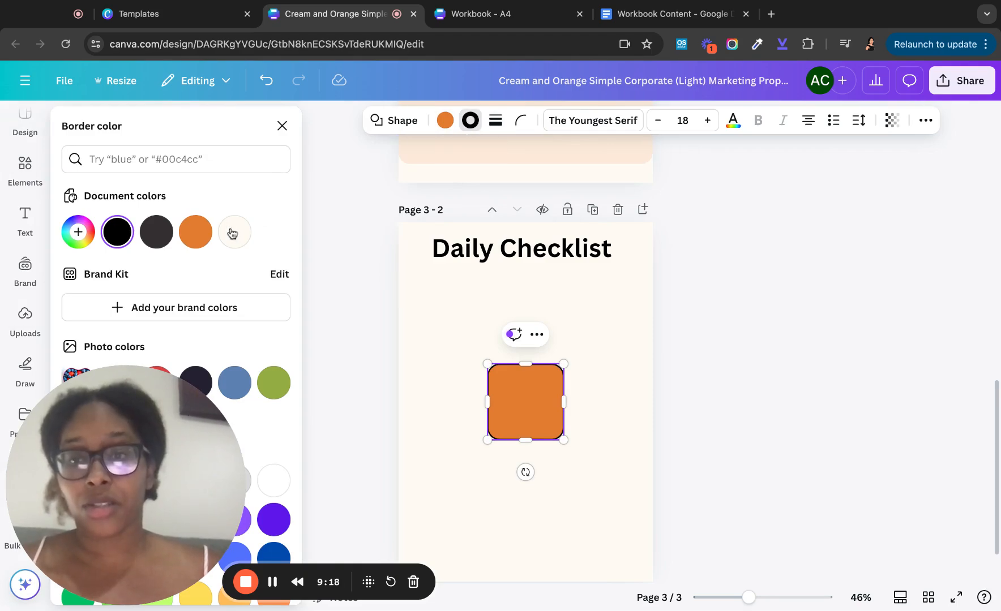
{"action": "left_click", "coordinate": [197, 238]}
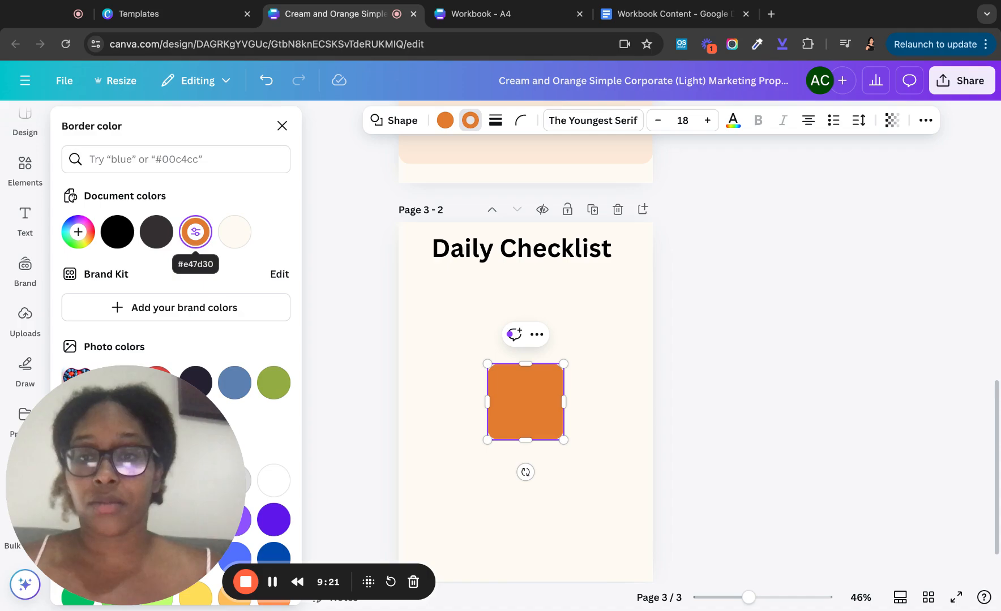
{"action": "left_click", "coordinate": [444, 121]}
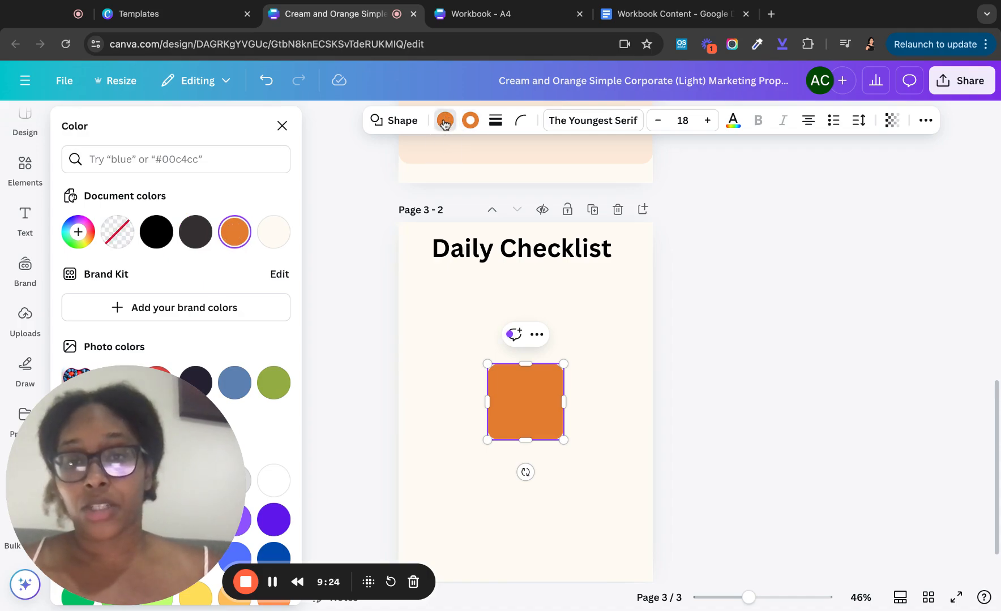
{"action": "left_click", "coordinate": [127, 232]}
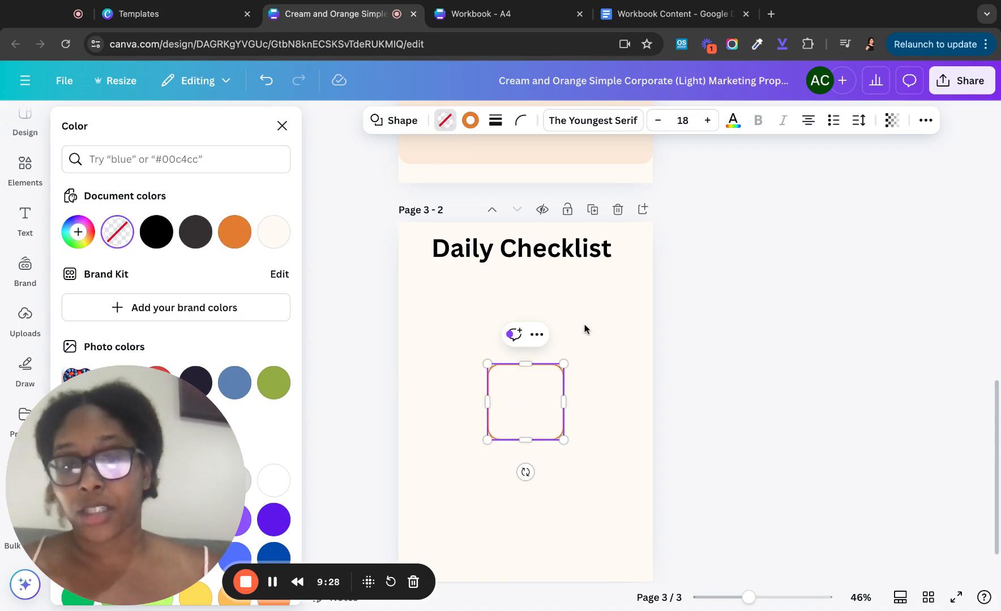
- Move the square under the Daily Checklist heading and shrink it to checkbox size
{"action": "left_click", "coordinate": [544, 404]}
{"action": "mouse_move", "coordinate": [536, 406]}
{"action": "left_mouse_down"}
{"action": "mouse_move", "coordinate": [447, 347]}
{"action": "mouse_move", "coordinate": [442, 319]}
{"action": "mouse_move", "coordinate": [487, 306]}
{"action": "left_mouse_up"}
{"action": "left_click", "coordinate": [523, 398]}
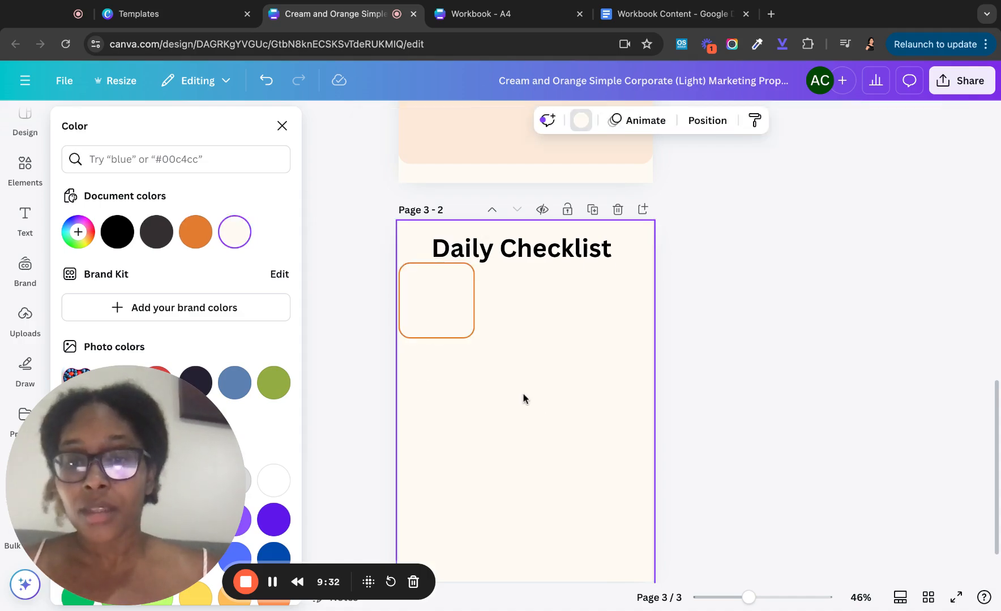
{"action": "left_click", "coordinate": [427, 319]}
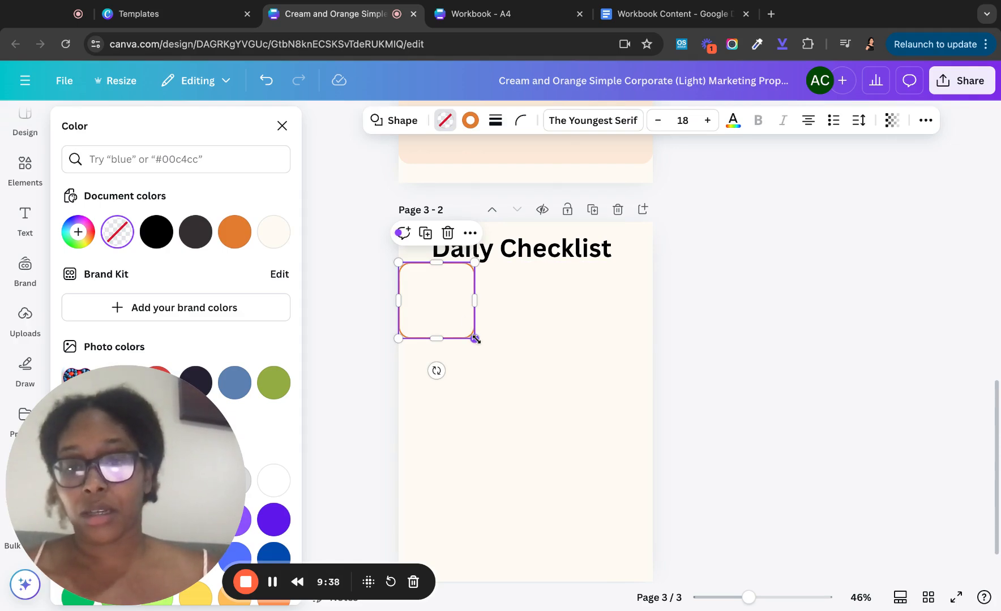
{"action": "left_click_drag", "start_coordinate": [475, 339], "coordinate": [425, 296]}
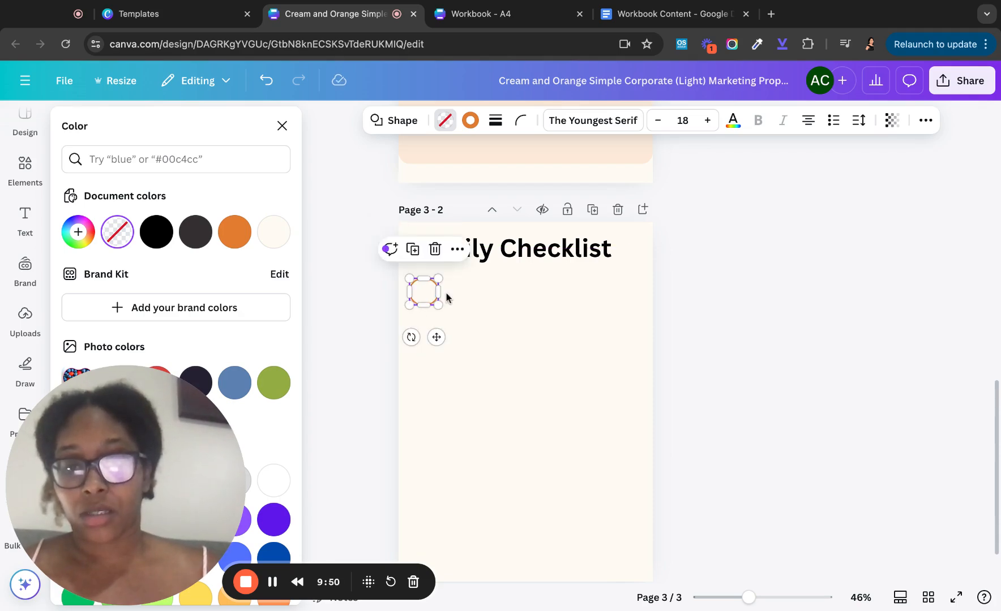
- Shrink the checkbox circle further and nudge it into position
{"action": "left_click", "coordinate": [482, 313]}
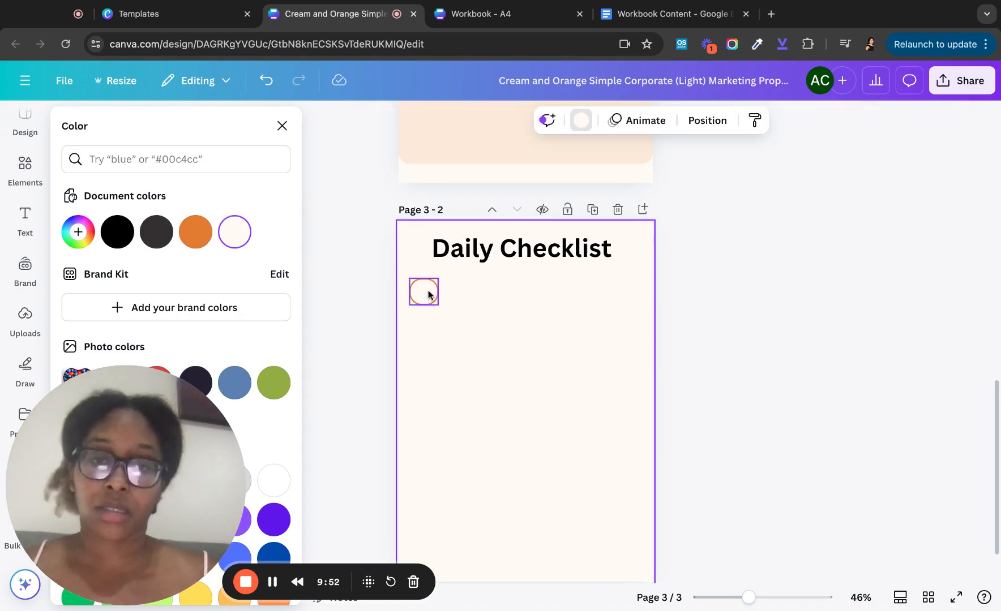
{"action": "left_click", "coordinate": [422, 290]}
{"action": "left_click_drag", "start_coordinate": [438, 306], "coordinate": [426, 296]}
{"action": "left_click", "coordinate": [495, 311]}
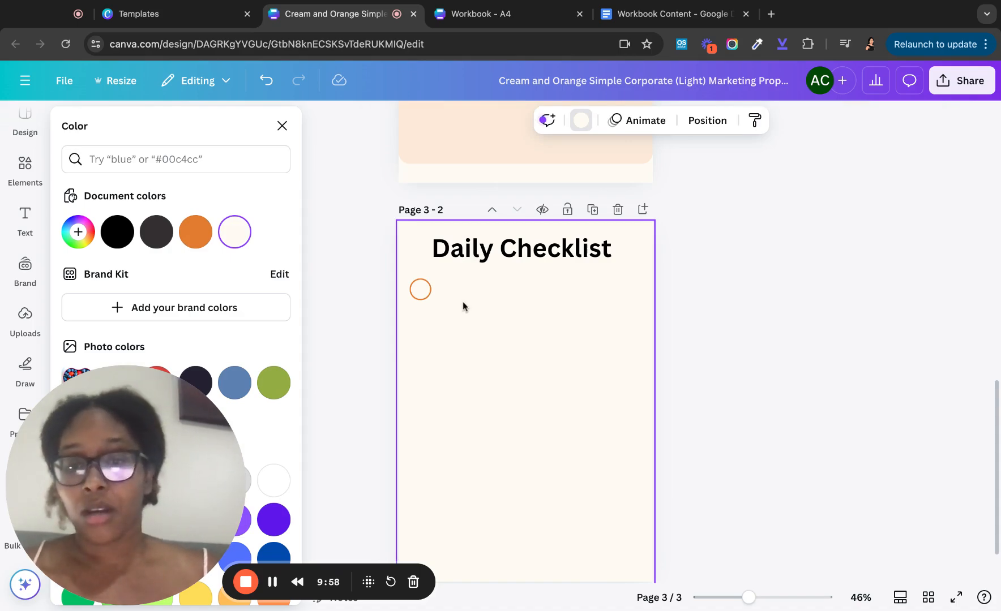
{"action": "left_click", "coordinate": [424, 291]}
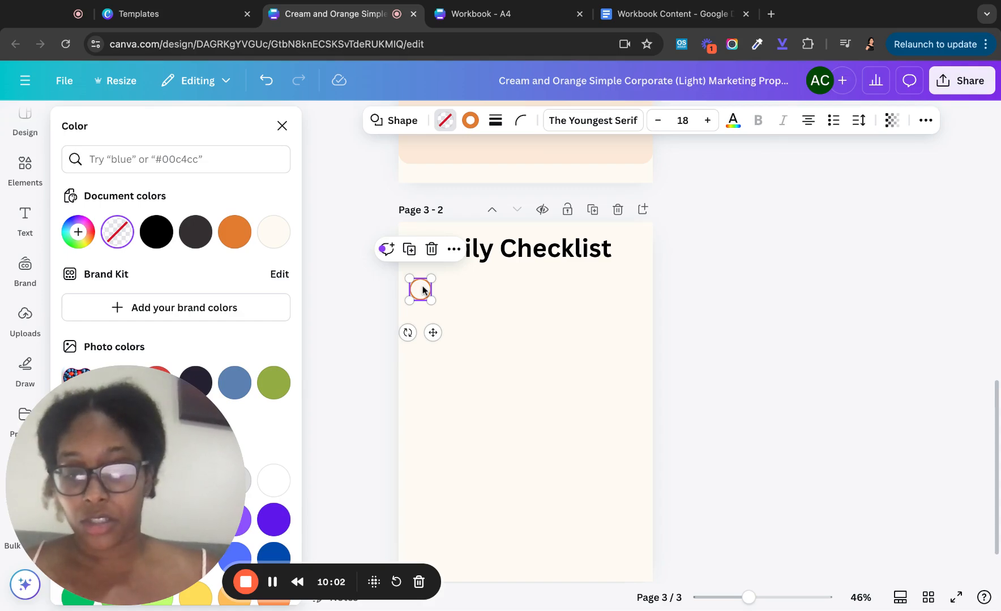
{"action": "left_click_drag", "start_coordinate": [423, 289], "coordinate": [424, 330]}
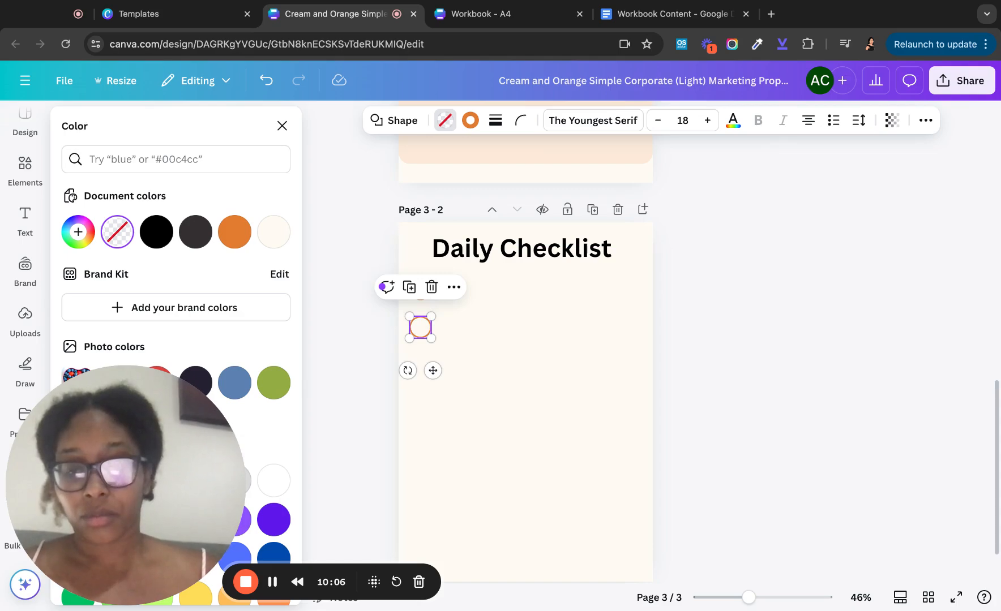
- Duplicate the circle into a column of eight checkboxes, then add an orange rounded square
{"action": "key", "text": "ctrl+d"}
{"action": "key", "text": "ctrl+d"}
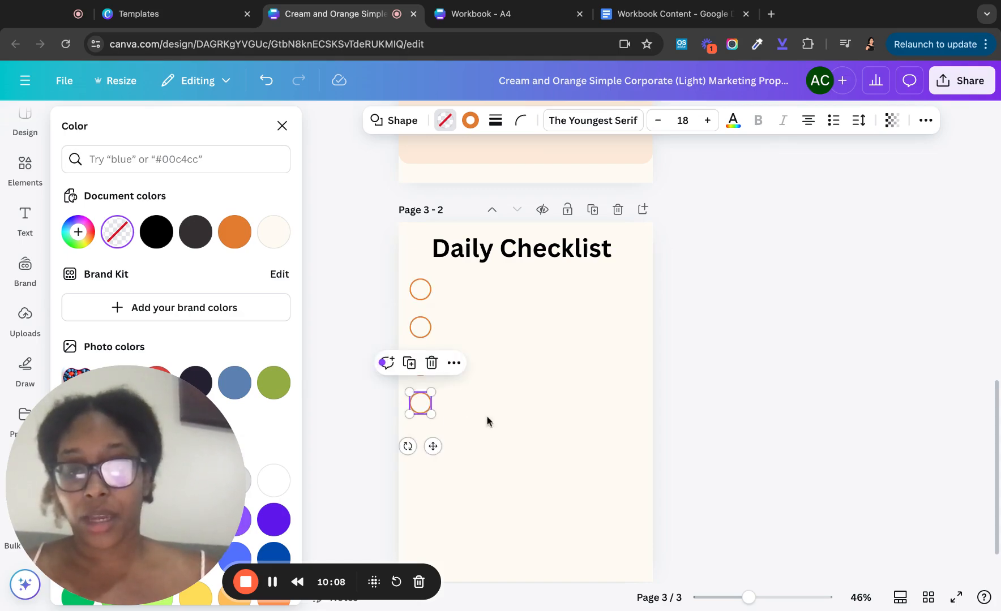
{"action": "key", "text": "ctrl+d"}
{"action": "scroll", "coordinate": [525, 368], "scroll_direction": "down", "scroll_amount": 2}
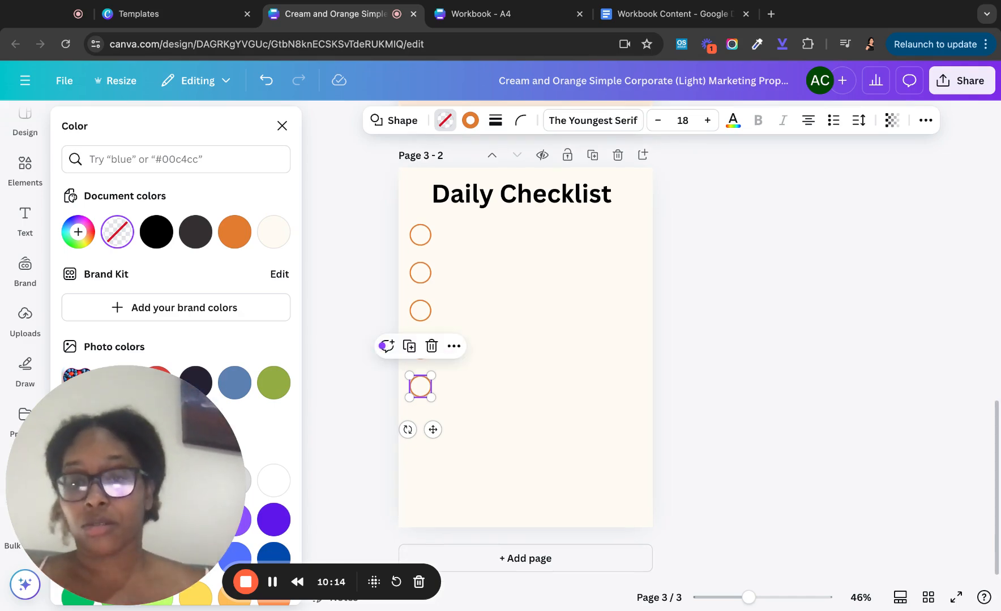
{"action": "key", "text": "ctrl+d"}
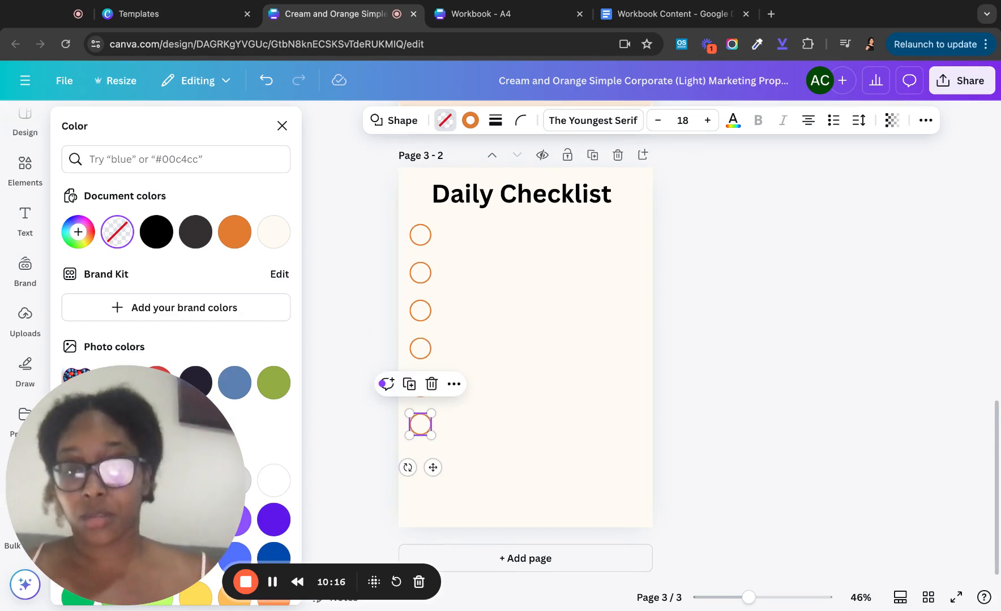
{"action": "key", "text": "ctrl+d"}
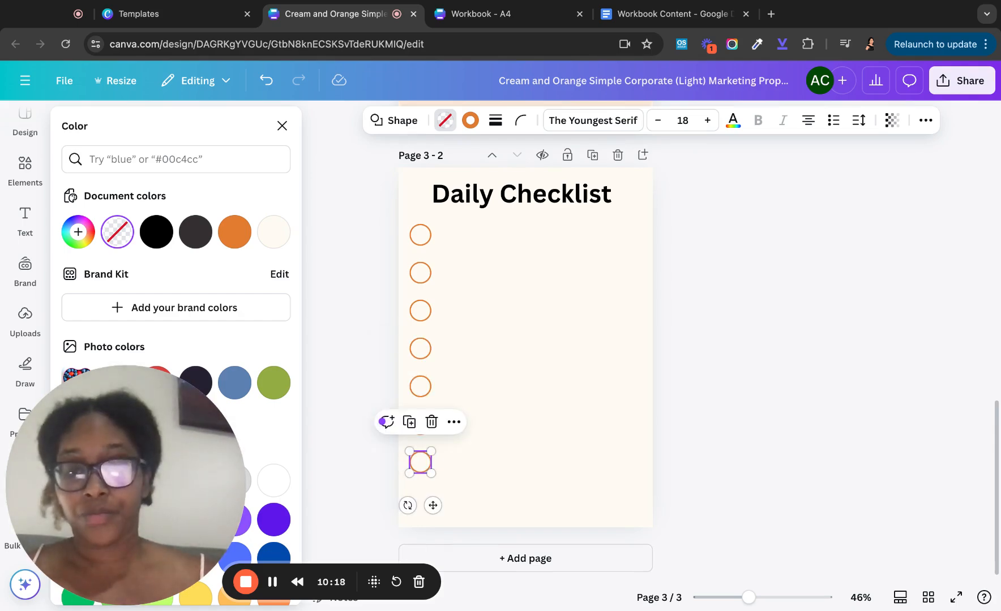
{"action": "key", "text": "ctrl+d"}
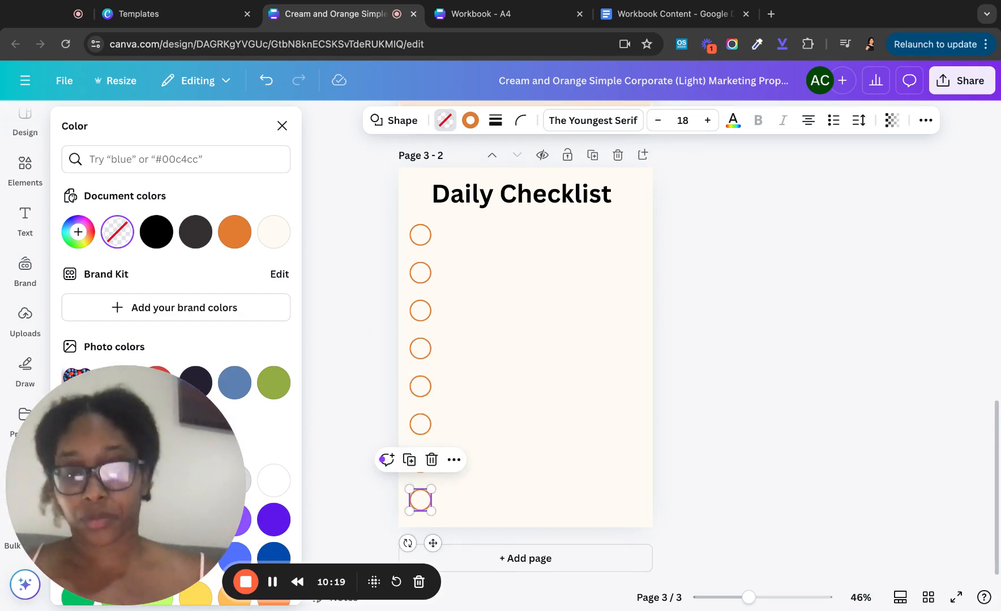
{"action": "left_click", "coordinate": [492, 300]}
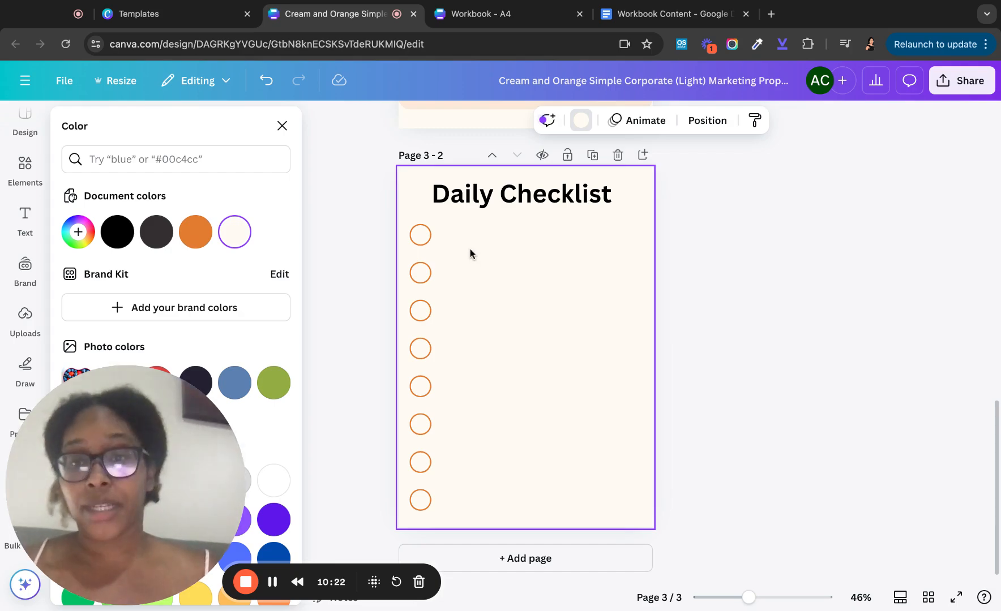
{"action": "left_click", "coordinate": [23, 174]}
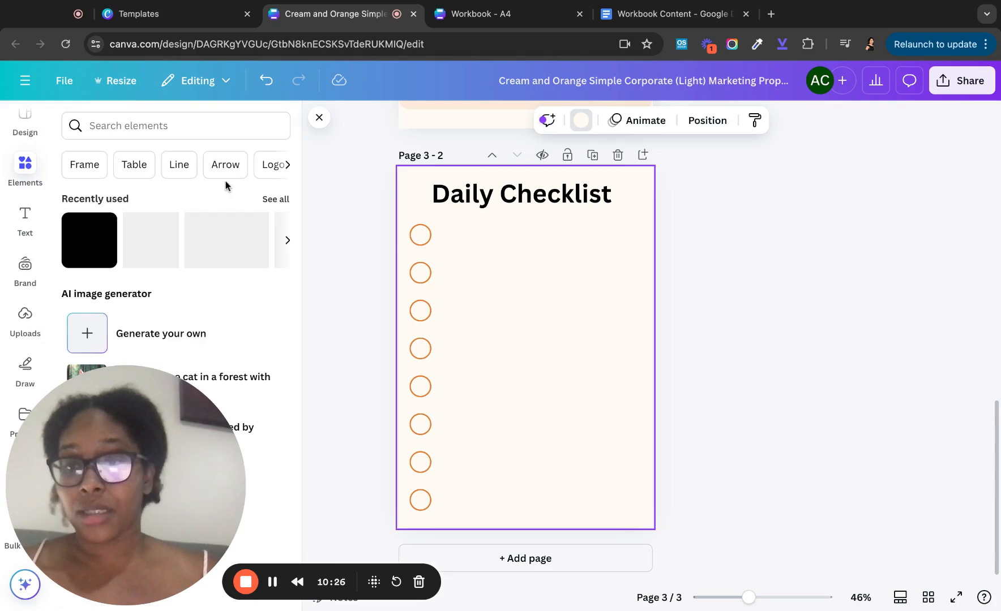
{"action": "left_click", "coordinate": [103, 250]}
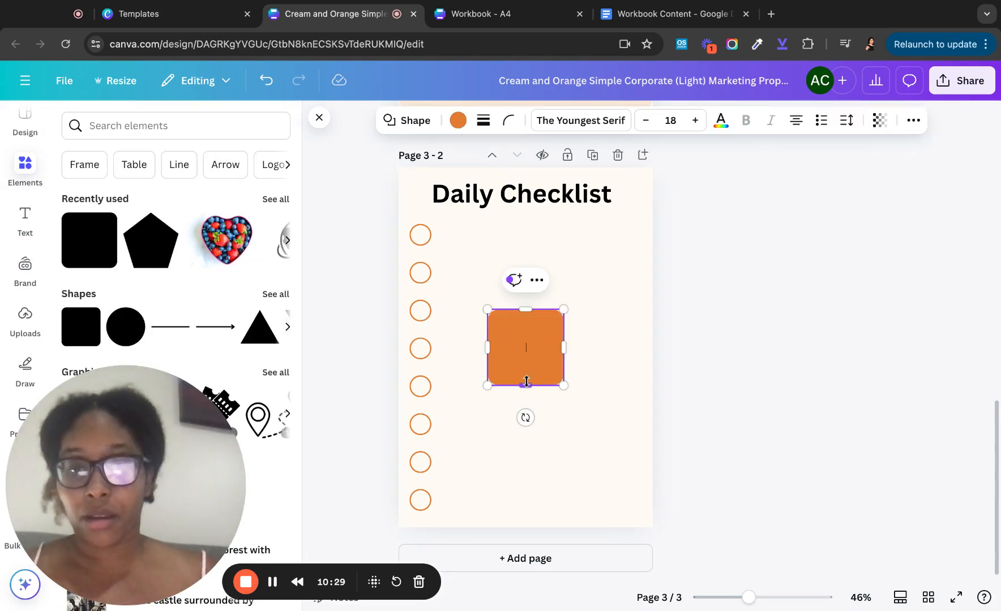
- Shorten the orange square into a thin bar and set transparency to 13
{"action": "left_click_drag", "start_coordinate": [525, 386], "coordinate": [526, 321]}
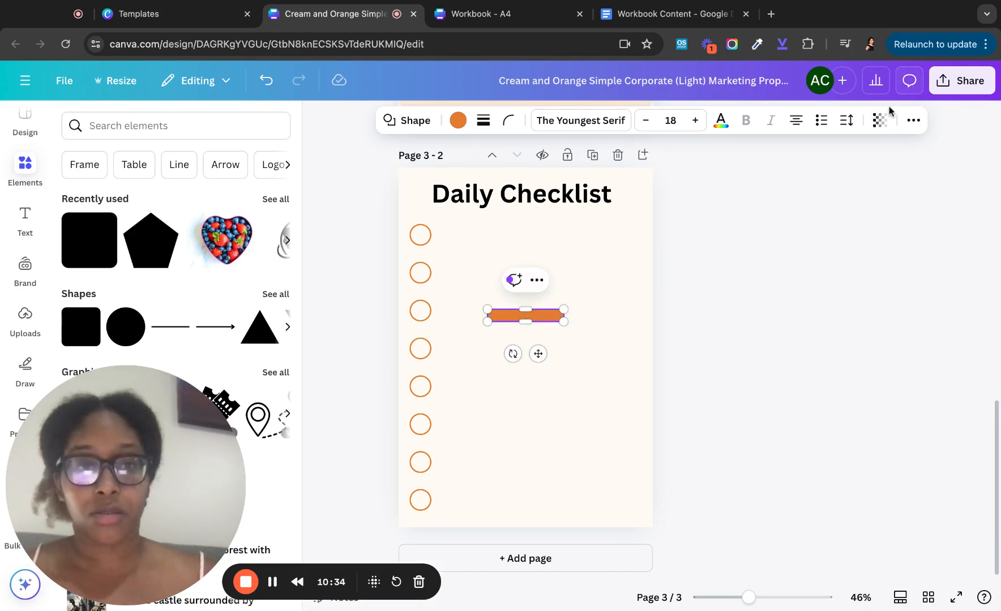
{"action": "left_click", "coordinate": [875, 121]}
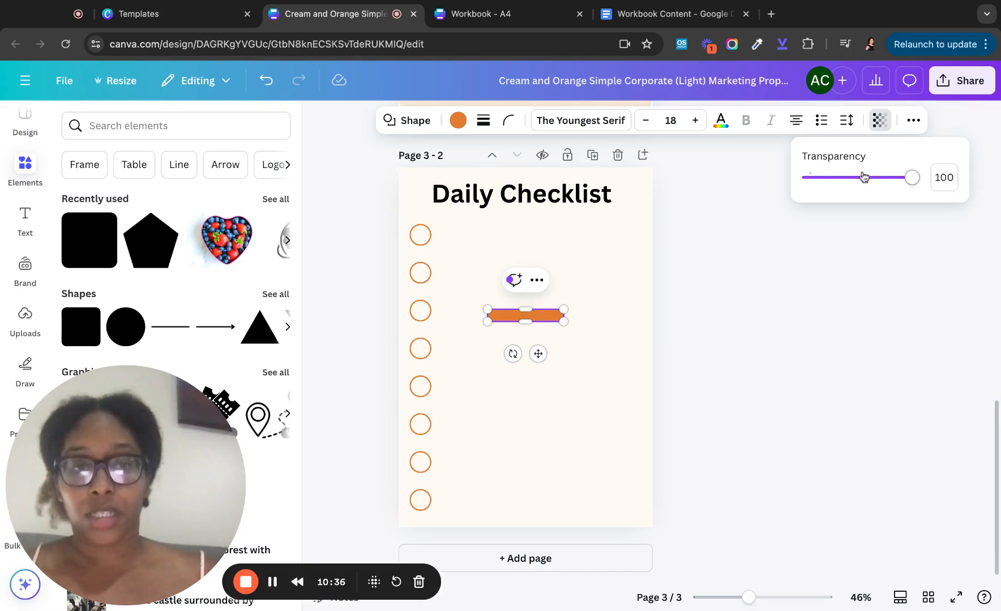
{"action": "left_click_drag", "start_coordinate": [913, 177], "coordinate": [822, 177]}
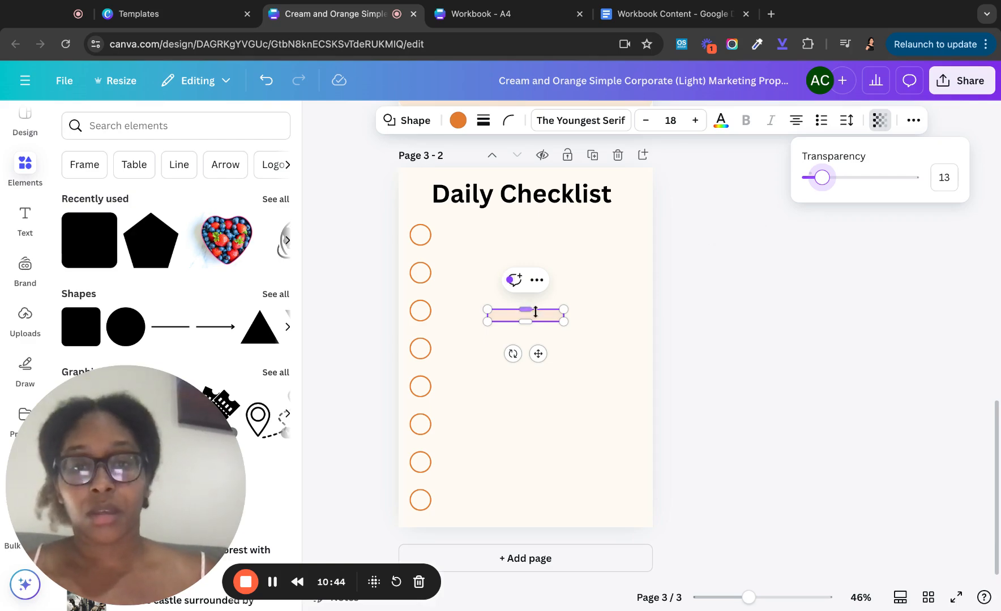
- Widen the bar across the page and move it beside the first checkbox circle
{"action": "scroll", "coordinate": [563, 315], "scroll_direction": "up", "scroll_amount": 3}
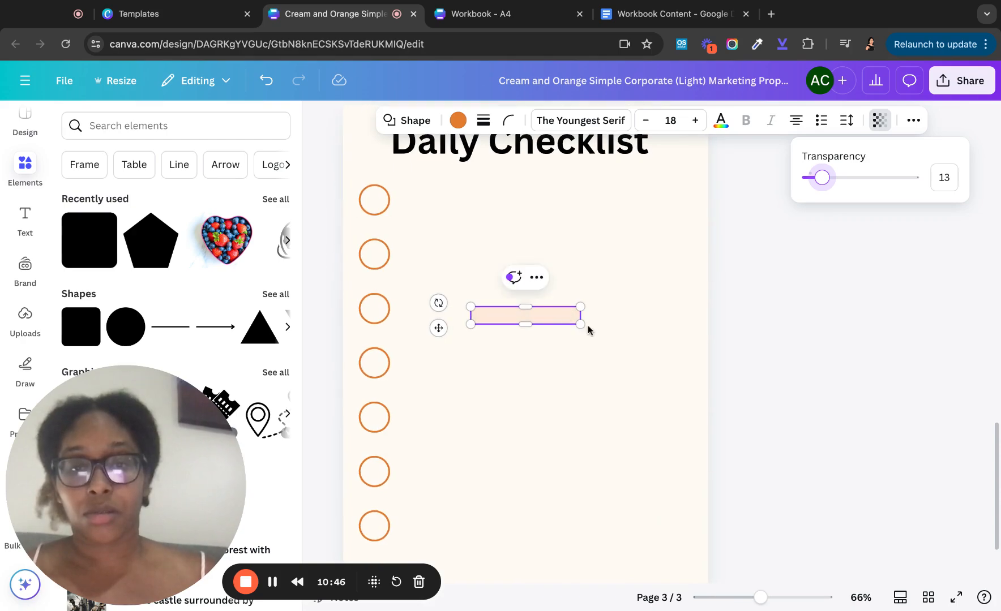
{"action": "left_click_drag", "start_coordinate": [580, 315], "coordinate": [707, 316]}
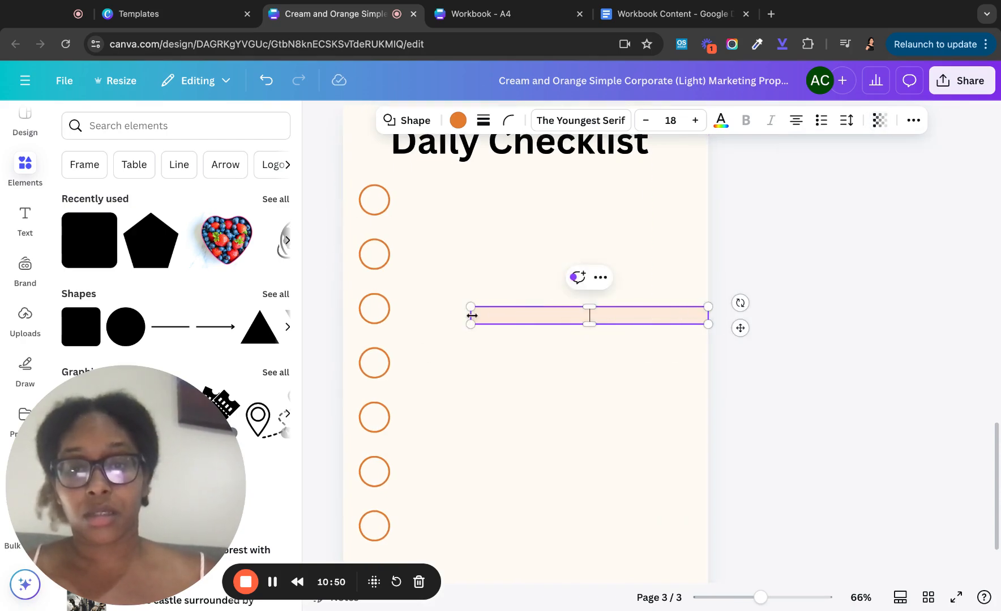
{"action": "left_click_drag", "start_coordinate": [472, 315], "coordinate": [405, 315]}
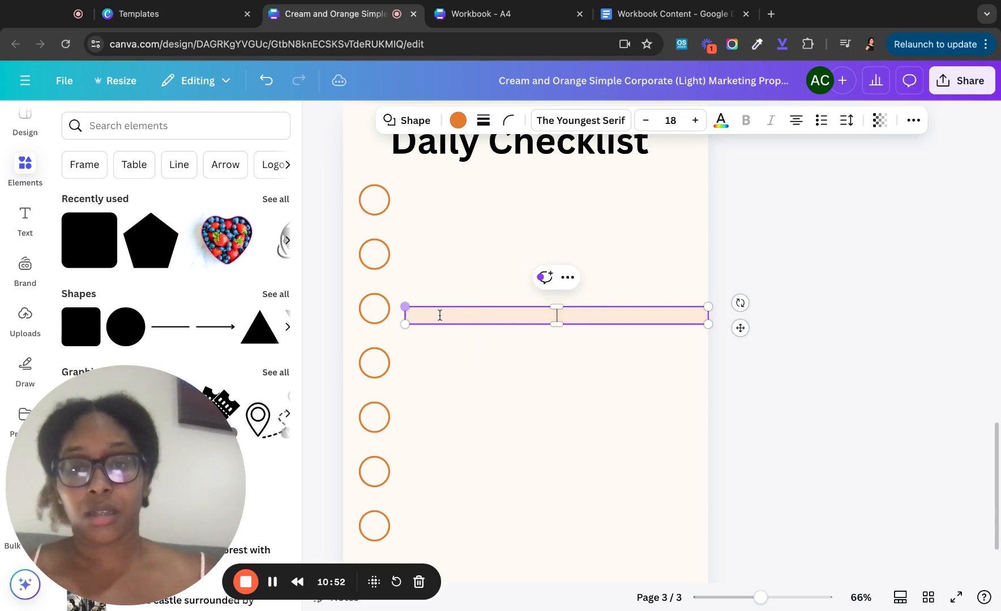
{"action": "left_click", "coordinate": [498, 360]}
{"action": "left_click", "coordinate": [497, 315]}
{"action": "left_click_drag", "start_coordinate": [497, 314], "coordinate": [487, 200]}
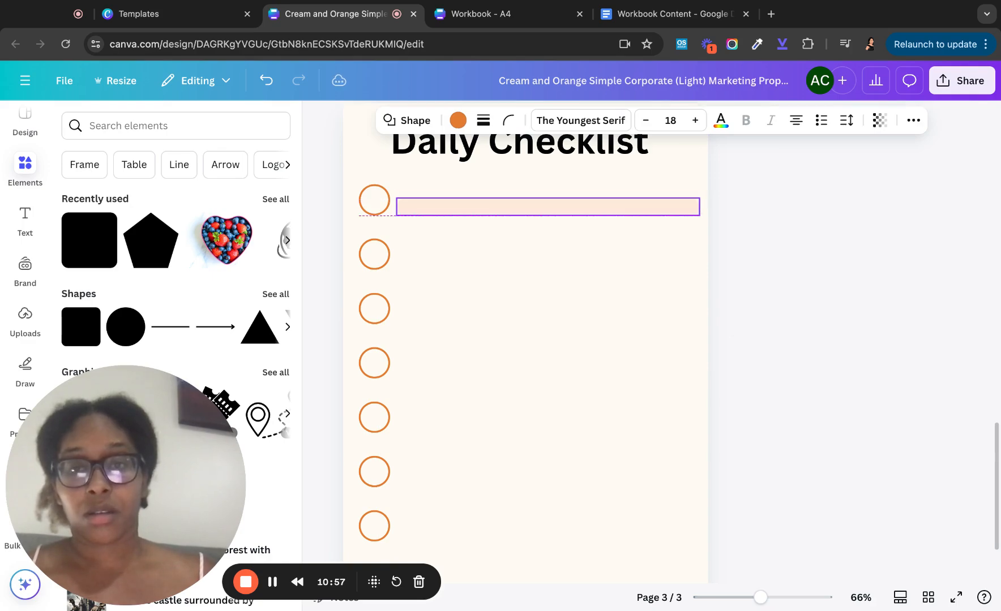
{"action": "left_click", "coordinate": [516, 287]}
- Duplicate the pale-peach bar so all eight checklist circles have a matching writing line
{"action": "left_click", "coordinate": [519, 206]}
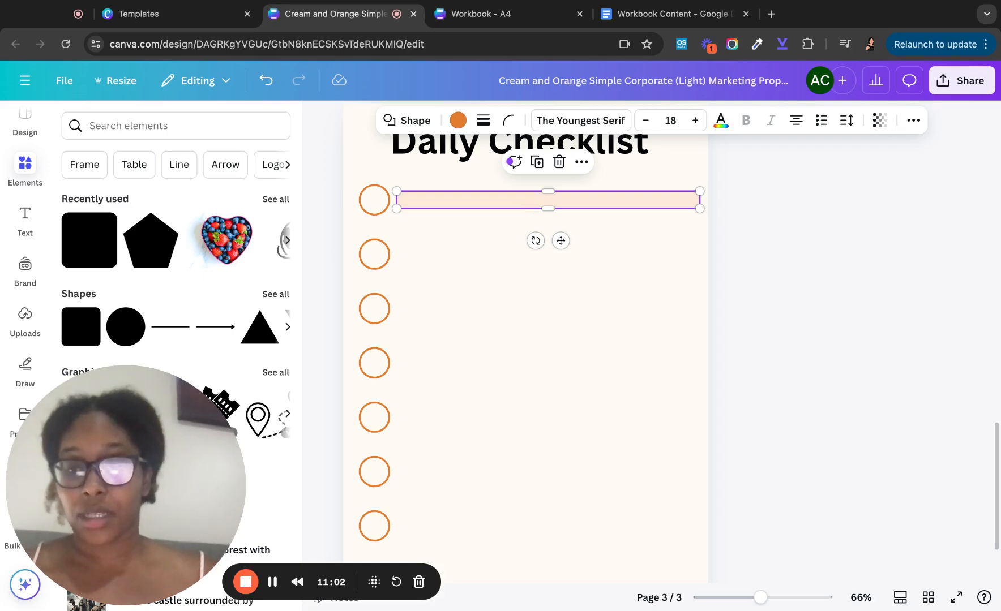
{"action": "key", "text": "super+d"}
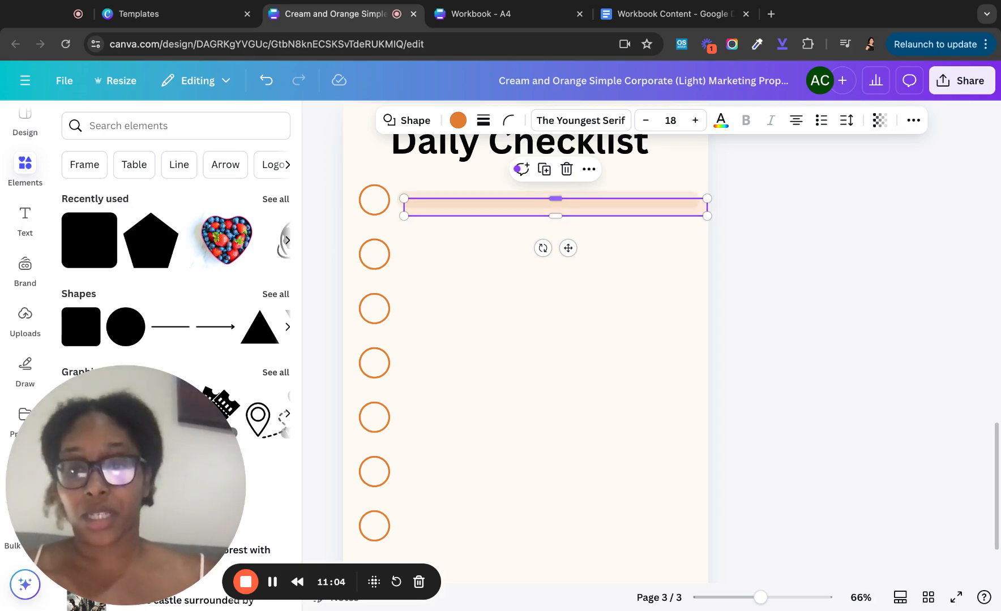
{"action": "left_click_drag", "start_coordinate": [555, 208], "coordinate": [549, 254]}
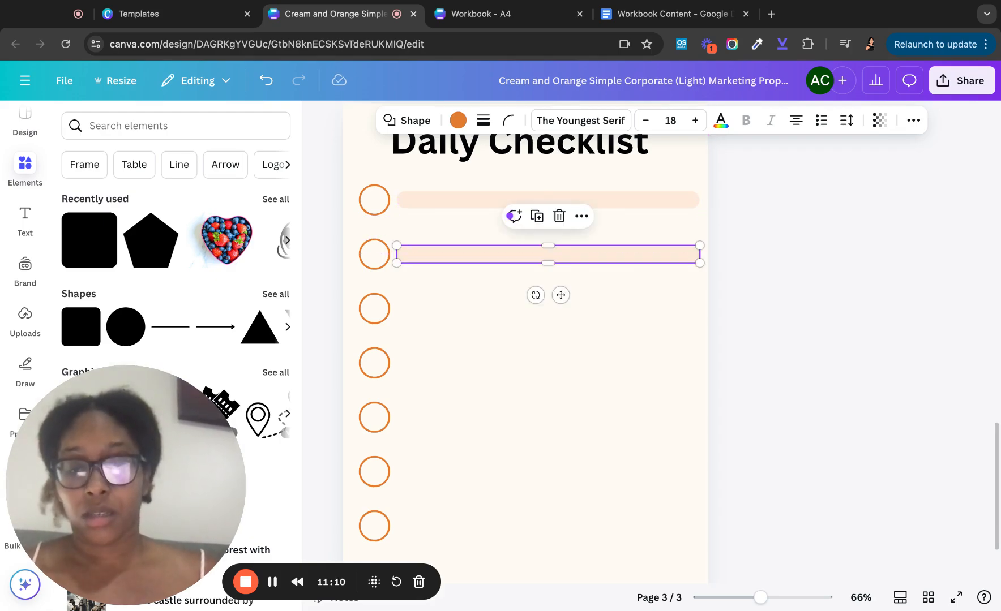
{"action": "key", "text": "super+d"}
{"action": "key", "text": "super+d"}
{"action": "key", "text": "super+d"}
{"action": "key", "text": "super+d"}
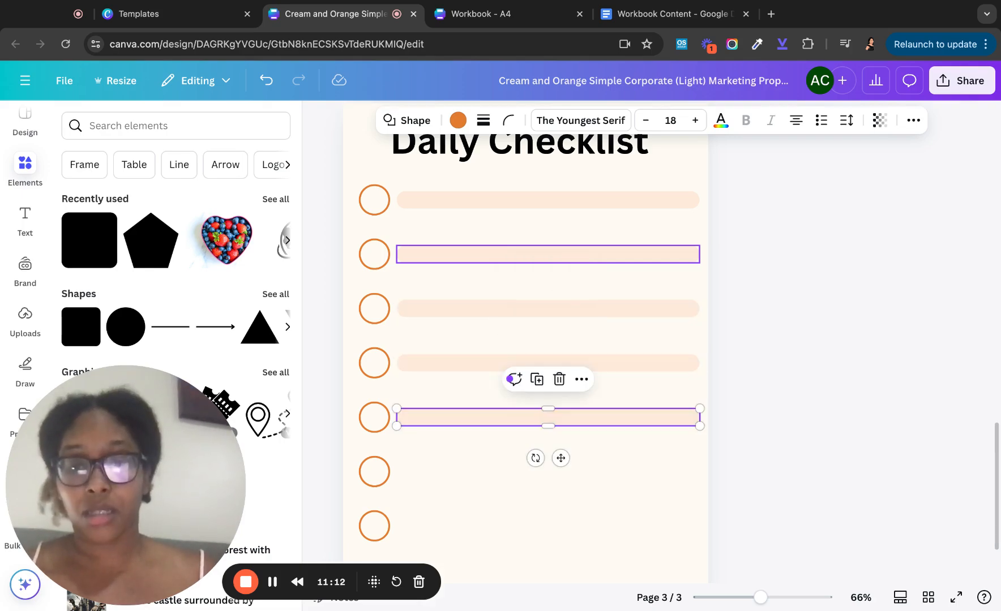
{"action": "key", "text": "super+d"}
{"action": "scroll", "coordinate": [548, 254], "scroll_direction": "down", "scroll_amount": 1}
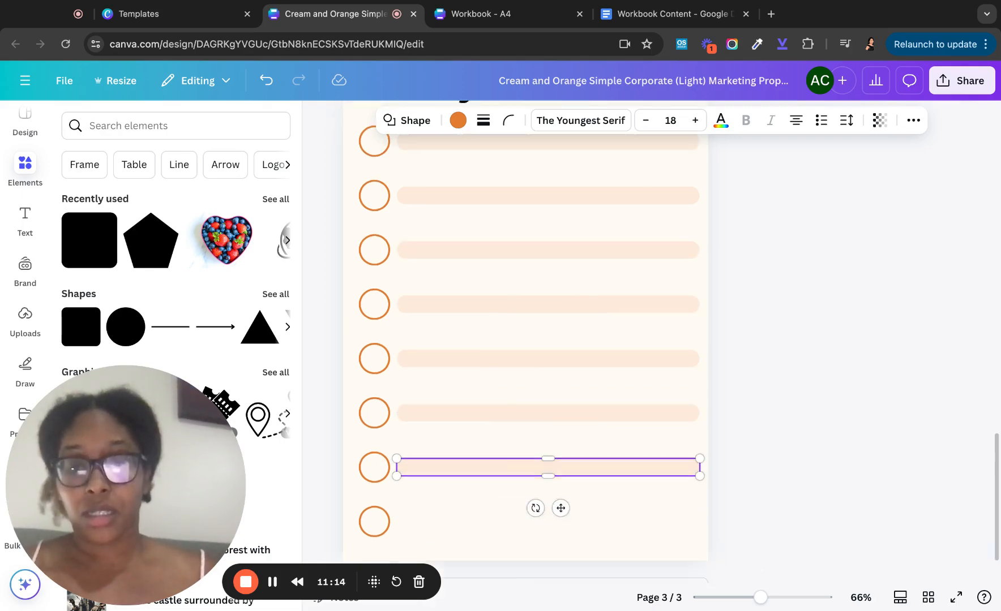
{"action": "key", "text": "super+d"}
{"action": "scroll", "coordinate": [548, 292], "scroll_direction": "up", "scroll_amount": 2}
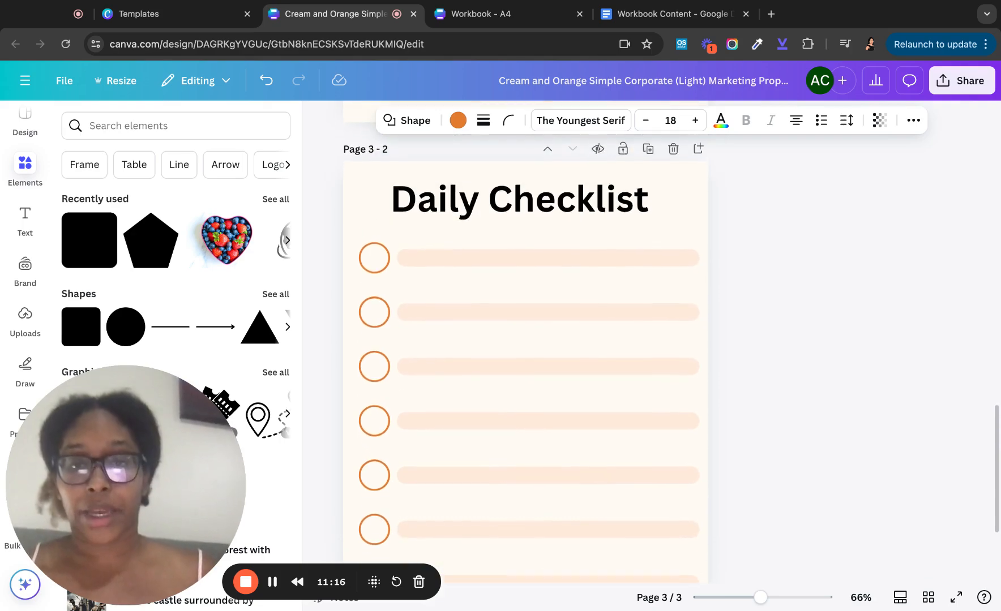
{"action": "scroll", "coordinate": [548, 293], "scroll_direction": "down", "scroll_amount": 3}
{"action": "scroll", "coordinate": [548, 293], "scroll_direction": "up", "scroll_amount": 1}
{"action": "left_click", "coordinate": [514, 204]}
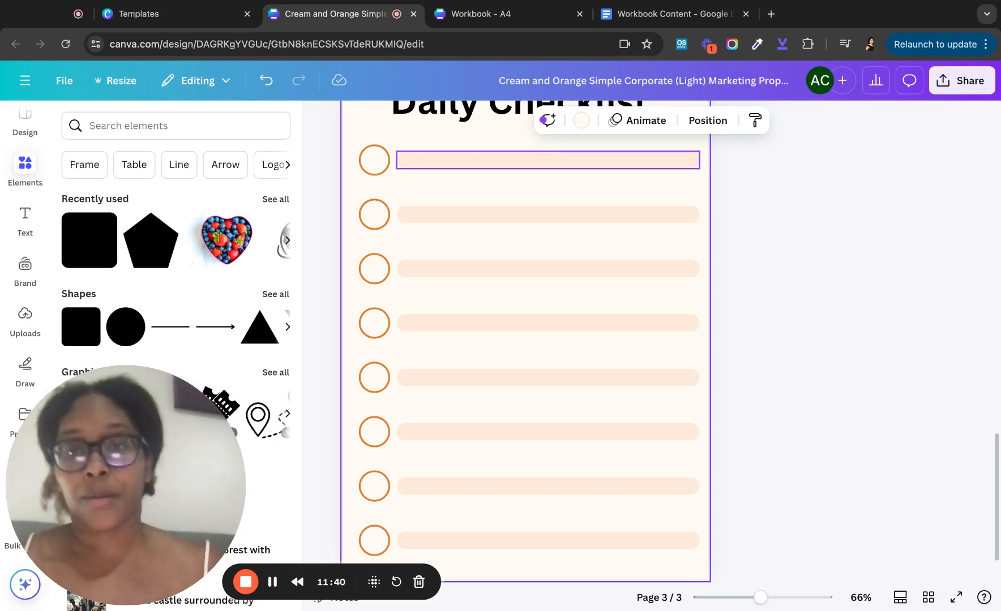
{"action": "scroll", "coordinate": [448, 148], "scroll_direction": "down", "scroll_amount": 2}
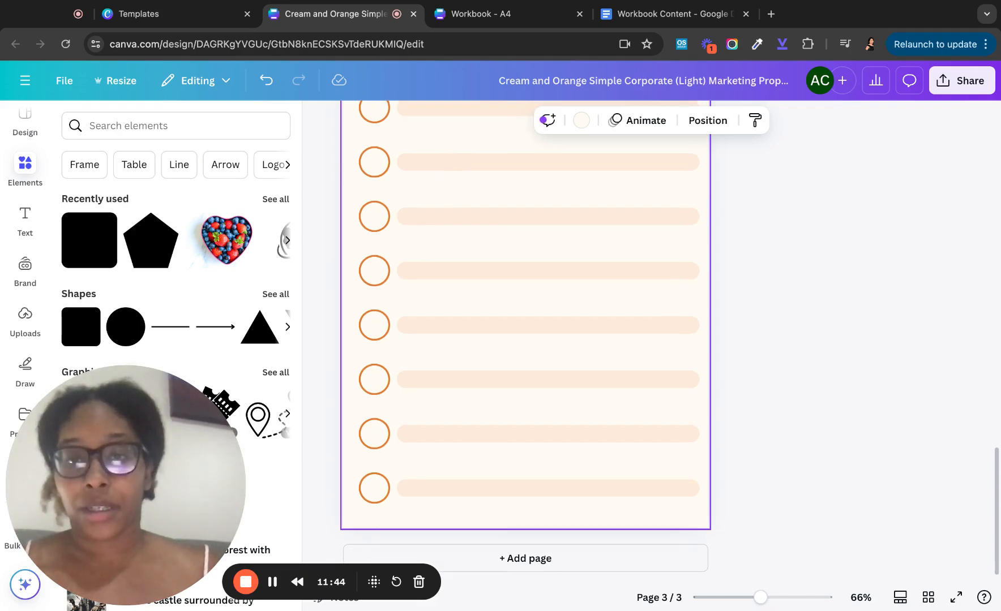
{"action": "scroll", "coordinate": [525, 317], "scroll_direction": "up", "scroll_amount": 10}
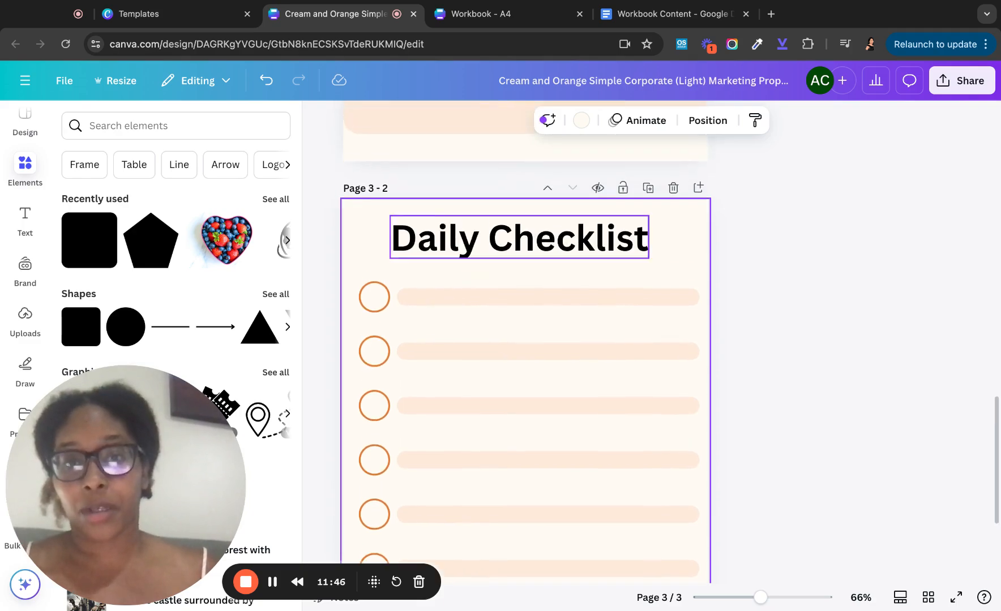
{"action": "scroll", "coordinate": [525, 339], "scroll_direction": "up", "scroll_amount": 1}
{"action": "scroll", "coordinate": [526, 339], "scroll_direction": "down", "scroll_amount": 4}
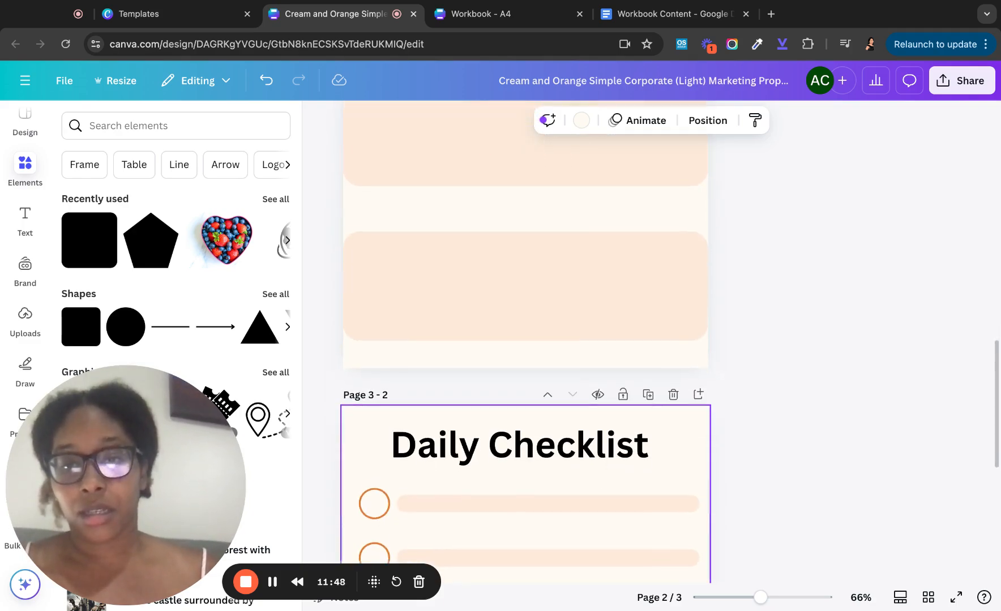
{"action": "scroll", "coordinate": [526, 339], "scroll_direction": "up", "scroll_amount": 4}
{"action": "left_click", "coordinate": [422, 207]}
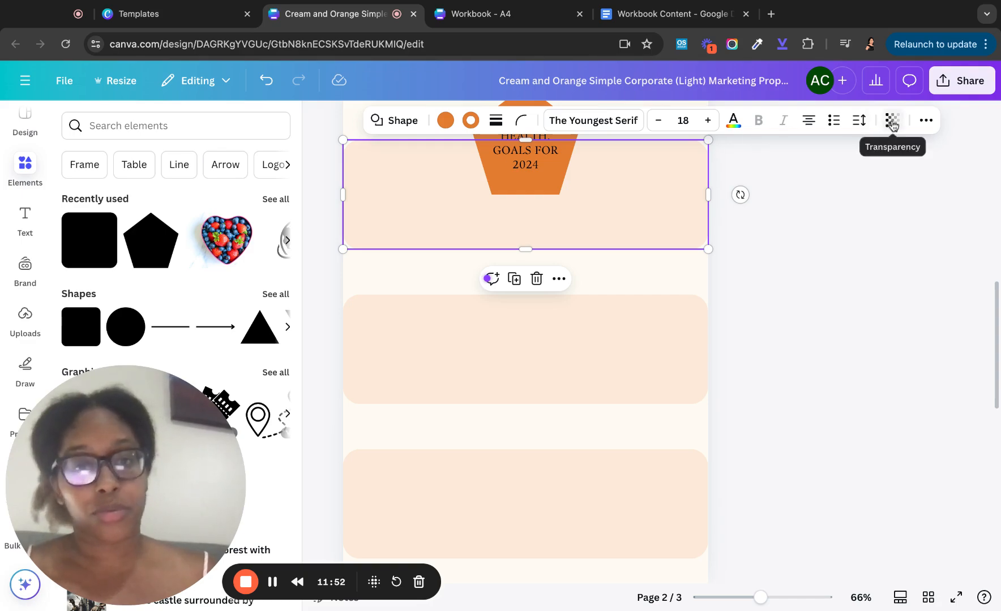
{"action": "scroll", "coordinate": [560, 329], "scroll_direction": "down", "scroll_amount": 10}
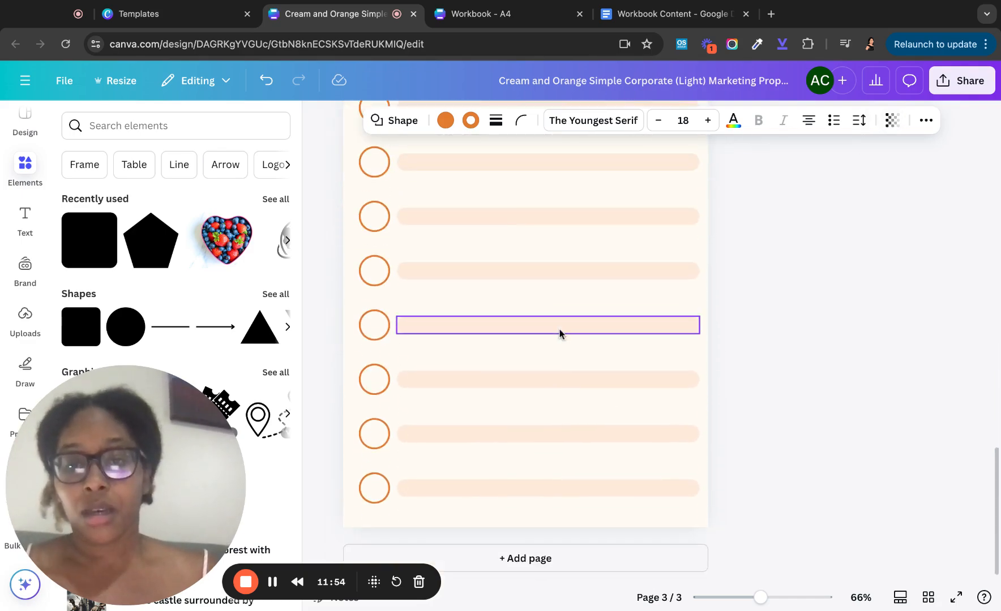
{"action": "scroll", "coordinate": [520, 194], "scroll_direction": "up", "scroll_amount": 5}
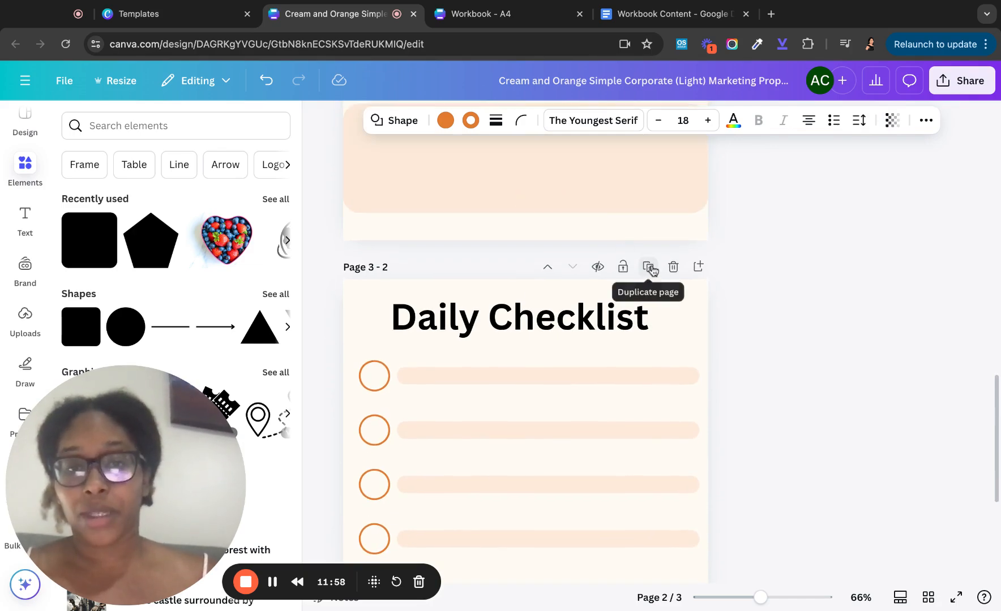
- Change the Daily Checklist heading font to Nixie One
{"action": "left_click", "coordinate": [529, 315]}
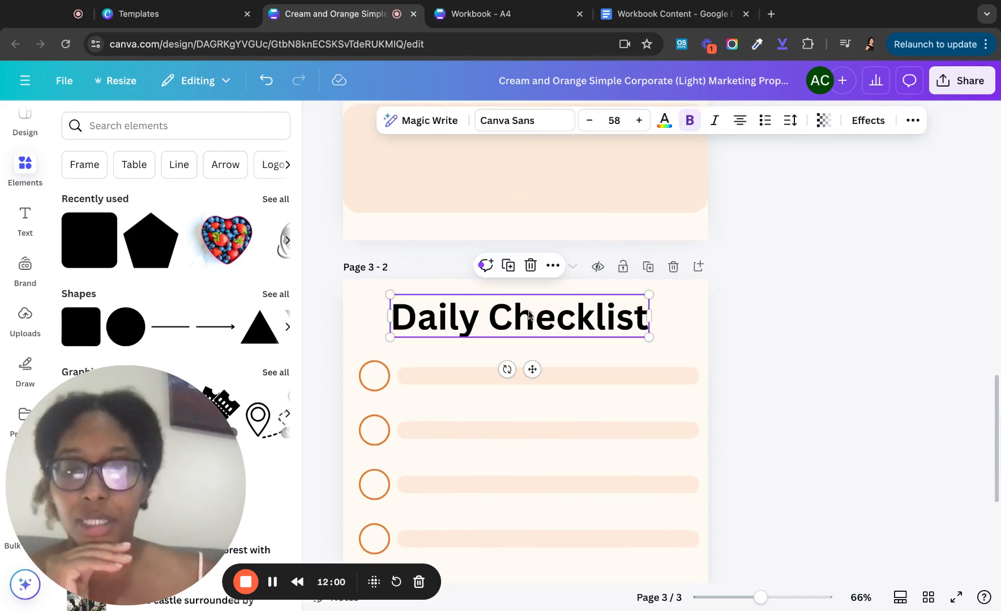
{"action": "left_click", "coordinate": [547, 124]}
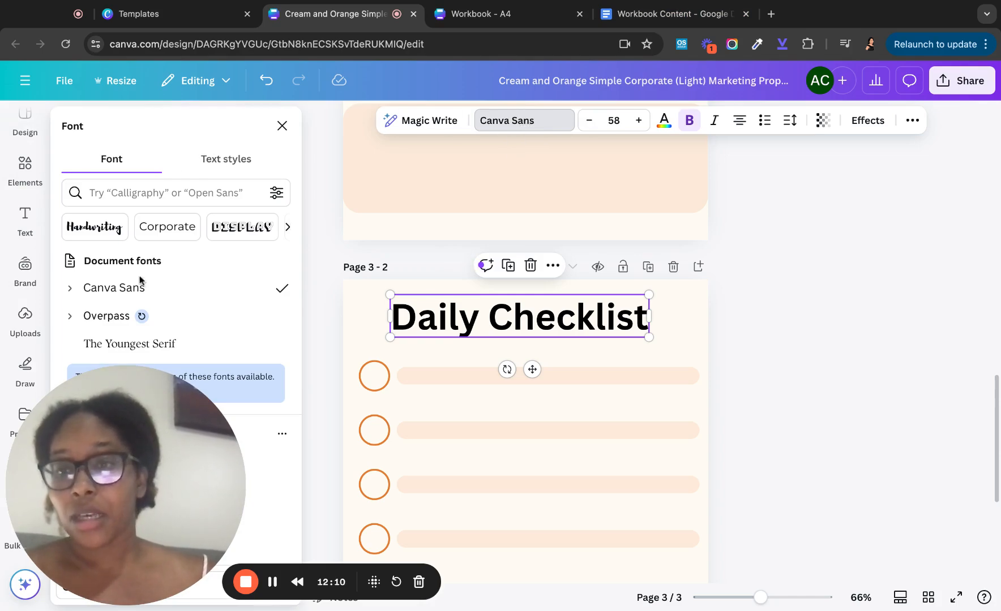
{"action": "scroll", "coordinate": [142, 285], "scroll_direction": "down", "scroll_amount": 5}
{"action": "scroll", "coordinate": [145, 285], "scroll_direction": "down", "scroll_amount": 4}
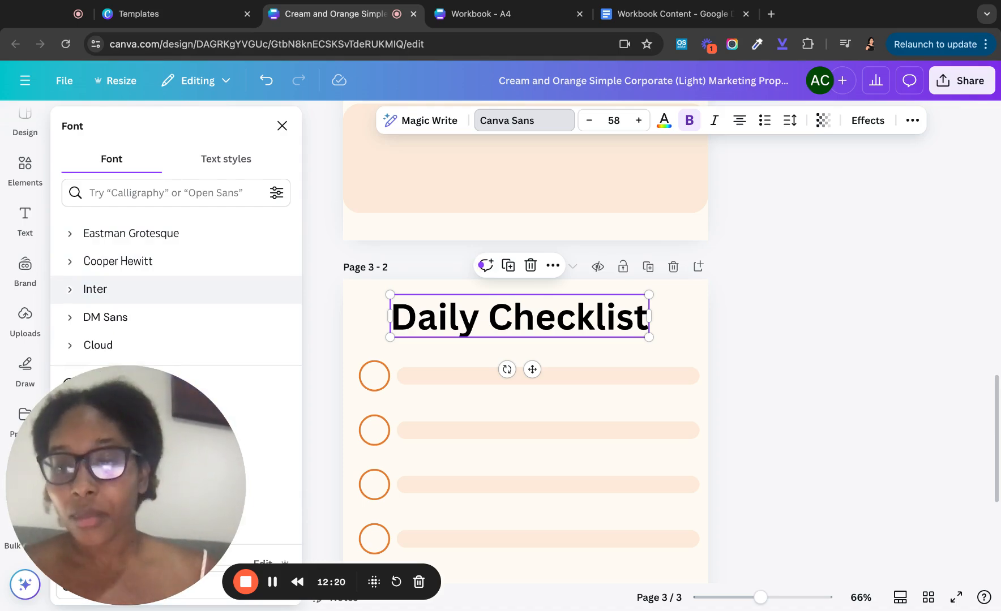
{"action": "scroll", "coordinate": [175, 289], "scroll_direction": "down", "scroll_amount": 3}
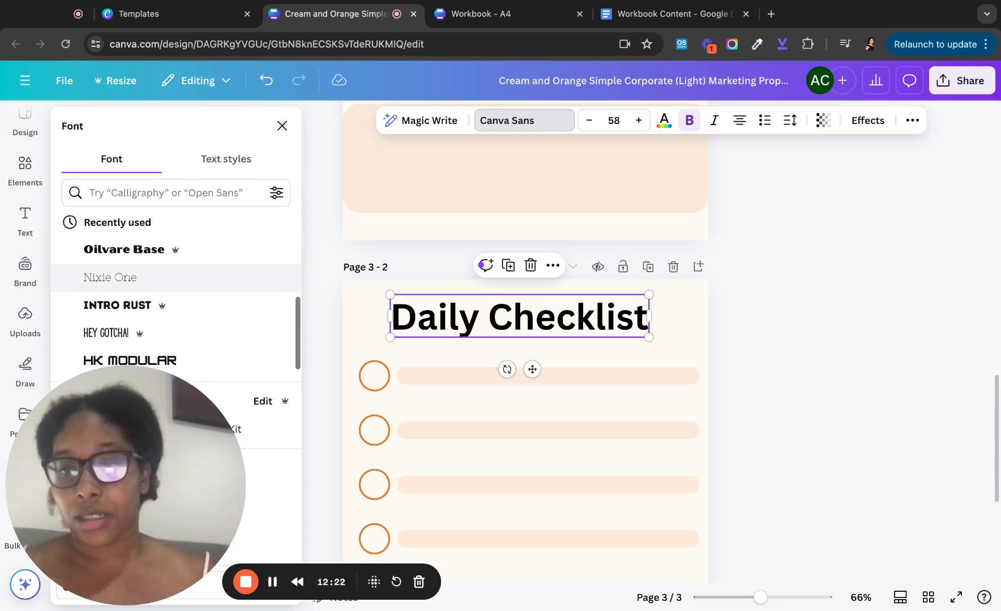
{"action": "scroll", "coordinate": [175, 274], "scroll_direction": "down", "scroll_amount": 1}
{"action": "scroll", "coordinate": [140, 272], "scroll_direction": "down", "scroll_amount": 2}
{"action": "scroll", "coordinate": [140, 271], "scroll_direction": "up", "scroll_amount": 3}
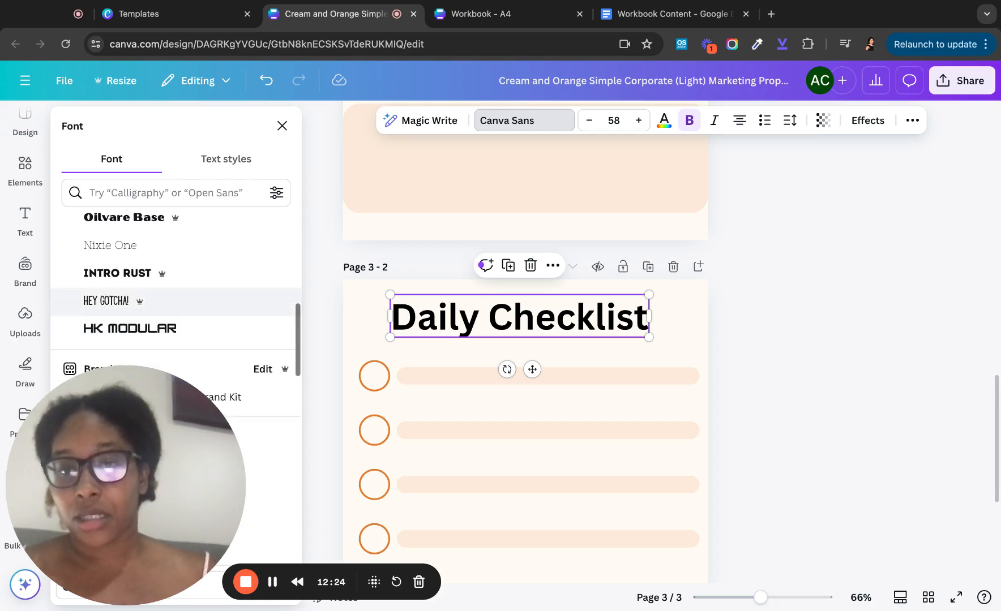
{"action": "left_click", "coordinate": [138, 269]}
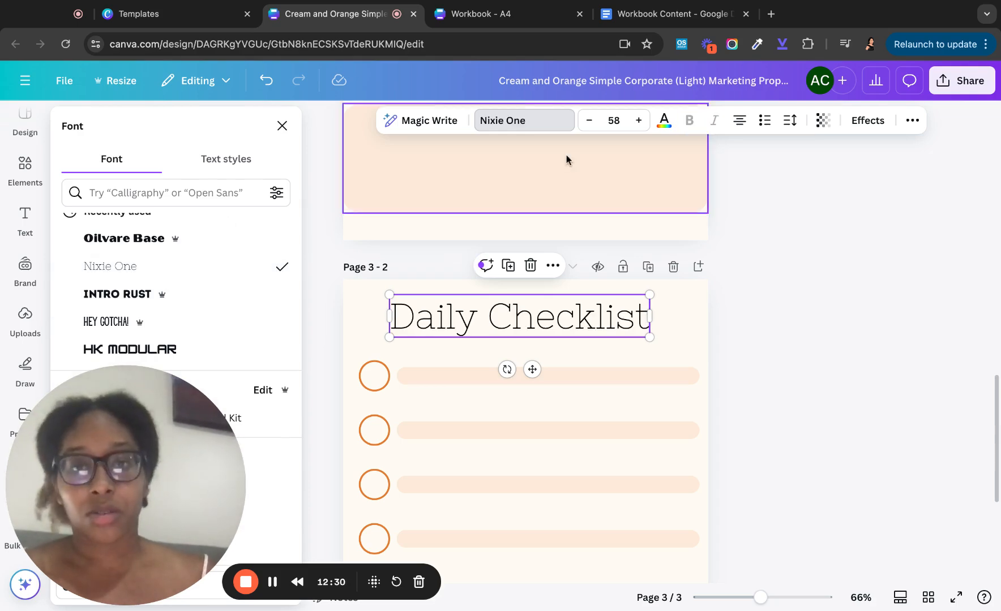
{"action": "scroll", "coordinate": [566, 155], "scroll_direction": "up", "scroll_amount": 3}
{"action": "scroll", "coordinate": [566, 154], "scroll_direction": "up", "scroll_amount": 5}
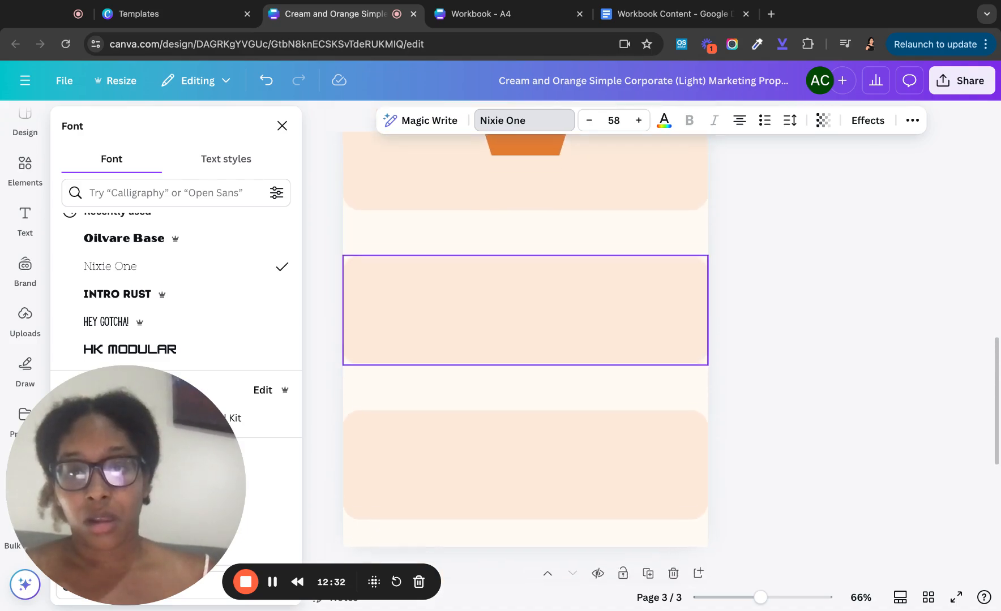
{"action": "scroll", "coordinate": [559, 335], "scroll_direction": "down", "scroll_amount": 4}
{"action": "scroll", "coordinate": [559, 335], "scroll_direction": "down", "scroll_amount": 2}
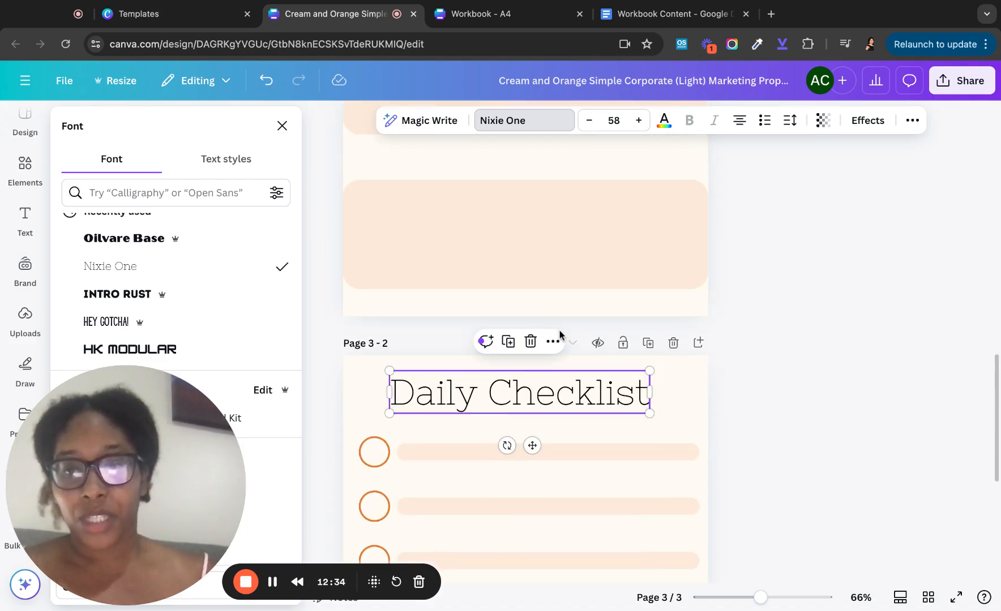
{"action": "scroll", "coordinate": [559, 335], "scroll_direction": "up", "scroll_amount": 1}
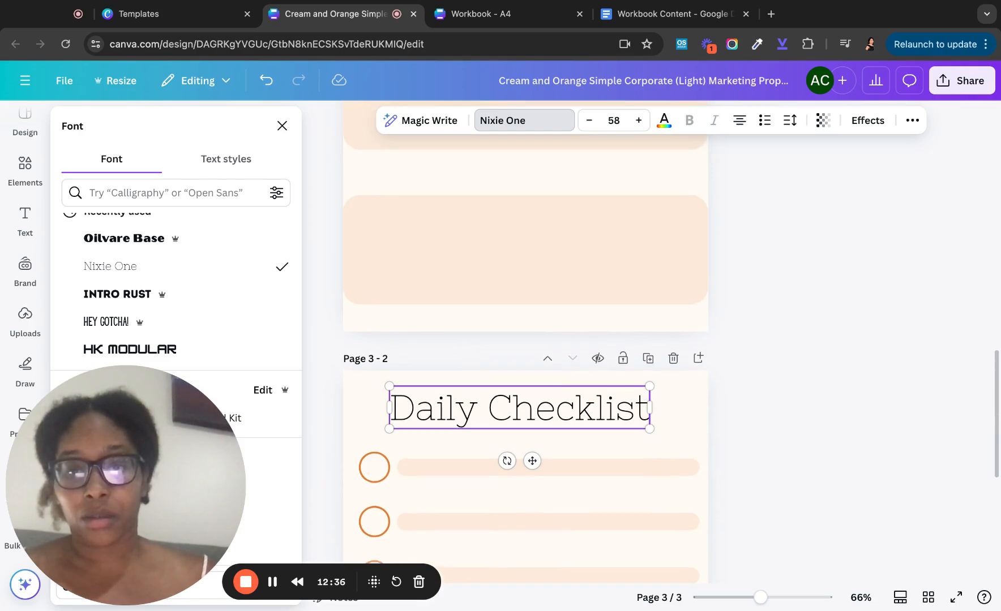
{"action": "scroll", "coordinate": [551, 224], "scroll_direction": "up", "scroll_amount": 5}
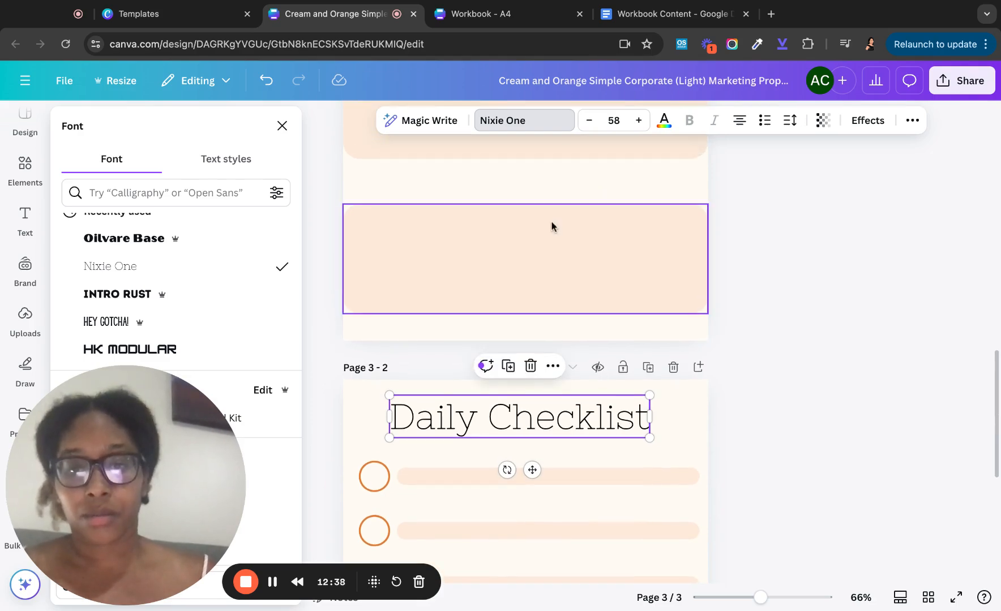
- Set the pentagon's HEALTH GOALS FOR 2024 text in Nixie One
{"action": "left_click", "coordinate": [530, 228]}
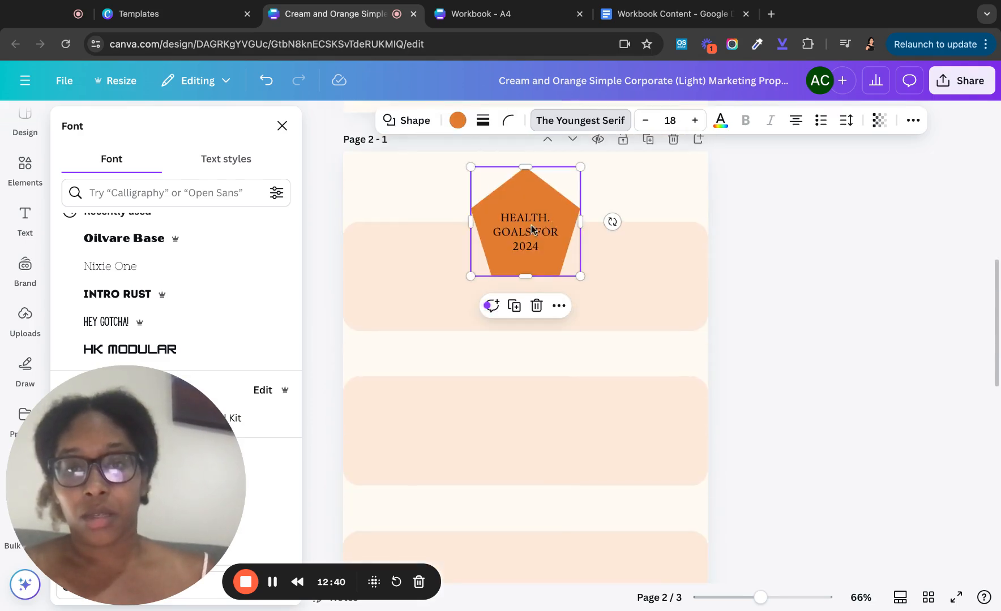
{"action": "left_click", "coordinate": [573, 126]}
{"action": "left_click", "coordinate": [571, 123]}
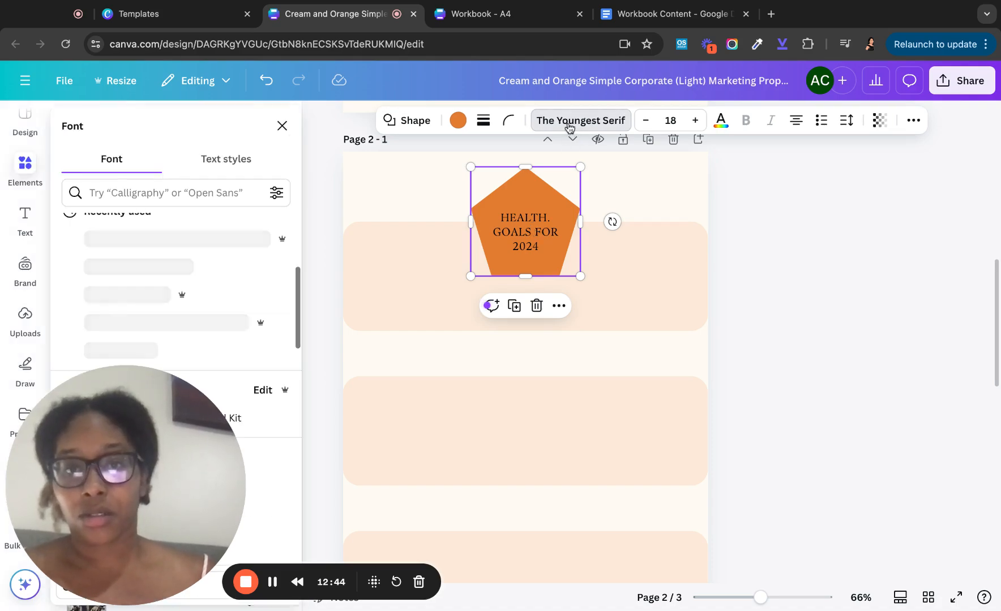
{"action": "scroll", "coordinate": [153, 232], "scroll_direction": "up", "scroll_amount": 3}
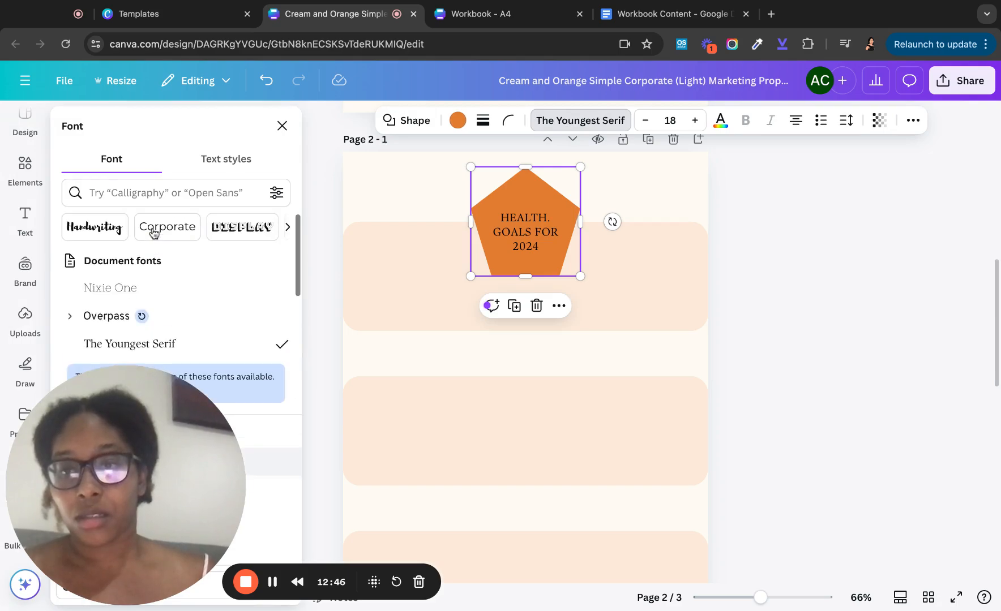
{"action": "left_click", "coordinate": [140, 288]}
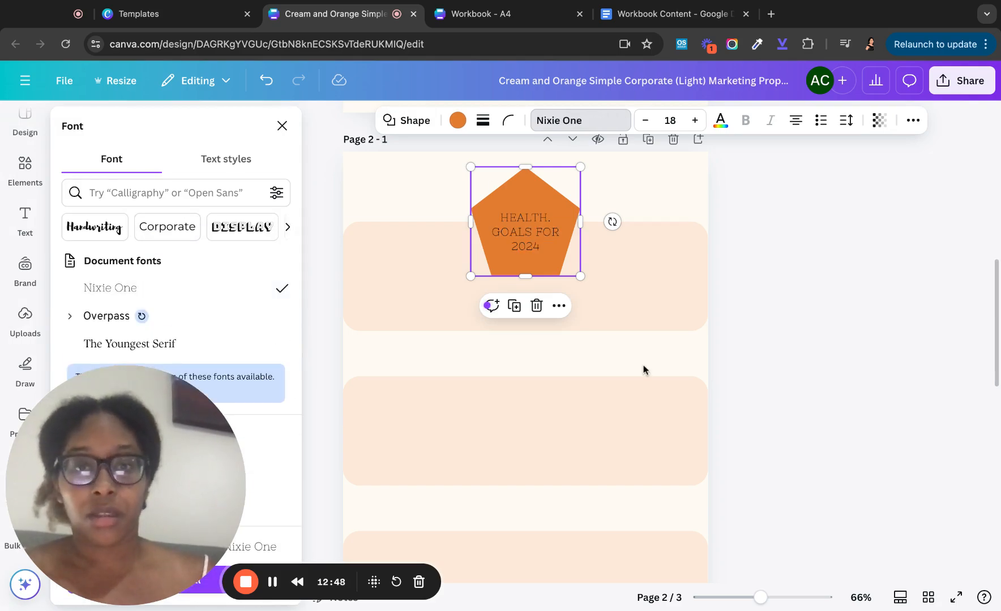
{"action": "scroll", "coordinate": [643, 368], "scroll_direction": "down", "scroll_amount": 8}
{"action": "scroll", "coordinate": [643, 368], "scroll_direction": "down", "scroll_amount": 5}
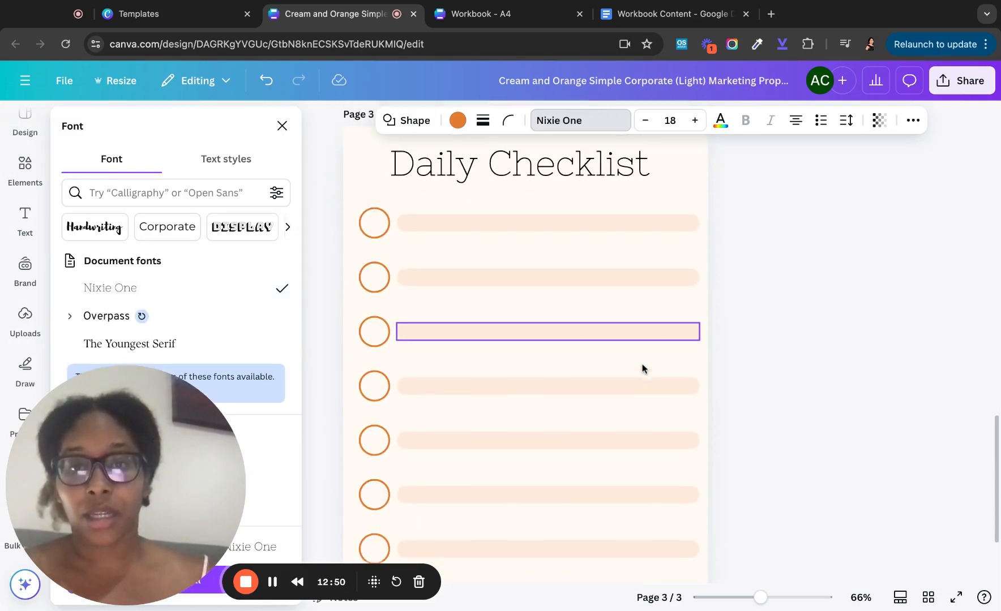
{"action": "scroll", "coordinate": [656, 254], "scroll_direction": "up", "scroll_amount": 6}
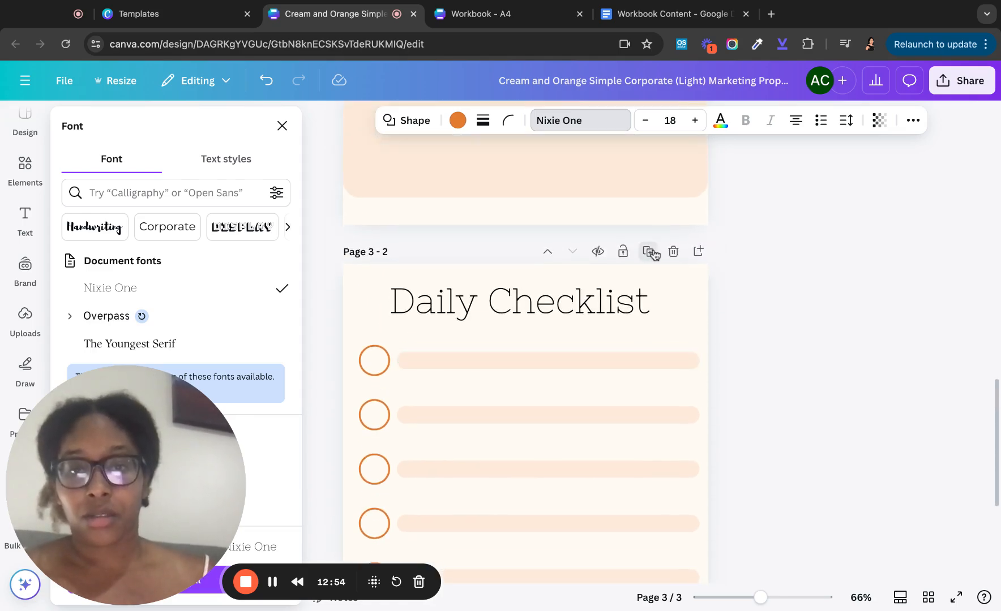
- Duplicate the Daily Checklist page
{"action": "left_click", "coordinate": [655, 254]}
{"action": "scroll", "coordinate": [567, 428], "scroll_direction": "up", "scroll_amount": 10}
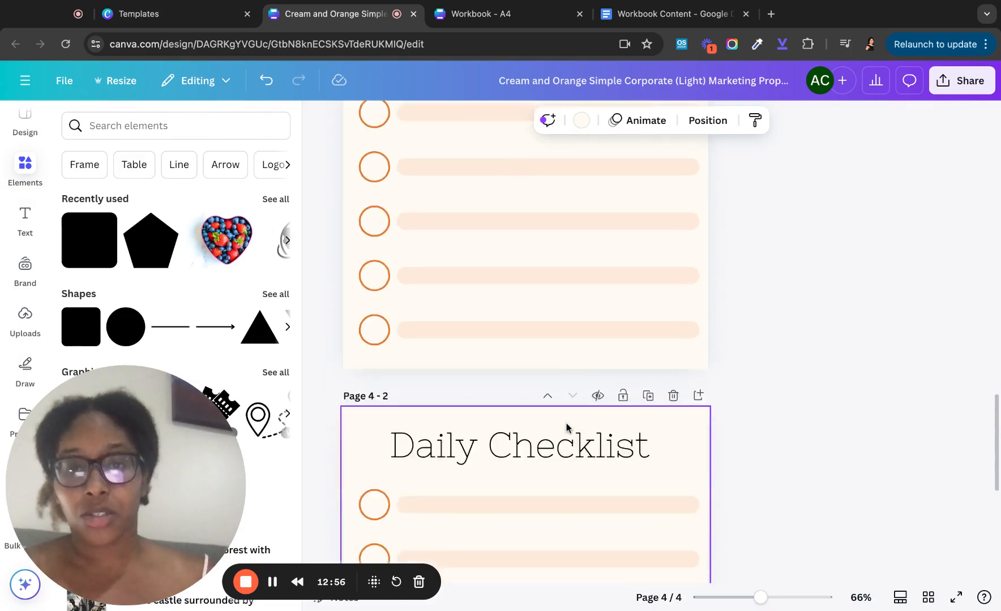
{"action": "scroll", "coordinate": [409, 382], "scroll_direction": "down", "scroll_amount": 3}
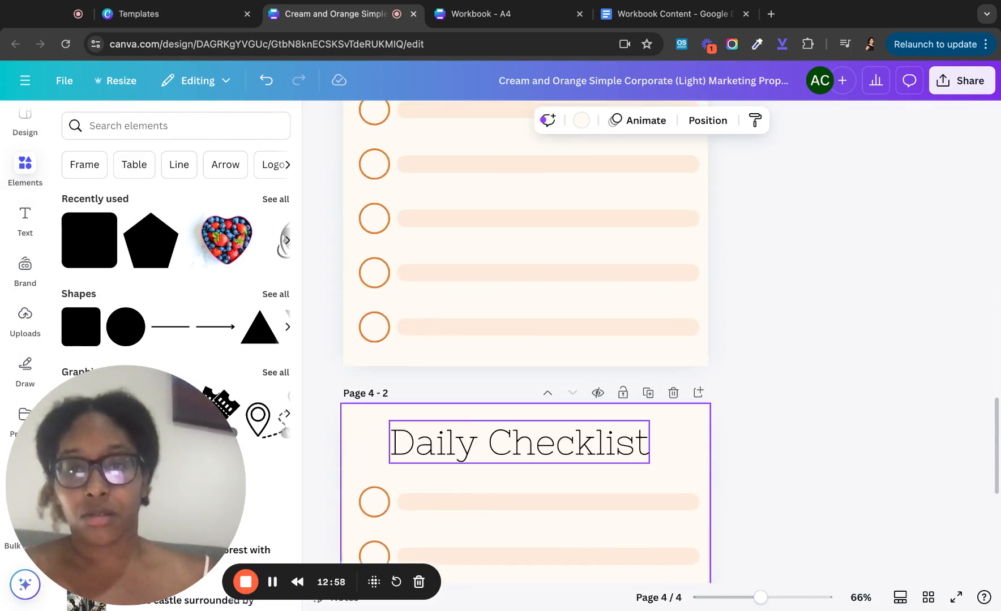
{"action": "left_click", "coordinate": [389, 394]}
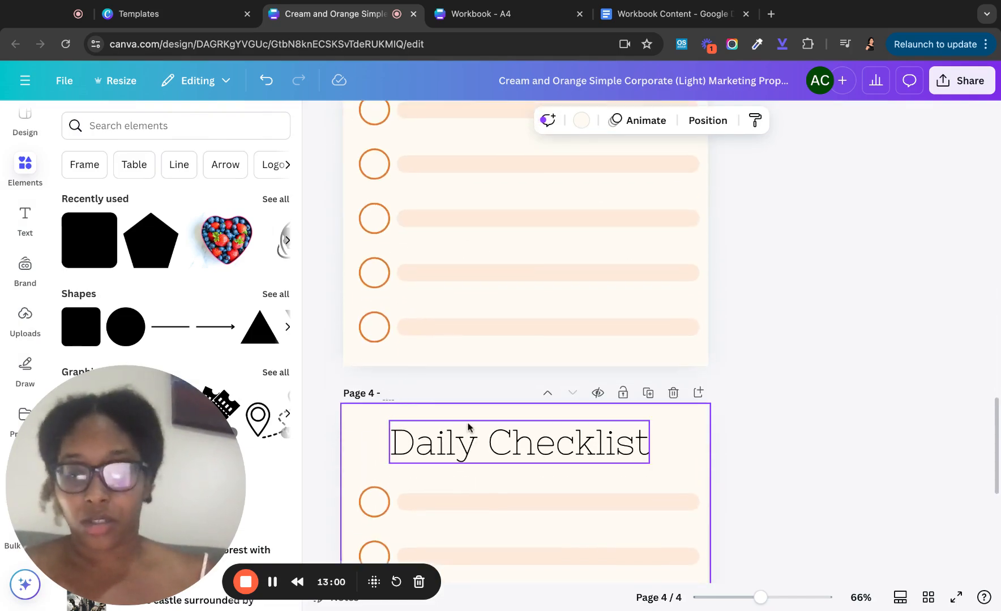
{"action": "scroll", "coordinate": [467, 427], "scroll_direction": "down", "scroll_amount": 1}
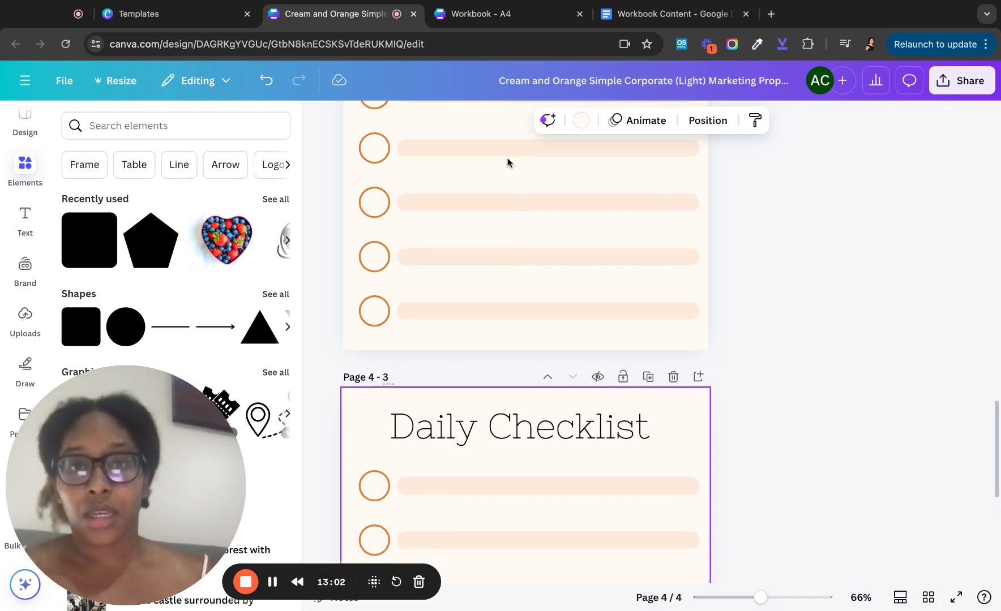
- Replace the copied page's heading with 'Weekly Meal Plan'
{"action": "left_click", "coordinate": [461, 422]}
{"action": "left_click", "coordinate": [461, 423]}
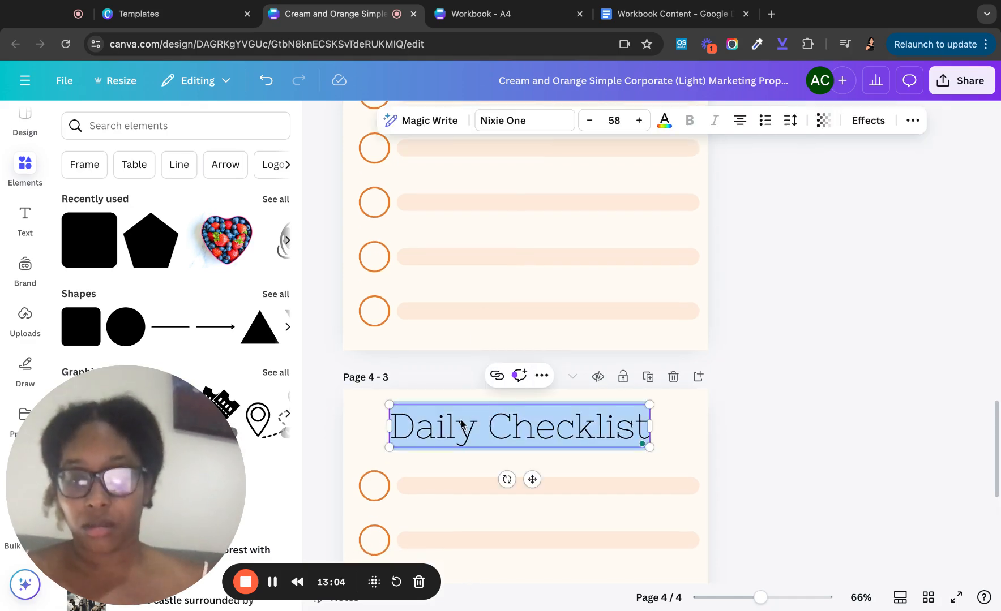
{"action": "type", "text": "Weekly Meal"}
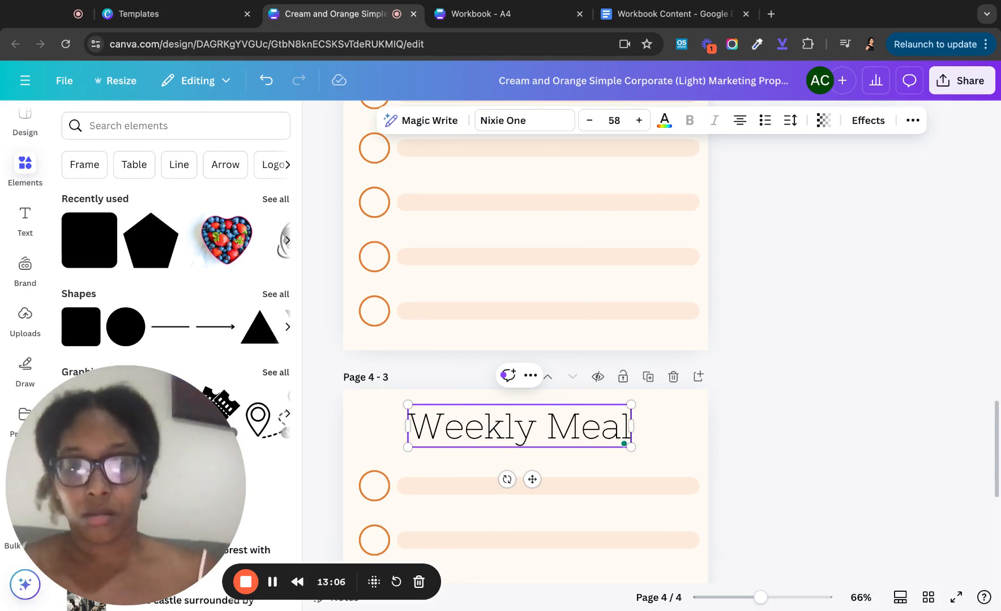
{"action": "type", "text": " Plan"}
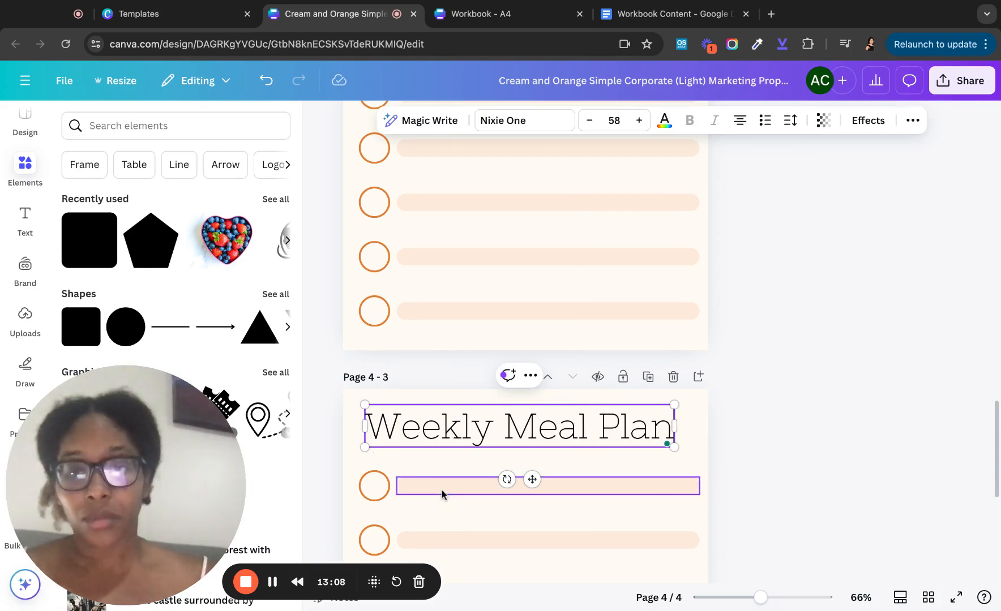
{"action": "left_click", "coordinate": [441, 490]}
{"action": "scroll", "coordinate": [441, 489], "scroll_direction": "down", "scroll_amount": 5}
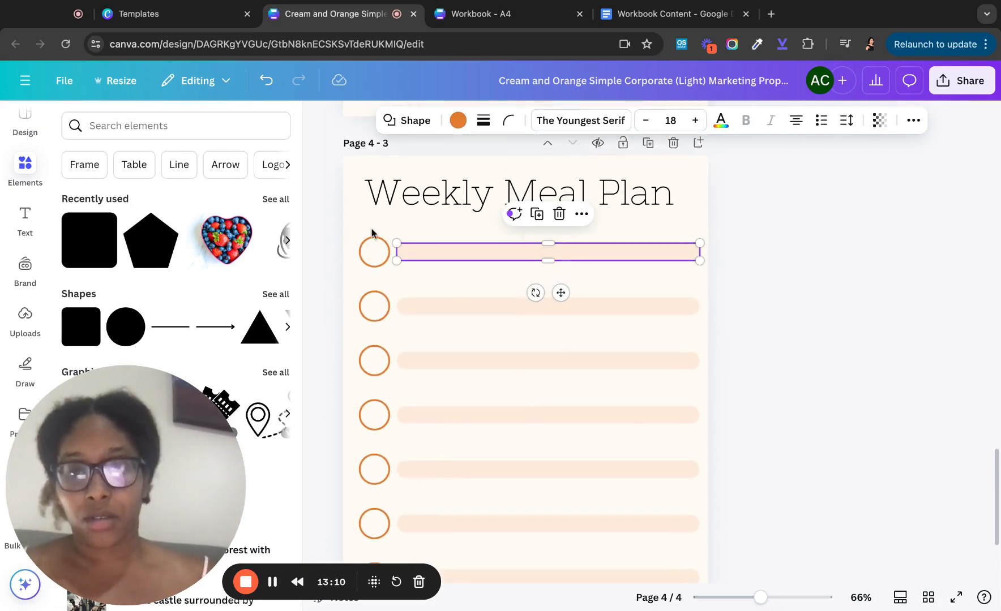
- Delete the eight checklist circles and their pale bars, keeping only the Weekly Meal Plan heading
{"action": "left_click_drag", "start_coordinate": [371, 232], "coordinate": [659, 552]}
{"action": "scroll", "coordinate": [658, 552], "scroll_direction": "down", "scroll_amount": 3}
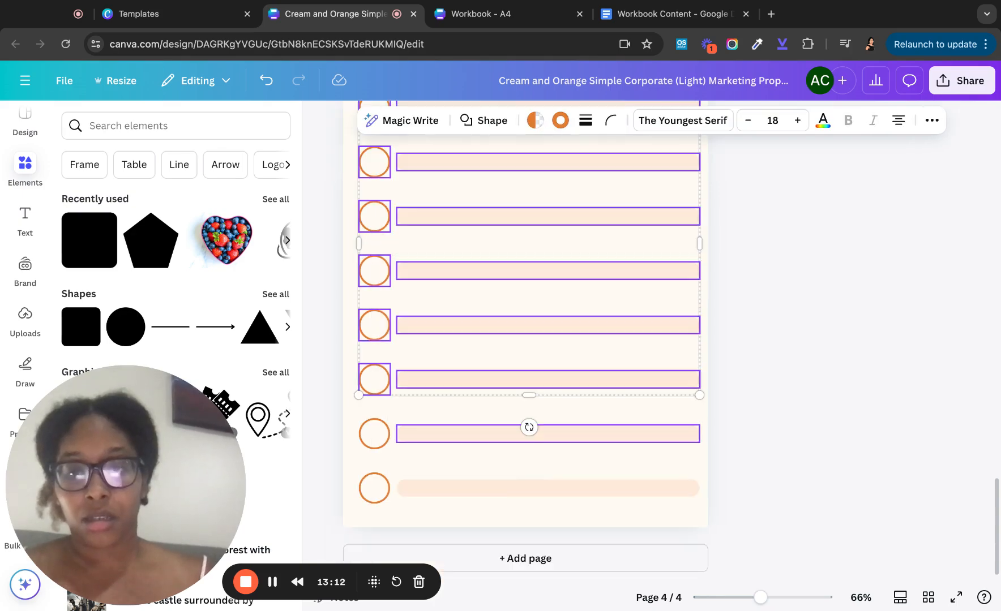
{"action": "left_click_drag", "start_coordinate": [686, 515], "coordinate": [476, 172]}
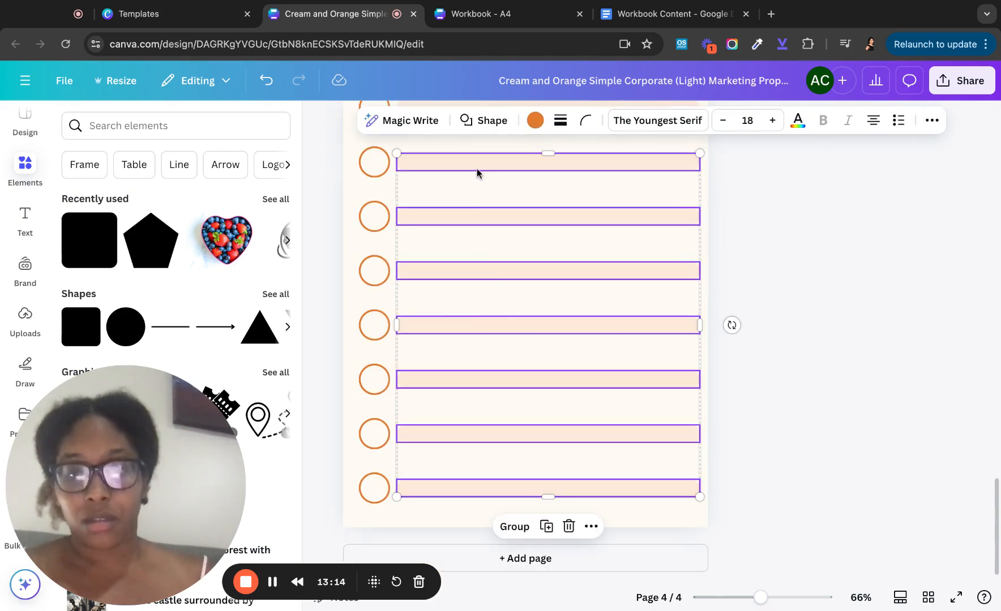
{"action": "scroll", "coordinate": [477, 173], "scroll_direction": "up", "scroll_amount": 2}
{"action": "key", "text": "Escape"}
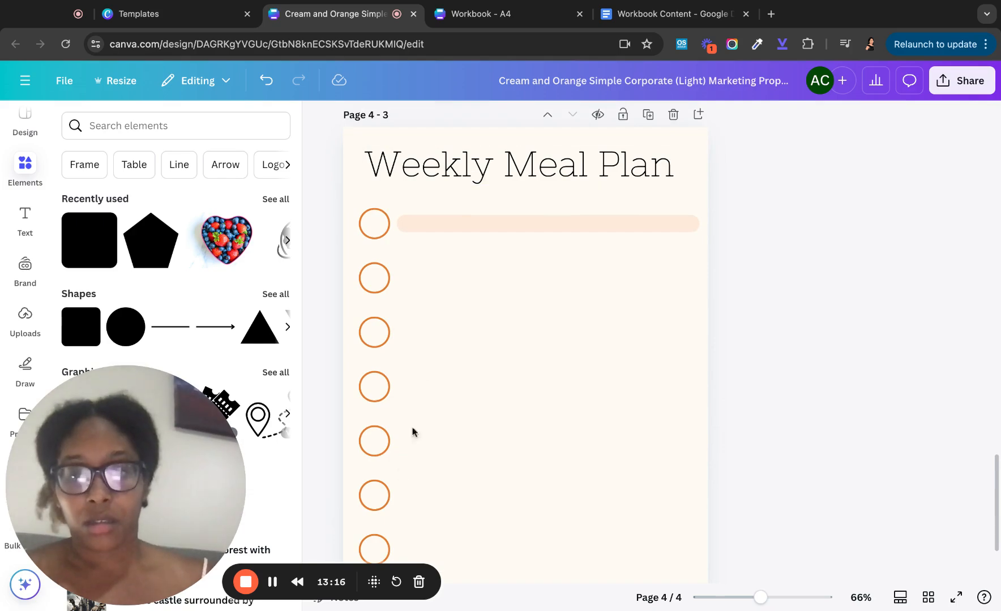
{"action": "scroll", "coordinate": [397, 481], "scroll_direction": "down", "scroll_amount": 2}
{"action": "left_click_drag", "start_coordinate": [399, 503], "coordinate": [390, 112]}
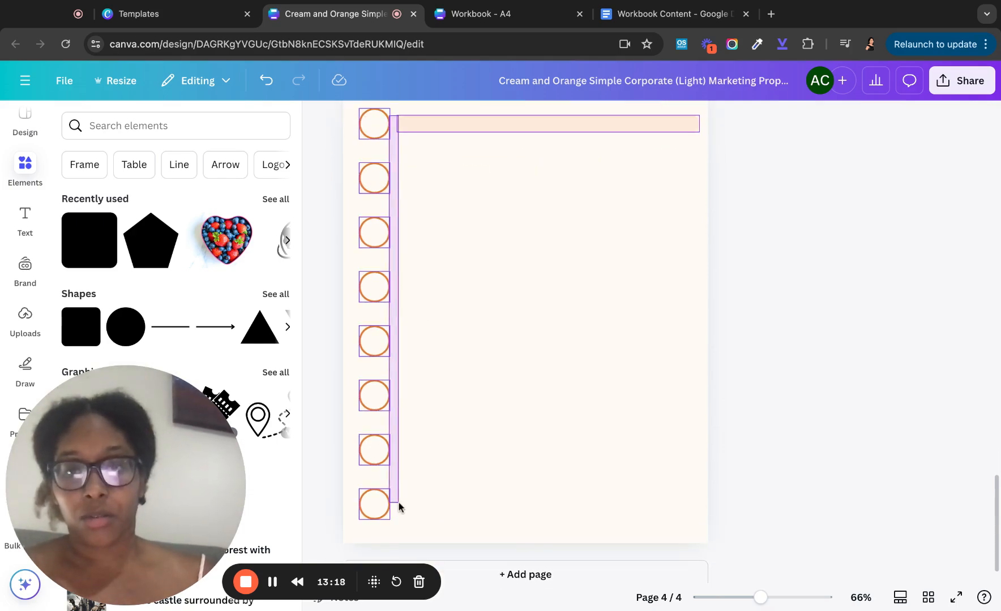
{"action": "left_click", "coordinate": [830, 227]}
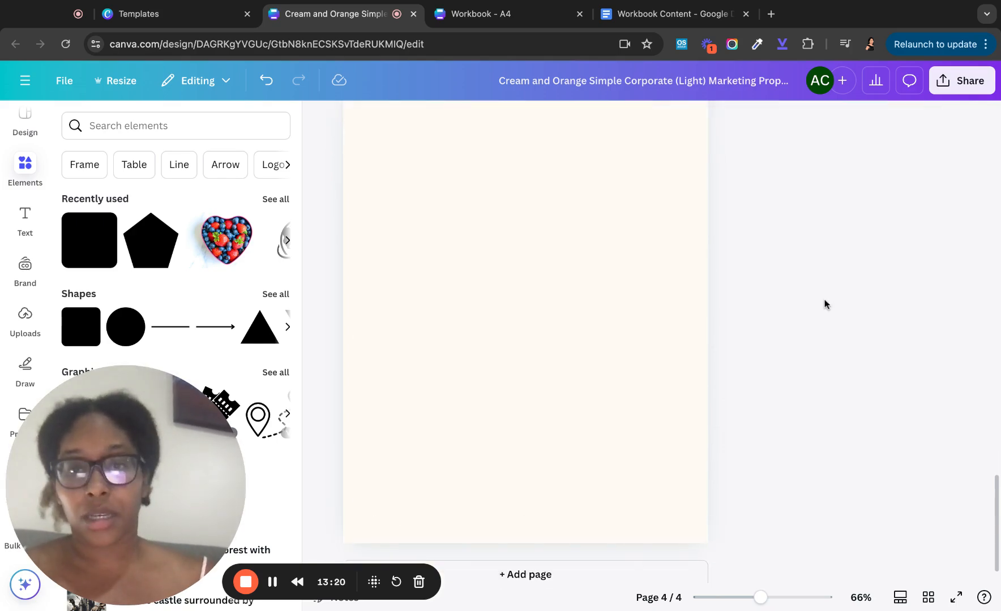
{"action": "scroll", "coordinate": [824, 304], "scroll_direction": "up", "scroll_amount": 5}
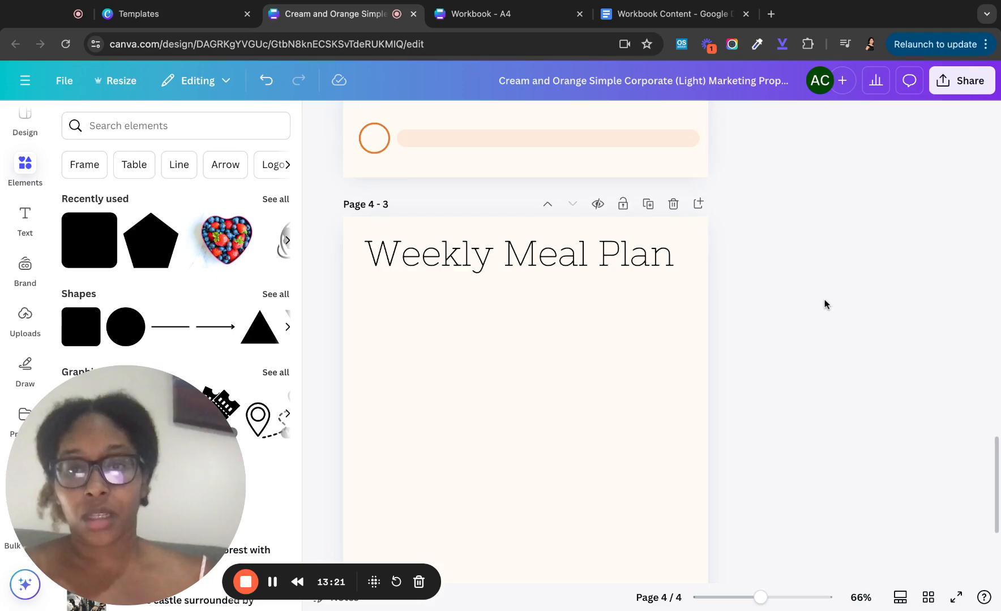
- Add a 'MON' subheading and place it at the left under the Weekly Meal Plan title
{"action": "left_click", "coordinate": [23, 217]}
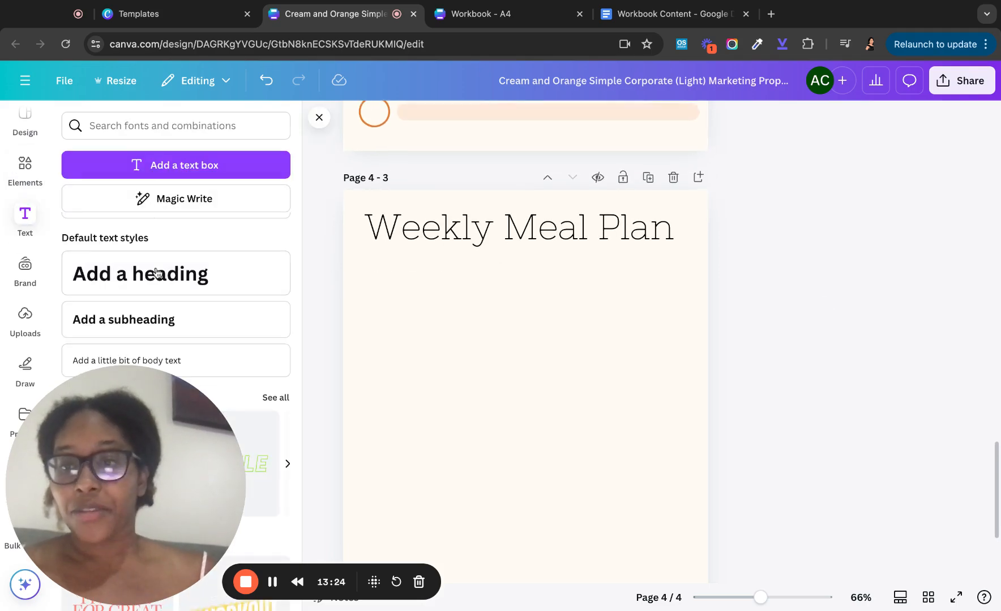
{"action": "left_click", "coordinate": [143, 324]}
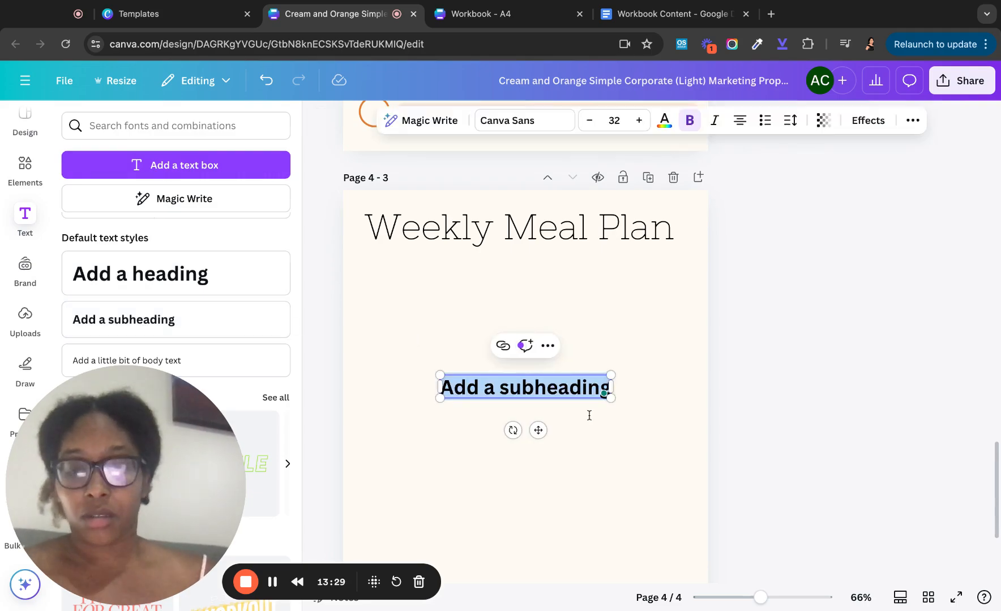
{"action": "type", "text": "MON"}
{"action": "left_click", "coordinate": [583, 376]}
{"action": "left_click", "coordinate": [531, 389]}
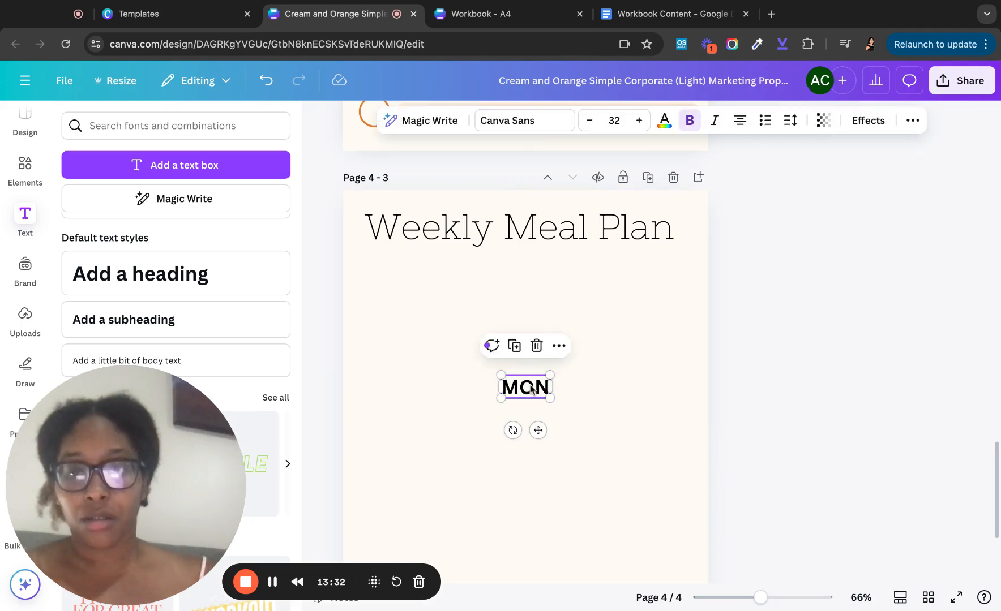
{"action": "left_click_drag", "start_coordinate": [531, 389], "coordinate": [385, 284]}
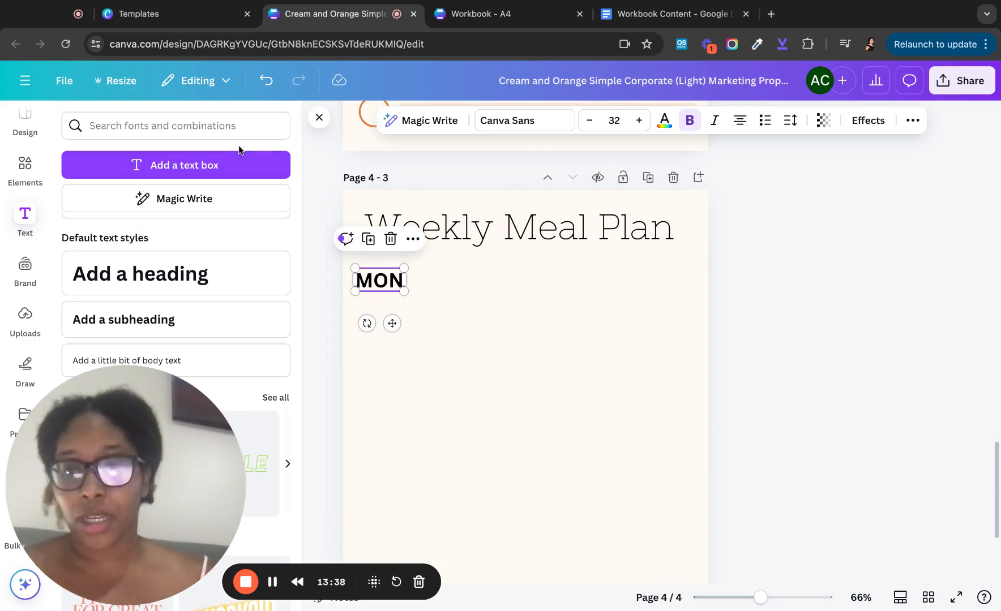
{"action": "left_click", "coordinate": [321, 119]}
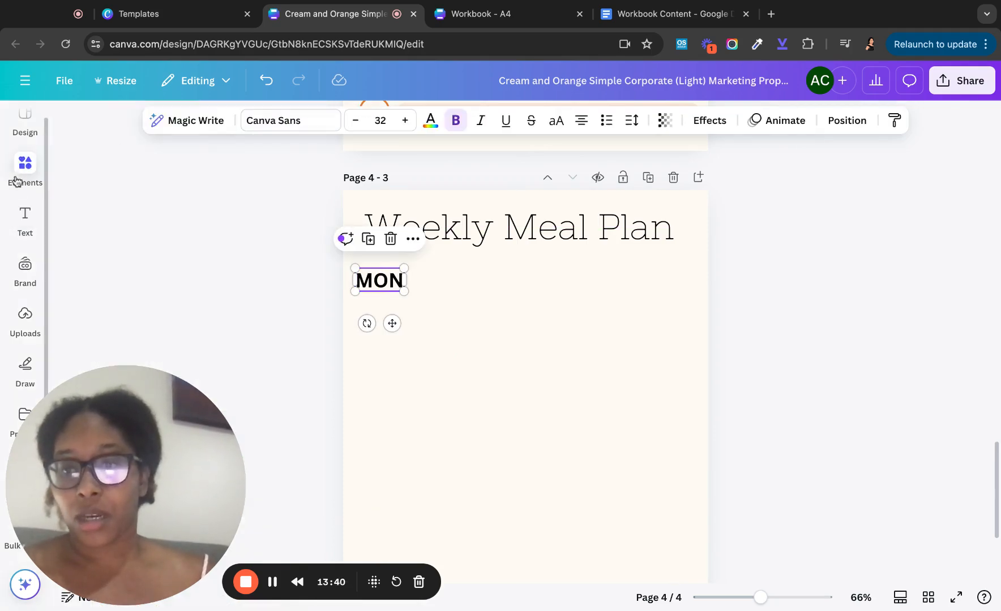
{"action": "left_click", "coordinate": [30, 158]}
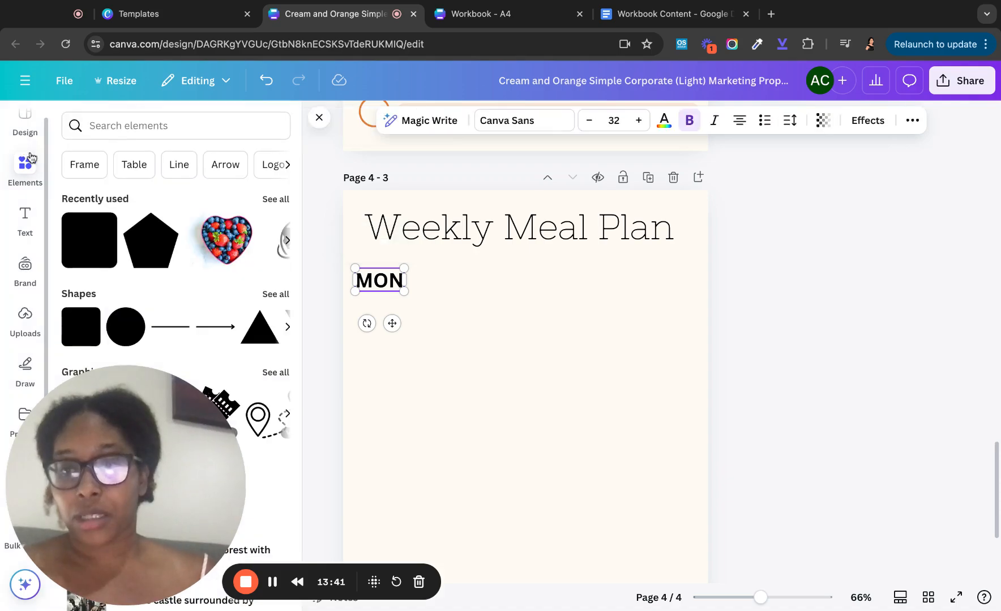
- Add a straight line beside MON, thin it to weight 1, and extend it to the right edge
{"action": "left_click", "coordinate": [172, 327]}
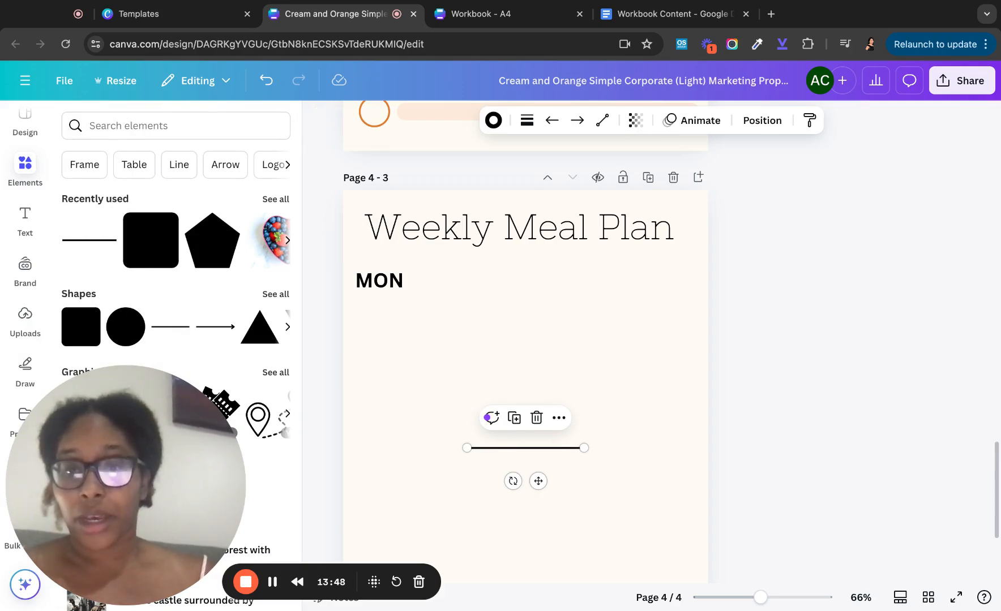
{"action": "left_click_drag", "start_coordinate": [516, 449], "coordinate": [458, 292]}
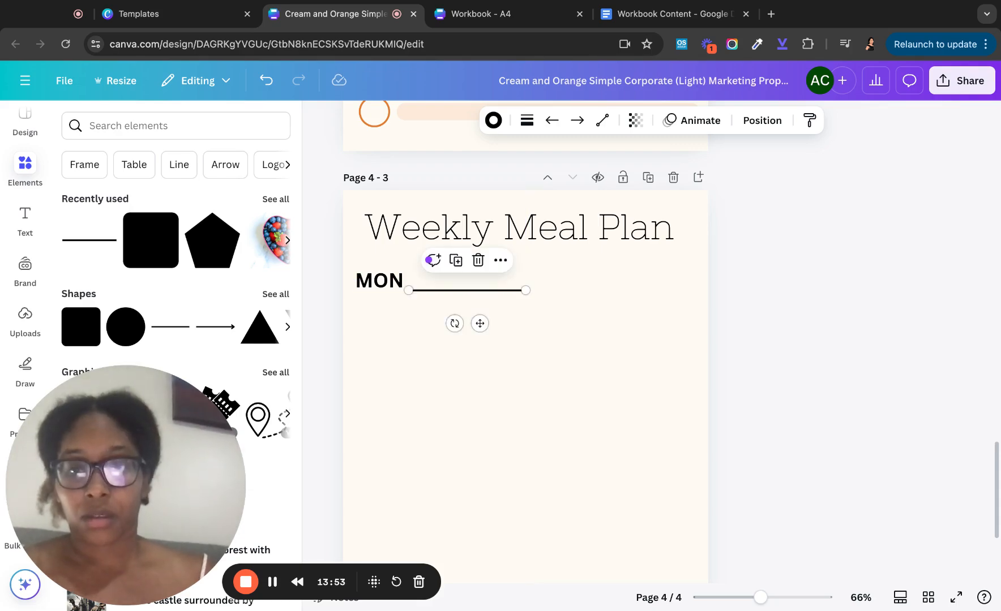
{"action": "left_click", "coordinate": [527, 119]}
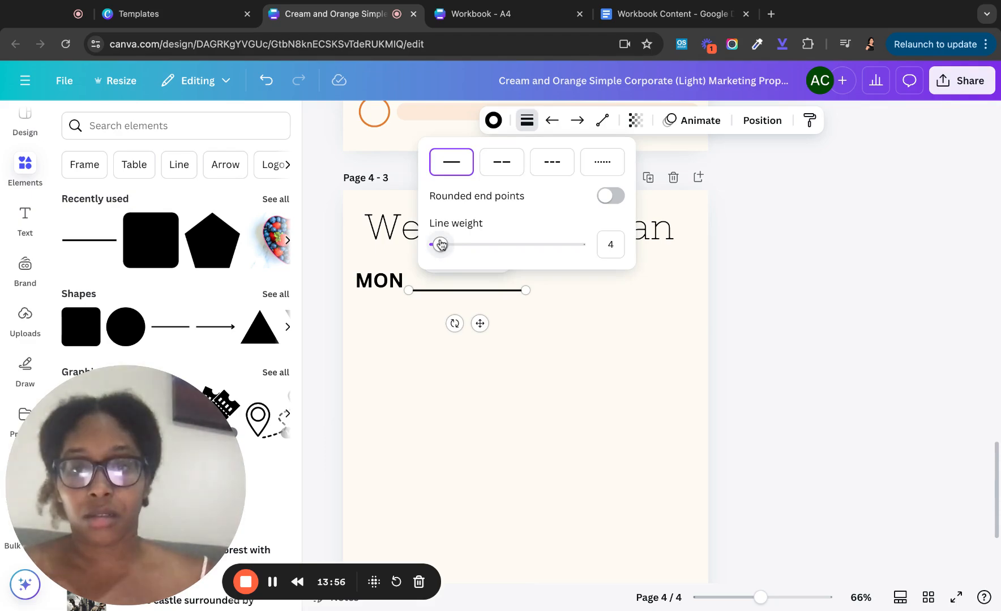
{"action": "left_click_drag", "start_coordinate": [441, 245], "coordinate": [438, 244]}
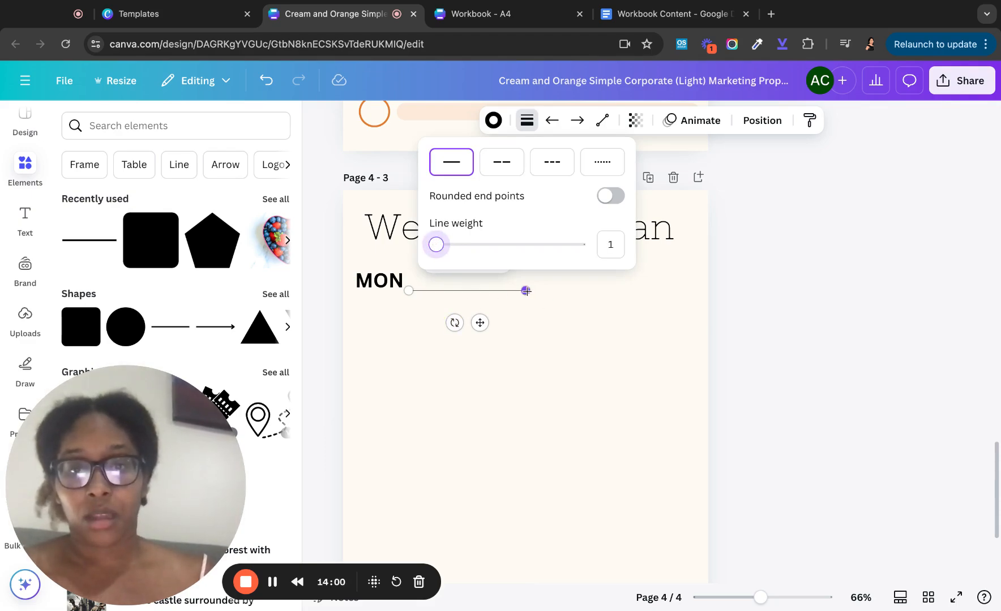
{"action": "left_click_drag", "start_coordinate": [526, 291], "coordinate": [708, 292]}
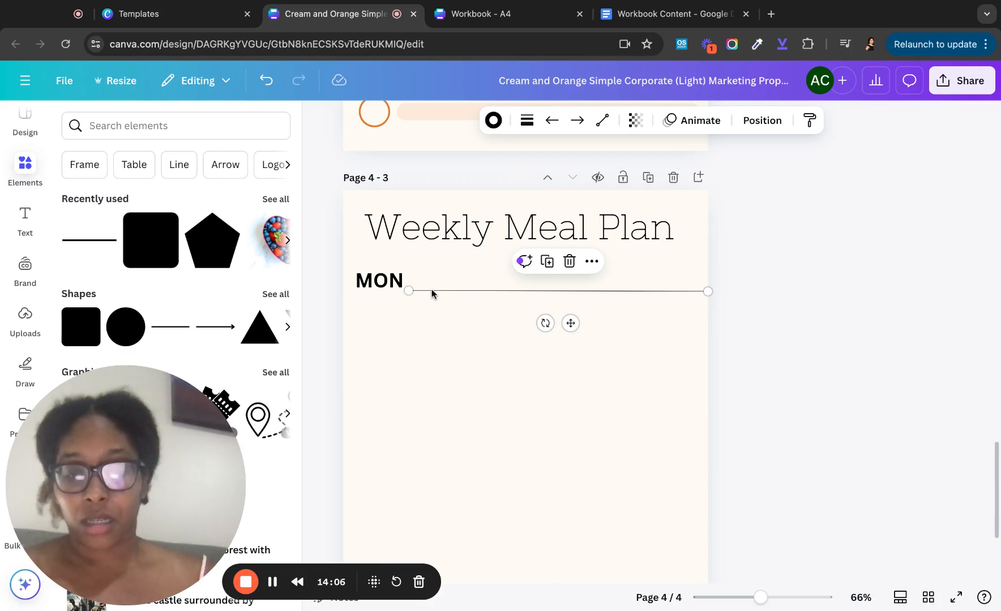
- Duplicate the line twice, stacking full-width copies beneath the MON label
{"action": "key", "text": "super+d"}
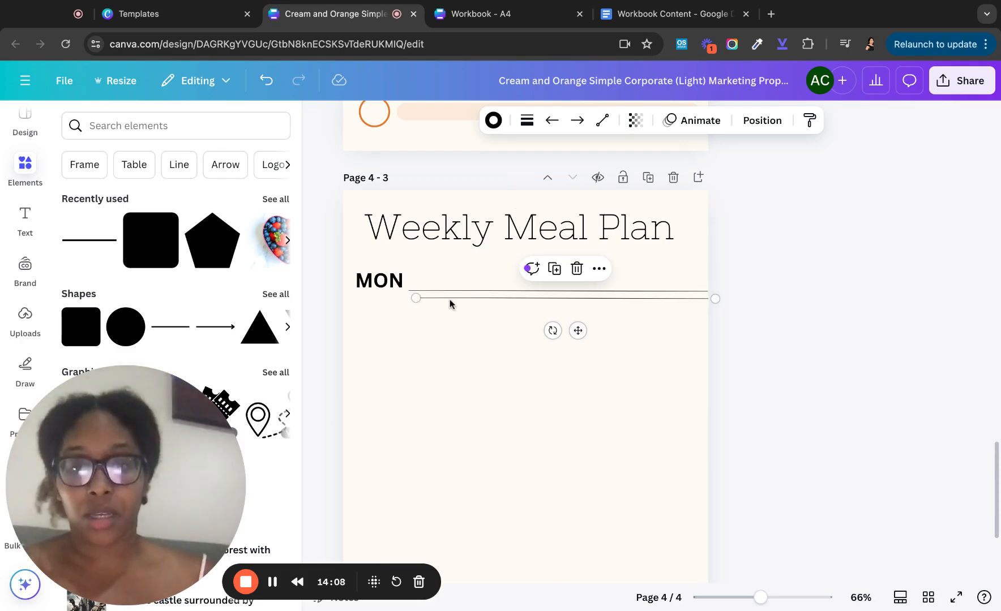
{"action": "left_click_drag", "start_coordinate": [451, 302], "coordinate": [391, 311]}
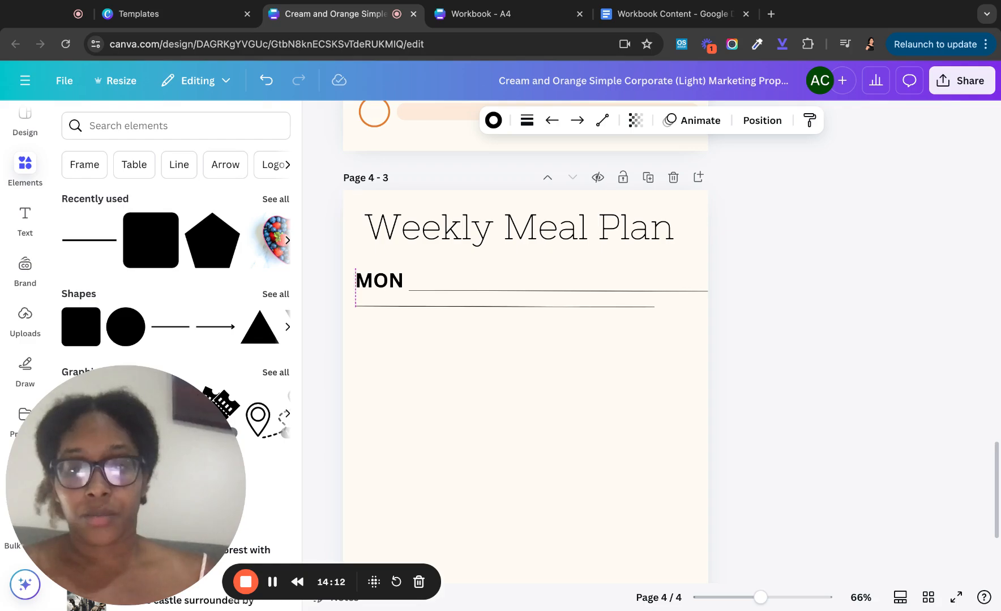
{"action": "left_click_drag", "start_coordinate": [390, 310], "coordinate": [390, 314]}
{"action": "left_click_drag", "start_coordinate": [482, 307], "coordinate": [482, 309]}
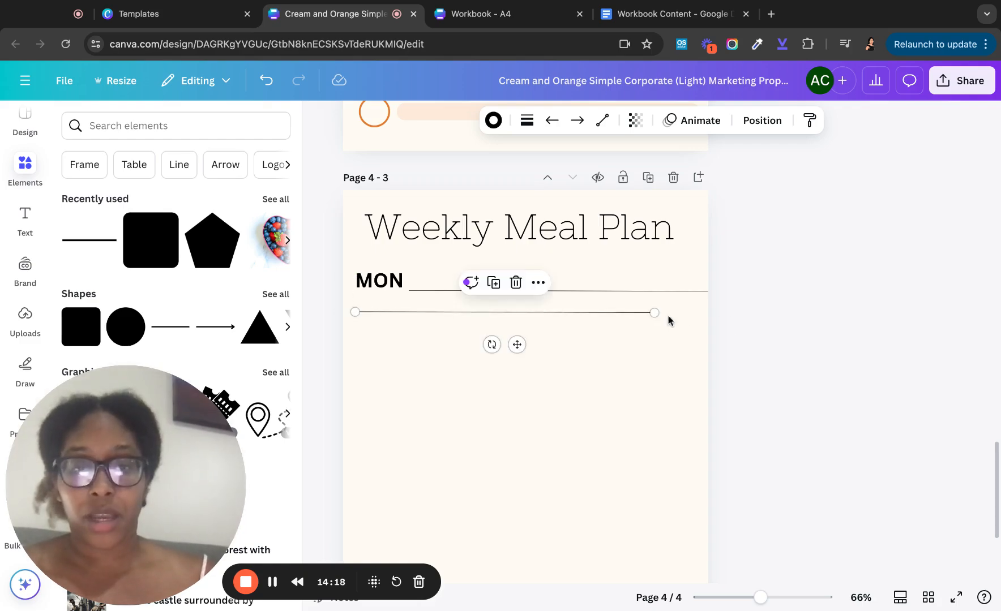
{"action": "left_click_drag", "start_coordinate": [654, 312], "coordinate": [707, 311]}
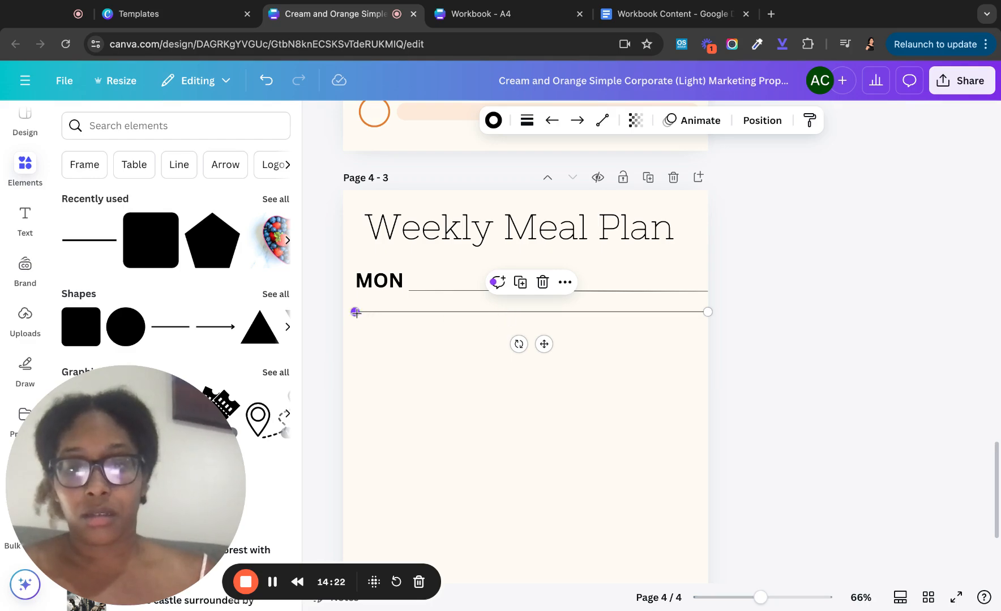
{"action": "left_click_drag", "start_coordinate": [354, 311], "coordinate": [342, 311]}
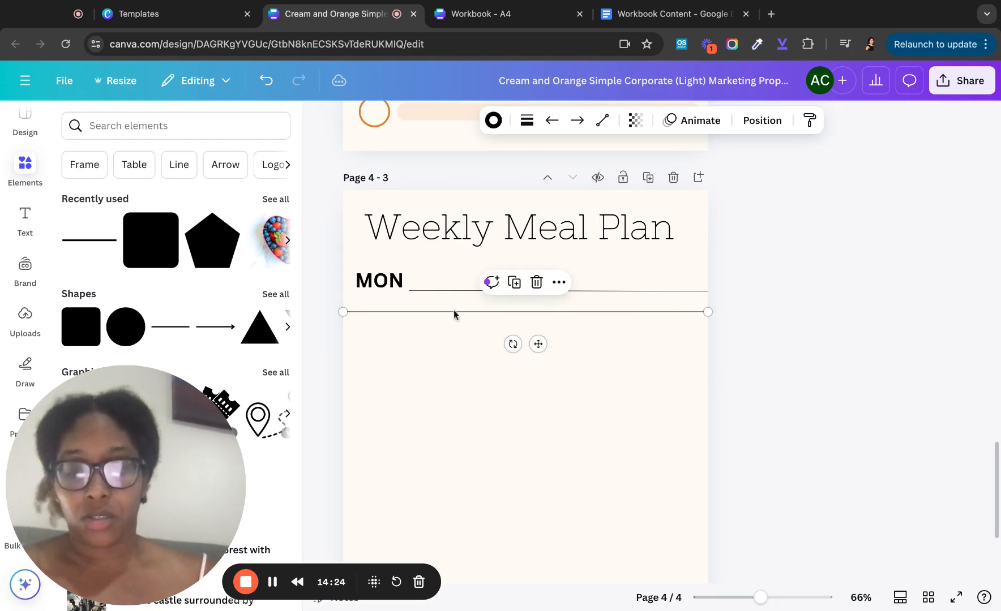
{"action": "key", "text": "super+d"}
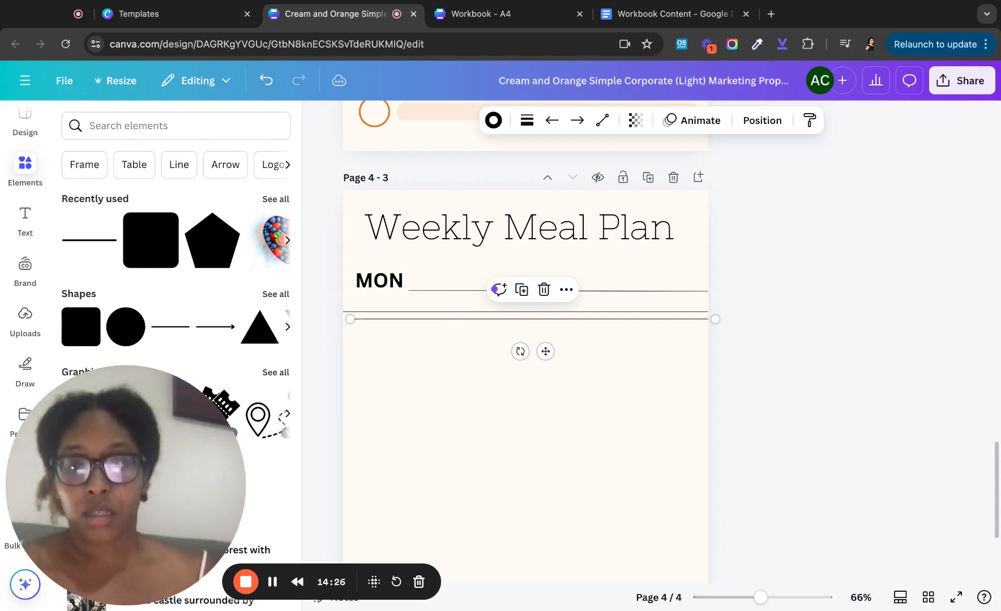
{"action": "left_click_drag", "start_coordinate": [449, 324], "coordinate": [439, 339]}
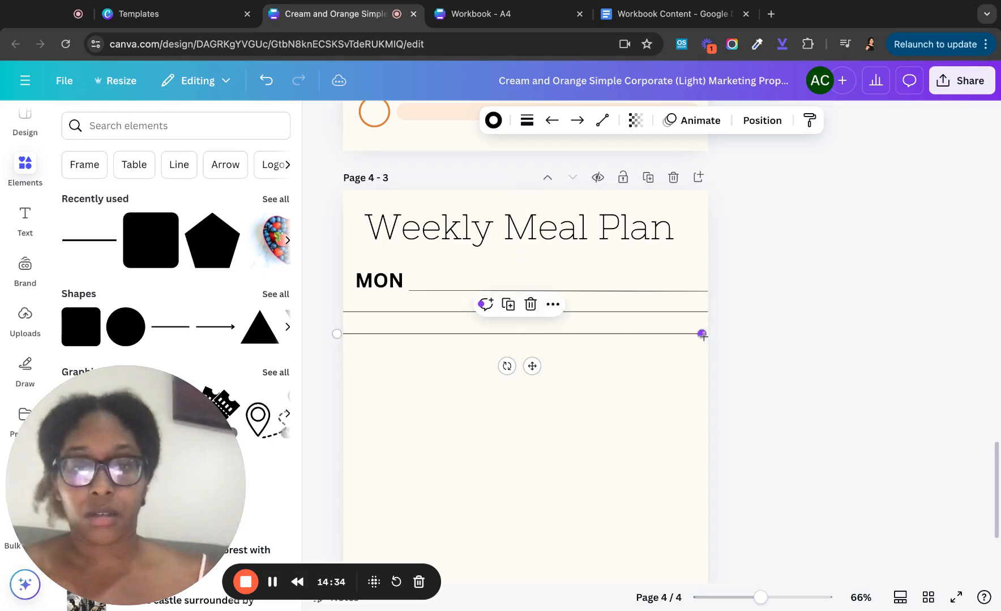
{"action": "left_click_drag", "start_coordinate": [702, 335], "coordinate": [704, 337]}
- Duplicate the MON label with its ruled lines and move the copy below the MON block
{"action": "left_click", "coordinate": [672, 378]}
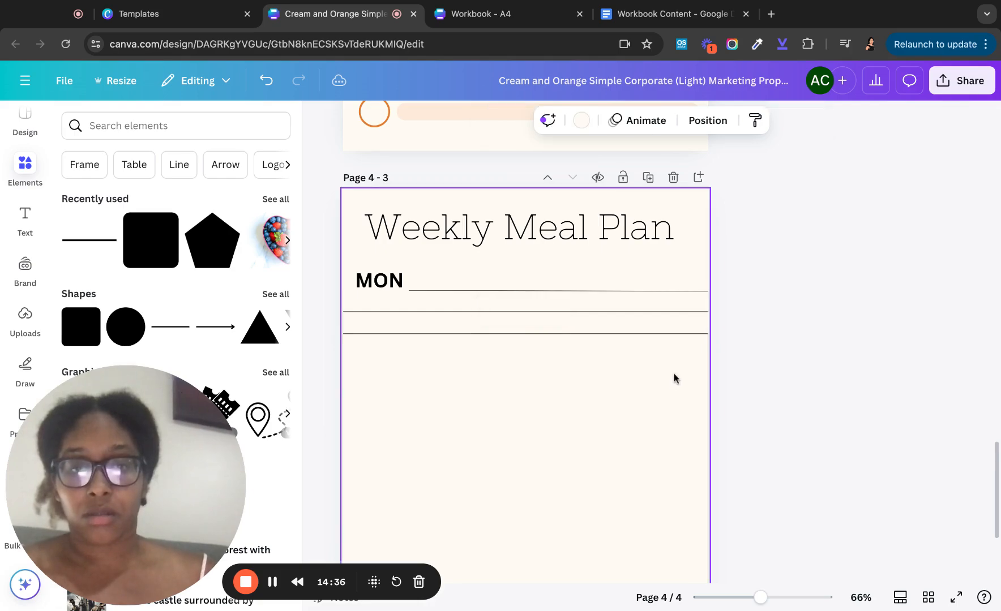
{"action": "left_click_drag", "start_coordinate": [357, 261], "coordinate": [518, 340]}
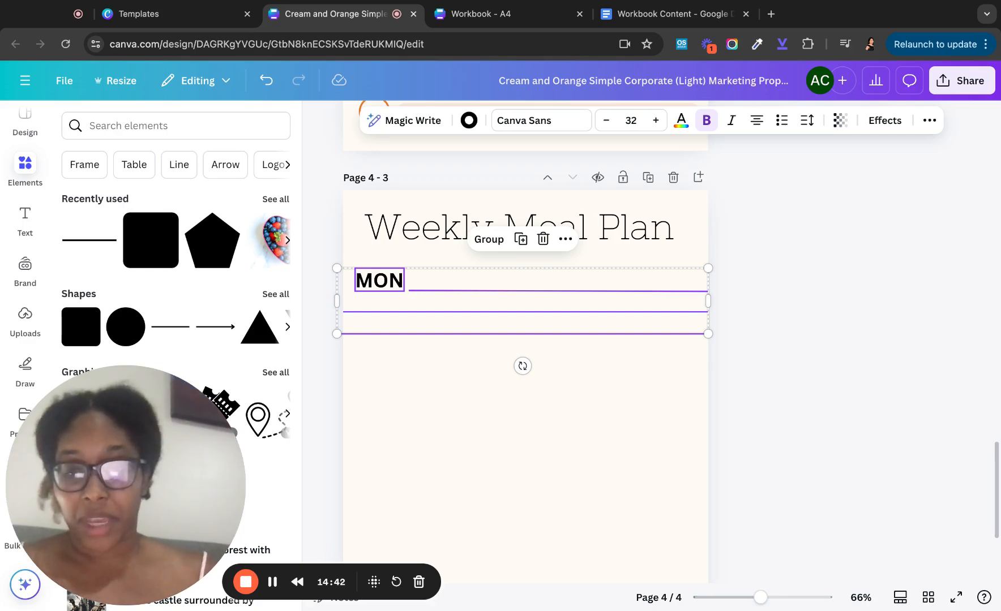
{"action": "key", "text": "super+d"}
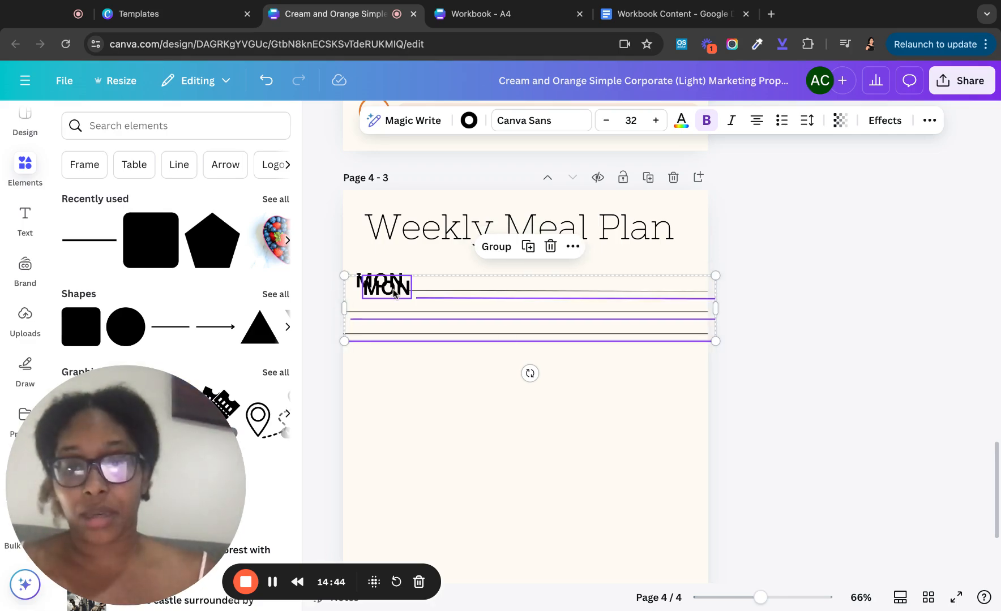
{"action": "key", "text": "shift+Down"}
{"action": "key", "text": "shift+Down"}
{"action": "key", "text": "shift+Down"}
{"action": "key", "text": "shift+Down"}
{"action": "key", "text": "shift+Down"}
{"action": "key", "text": "shift+Down"}
{"action": "key", "text": "shift+Down"}
{"action": "key", "text": "shift+Down"}
{"action": "key", "text": "shift+Down"}
{"action": "key", "text": "shift+Down"}
{"action": "key", "text": "shift+Down"}
{"action": "key", "text": "shift+Down"}
{"action": "key", "text": "shift+Down"}
{"action": "key", "text": "shift+Down"}
{"action": "key", "text": "shift+Down"}
{"action": "key", "text": "shift+Down"}
{"action": "key", "text": "shift+Down"}
{"action": "key", "text": "shift+Down"}
{"action": "key", "text": "shift+Down"}
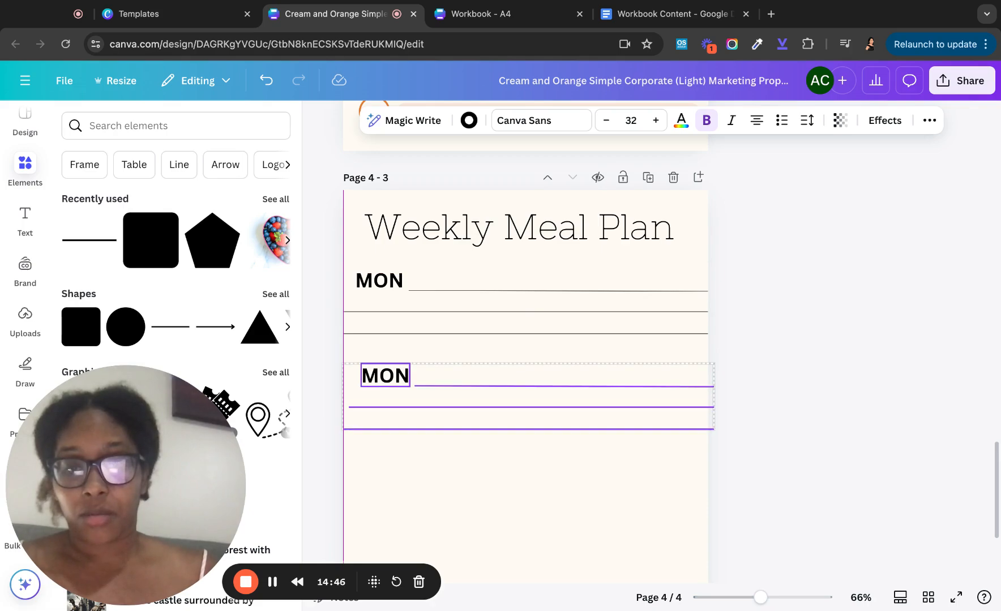
{"action": "key", "text": "Up"}
{"action": "key", "text": "Up"}
{"action": "key", "text": "Left"}
{"action": "key", "text": "Left"}
{"action": "key", "text": "Left"}
{"action": "key", "text": "Left"}
{"action": "key", "text": "Left"}
{"action": "key", "text": "Left"}
{"action": "key", "text": "Left"}
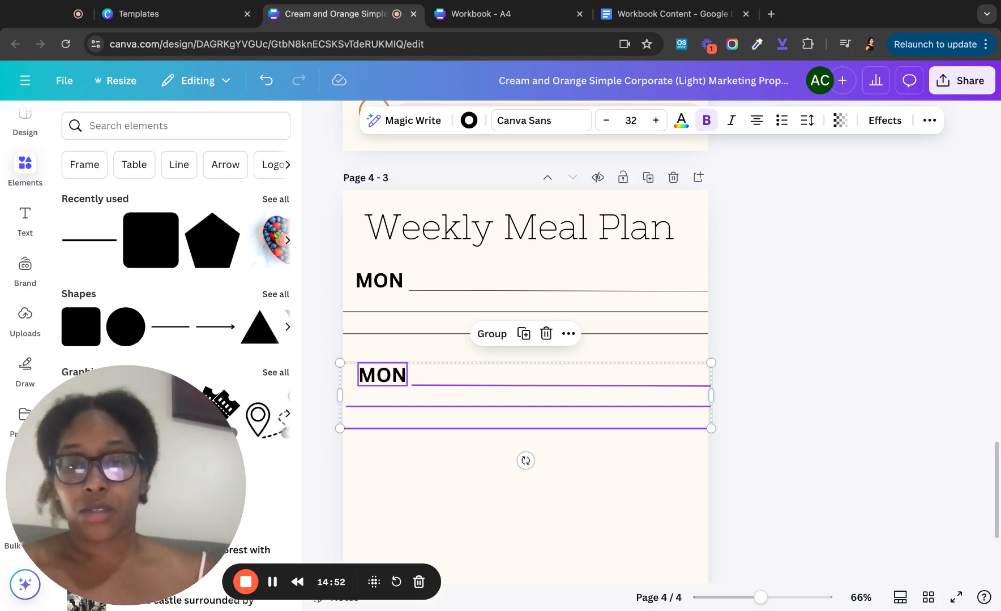
{"action": "left_click", "coordinate": [413, 451]}
- Change the copied label's text from MON to TUE
{"action": "left_click", "coordinate": [383, 375]}
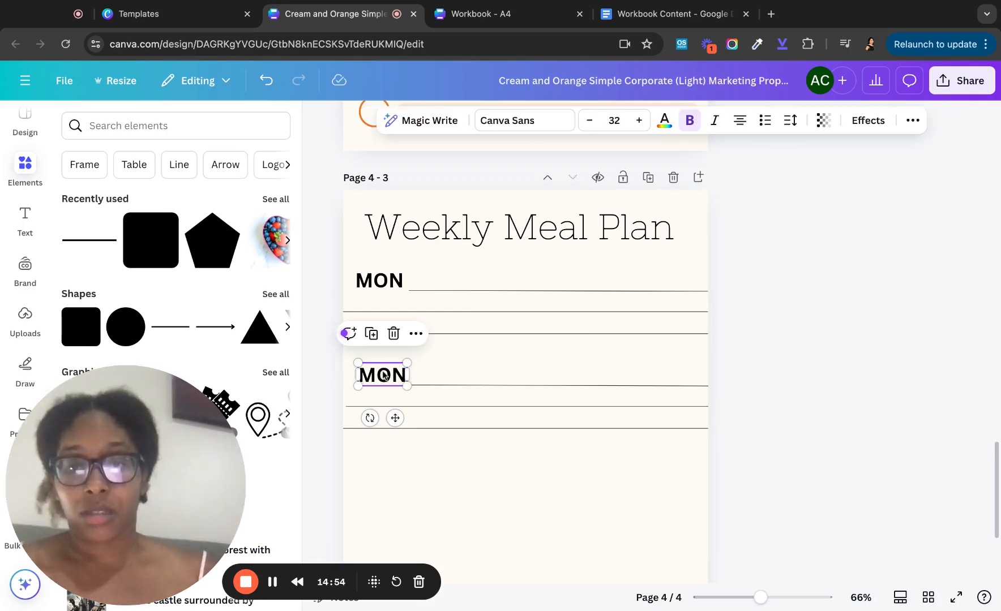
{"action": "double_click", "coordinate": [383, 375]}
{"action": "type", "text": "TUE"}
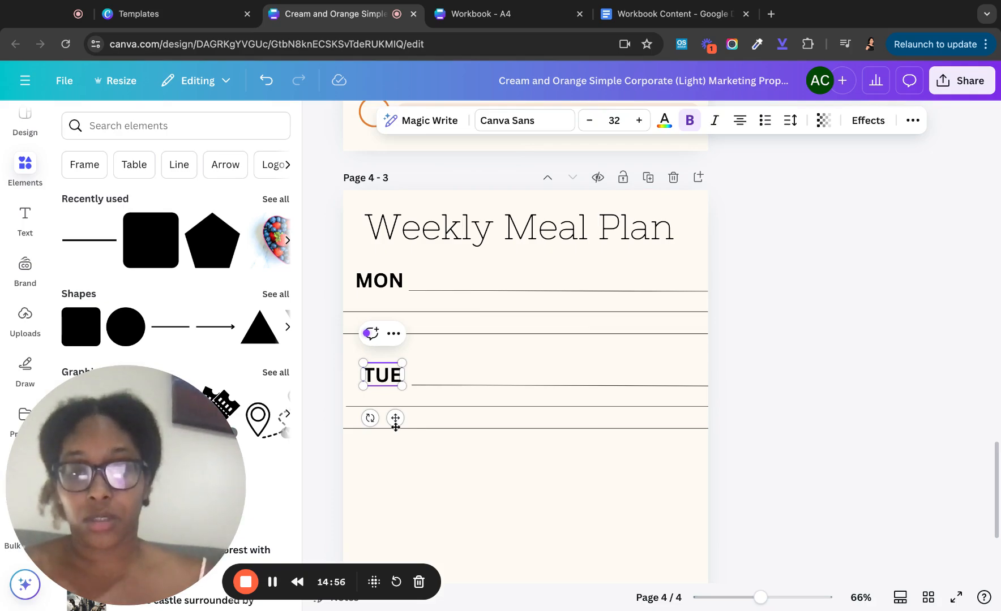
{"action": "left_click", "coordinate": [401, 468]}
- Stretch the ruled lines under TUE and MON out to both page edges
{"action": "scroll", "coordinate": [399, 444], "scroll_direction": "down", "scroll_amount": 2}
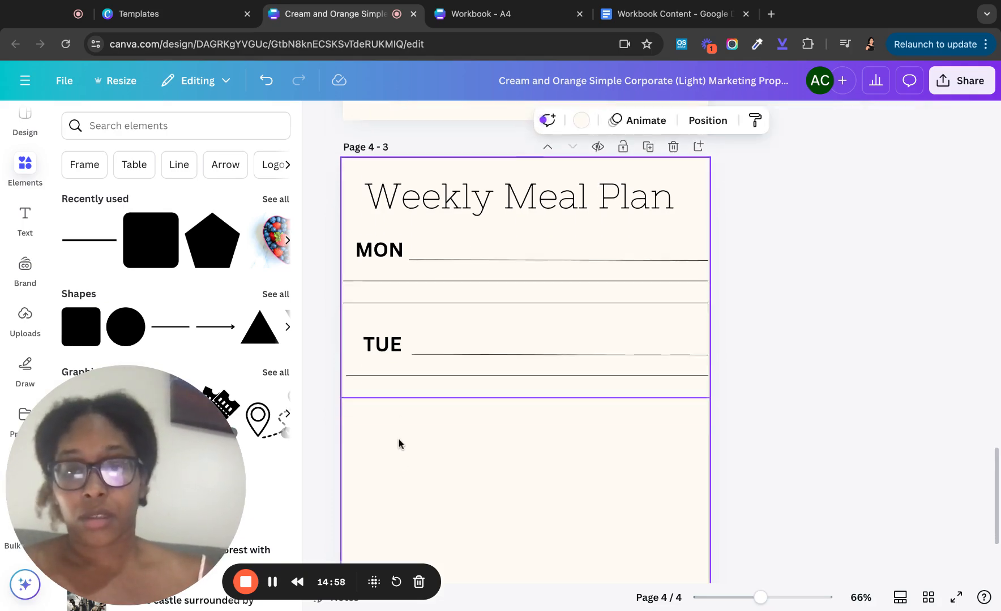
{"action": "scroll", "coordinate": [387, 347], "scroll_direction": "up", "scroll_amount": 5}
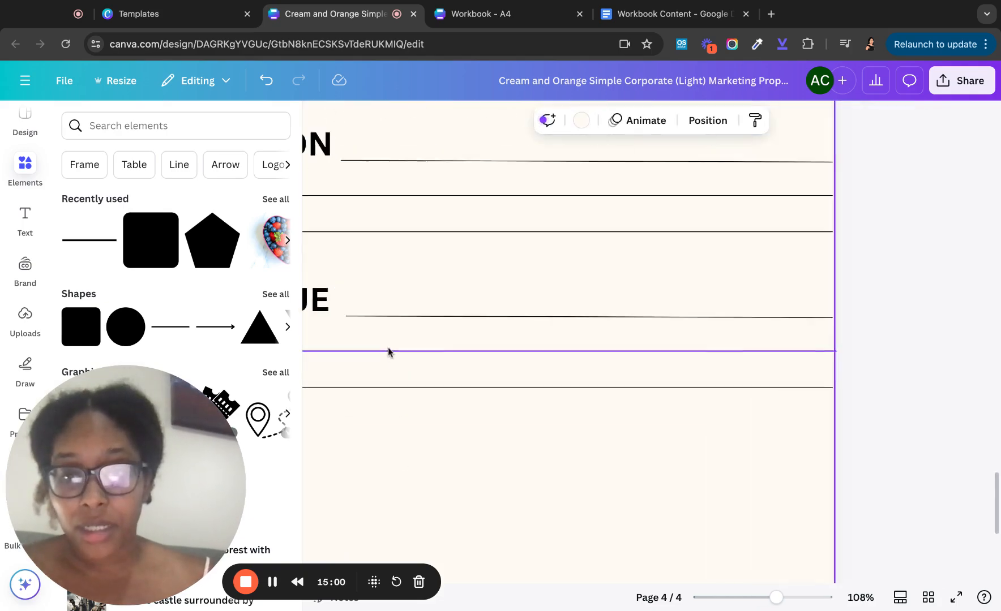
{"action": "scroll", "coordinate": [387, 347], "scroll_direction": "down", "scroll_amount": 1}
{"action": "left_click", "coordinate": [367, 354]}
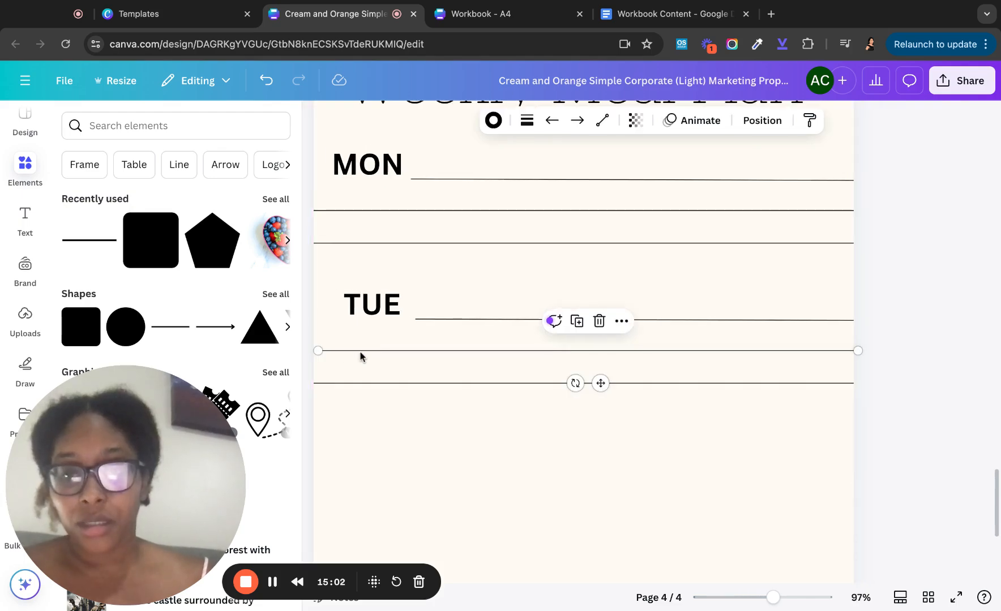
{"action": "left_click_drag", "start_coordinate": [318, 351], "coordinate": [313, 350]}
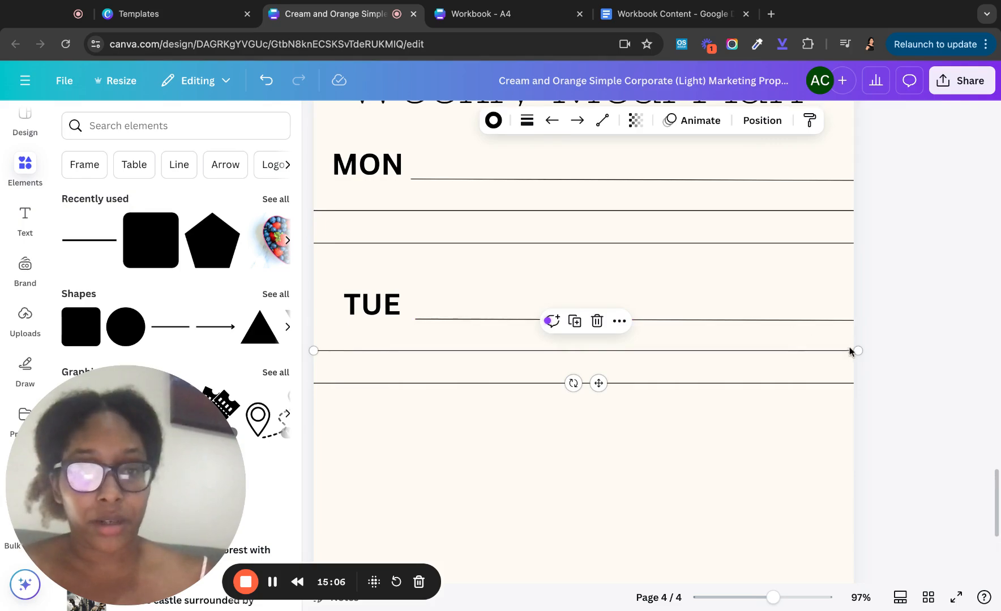
{"action": "left_click_drag", "start_coordinate": [859, 351], "coordinate": [858, 350]}
{"action": "scroll", "coordinate": [797, 281], "scroll_direction": "up", "scroll_amount": 1}
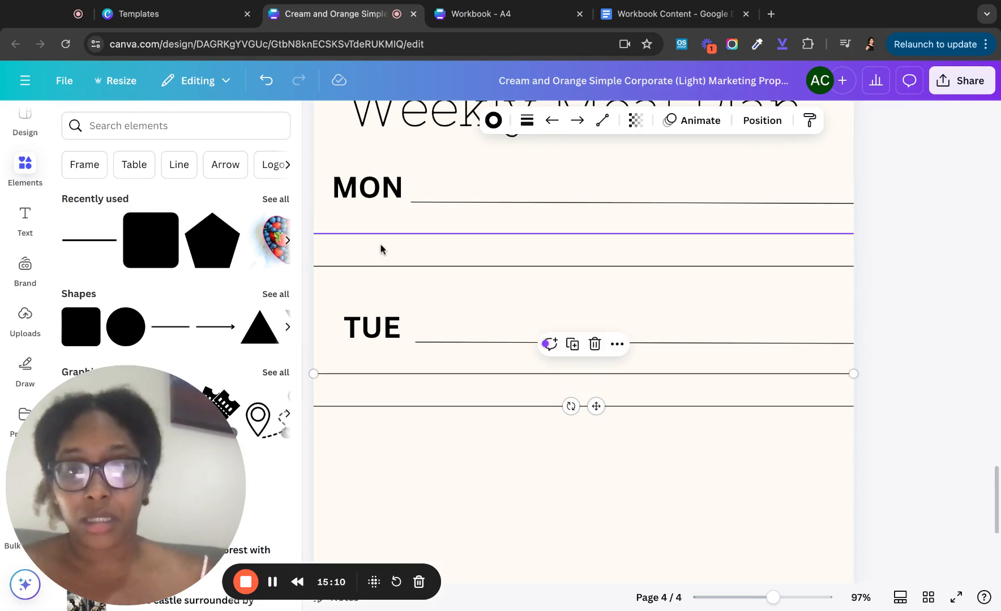
{"action": "left_click", "coordinate": [370, 265]}
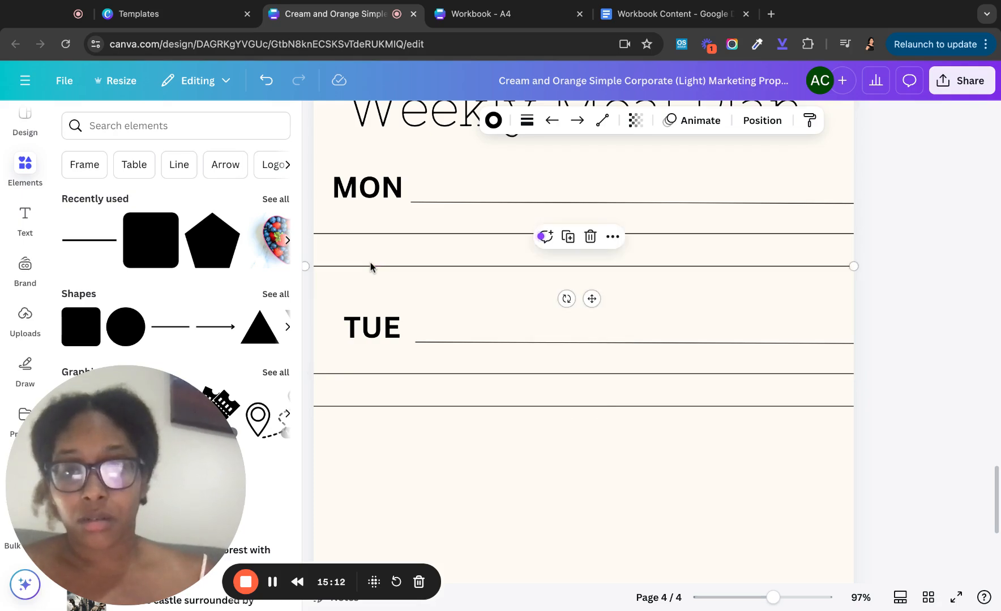
{"action": "left_click_drag", "start_coordinate": [305, 265], "coordinate": [314, 266]}
{"action": "left_click", "coordinate": [348, 234]}
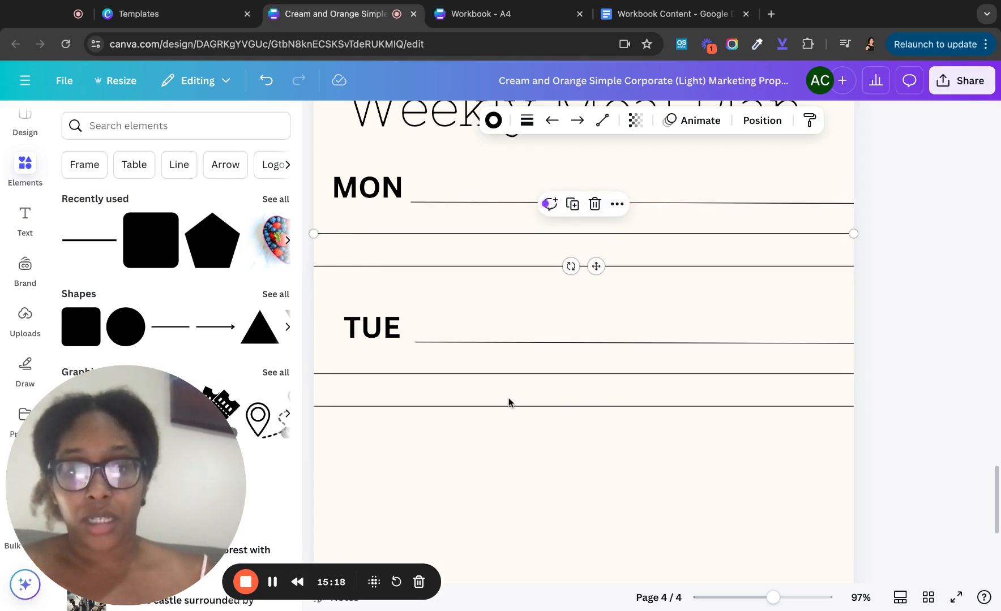
{"action": "scroll", "coordinate": [507, 400], "scroll_direction": "down", "scroll_amount": 2}
{"action": "left_click", "coordinate": [467, 406]}
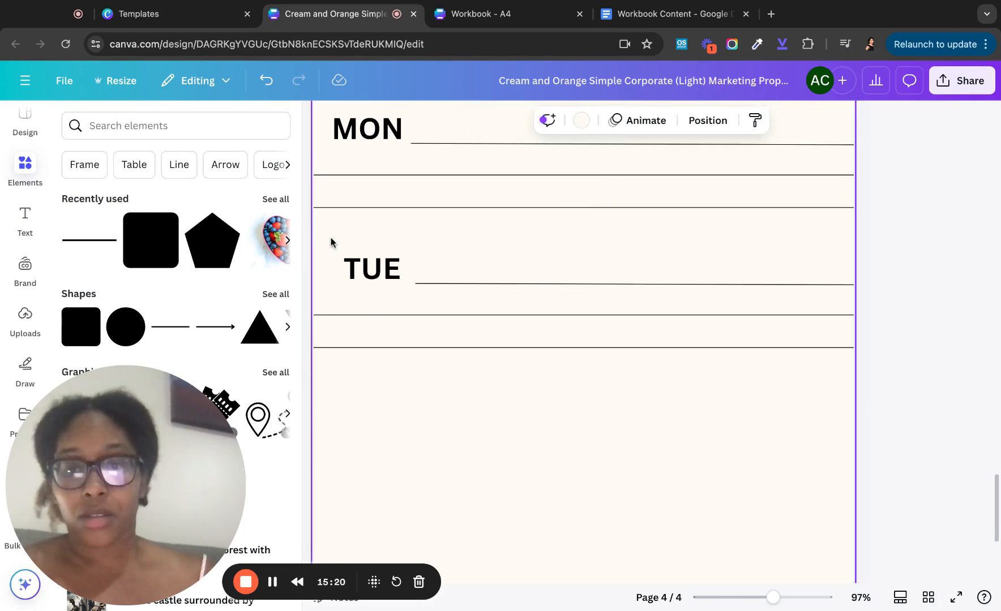
- Duplicate the TUE label with its ruled lines and shift the copy down
{"action": "left_click_drag", "start_coordinate": [330, 237], "coordinate": [639, 381]}
{"action": "key", "text": "ctrl+d"}
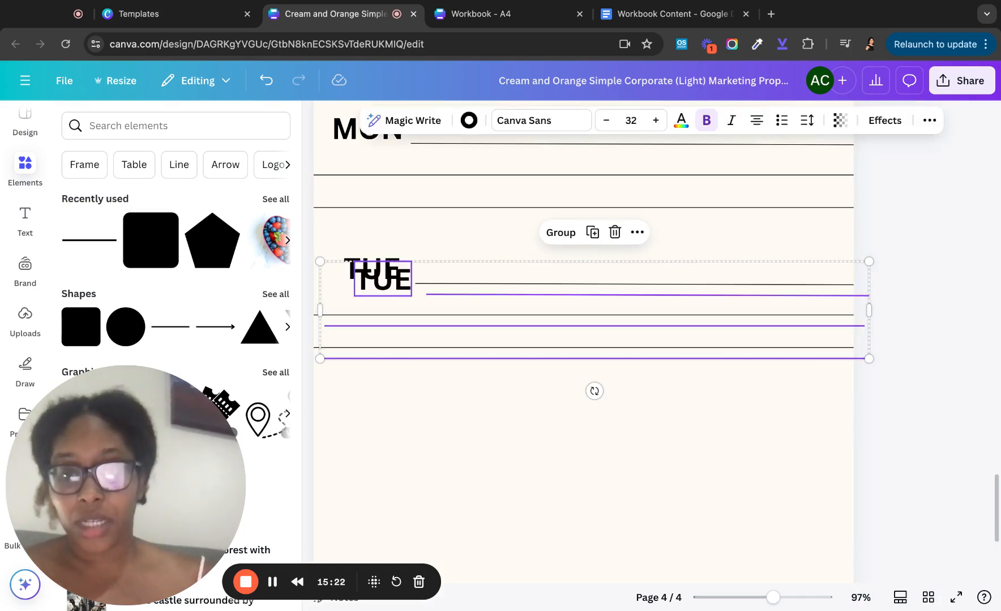
{"action": "key", "text": "shift+Down"}
{"action": "key", "text": "shift+Down"}
{"action": "key", "text": "shift+Down"}
{"action": "key", "text": "shift+Down"}
{"action": "key", "text": "shift+Down"}
{"action": "key", "text": "shift+Down"}
{"action": "key", "text": "shift+Down"}
{"action": "key", "text": "shift+Down"}
{"action": "key", "text": "shift+Down"}
{"action": "key", "text": "shift+Down"}
{"action": "key", "text": "shift+Down"}
{"action": "key", "text": "shift+Down"}
{"action": "key", "text": "shift+Down"}
{"action": "key", "text": "shift+Down"}
{"action": "key", "text": "shift+Down"}
{"action": "key", "text": "shift+Down"}
{"action": "key", "text": "shift+Down"}
{"action": "key", "text": "shift+Down"}
{"action": "key", "text": "shift+Down"}
{"action": "key", "text": "shift+Down"}
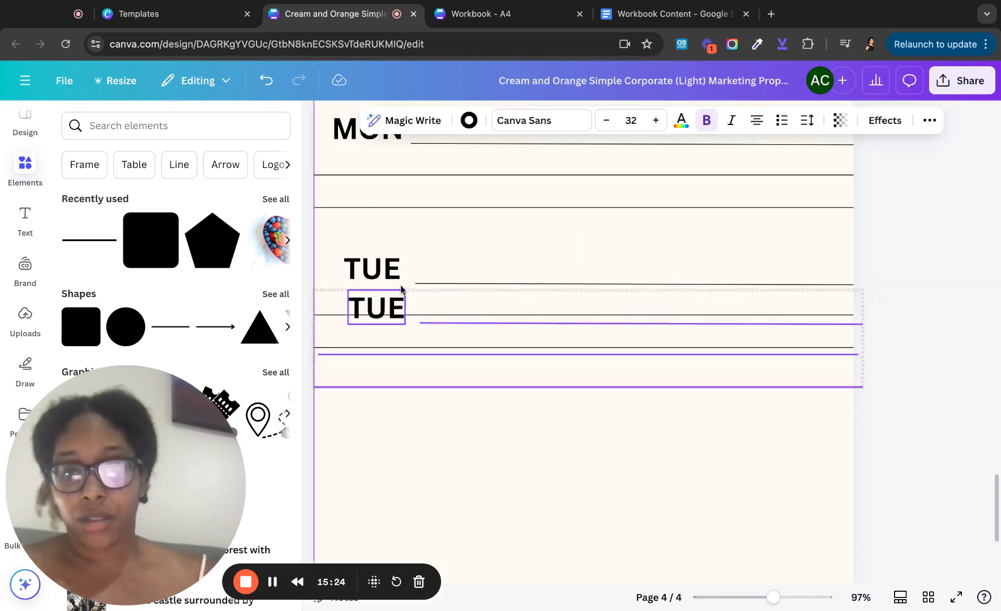
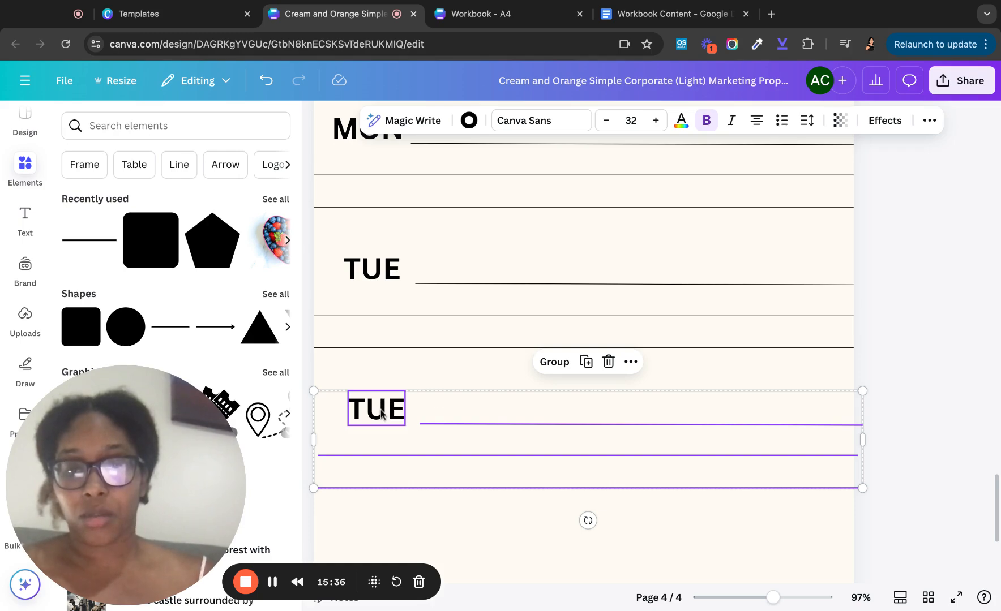
- Retype the copied TUE day label as WED
{"action": "left_click", "coordinate": [437, 378]}
{"action": "left_click", "coordinate": [376, 408]}
{"action": "double_click", "coordinate": [375, 408]}
{"action": "type", "text": "WED"}
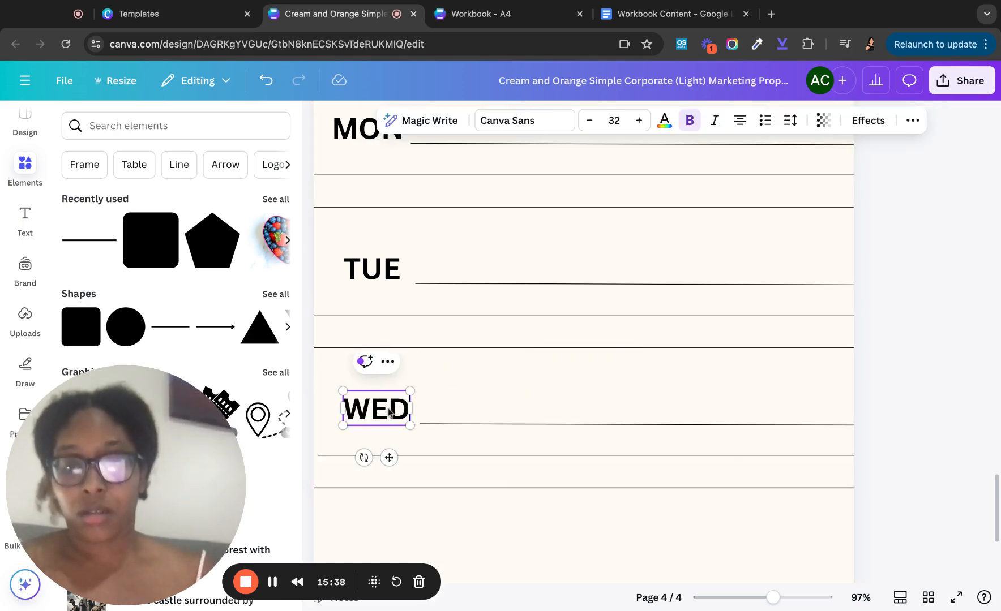
{"action": "left_click", "coordinate": [489, 409]}
{"action": "scroll", "coordinate": [489, 409], "scroll_direction": "down", "scroll_amount": 3}
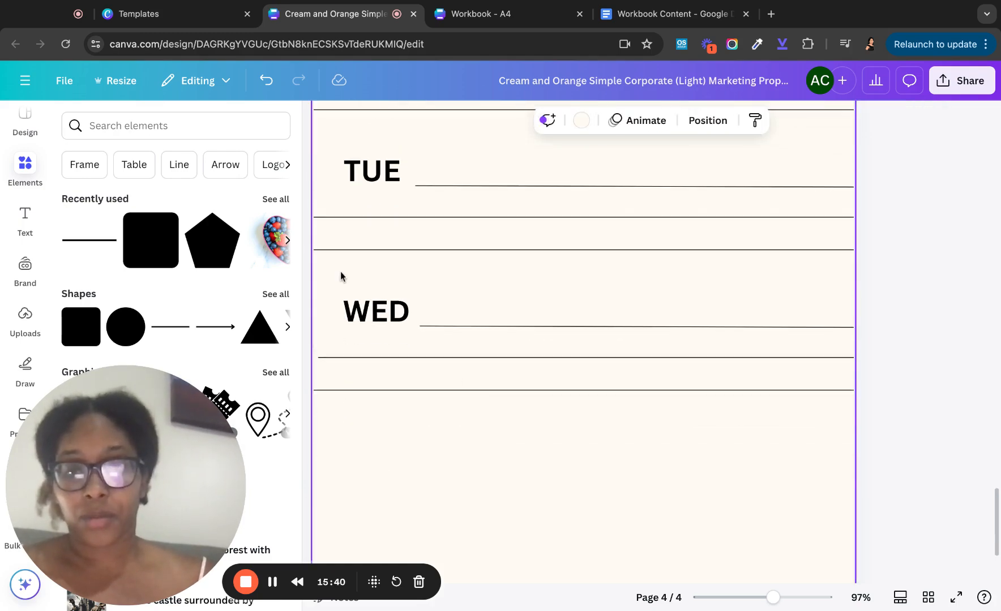
- Duplicate the WED row with its lines below it and rename the copy THU
{"action": "left_click_drag", "start_coordinate": [340, 272], "coordinate": [582, 410]}
{"action": "key", "text": "ctrl+d"}
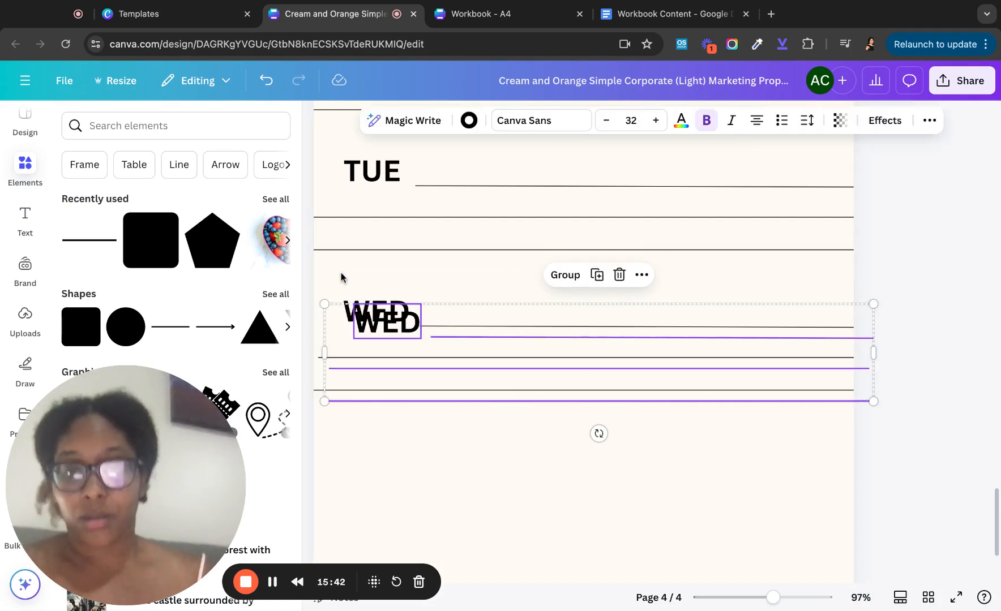
{"action": "mouse_move", "coordinate": [406, 331]}
{"action": "left_mouse_down"}
{"action": "mouse_move", "coordinate": [406, 487]}
{"action": "mouse_move", "coordinate": [396, 461]}
{"action": "left_mouse_up"}
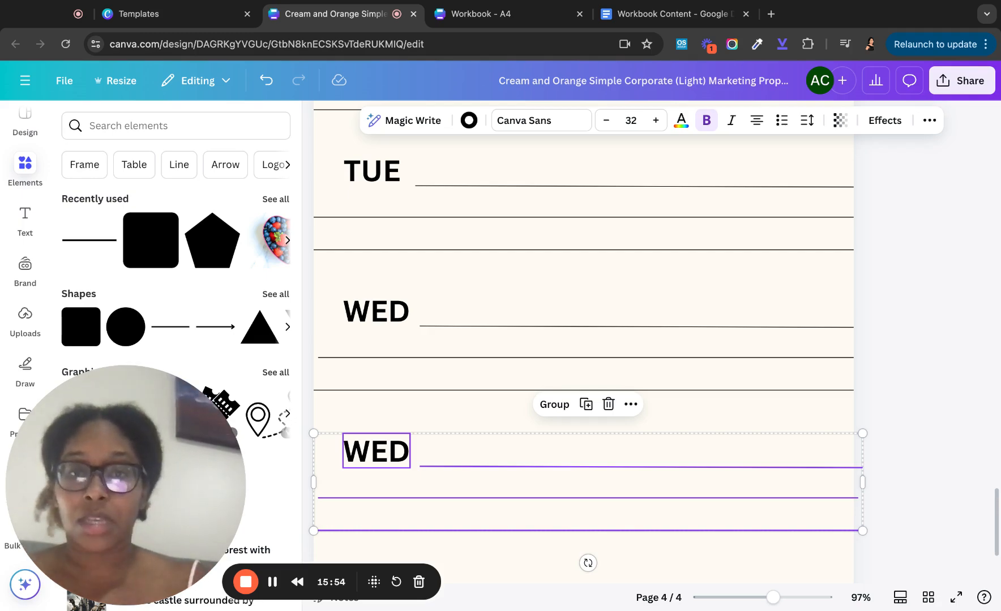
{"action": "left_click", "coordinate": [396, 455]}
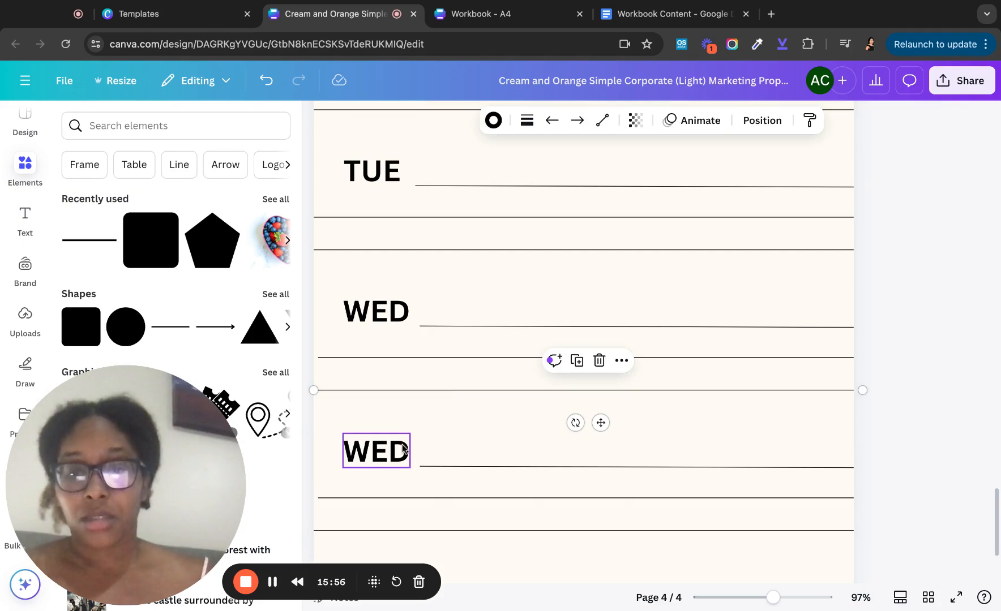
{"action": "double_click", "coordinate": [378, 460]}
{"action": "type", "text": "THUR"}
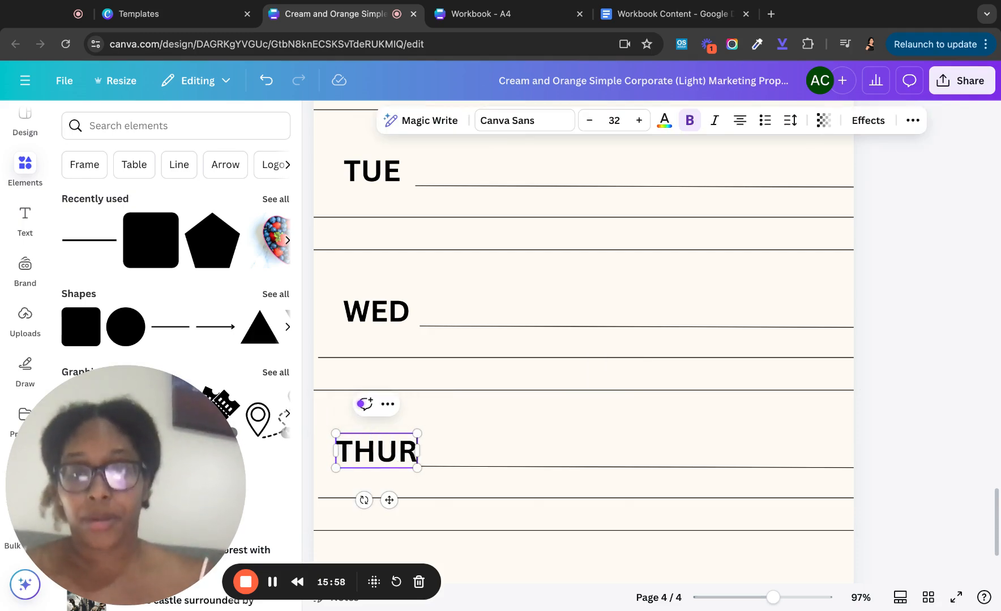
{"action": "key", "text": "BackSpace"}
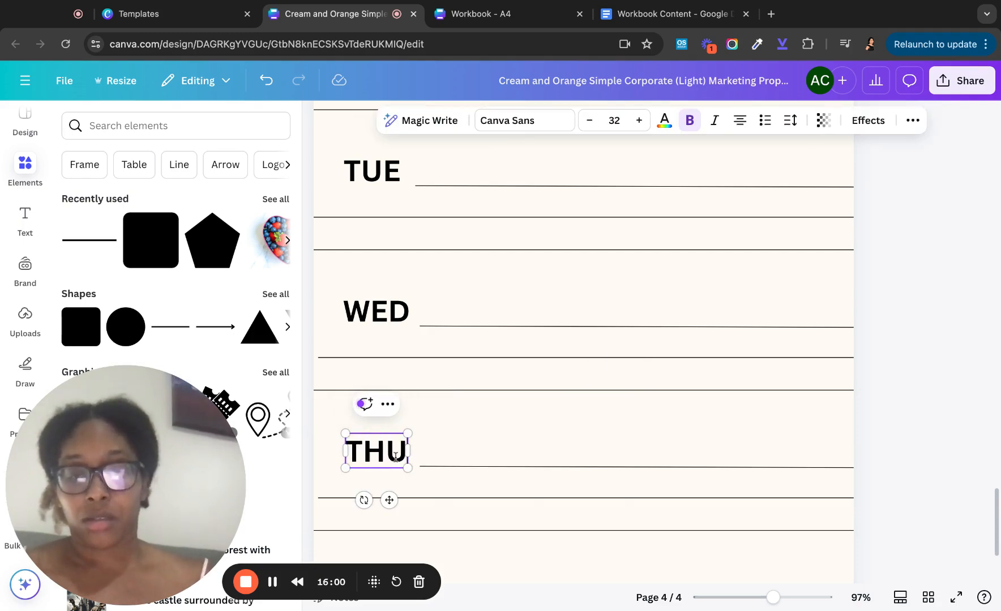
{"action": "type", "text": "R"}
{"action": "key", "text": "BackSpace"}
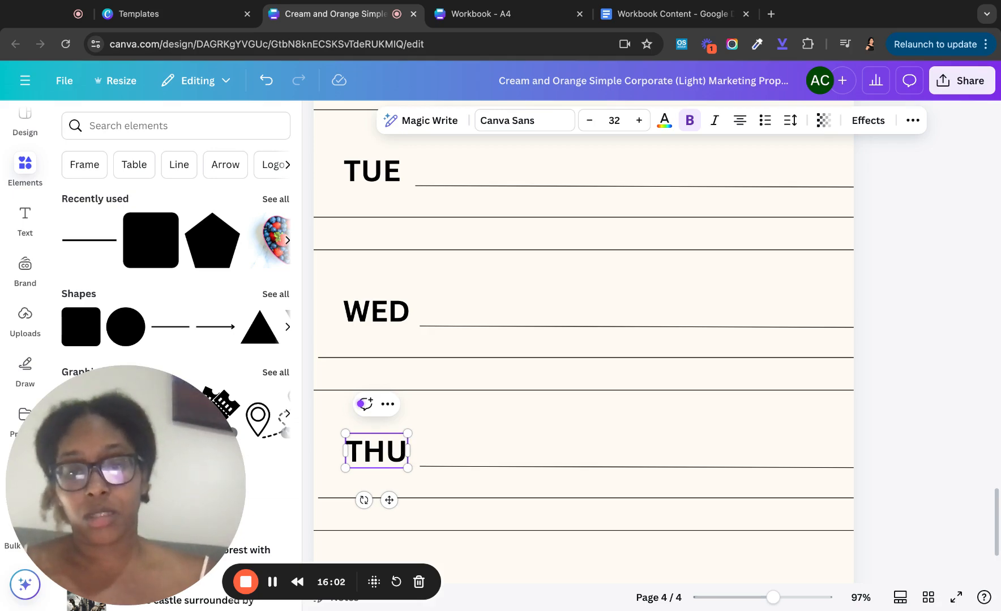
{"action": "left_click", "coordinate": [511, 419]}
{"action": "scroll", "coordinate": [493, 447], "scroll_direction": "down", "scroll_amount": 4}
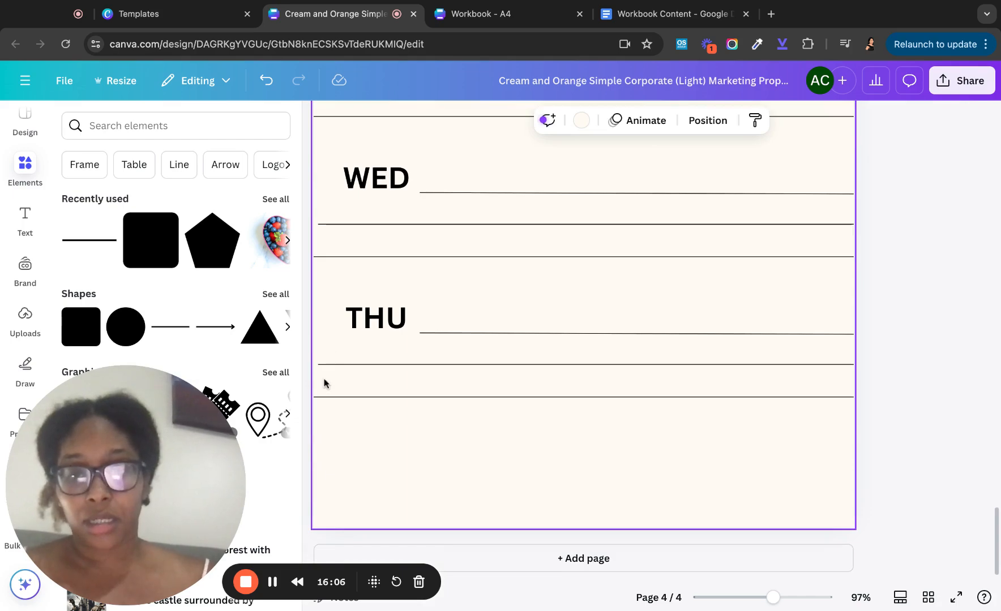
- Stretch the lines under THU and WED out to both page edges
{"action": "left_click", "coordinate": [323, 365]}
{"action": "left_click_drag", "start_coordinate": [318, 364], "coordinate": [314, 365]}
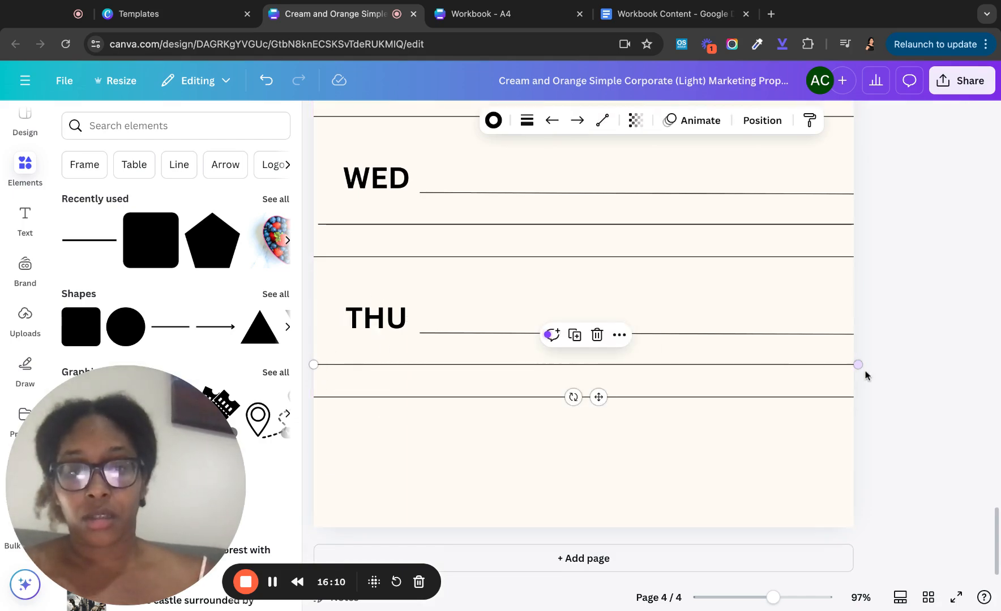
{"action": "left_click_drag", "start_coordinate": [857, 365], "coordinate": [858, 365]}
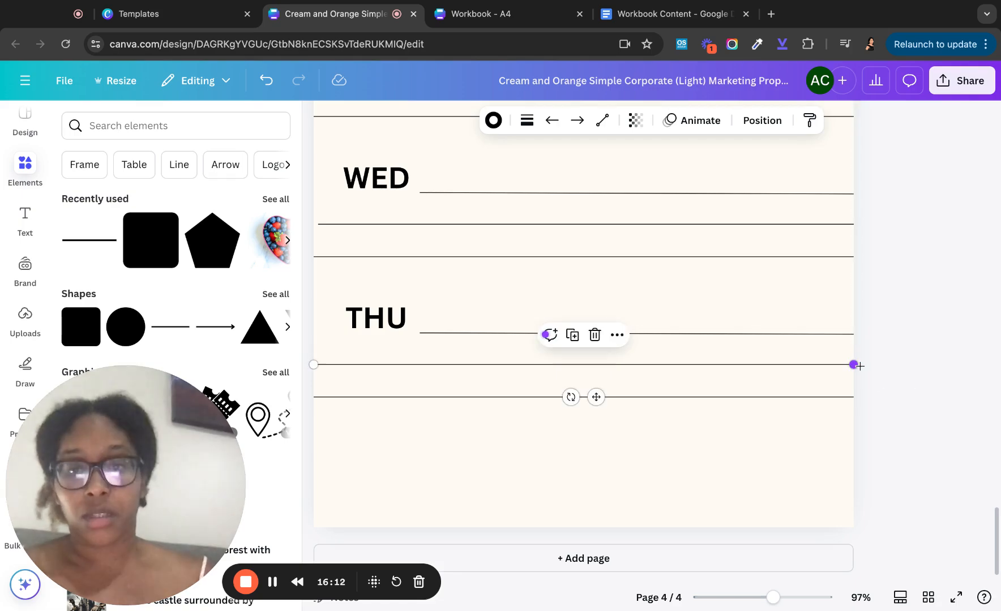
{"action": "scroll", "coordinate": [496, 275], "scroll_direction": "up", "scroll_amount": 1}
{"action": "left_click", "coordinate": [332, 240]}
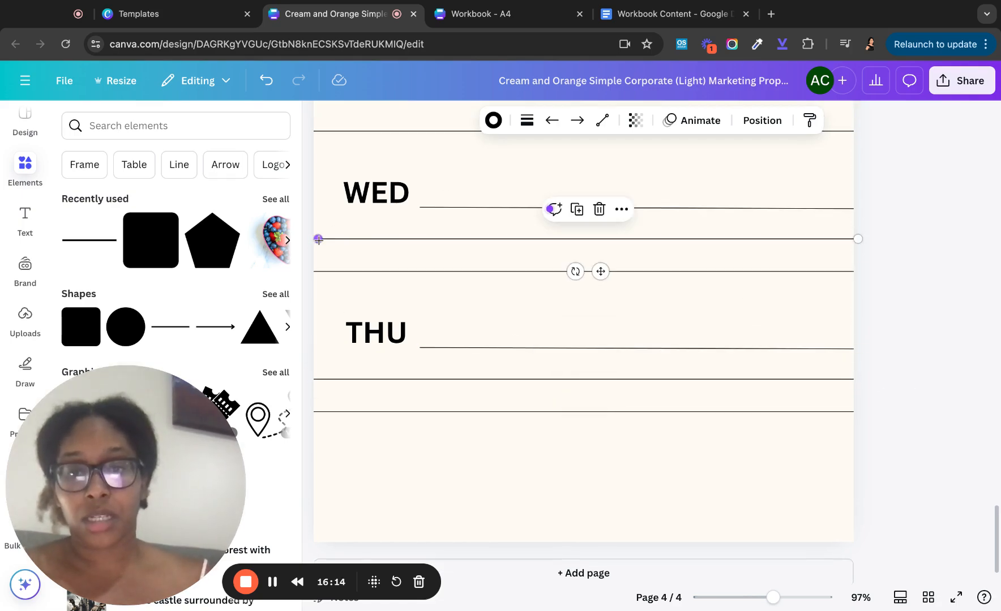
{"action": "left_click_drag", "start_coordinate": [317, 240], "coordinate": [313, 240]}
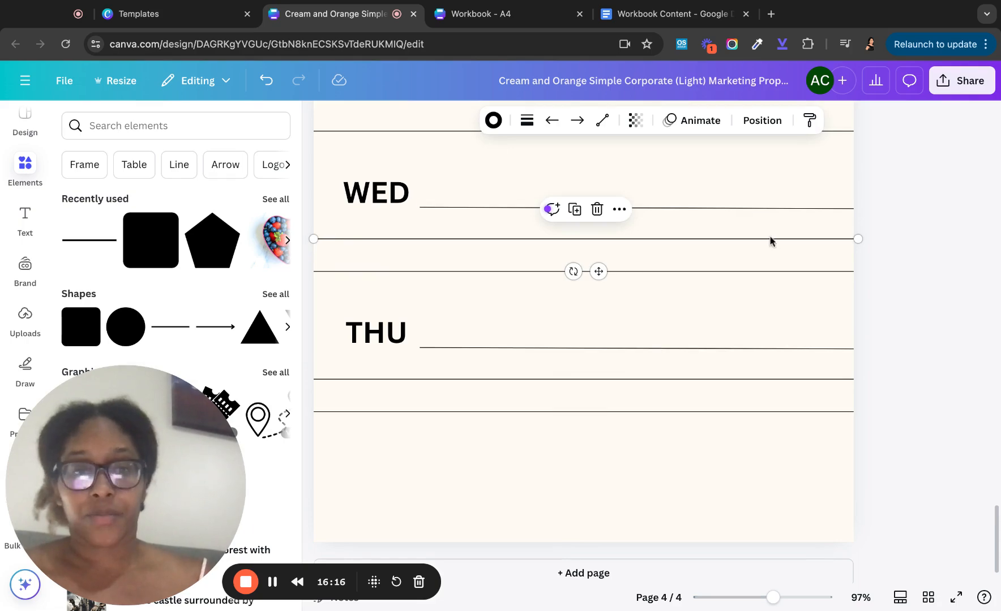
{"action": "left_click_drag", "start_coordinate": [857, 239], "coordinate": [853, 240]}
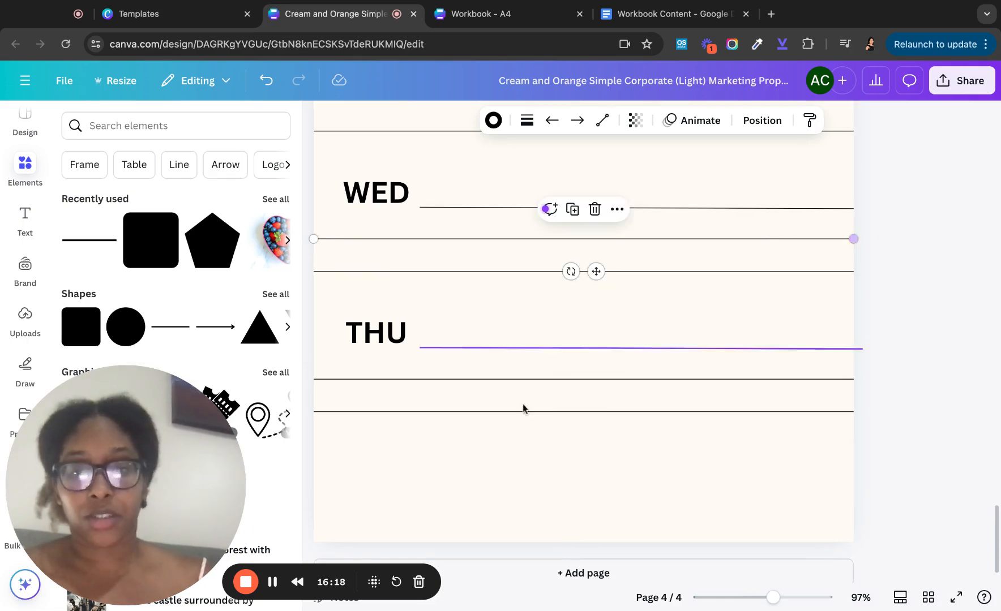
{"action": "scroll", "coordinate": [353, 401], "scroll_direction": "up", "scroll_amount": 2}
{"action": "scroll", "coordinate": [355, 400], "scroll_direction": "down", "scroll_amount": 2}
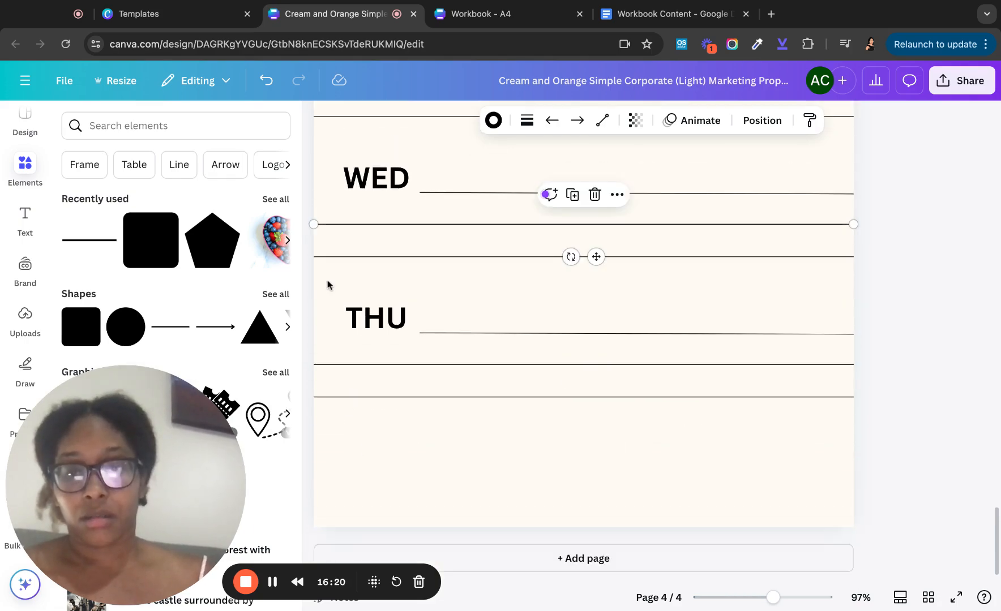
- Duplicate the THU row with its lines, move it below, and fit it to the page edge
{"action": "left_click_drag", "start_coordinate": [335, 295], "coordinate": [498, 401]}
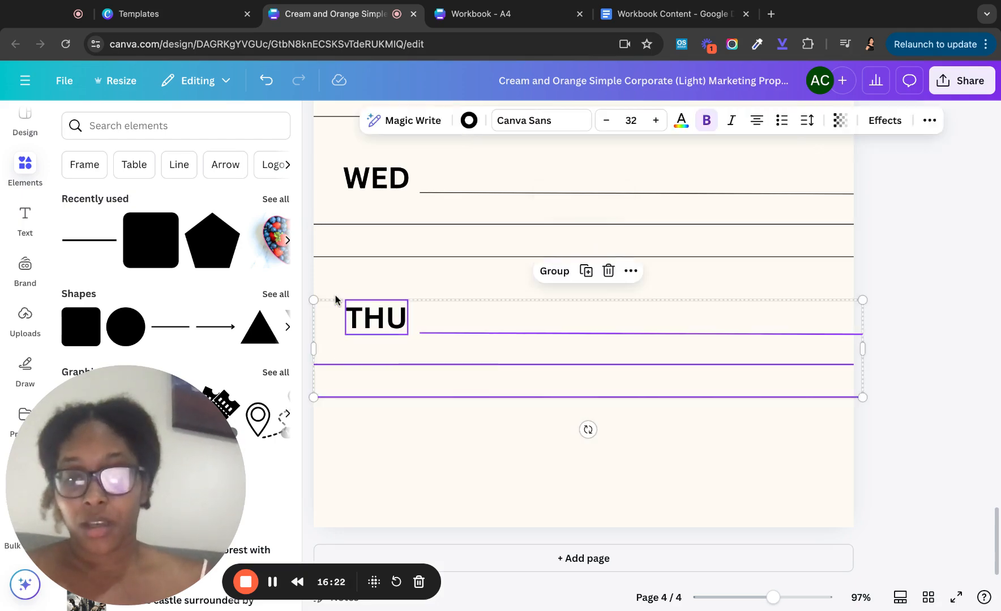
{"action": "key", "text": "super+d"}
{"action": "left_click_drag", "start_coordinate": [394, 335], "coordinate": [383, 450]}
{"action": "left_click_drag", "start_coordinate": [862, 475], "coordinate": [863, 472]}
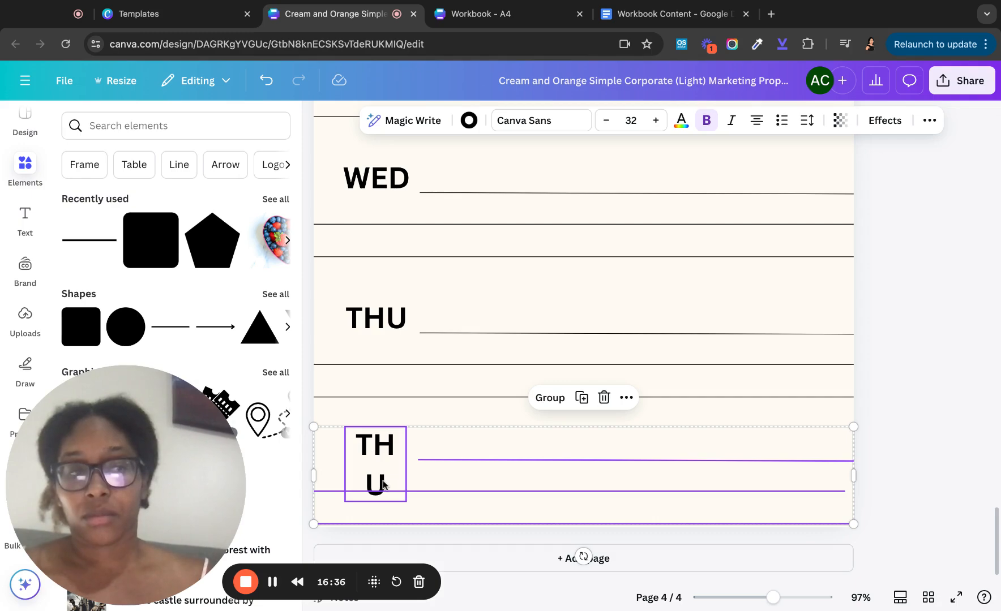
- Rename the copied THU label to FRI
{"action": "left_click", "coordinate": [402, 398]}
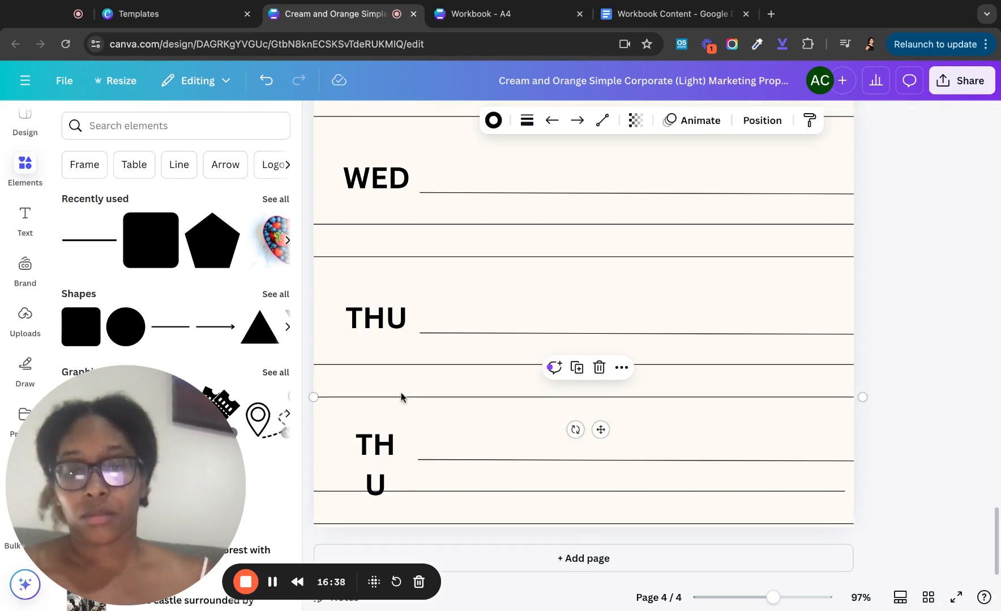
{"action": "left_click", "coordinate": [379, 473]}
{"action": "left_click", "coordinate": [388, 492]}
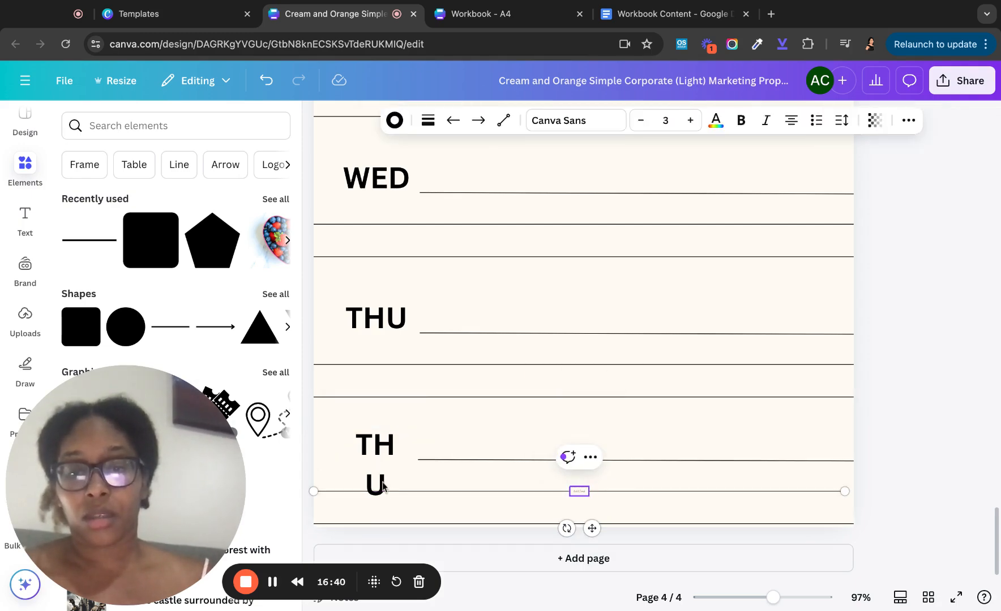
{"action": "left_click", "coordinate": [383, 487]}
{"action": "left_click", "coordinate": [374, 447]}
{"action": "double_click", "coordinate": [381, 488]}
{"action": "left_click", "coordinate": [374, 450]}
{"action": "double_click", "coordinate": [374, 450]}
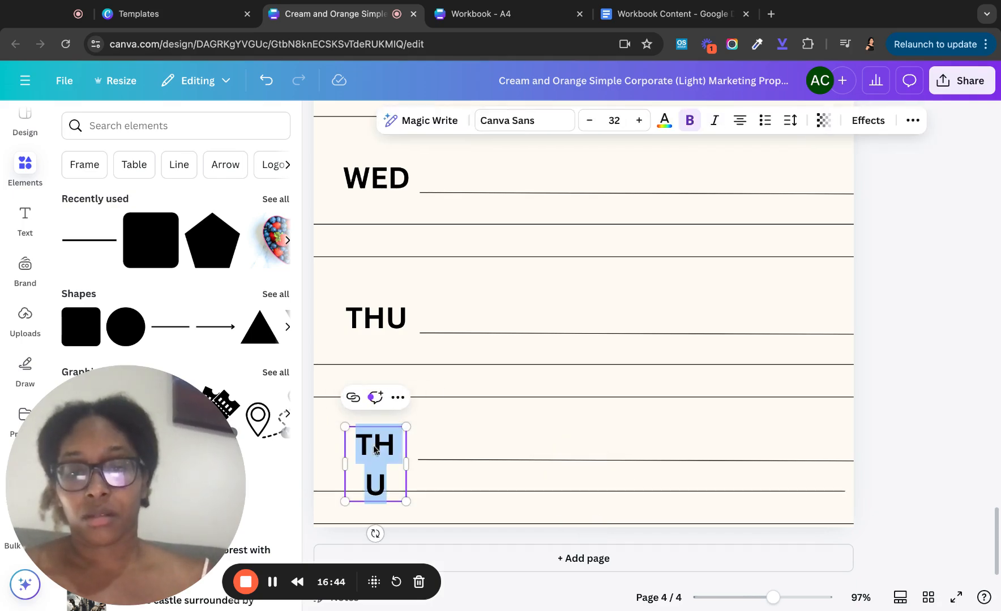
{"action": "type", "text": "FRI"}
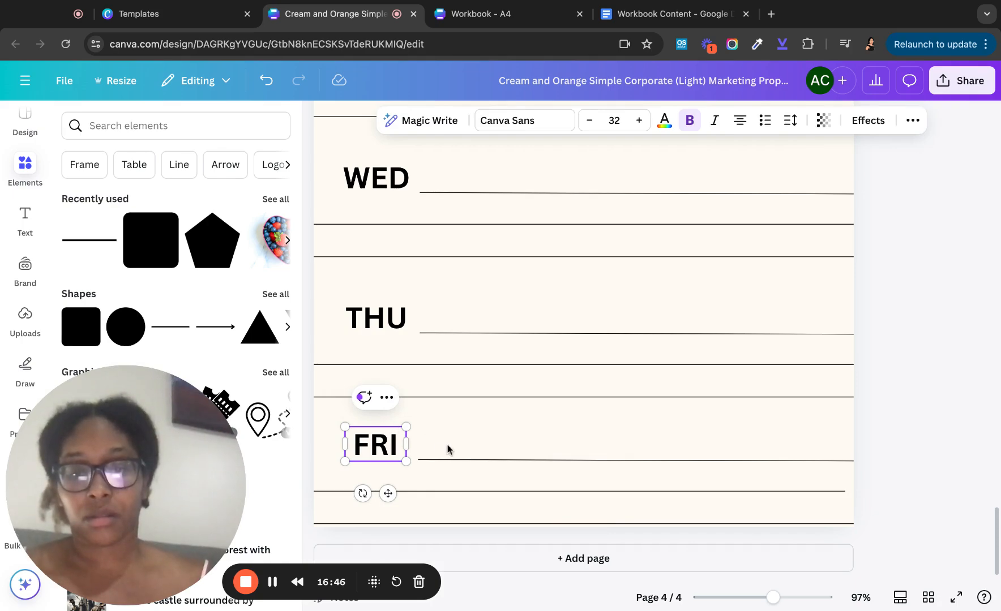
{"action": "left_click", "coordinate": [448, 430]}
- Stretch the FRI row's bottom line to the page's right edge
{"action": "left_click", "coordinate": [760, 488]}
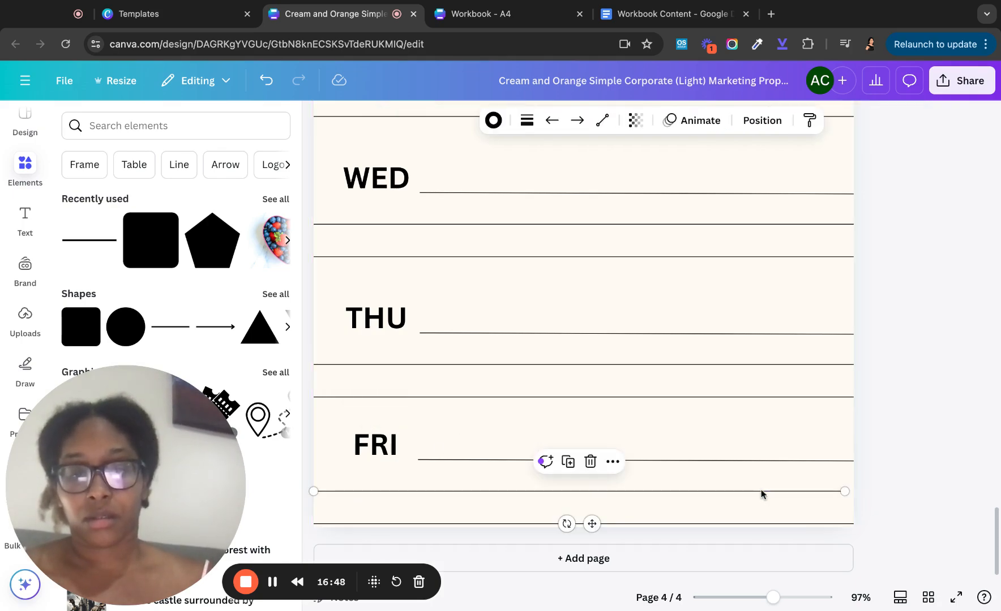
{"action": "left_click_drag", "start_coordinate": [846, 494], "coordinate": [853, 492]}
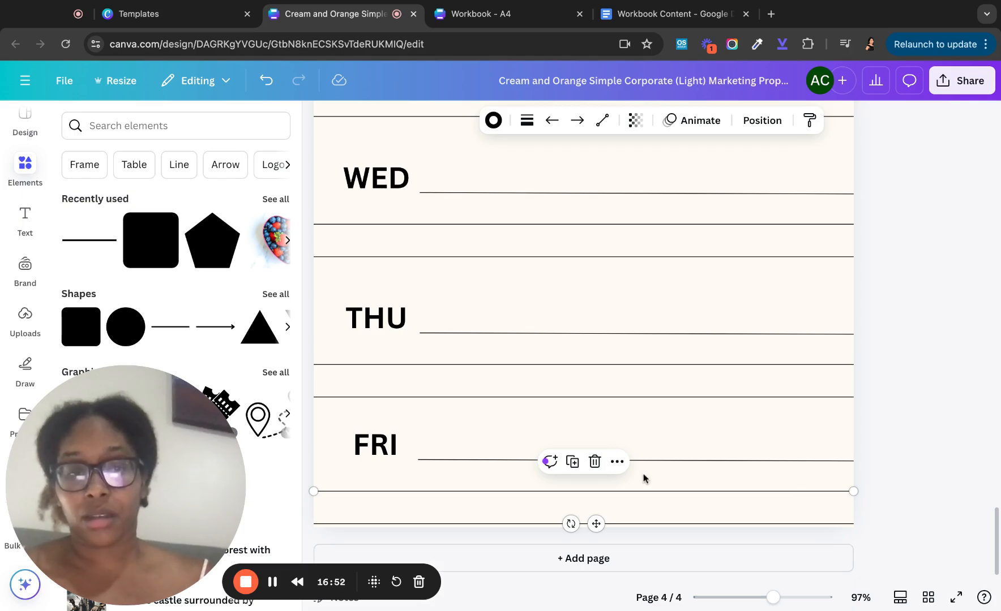
{"action": "left_click", "coordinate": [441, 461]}
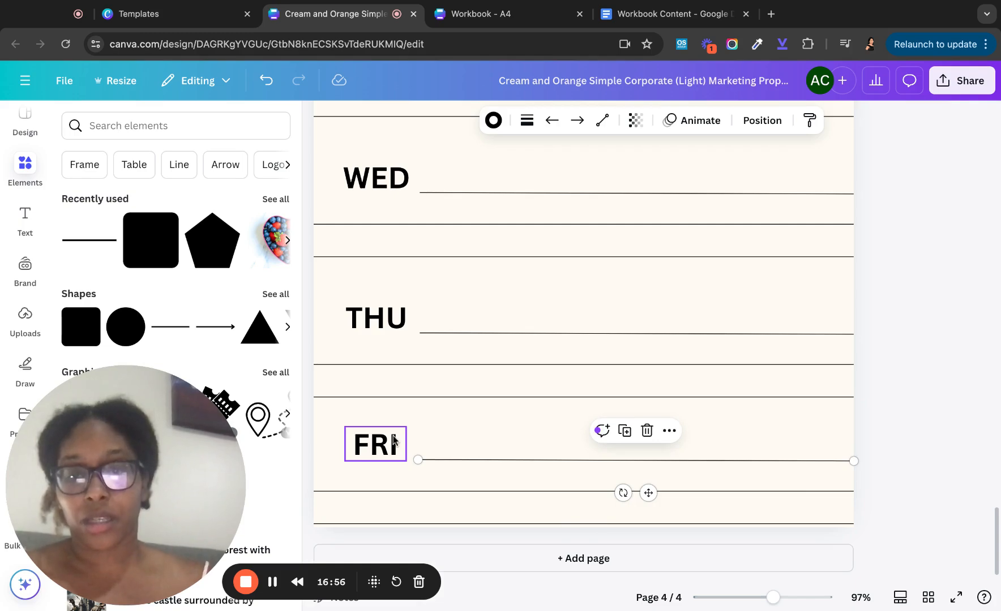
- Duplicate the Weekly Meal Plan page
{"action": "scroll", "coordinate": [422, 303], "scroll_direction": "up", "scroll_amount": 7}
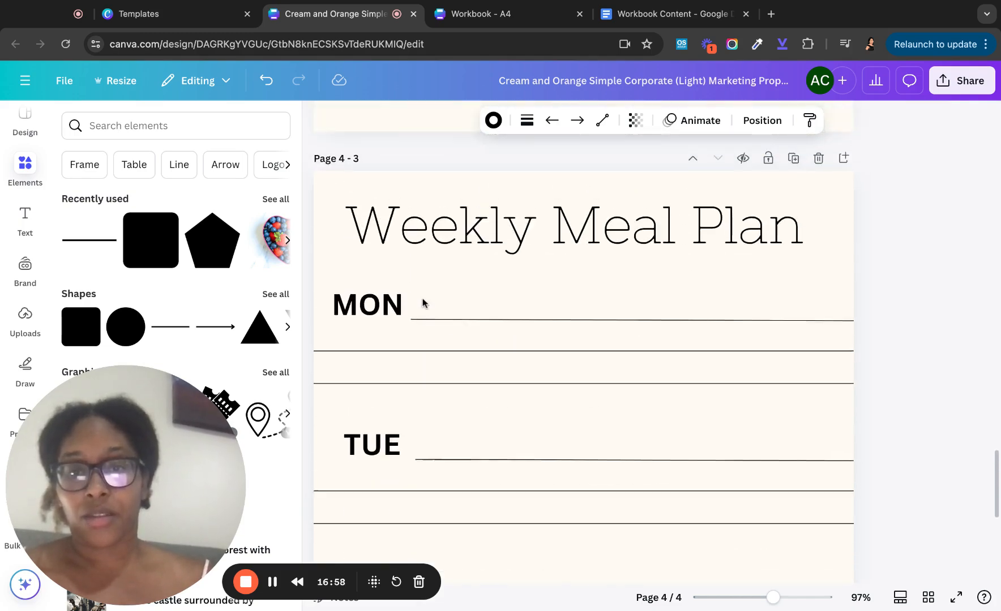
{"action": "scroll", "coordinate": [422, 302], "scroll_direction": "down", "scroll_amount": 3}
{"action": "scroll", "coordinate": [582, 340], "scroll_direction": "down", "scroll_amount": 4}
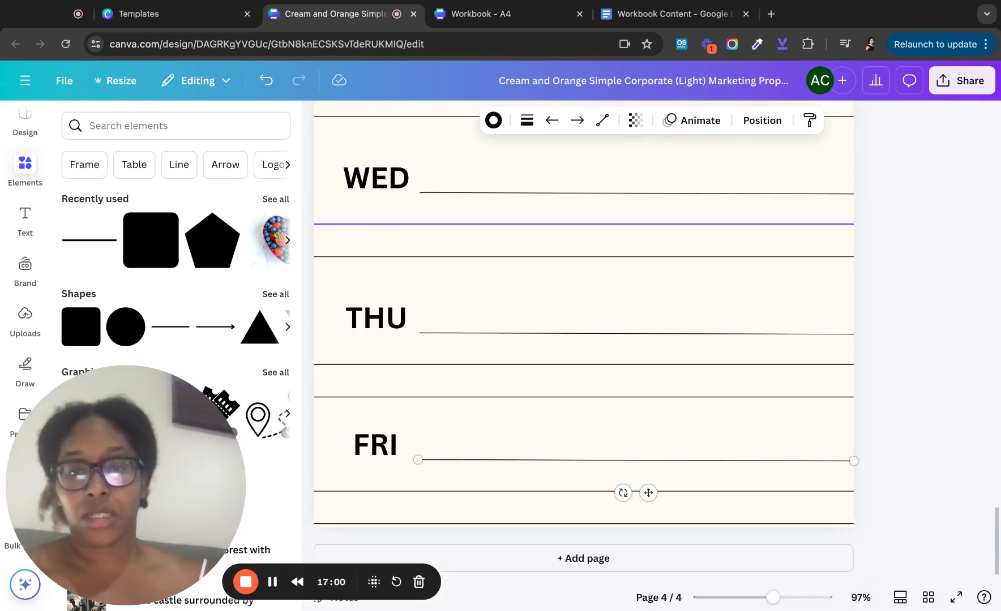
{"action": "scroll", "coordinate": [583, 340], "scroll_direction": "up", "scroll_amount": 8}
{"action": "scroll", "coordinate": [718, 197], "scroll_direction": "down", "scroll_amount": 1}
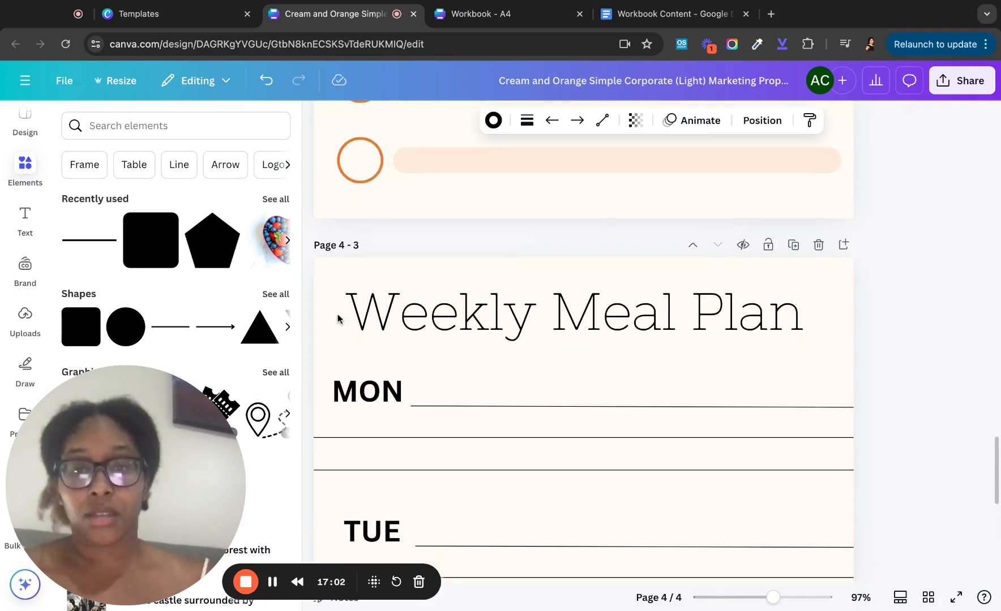
{"action": "scroll", "coordinate": [338, 317], "scroll_direction": "up", "scroll_amount": 1}
{"action": "left_click", "coordinate": [794, 265]}
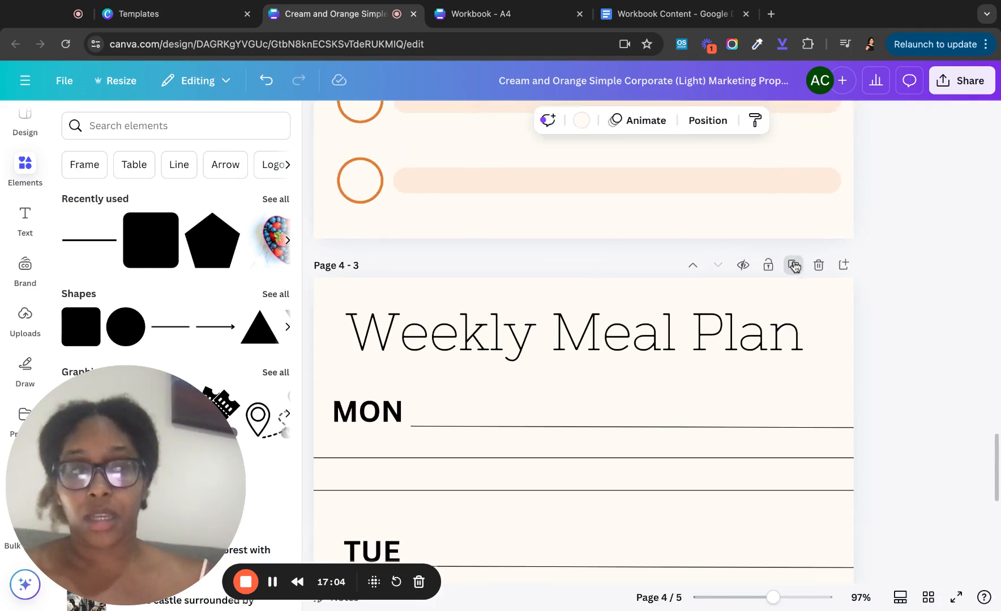
{"action": "scroll", "coordinate": [535, 396], "scroll_direction": "down", "scroll_amount": 3}
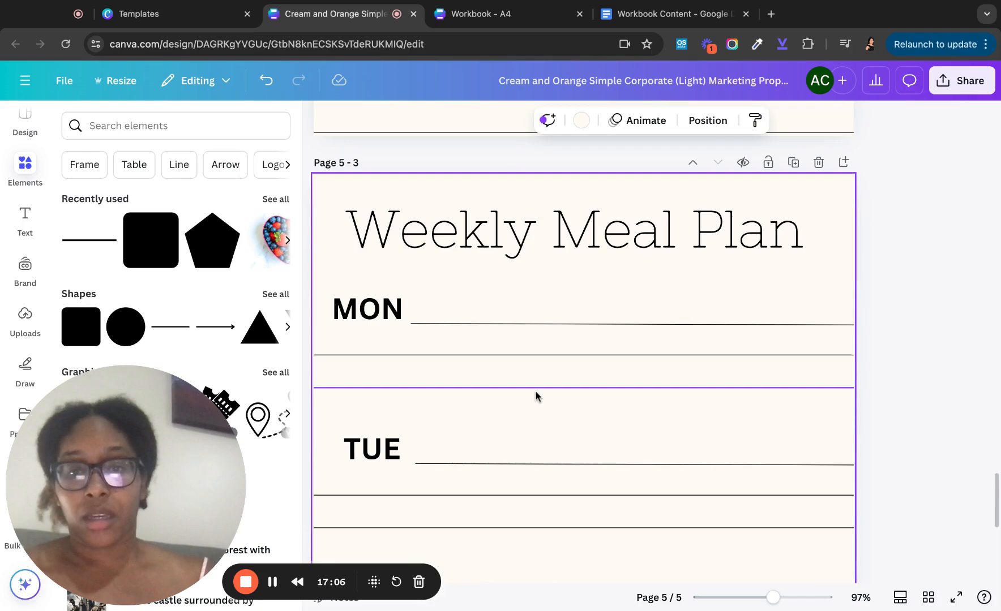
- On the copy, rename the MON label to SAT and TUE to SUN
{"action": "left_click", "coordinate": [365, 309]}
{"action": "left_click", "coordinate": [365, 309]}
{"action": "type", "text": "SAAT"}
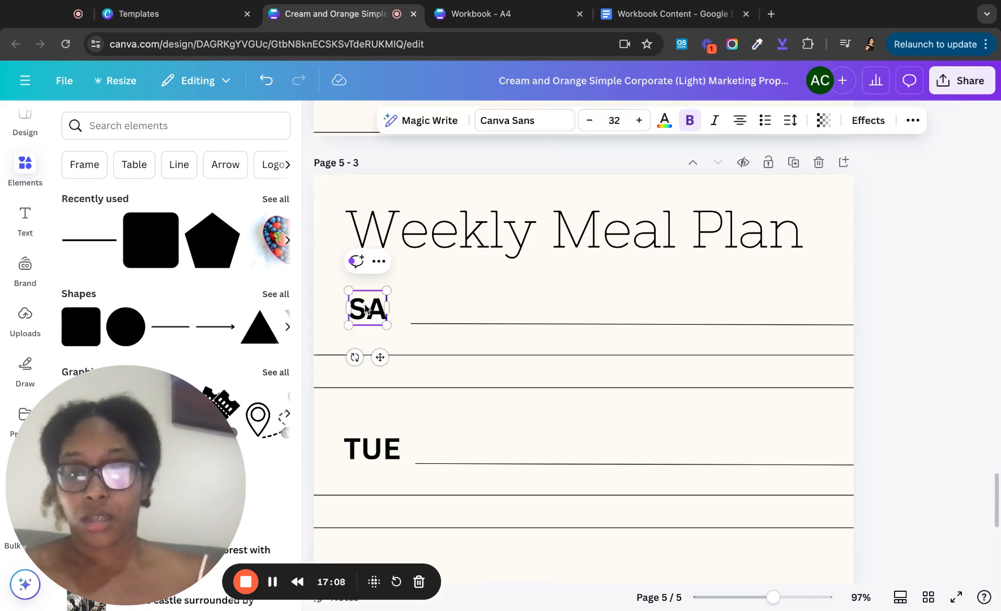
{"action": "key", "text": "BackSpace"}
{"action": "key", "text": "BackSpace"}
{"action": "type", "text": "T"}
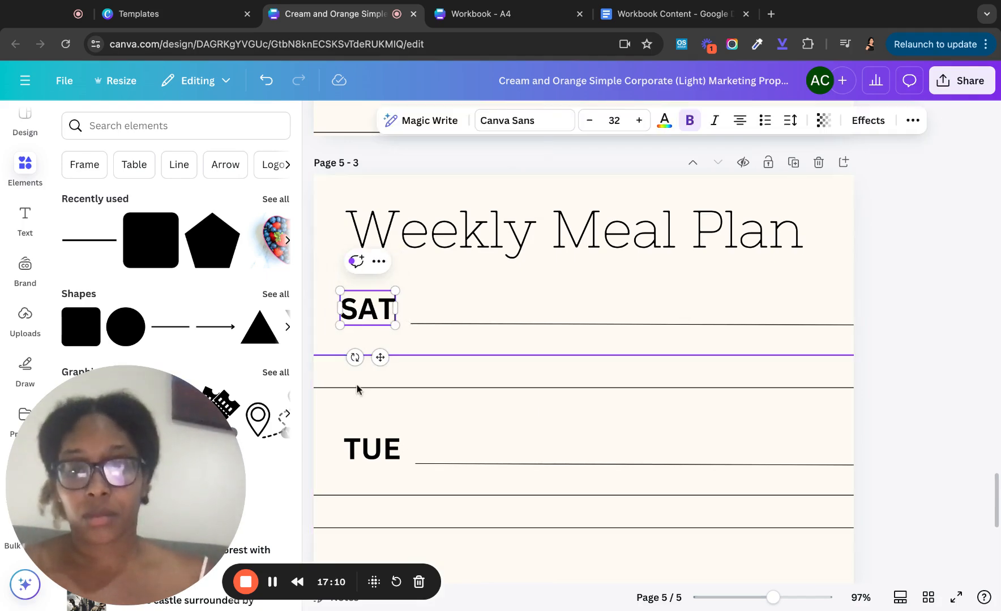
{"action": "double_click", "coordinate": [369, 465]}
{"action": "type", "text": "SUN"}
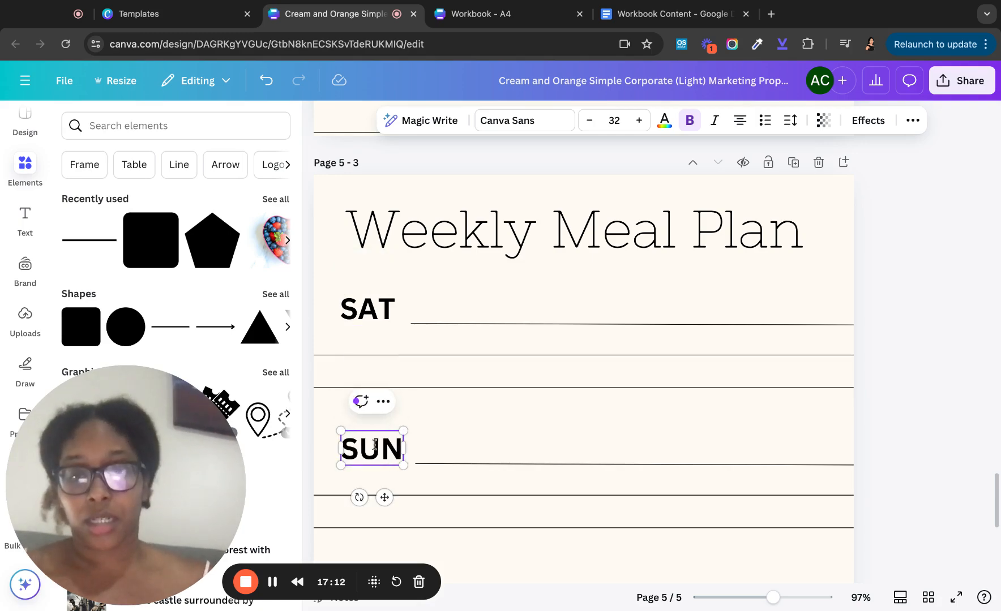
{"action": "left_click", "coordinate": [439, 412]}
- Delete the WED and THU rows with their lines from the new page
{"action": "scroll", "coordinate": [438, 412], "scroll_direction": "down", "scroll_amount": 4}
{"action": "left_click_drag", "start_coordinate": [338, 324], "coordinate": [487, 589]}
{"action": "key", "text": "Delete"}
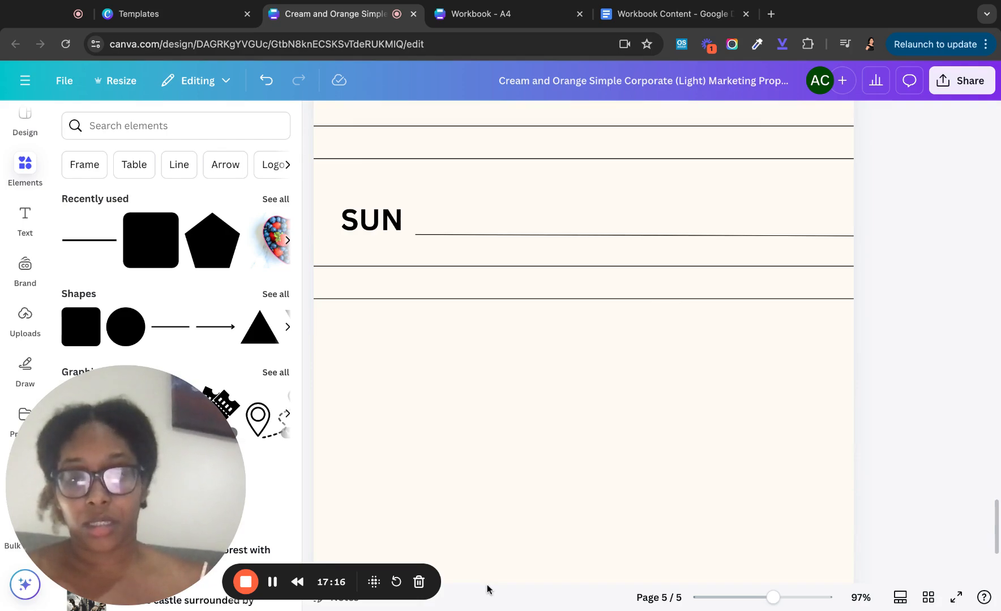
{"action": "right_click", "coordinate": [612, 387]}
{"action": "left_click", "coordinate": [507, 360]}
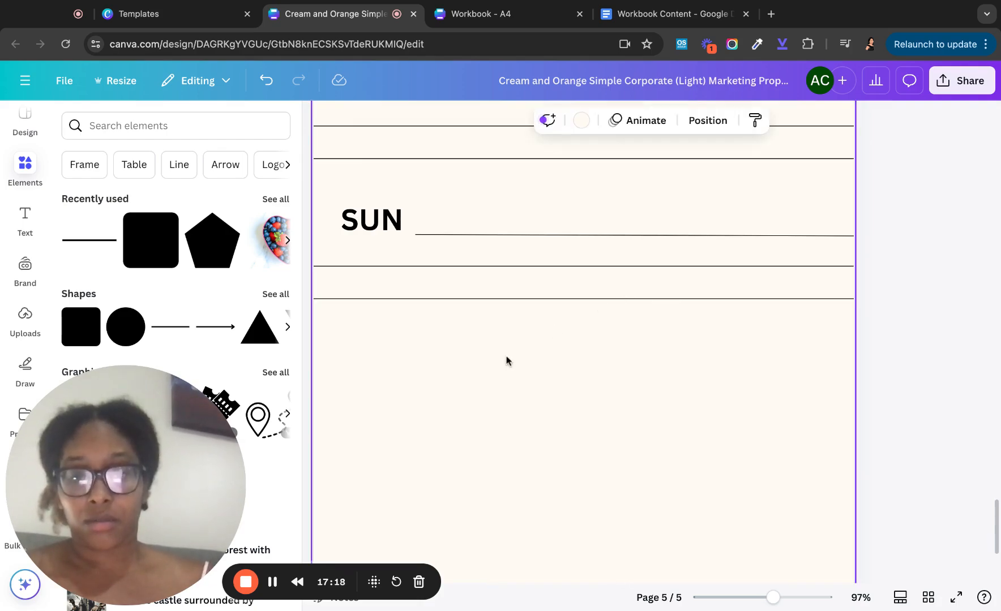
- Delete the leftover extra lines at the bottom of the page
{"action": "scroll", "coordinate": [507, 360], "scroll_direction": "down", "scroll_amount": 5}
{"action": "left_click_drag", "start_coordinate": [411, 437], "coordinate": [442, 518]}
{"action": "key", "text": "Delete"}
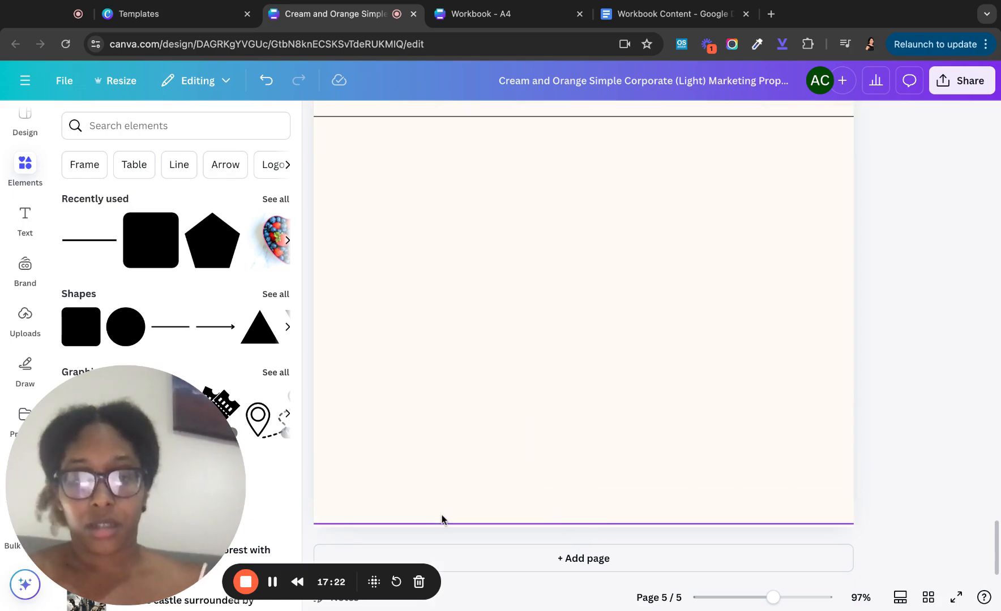
{"action": "left_click", "coordinate": [485, 525]}
{"action": "key", "text": "Delete"}
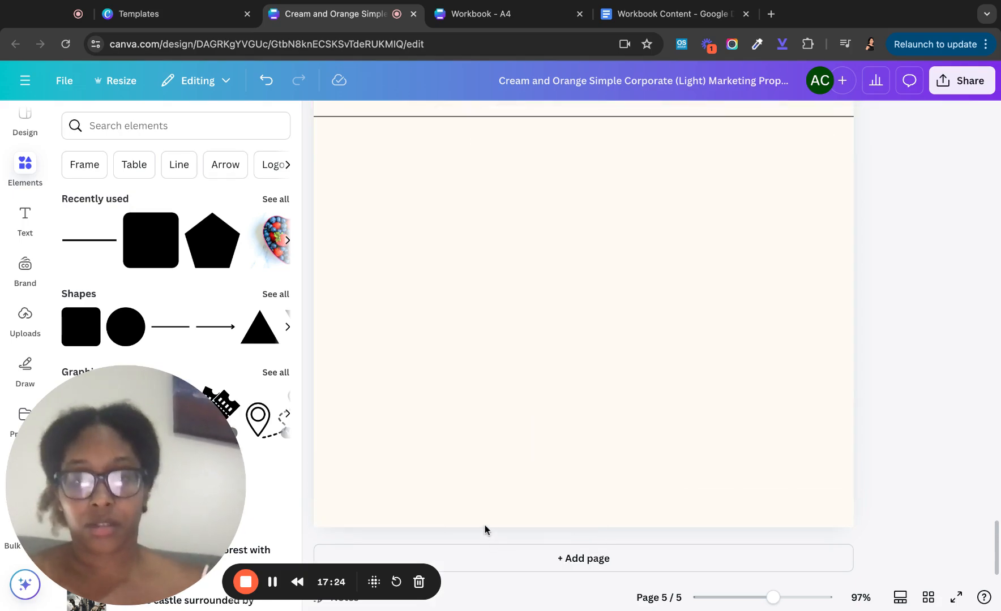
{"action": "scroll", "coordinate": [522, 358], "scroll_direction": "up", "scroll_amount": 1}
{"action": "scroll", "coordinate": [521, 359], "scroll_direction": "up", "scroll_amount": 12}
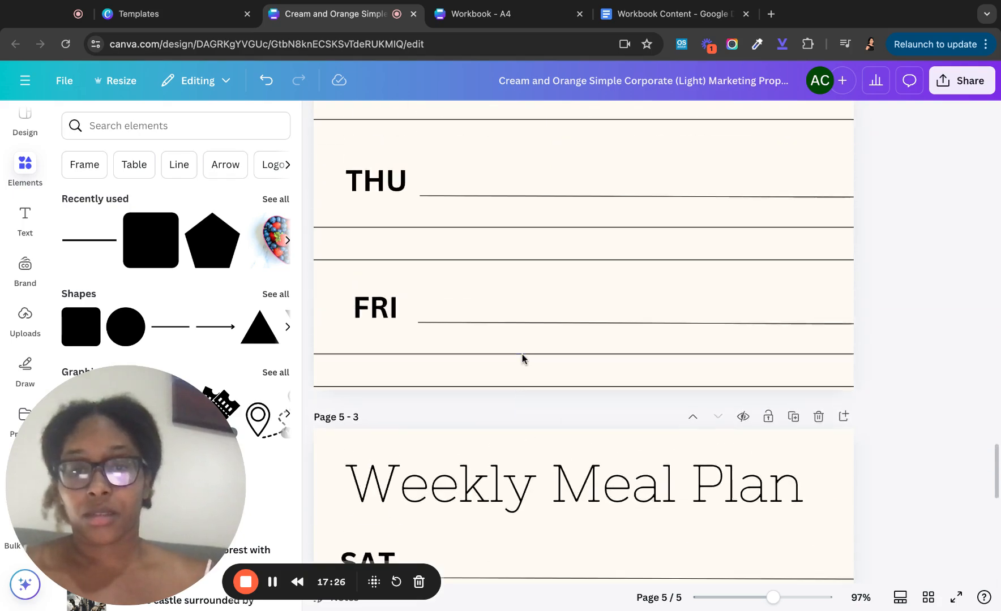
{"action": "scroll", "coordinate": [522, 359], "scroll_direction": "up", "scroll_amount": 6}
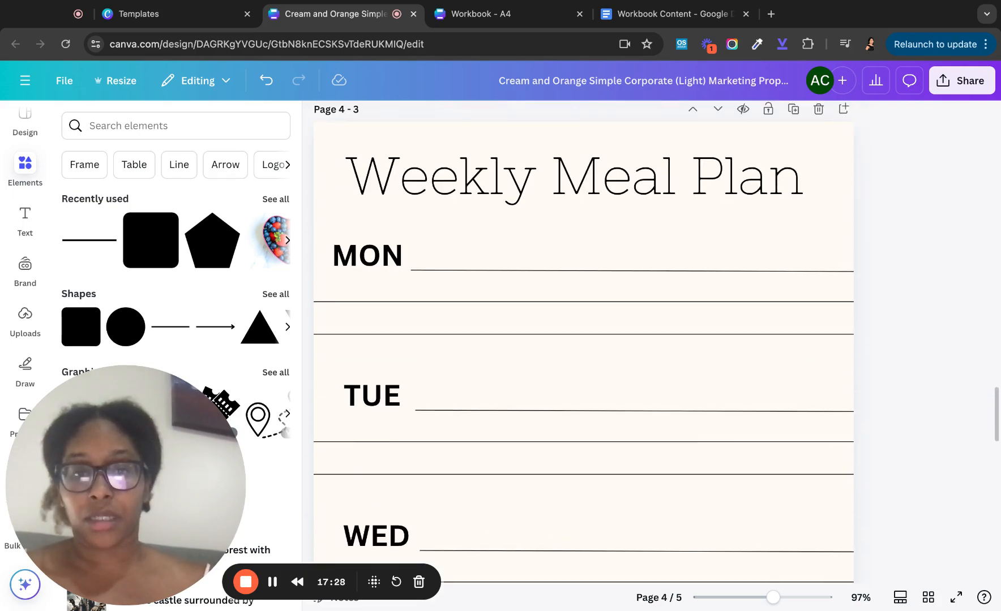
{"action": "scroll", "coordinate": [583, 339], "scroll_direction": "up", "scroll_amount": 3}
{"action": "scroll", "coordinate": [583, 340], "scroll_direction": "down", "scroll_amount": 15}
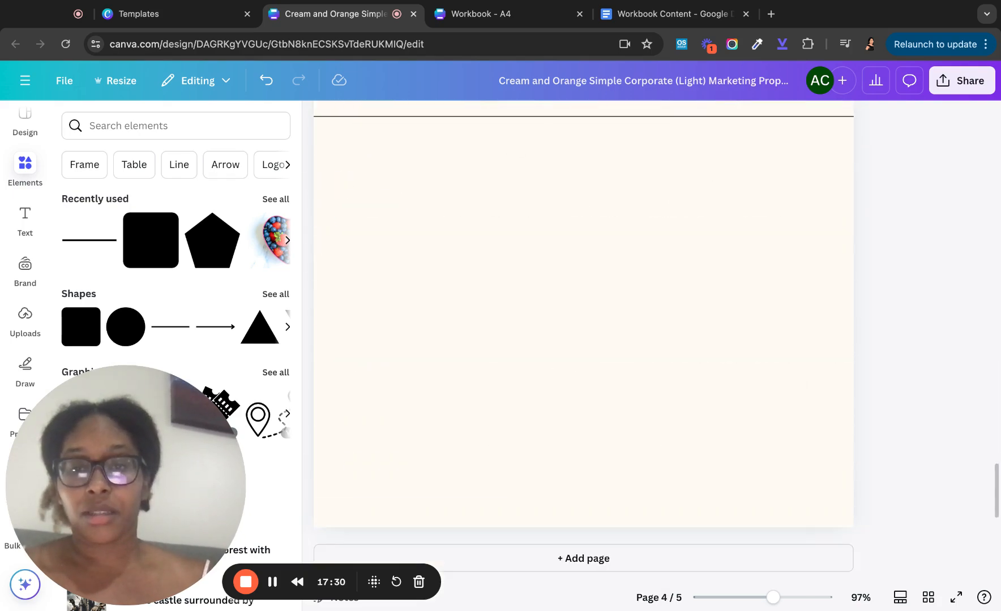
{"action": "scroll", "coordinate": [582, 339], "scroll_direction": "down", "scroll_amount": 8}
{"action": "scroll", "coordinate": [583, 340], "scroll_direction": "up", "scroll_amount": 3}
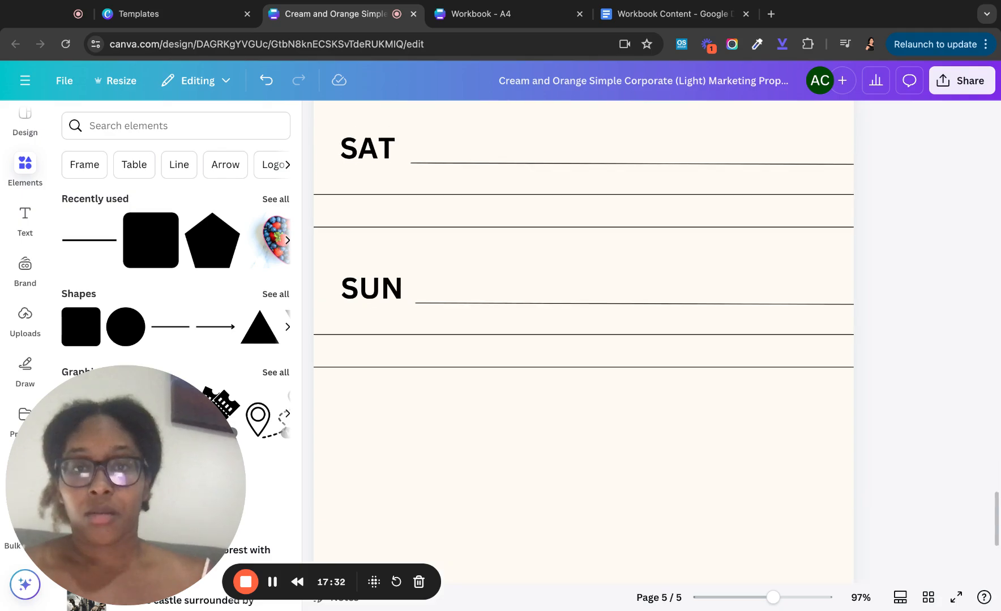
{"action": "left_click", "coordinate": [492, 14]}
{"action": "scroll", "coordinate": [477, 270], "scroll_direction": "down", "scroll_amount": 15}
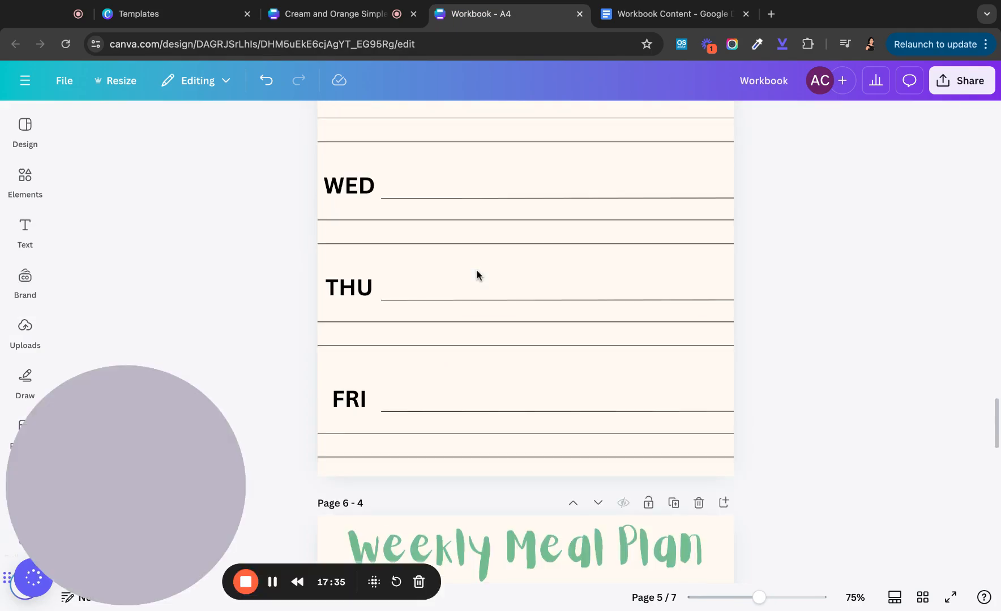
{"action": "scroll", "coordinate": [525, 340], "scroll_direction": "down", "scroll_amount": 8}
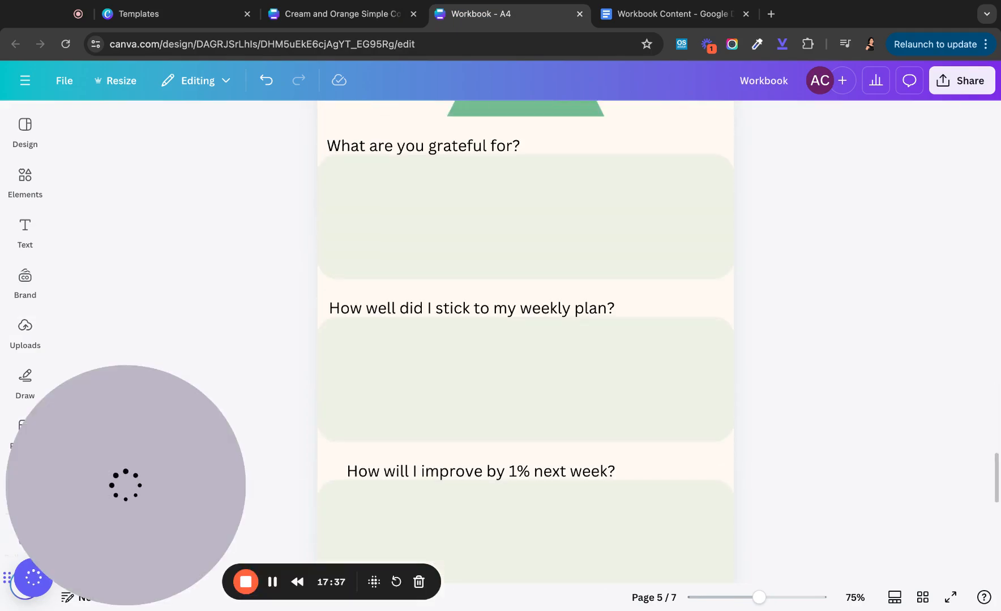
{"action": "scroll", "coordinate": [525, 340], "scroll_direction": "up", "scroll_amount": 2}
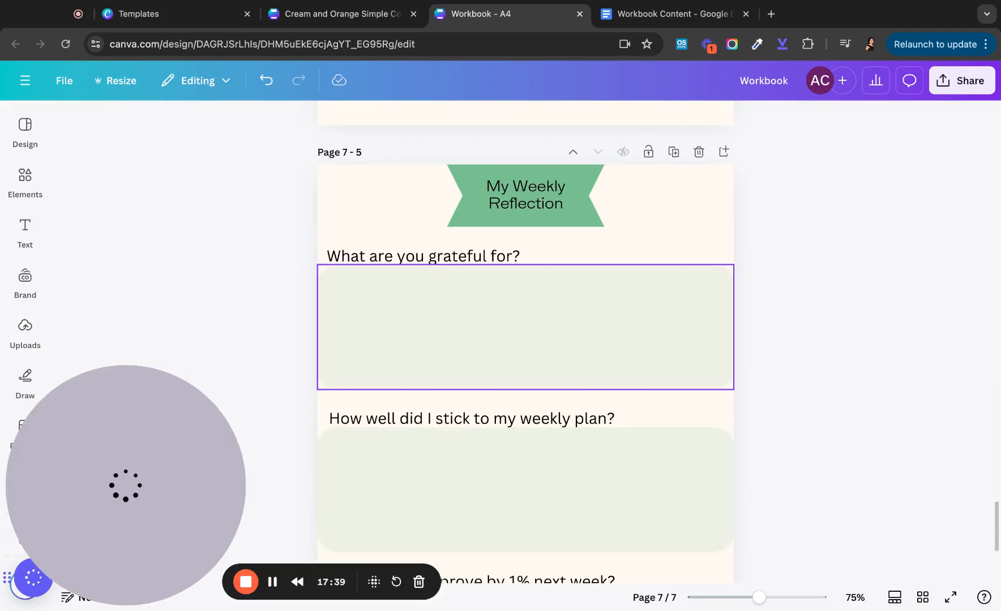
{"action": "scroll", "coordinate": [526, 327], "scroll_direction": "down", "scroll_amount": 4}
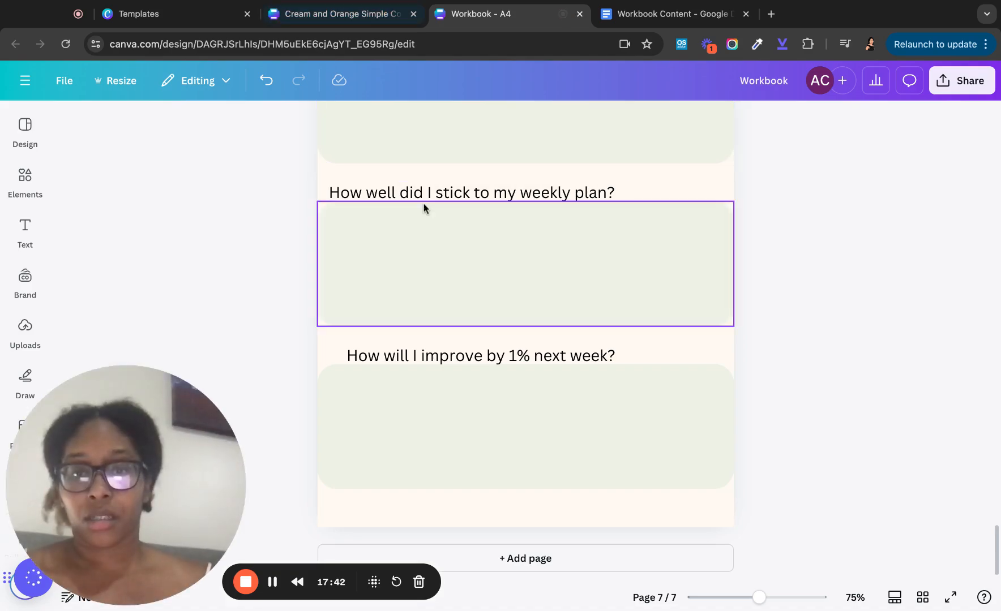
{"action": "scroll", "coordinate": [425, 207], "scroll_direction": "up", "scroll_amount": 3}
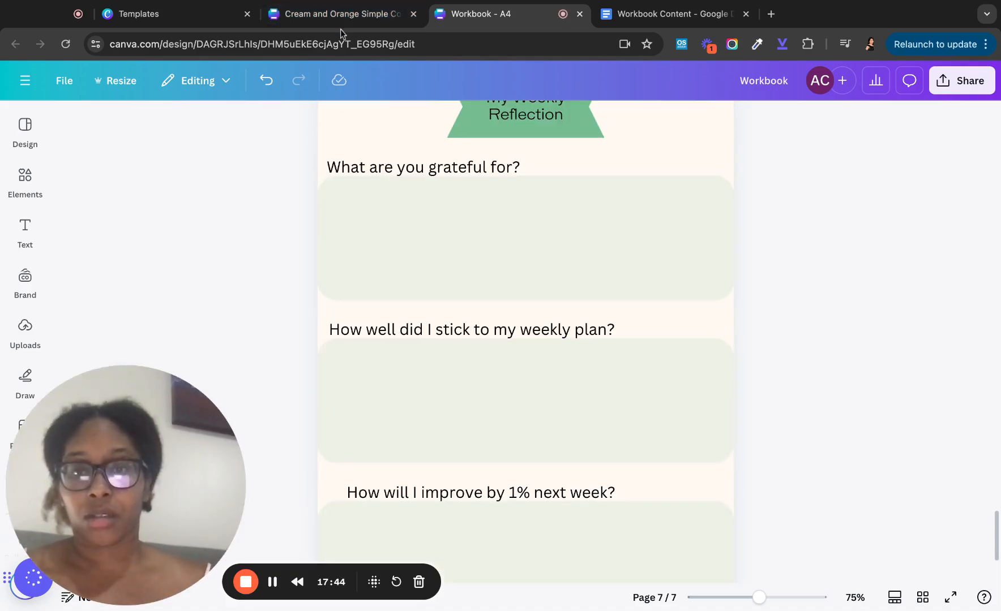
{"action": "left_click", "coordinate": [337, 21]}
- Duplicate the SAT/SUN page and retitle the copy 'My Weekly Reflection'
{"action": "scroll", "coordinate": [458, 328], "scroll_direction": "down", "scroll_amount": 5}
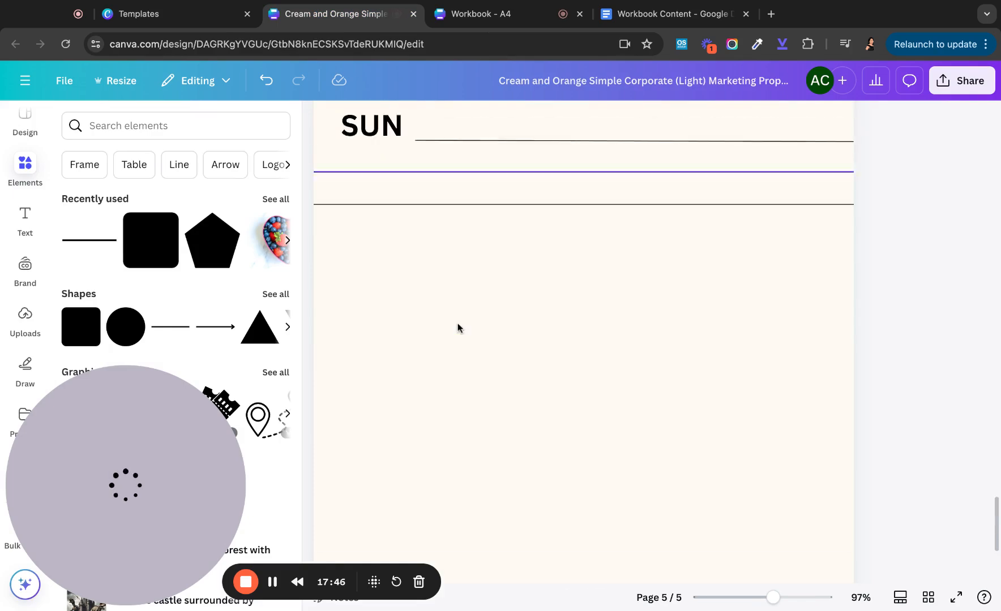
{"action": "scroll", "coordinate": [458, 329], "scroll_direction": "up", "scroll_amount": 8}
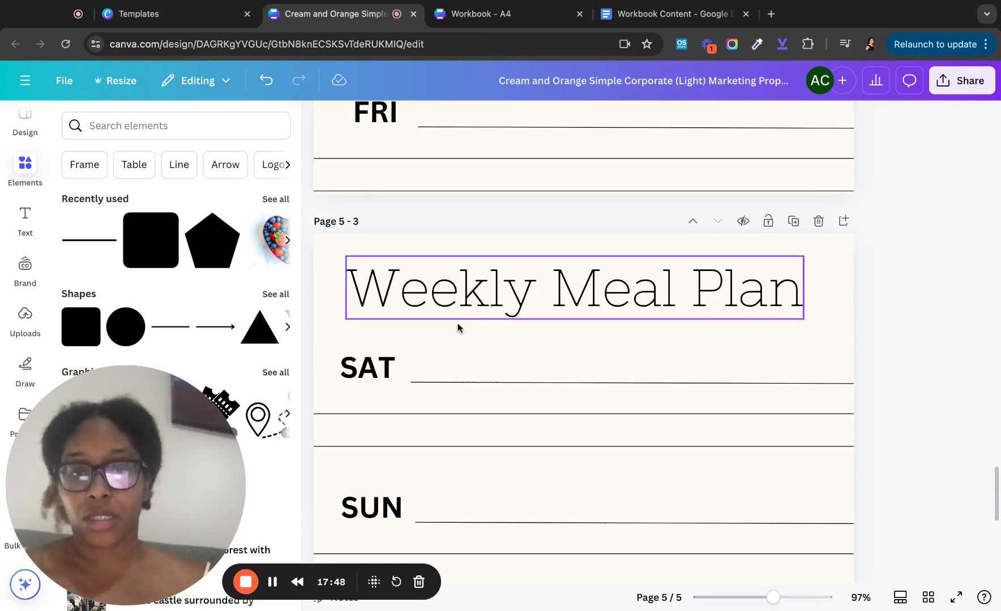
{"action": "left_click", "coordinate": [793, 220]}
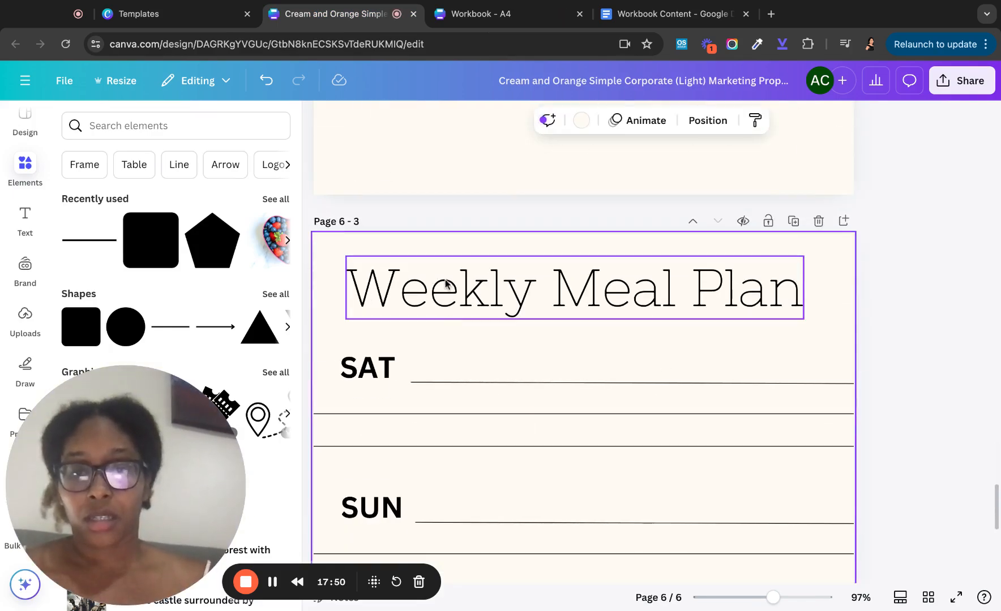
{"action": "left_click", "coordinate": [463, 288]}
{"action": "left_click", "coordinate": [463, 287]}
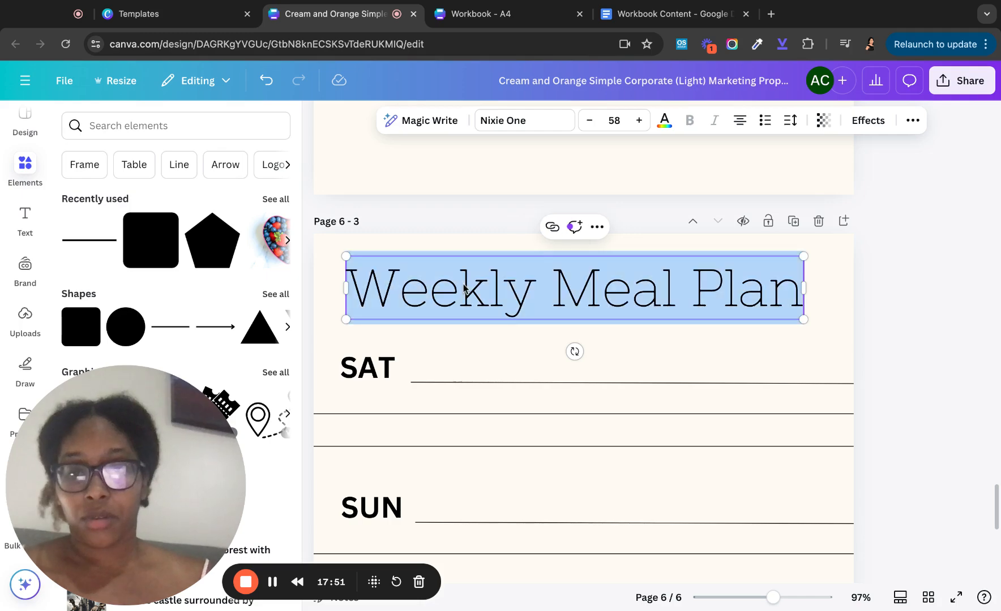
{"action": "type", "text": "MY"}
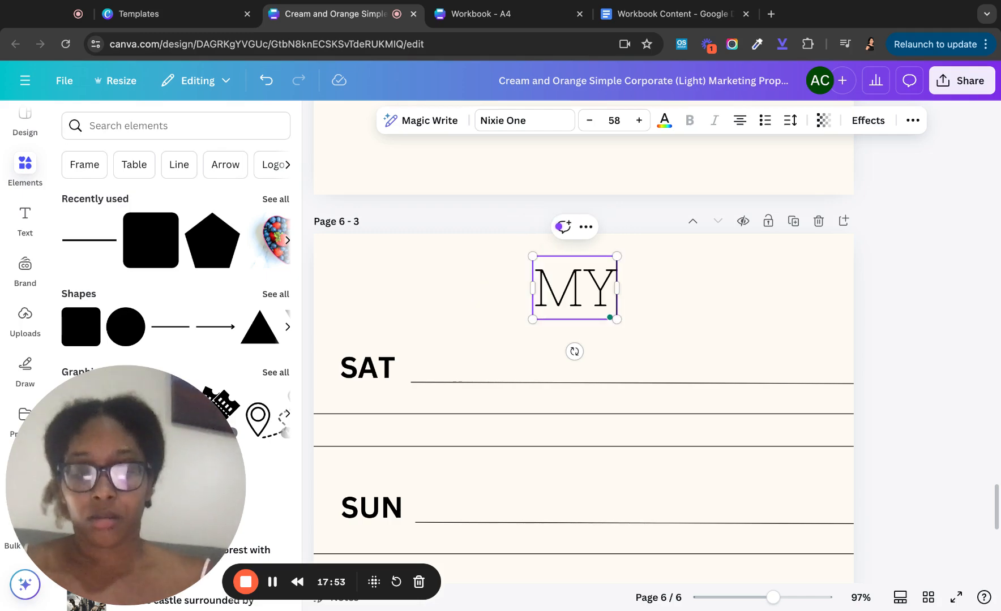
{"action": "key", "text": "BackSpace"}
{"action": "type", "text": "y Weekly"}
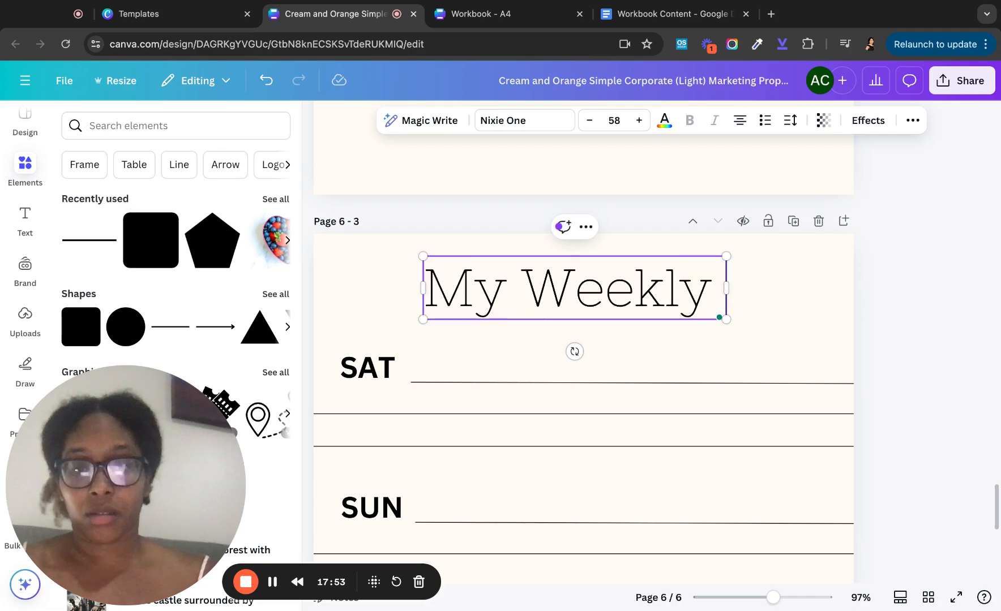
{"action": "type", "text": " Reflectionn"}
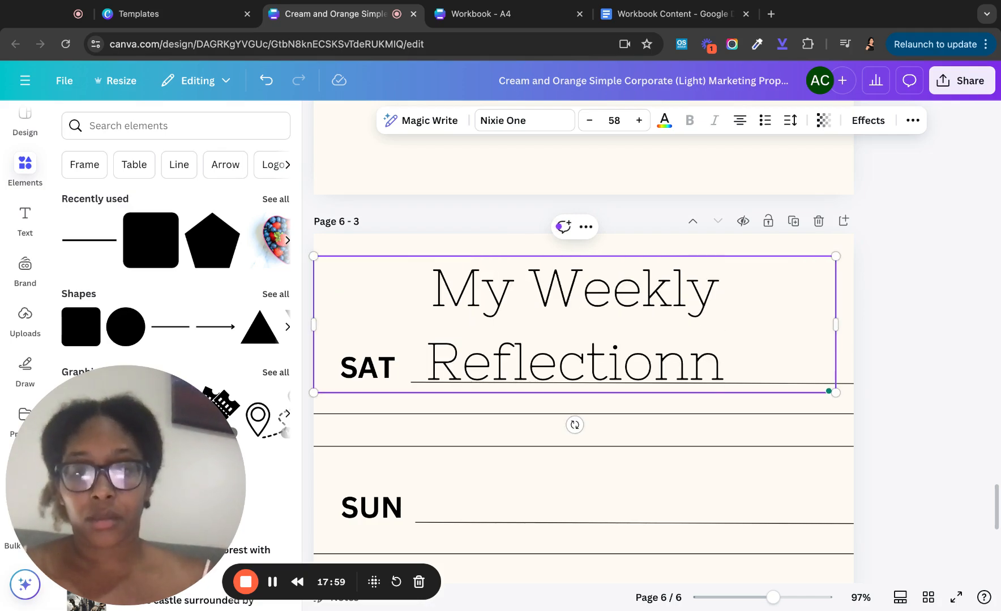
{"action": "key", "text": "BackSpace"}
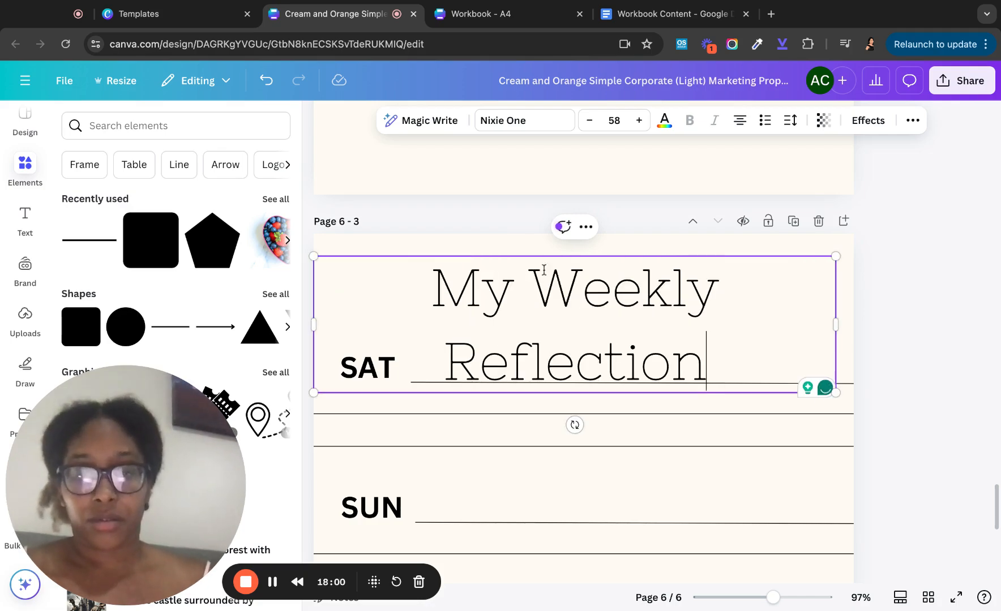
- Fit the title on one centred line at size 49, then delete the extra last page
{"action": "left_click_drag", "start_coordinate": [835, 325], "coordinate": [904, 327]}
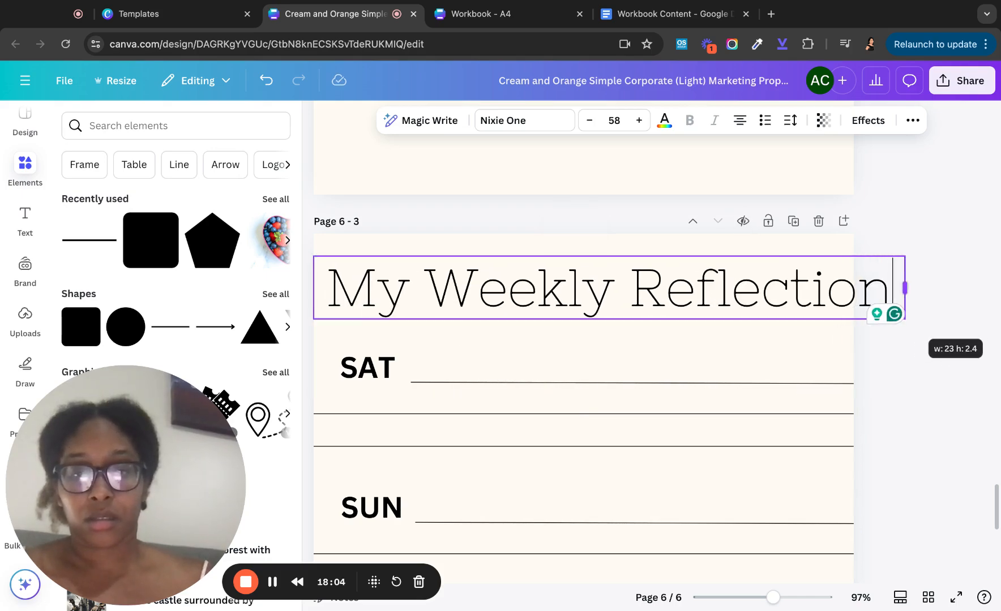
{"action": "left_click", "coordinate": [590, 120]}
{"action": "left_click", "coordinate": [590, 121]}
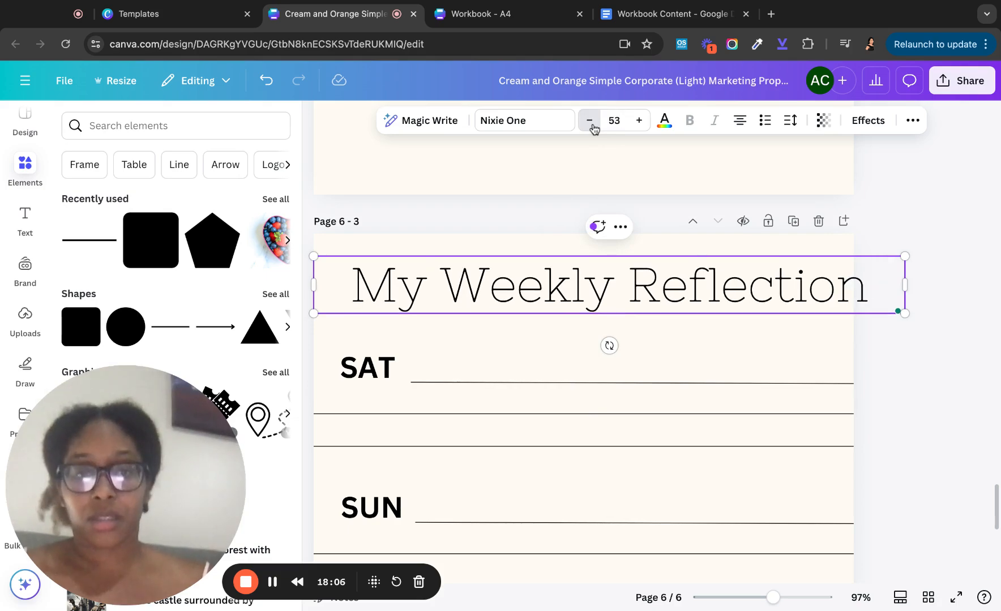
{"action": "left_click", "coordinate": [590, 120]}
{"action": "left_click", "coordinate": [590, 121]}
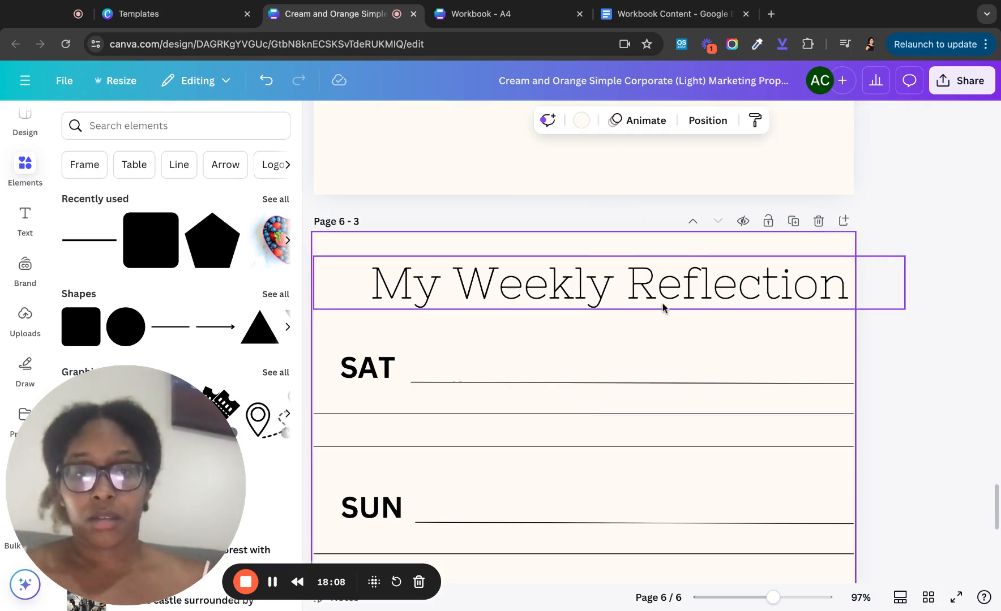
{"action": "left_click_drag", "start_coordinate": [663, 293], "coordinate": [656, 294]}
{"action": "scroll", "coordinate": [526, 351], "scroll_direction": "down", "scroll_amount": 3}
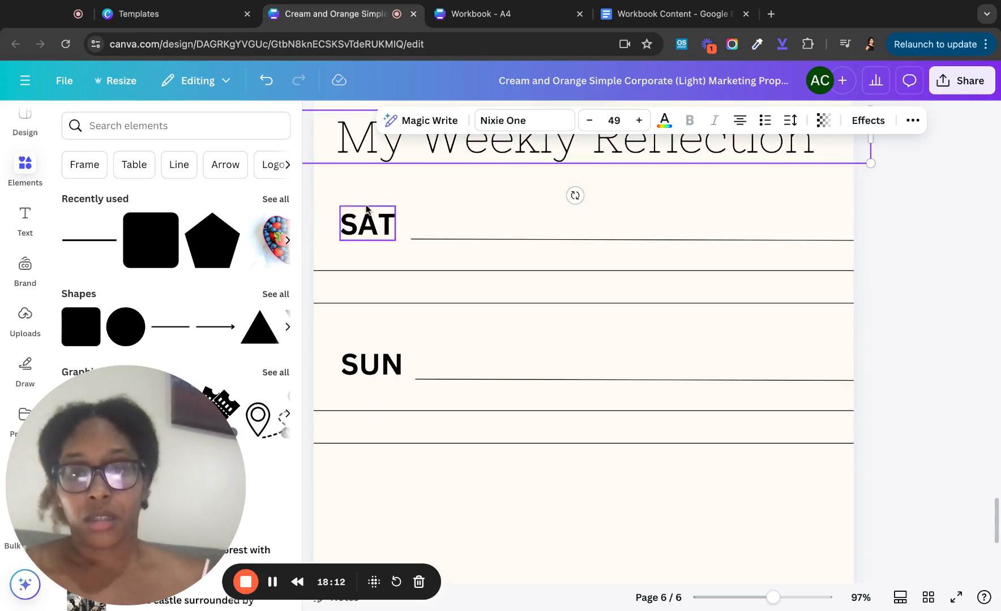
{"action": "scroll", "coordinate": [362, 201], "scroll_direction": "up", "scroll_amount": 1}
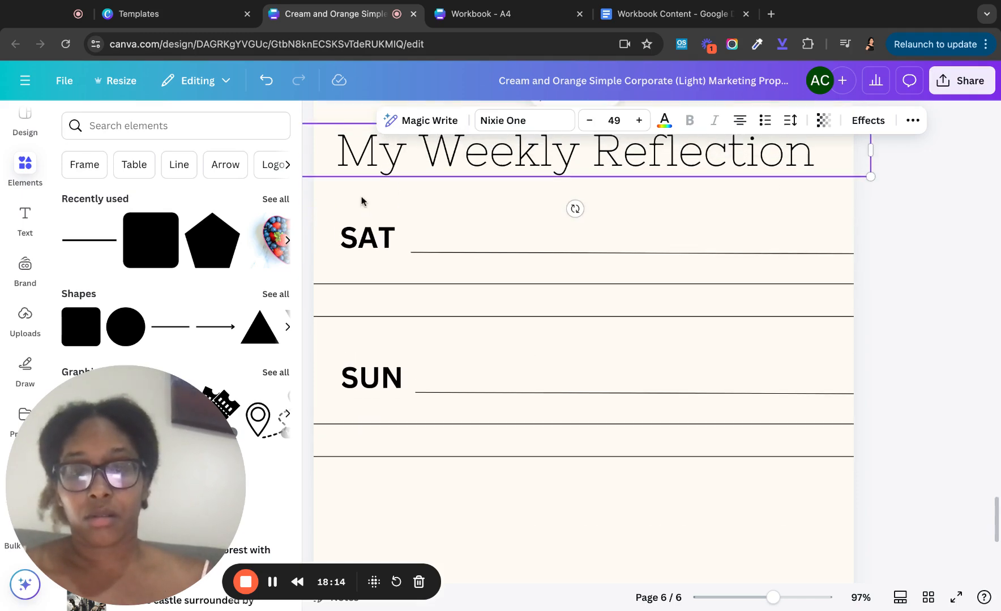
{"action": "scroll", "coordinate": [363, 202], "scroll_direction": "up", "scroll_amount": 4}
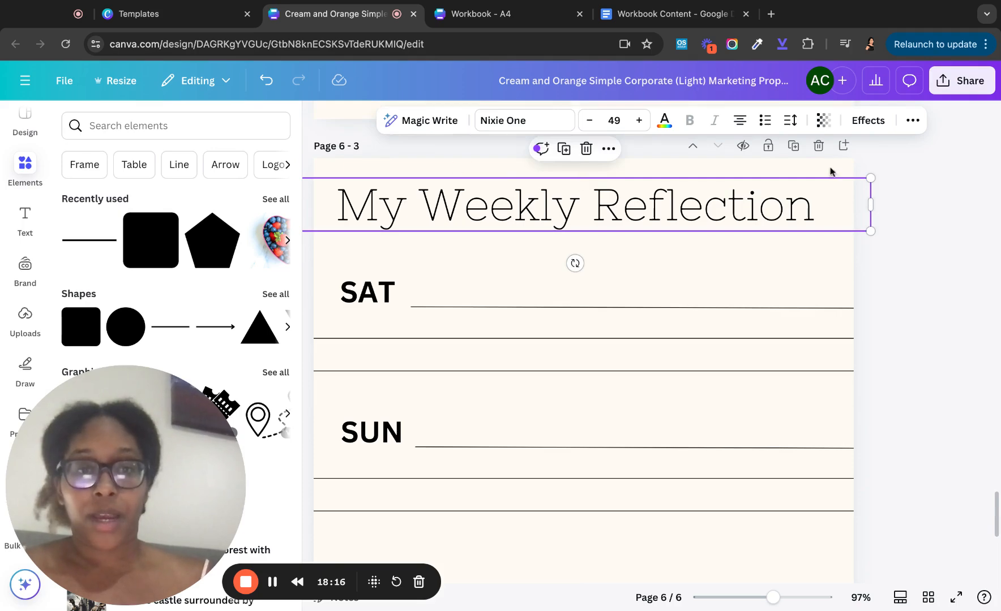
{"action": "left_click", "coordinate": [818, 147]}
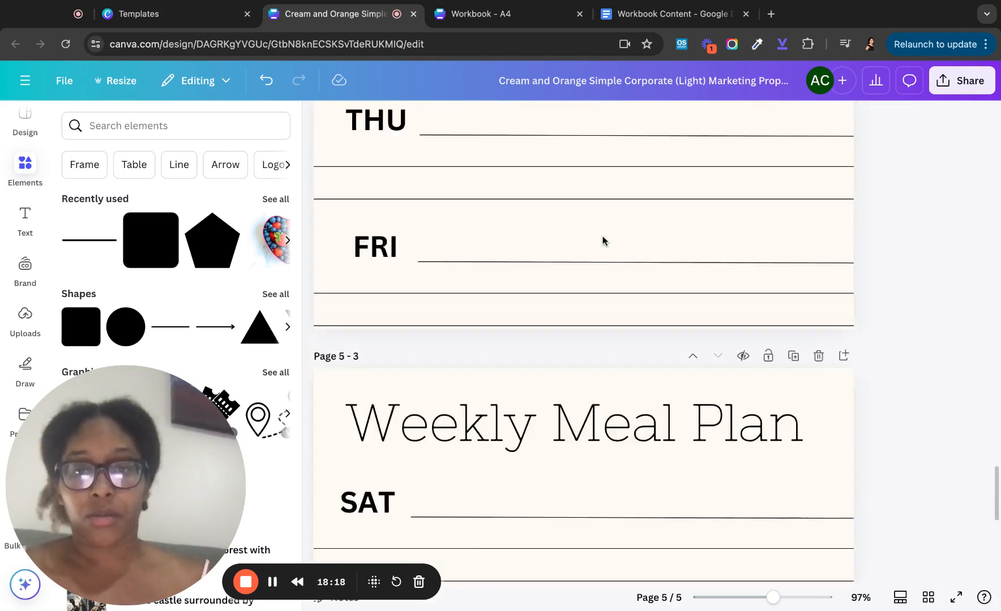
- Duplicate the Health Goals page and move the copy to the end as page 6
{"action": "scroll", "coordinate": [625, 215], "scroll_direction": "down", "scroll_amount": 3, "text": "ctrl"}
{"action": "scroll", "coordinate": [626, 215], "scroll_direction": "up", "scroll_amount": 15}
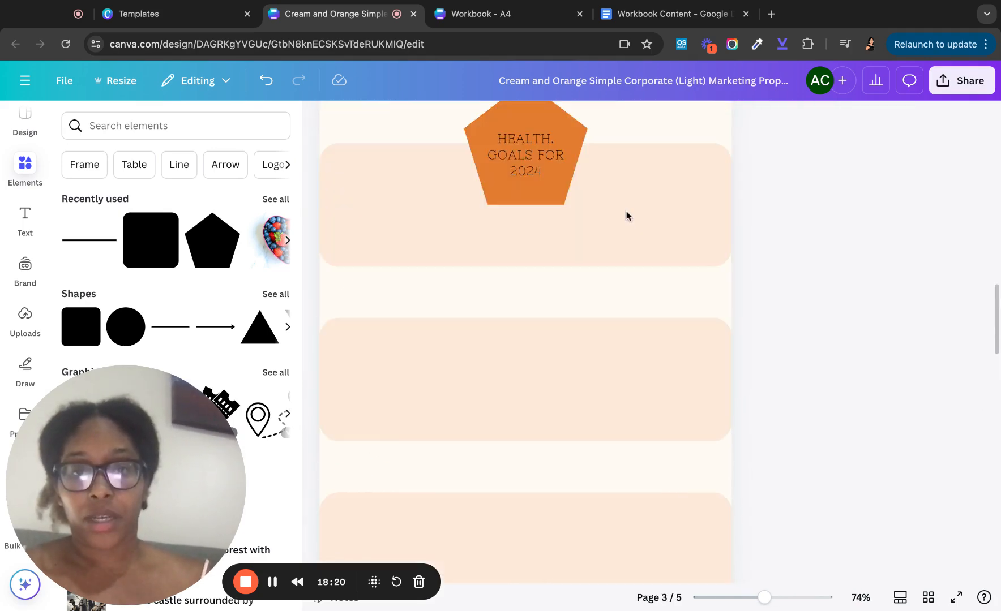
{"action": "scroll", "coordinate": [625, 215], "scroll_direction": "up", "scroll_amount": 3}
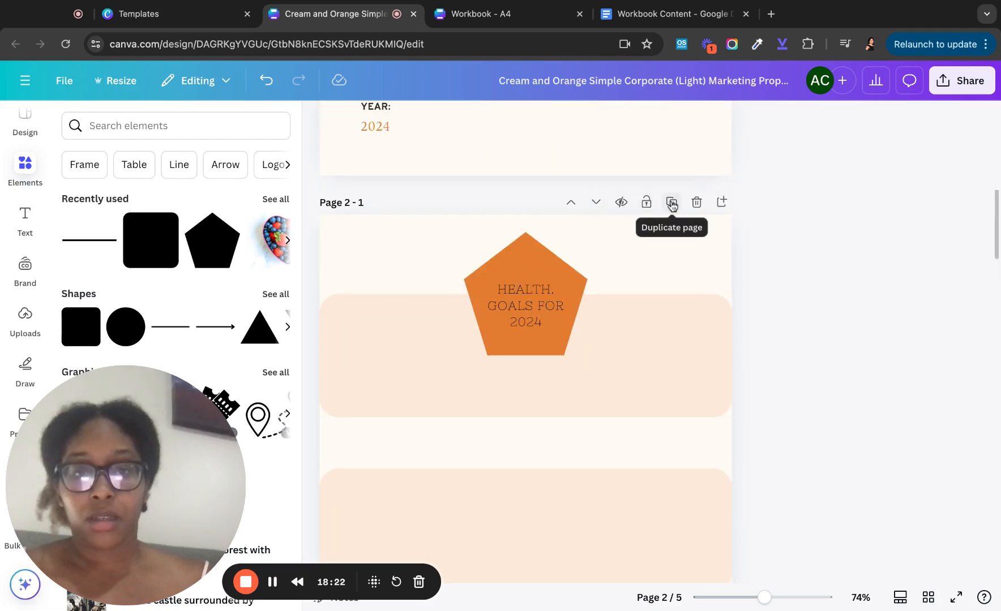
{"action": "left_click", "coordinate": [672, 203]}
{"action": "scroll", "coordinate": [626, 221], "scroll_direction": "up", "scroll_amount": 2}
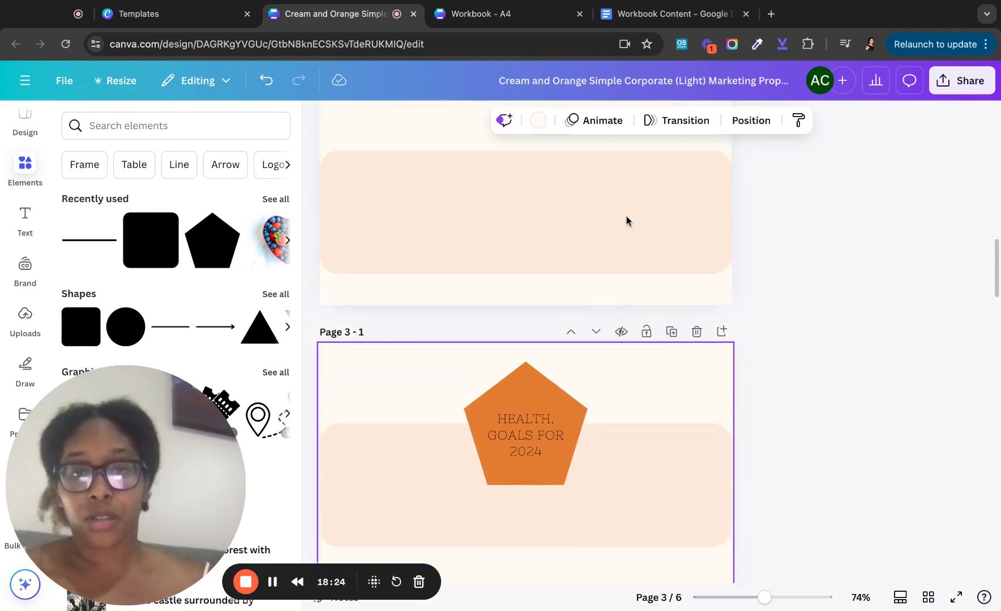
{"action": "scroll", "coordinate": [626, 221], "scroll_direction": "up", "scroll_amount": 4}
{"action": "scroll", "coordinate": [625, 221], "scroll_direction": "down", "scroll_amount": 4}
{"action": "left_click", "coordinate": [597, 332]}
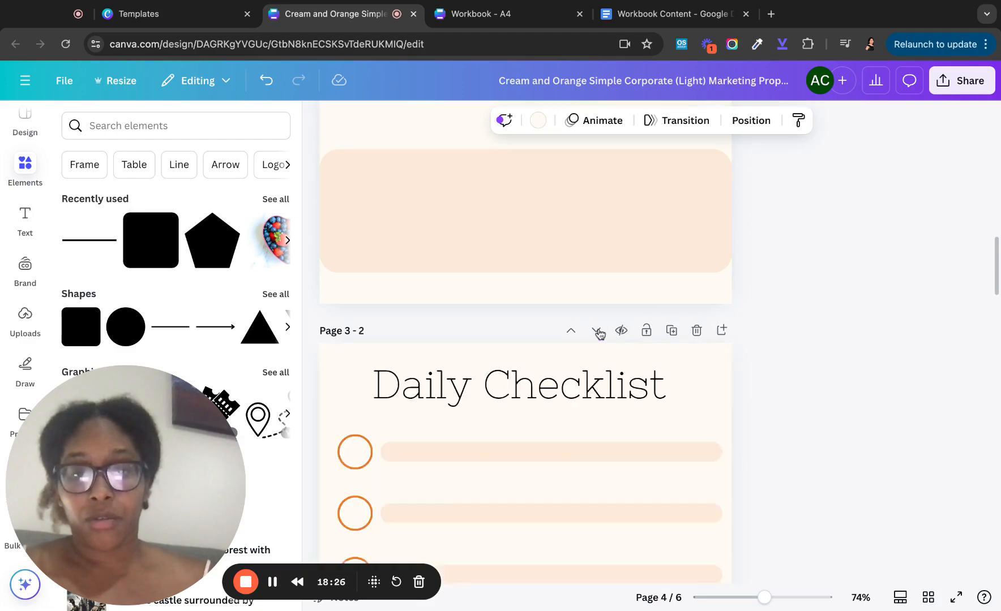
{"action": "left_click", "coordinate": [598, 332]}
{"action": "left_click", "coordinate": [595, 332]}
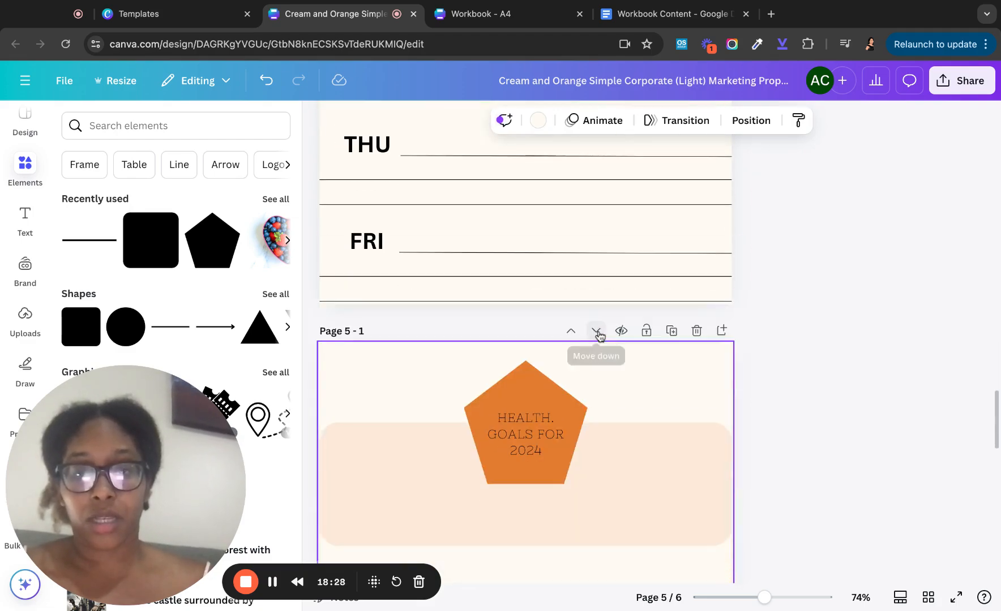
{"action": "left_click", "coordinate": [596, 332]}
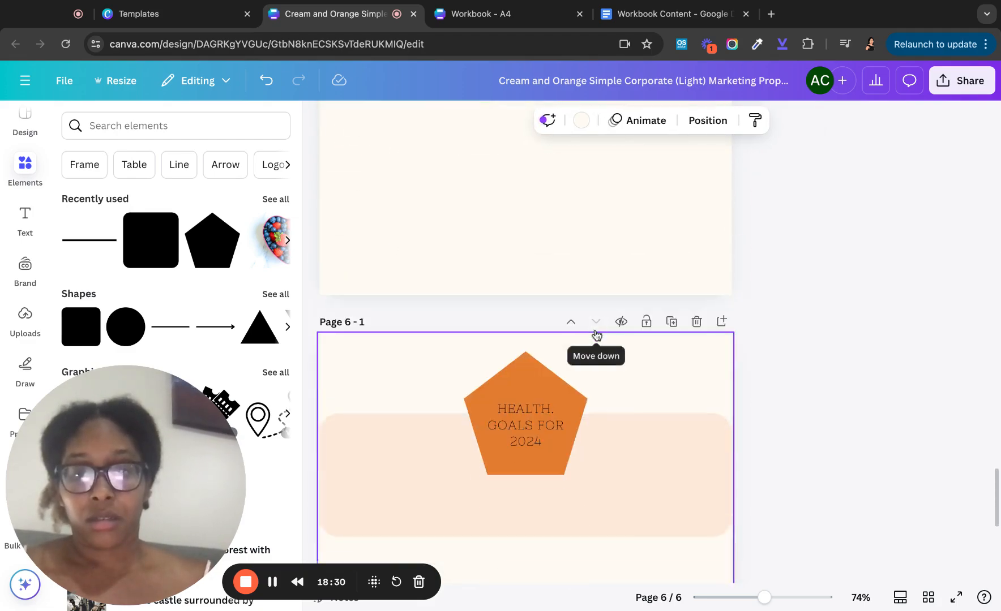
- Change the pentagon heading to MY WEEKLY REFLECTION and widen it to fit
{"action": "double_click", "coordinate": [520, 274]}
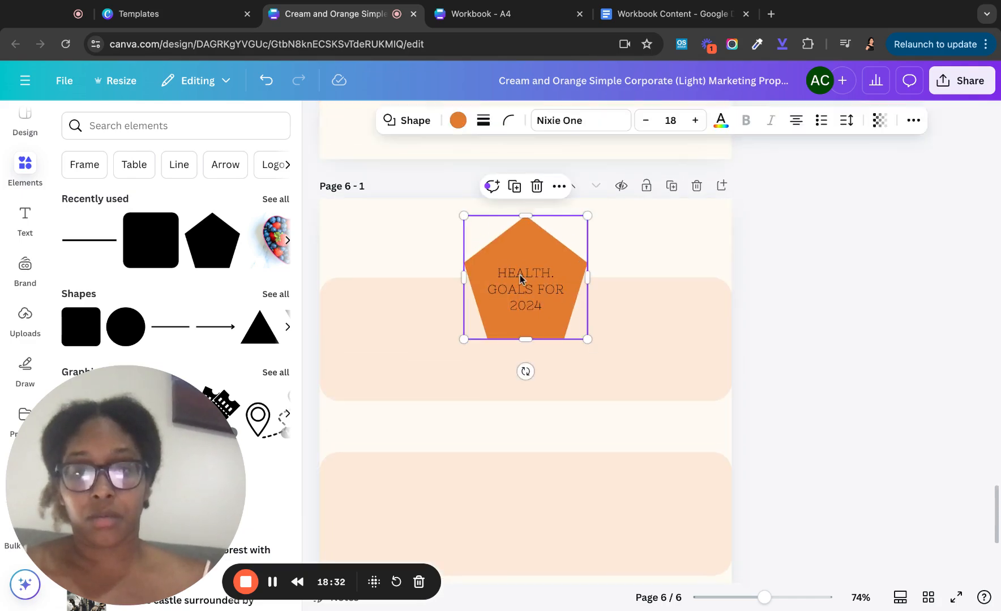
{"action": "key", "text": "BackSpace"}
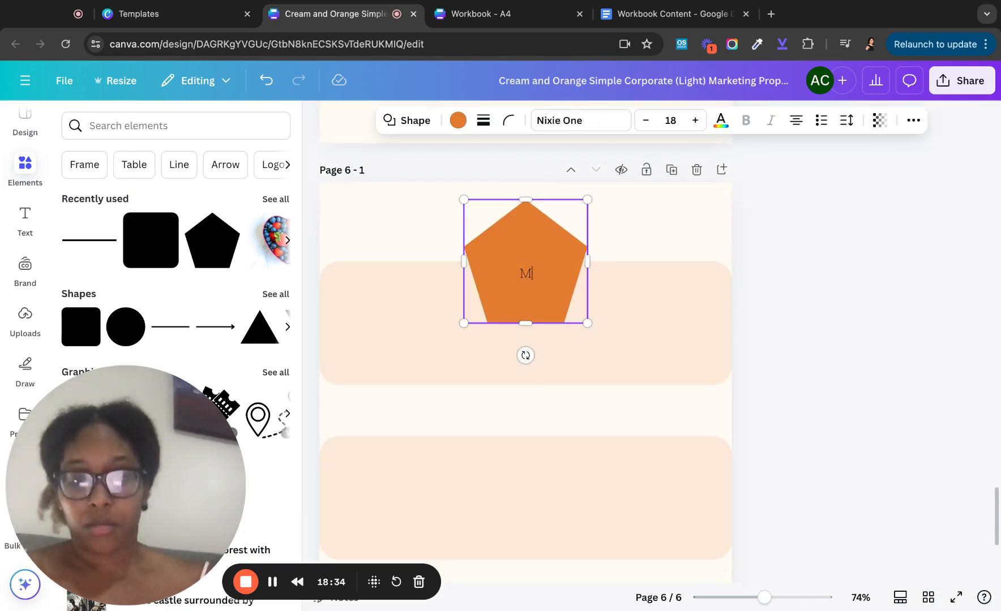
{"action": "type", "text": "MY WEEKLY"}
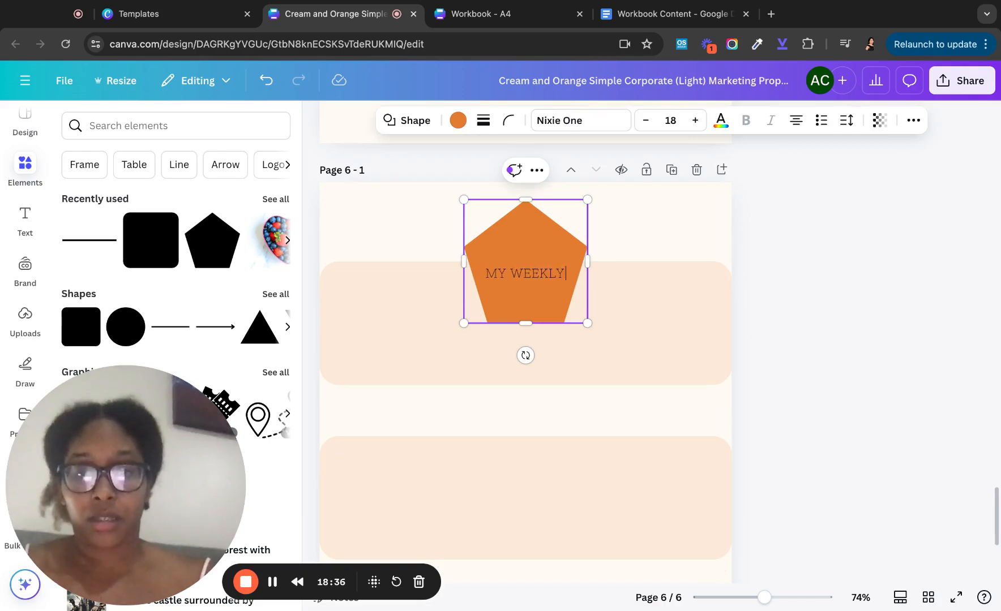
{"action": "type", "text": " RE"}
{"action": "key", "text": "BackSpace"}
{"action": "key", "text": "BackSpace"}
{"action": "key", "text": "BackSpace"}
{"action": "key", "text": "BackSpace"}
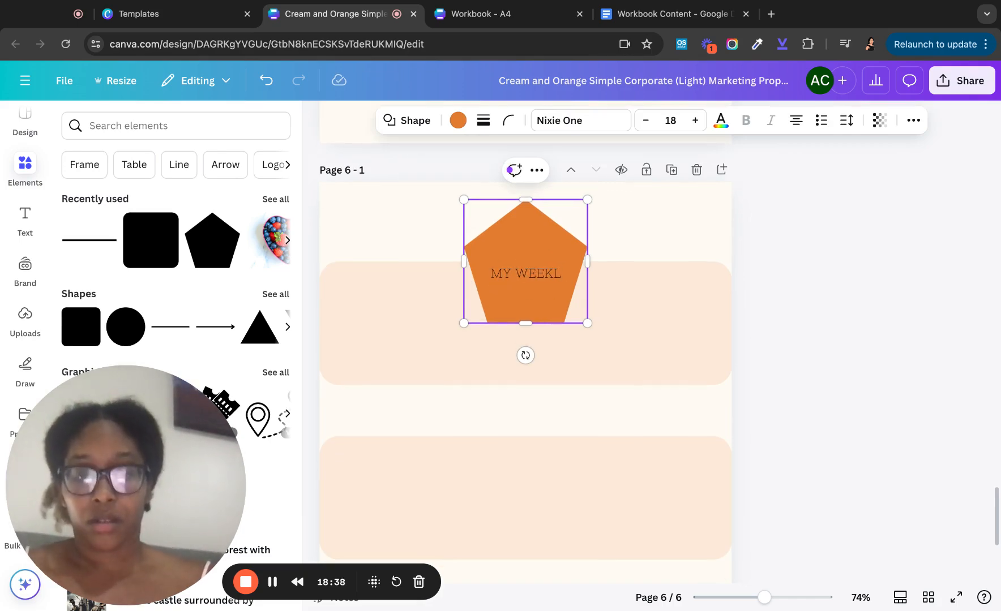
{"action": "type", "text": "Y REFLECTION"}
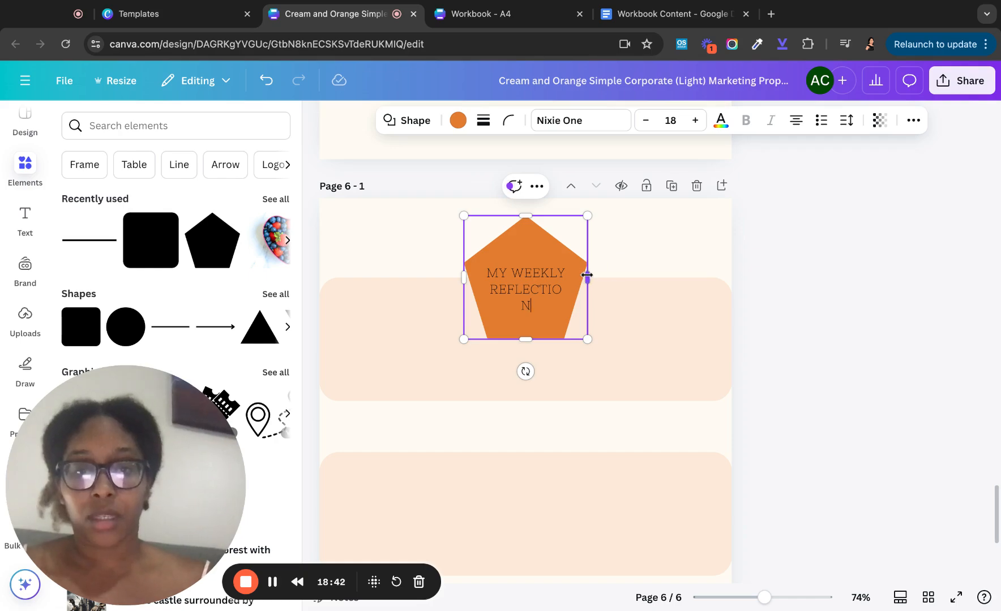
{"action": "mouse_move", "coordinate": [587, 275]}
{"action": "left_mouse_down"}
{"action": "mouse_move", "coordinate": [601, 276]}
{"action": "mouse_move", "coordinate": [584, 275]}
{"action": "left_mouse_up"}
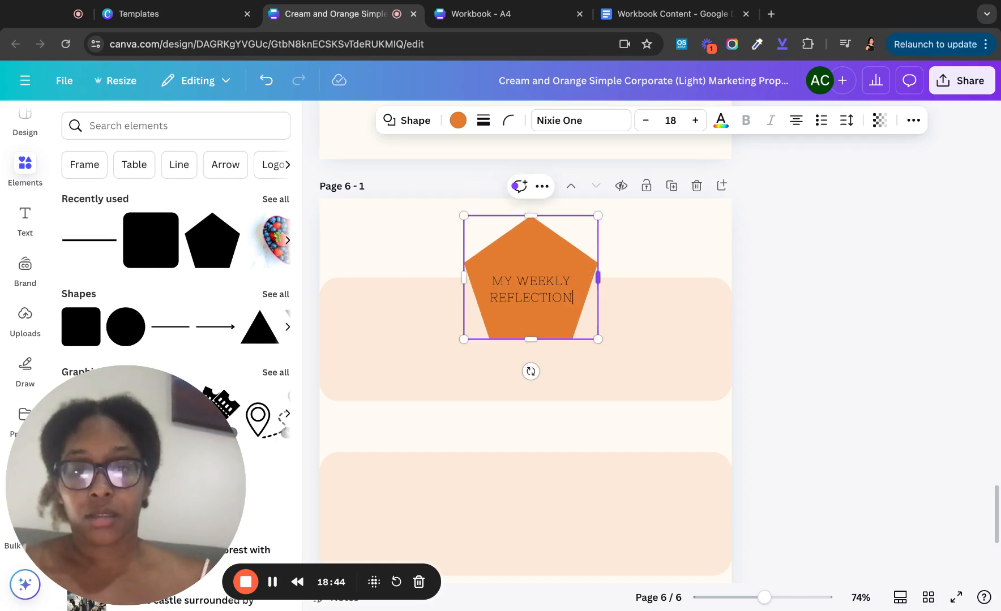
- Nudge the three peach bands down the page
{"action": "left_click", "coordinate": [673, 325]}
{"action": "scroll", "coordinate": [447, 373], "scroll_direction": "down", "scroll_amount": 2}
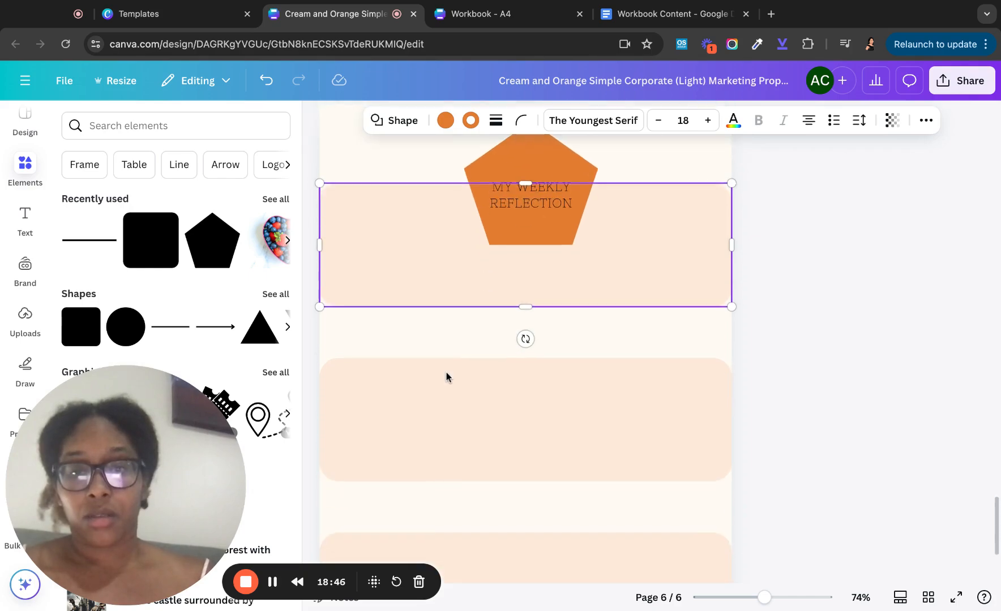
{"action": "scroll", "coordinate": [446, 374], "scroll_direction": "up", "scroll_amount": 2}
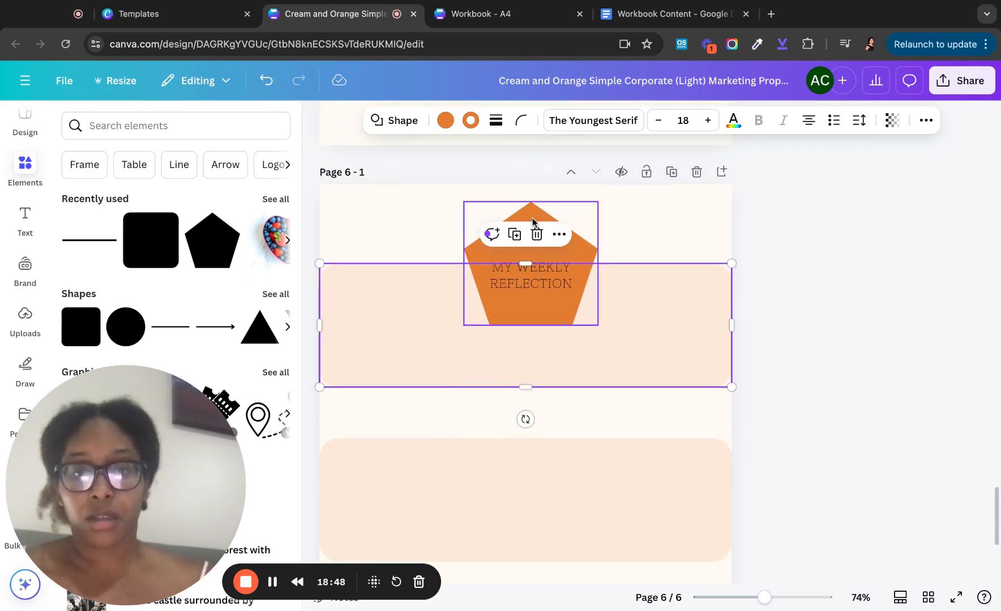
{"action": "scroll", "coordinate": [413, 329], "scroll_direction": "down", "scroll_amount": 5}
{"action": "left_click", "coordinate": [408, 451]}
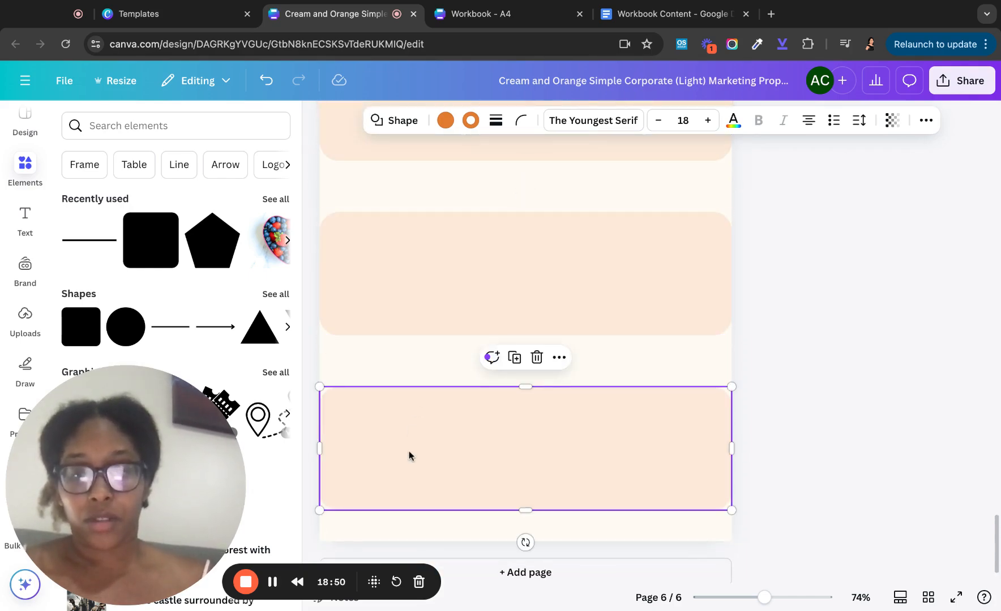
{"action": "key", "text": "Down"}
{"action": "key", "text": "Down"}
{"action": "key", "text": "Down"}
{"action": "key", "text": "Down"}
{"action": "key", "text": "Down"}
{"action": "key", "text": "Down"}
{"action": "key", "text": "Down"}
{"action": "key", "text": "Down"}
{"action": "key", "text": "Down"}
{"action": "key", "text": "Down"}
{"action": "key", "text": "Down"}
{"action": "key", "text": "Down"}
{"action": "key", "text": "Down"}
{"action": "key", "text": "Down"}
{"action": "key", "text": "Down"}
{"action": "key", "text": "Down"}
{"action": "key", "text": "Down"}
{"action": "key", "text": "Down"}
{"action": "key", "text": "Down"}
{"action": "key", "text": "Down"}
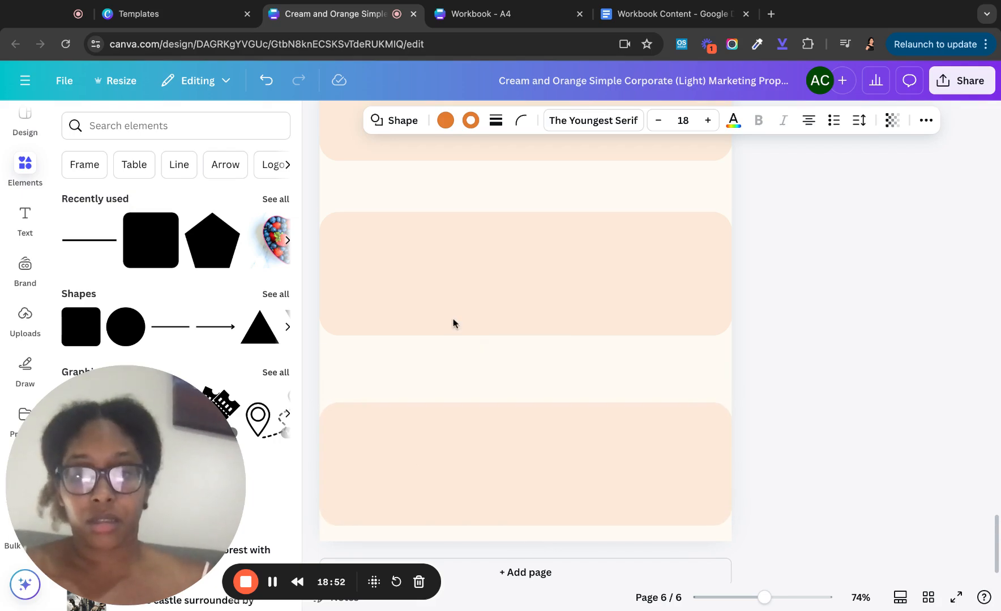
{"action": "left_click", "coordinate": [458, 303]}
{"action": "key", "text": "Down"}
{"action": "key", "text": "Down"}
{"action": "key", "text": "Down"}
{"action": "key", "text": "Down"}
{"action": "key", "text": "Down"}
{"action": "key", "text": "Down"}
{"action": "key", "text": "Down"}
{"action": "key", "text": "Down"}
{"action": "key", "text": "Down"}
{"action": "key", "text": "Down"}
{"action": "key", "text": "Down"}
{"action": "key", "text": "Down"}
{"action": "key", "text": "Down"}
{"action": "key", "text": "Down"}
{"action": "key", "text": "Down"}
{"action": "key", "text": "Down"}
{"action": "key", "text": "Down"}
{"action": "key", "text": "Down"}
{"action": "key", "text": "Down"}
{"action": "key", "text": "Down"}
{"action": "key", "text": "Down"}
{"action": "key", "text": "Down"}
{"action": "key", "text": "Down"}
{"action": "key", "text": "Down"}
{"action": "key", "text": "Down"}
{"action": "key", "text": "Down"}
{"action": "key", "text": "Down"}
{"action": "key", "text": "Down"}
{"action": "key", "text": "Down"}
{"action": "key", "text": "Down"}
{"action": "key", "text": "Down"}
{"action": "key", "text": "Down"}
{"action": "key", "text": "Down"}
{"action": "key", "text": "Down"}
{"action": "key", "text": "Down"}
{"action": "key", "text": "Down"}
{"action": "key", "text": "Down"}
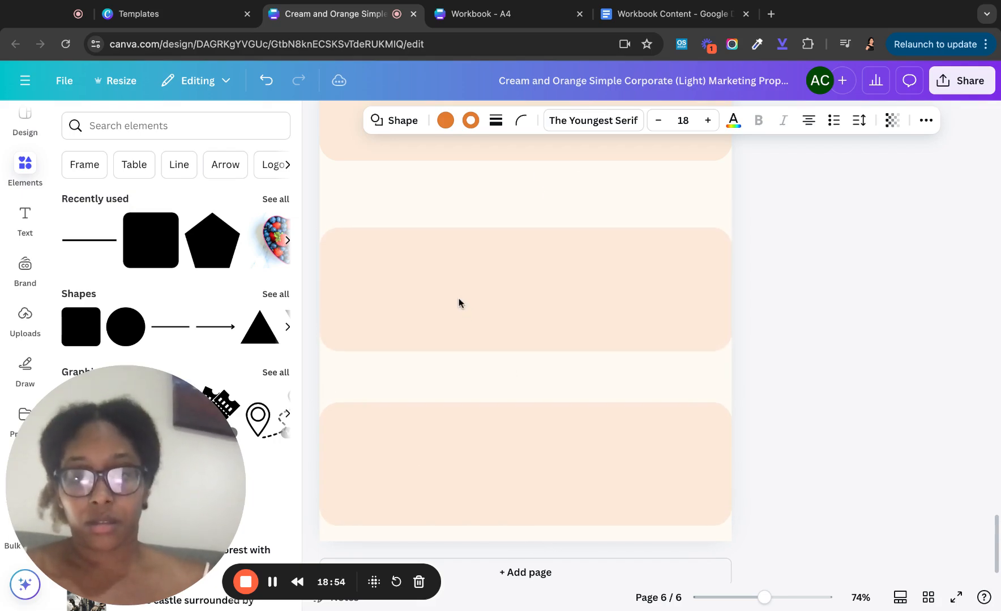
{"action": "scroll", "coordinate": [503, 168], "scroll_direction": "up", "scroll_amount": 2}
{"action": "left_click", "coordinate": [499, 171]}
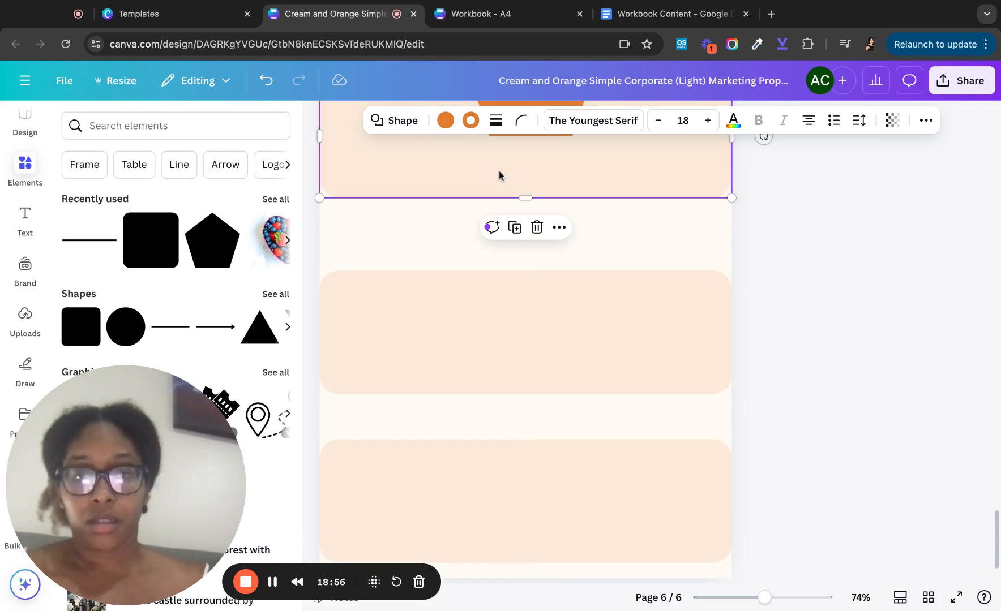
{"action": "key", "text": "Down"}
{"action": "key", "text": "Down"}
{"action": "key", "text": "Down"}
{"action": "key", "text": "Down"}
{"action": "key", "text": "Down"}
{"action": "key", "text": "Down"}
{"action": "key", "text": "Down"}
{"action": "key", "text": "Down"}
{"action": "key", "text": "Down"}
{"action": "key", "text": "Down"}
{"action": "key", "text": "Down"}
{"action": "key", "text": "Down"}
{"action": "key", "text": "Down"}
{"action": "key", "text": "Down"}
{"action": "key", "text": "Down"}
{"action": "key", "text": "Down"}
{"action": "key", "text": "Down"}
{"action": "key", "text": "Down"}
{"action": "key", "text": "Down"}
{"action": "key", "text": "Down"}
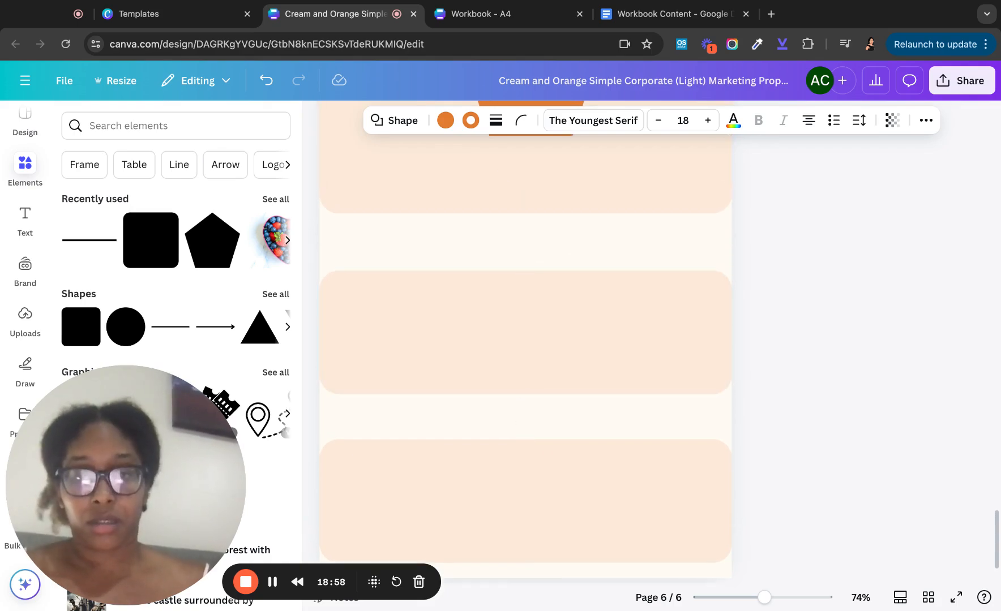
{"action": "key", "text": "Down"}
{"action": "key", "text": "Down"}
{"action": "key", "text": "Down"}
{"action": "key", "text": "Down"}
{"action": "key", "text": "Down"}
{"action": "key", "text": "Down"}
{"action": "key", "text": "Down"}
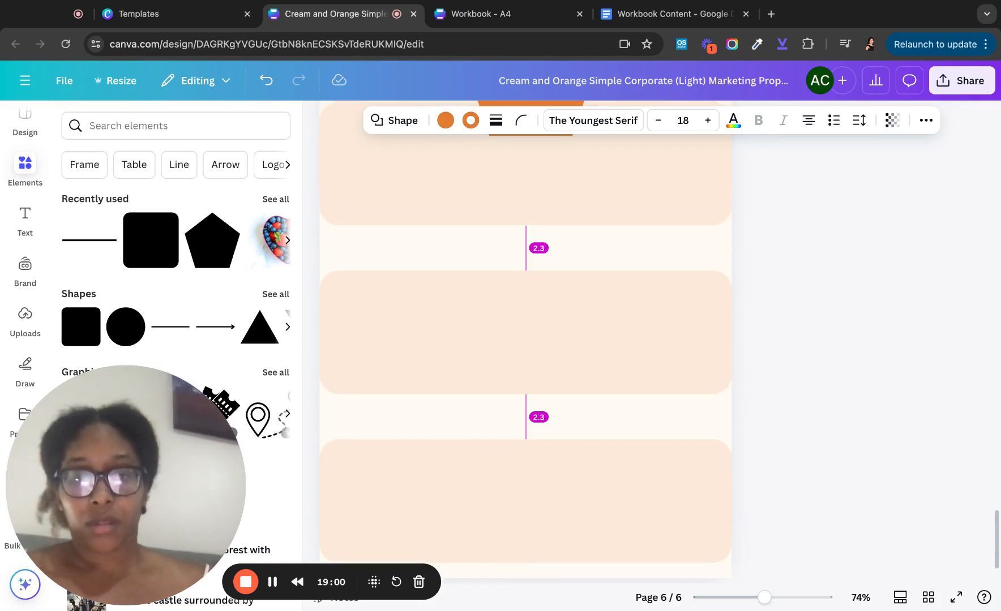
{"action": "scroll", "coordinate": [500, 170], "scroll_direction": "up", "scroll_amount": 3}
{"action": "scroll", "coordinate": [476, 187], "scroll_direction": "up", "scroll_amount": 2}
- Raise and shorten the pentagon, evenly re-space the peach bands, then return to the cream and orange design
{"action": "left_click", "coordinate": [507, 242]}
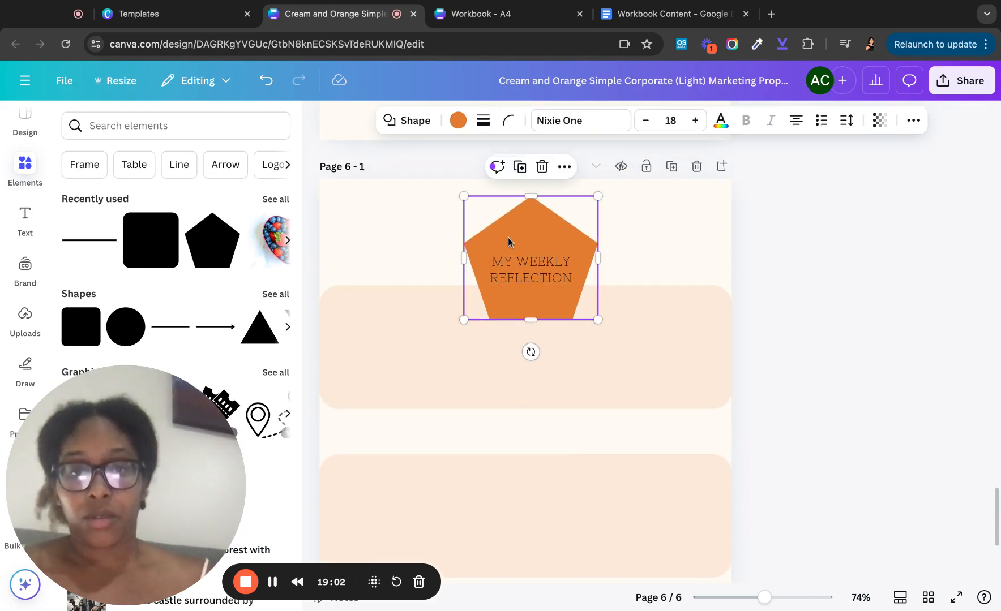
{"action": "key", "text": "Up"}
{"action": "key", "text": "Up"}
{"action": "key", "text": "Up"}
{"action": "key", "text": "Up"}
{"action": "key", "text": "Up"}
{"action": "key", "text": "Up"}
{"action": "key", "text": "Up"}
{"action": "key", "text": "Up"}
{"action": "key", "text": "Up"}
{"action": "key", "text": "Up"}
{"action": "key", "text": "Up"}
{"action": "key", "text": "Up"}
{"action": "key", "text": "Up"}
{"action": "key", "text": "Up"}
{"action": "key", "text": "Up"}
{"action": "key", "text": "Up"}
{"action": "key", "text": "Up"}
{"action": "key", "text": "Up"}
{"action": "key", "text": "Up"}
{"action": "key", "text": "Up"}
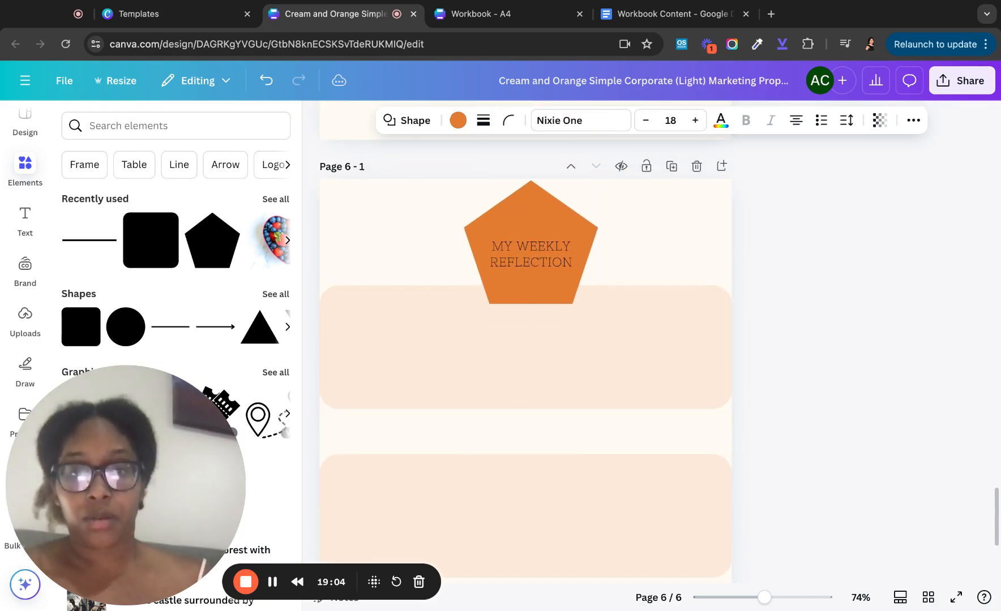
{"action": "left_click_drag", "start_coordinate": [530, 303], "coordinate": [530, 302]}
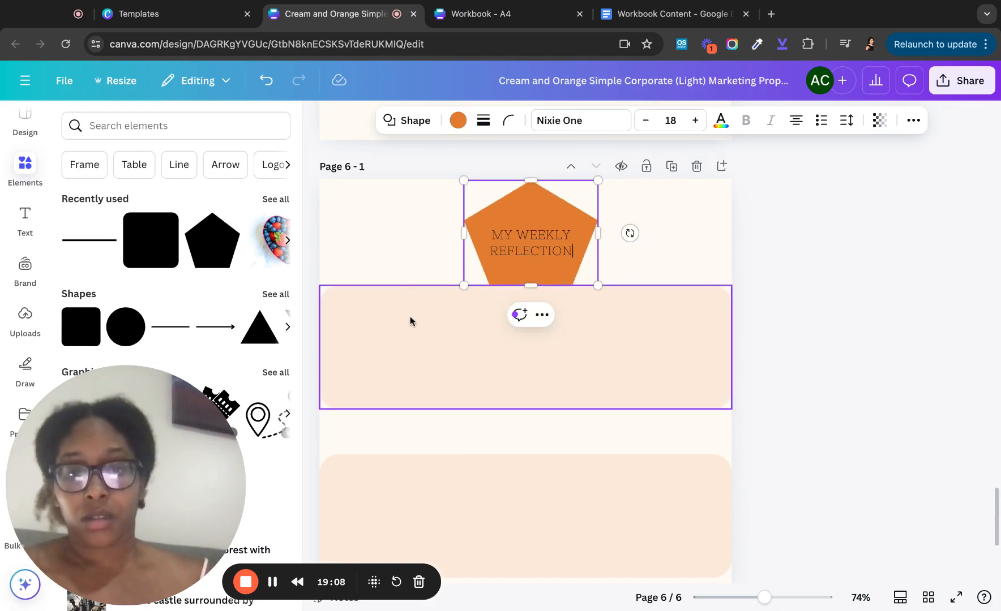
{"action": "left_click", "coordinate": [409, 336]}
{"action": "key", "text": "shift+Down"}
{"action": "key", "text": "shift+Down"}
{"action": "key", "text": "shift+Down"}
{"action": "key", "text": "shift+Down"}
{"action": "key", "text": "shift+Down"}
{"action": "key", "text": "shift+Down"}
{"action": "key", "text": "shift+Down"}
{"action": "key", "text": "shift+Down"}
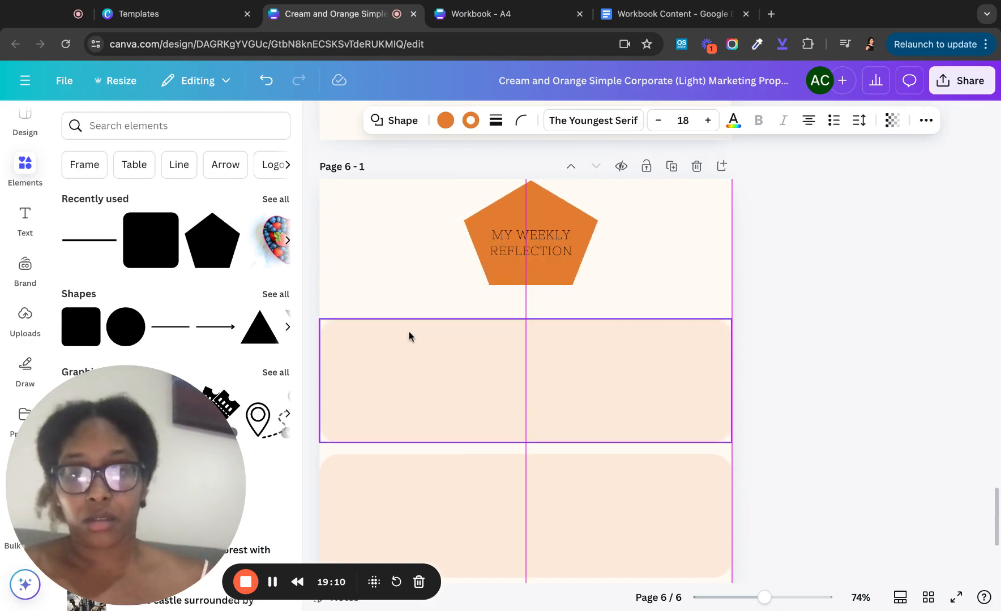
{"action": "scroll", "coordinate": [408, 391], "scroll_direction": "down", "scroll_amount": 3}
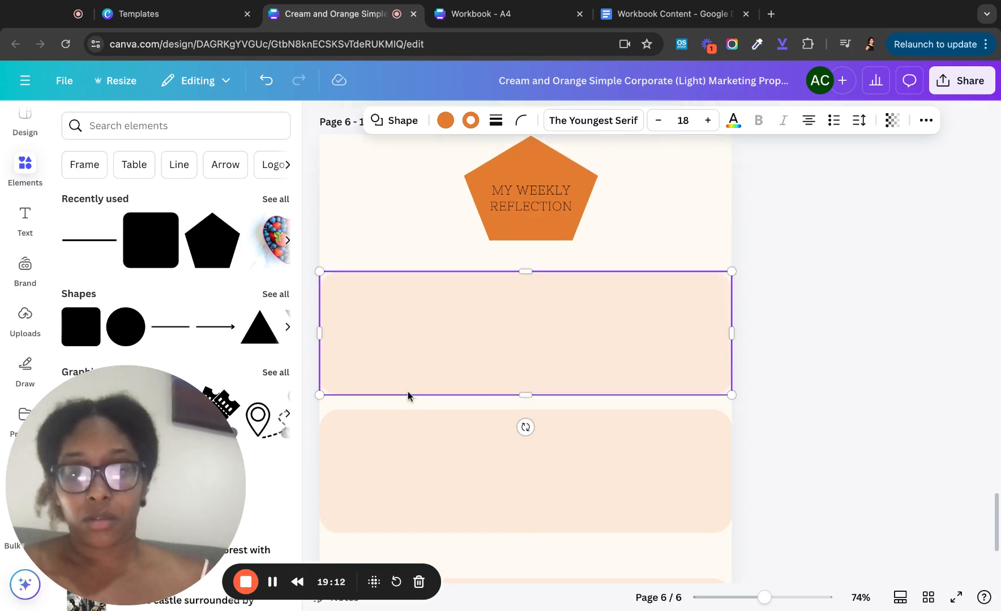
{"action": "left_click_drag", "start_coordinate": [408, 391], "coordinate": [402, 403]}
{"action": "scroll", "coordinate": [402, 401], "scroll_direction": "down", "scroll_amount": 3}
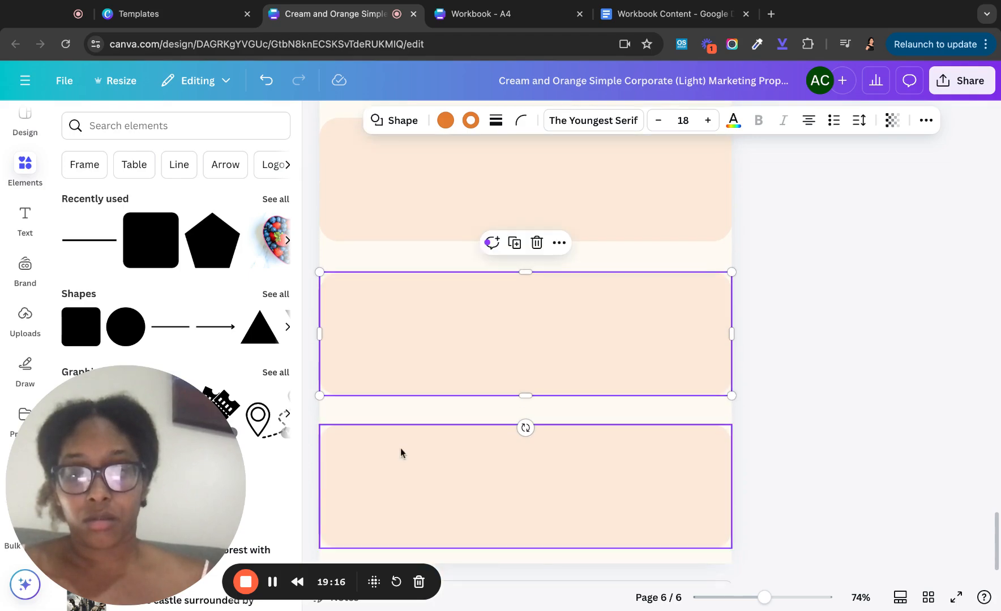
{"action": "left_click", "coordinate": [400, 452]}
{"action": "left_click_drag", "start_coordinate": [400, 452], "coordinate": [400, 455]}
{"action": "scroll", "coordinate": [400, 455], "scroll_direction": "up", "scroll_amount": 5}
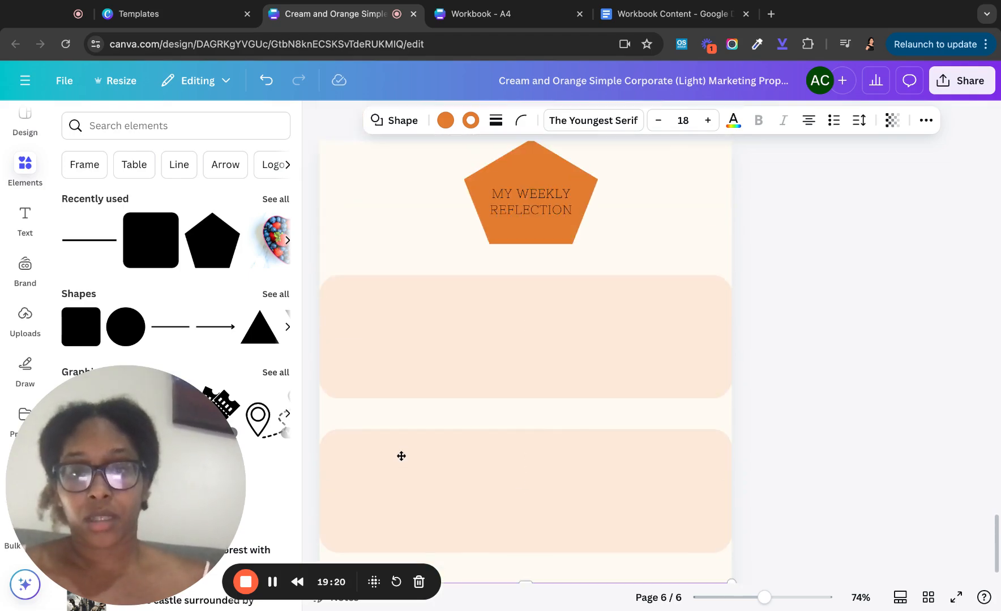
{"action": "left_click", "coordinate": [406, 296]}
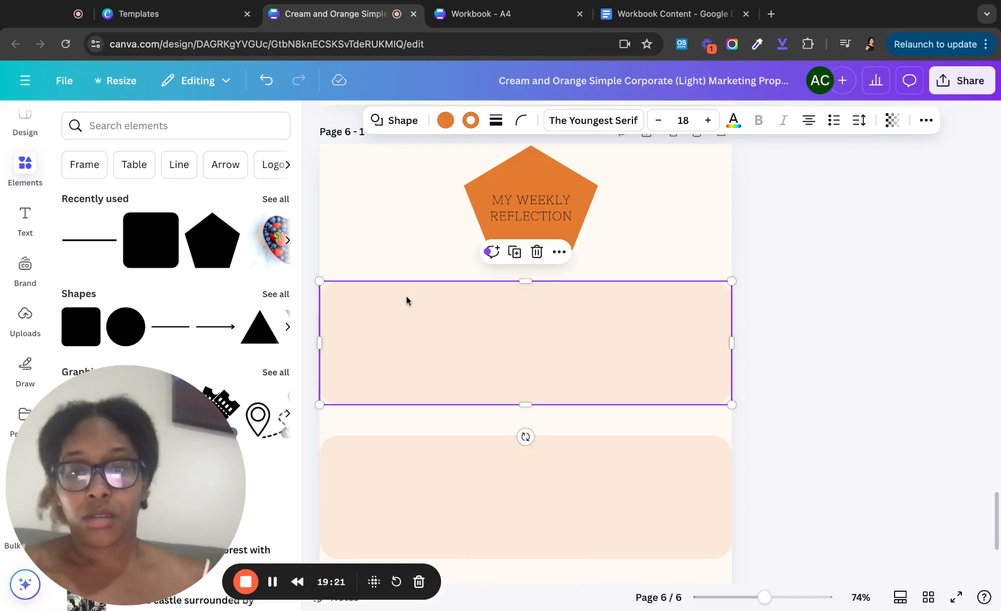
{"action": "left_click", "coordinate": [506, 13]}
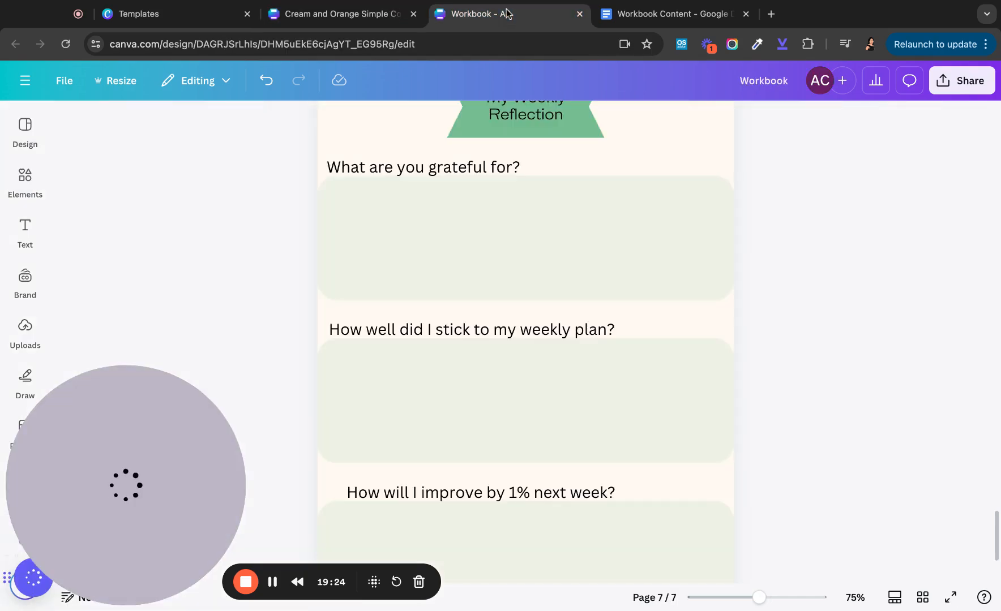
{"action": "left_click", "coordinate": [287, 17]}
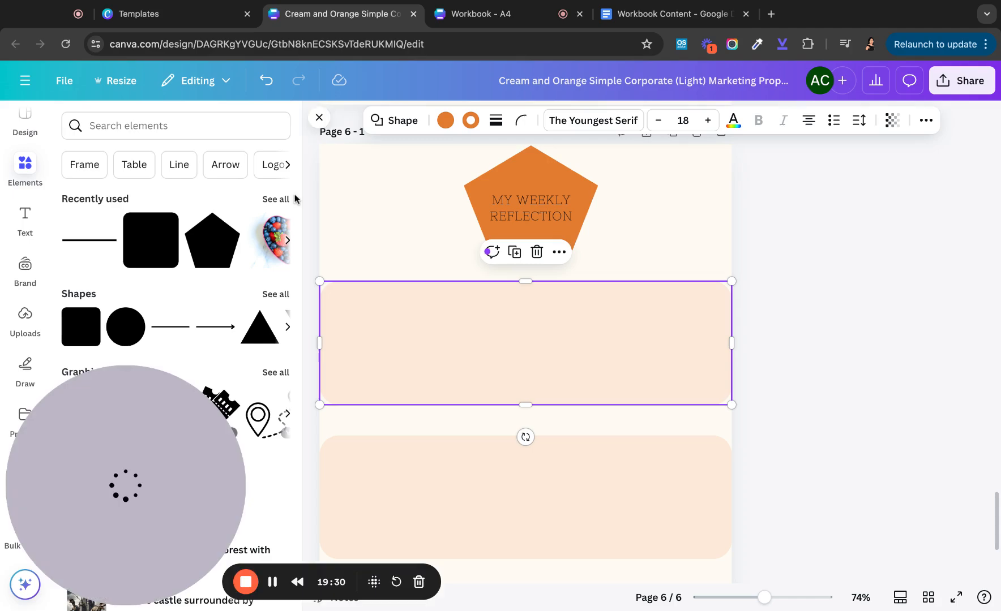
- Add a body text box reading '1. What am I grateful for?' to page 6
{"action": "left_click", "coordinate": [25, 216]}
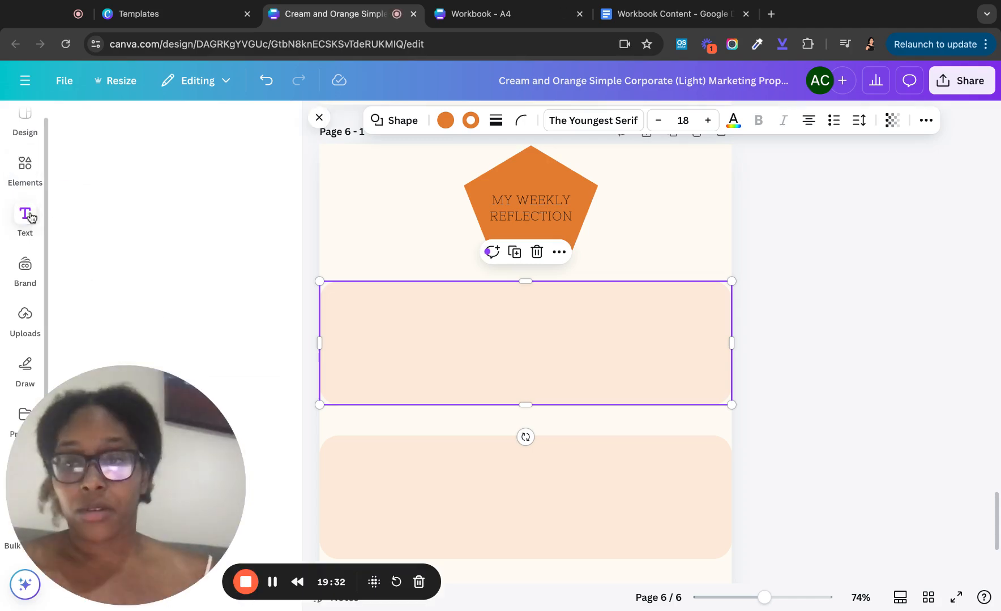
{"action": "scroll", "coordinate": [149, 342], "scroll_direction": "down", "scroll_amount": 1}
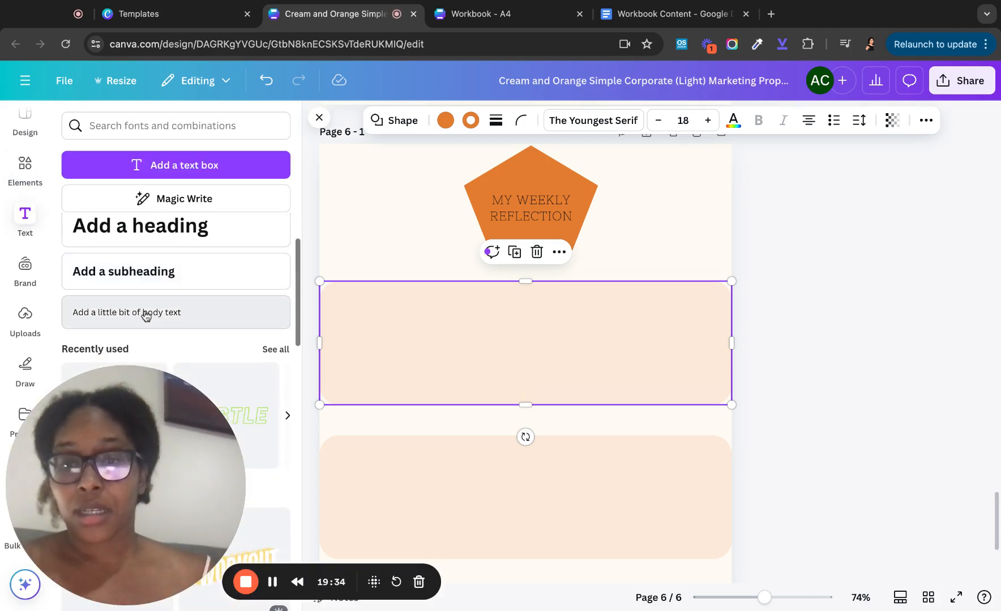
{"action": "left_click", "coordinate": [147, 315]}
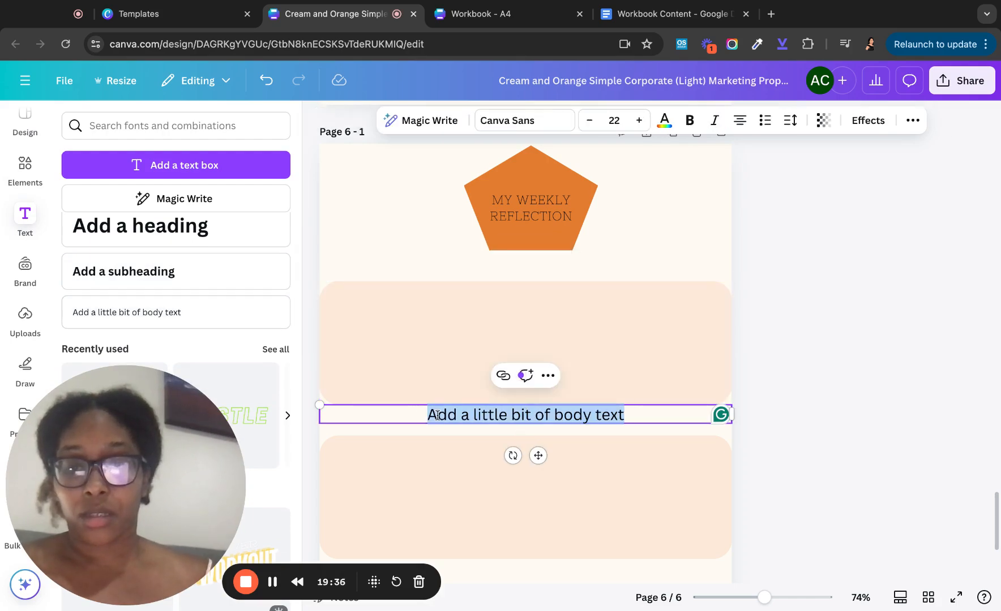
{"action": "type", "text": "1. What I"}
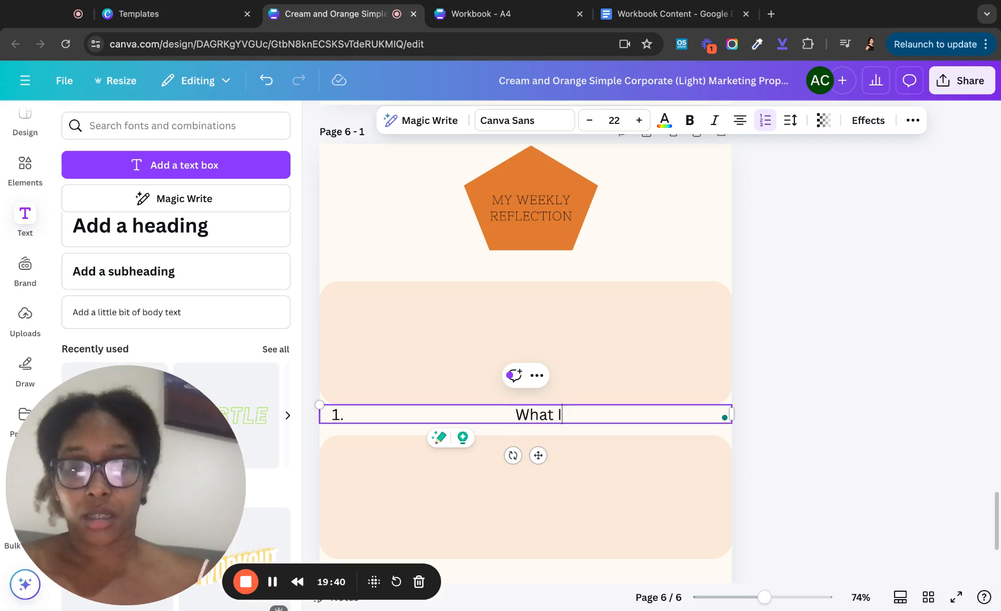
{"action": "key", "text": "BackSpace"}
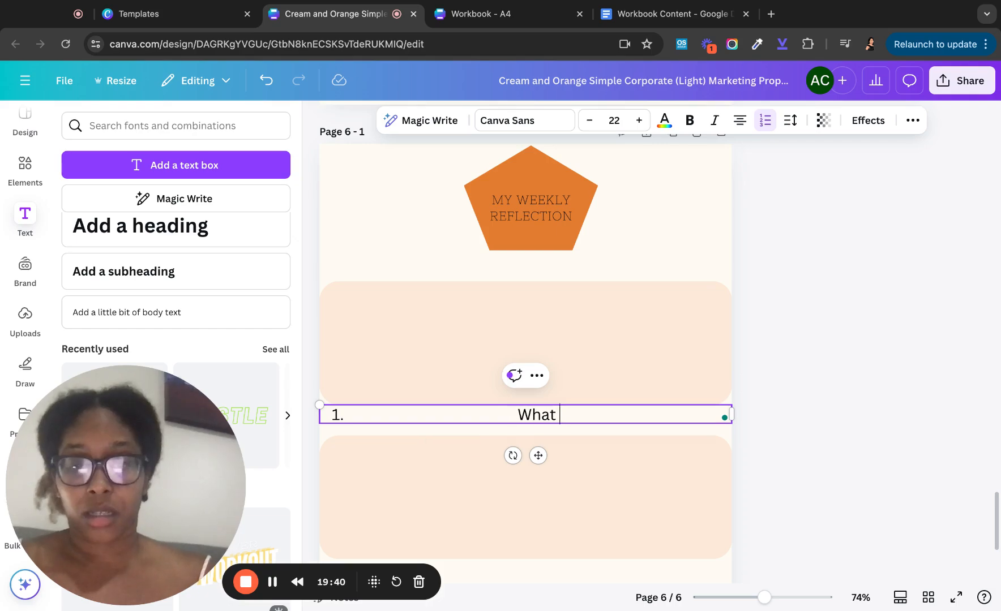
{"action": "type", "text": "am I grate"}
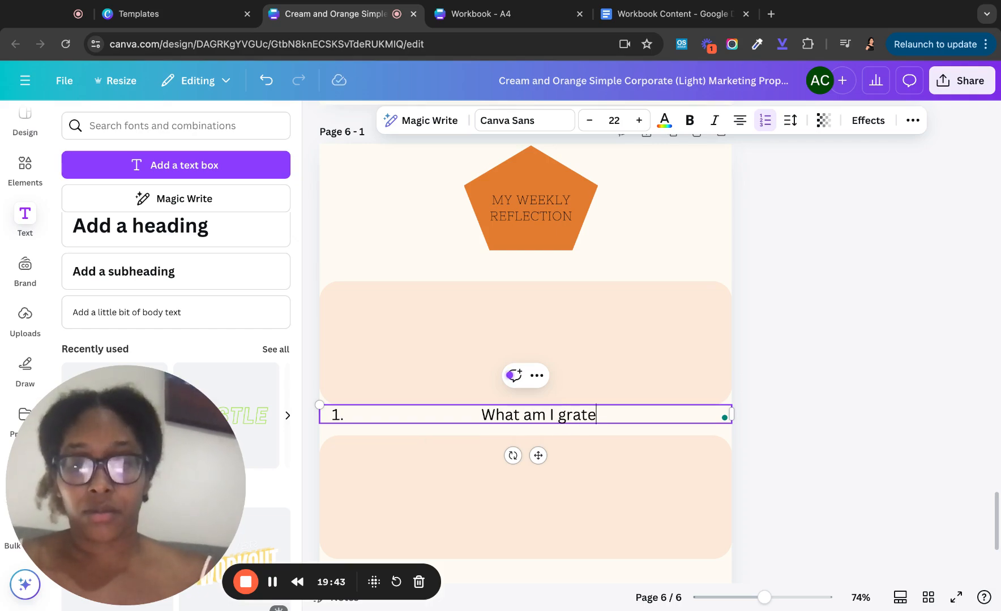
{"action": "key", "text": "BackSpace"}
{"action": "type", "text": "eful for?"}
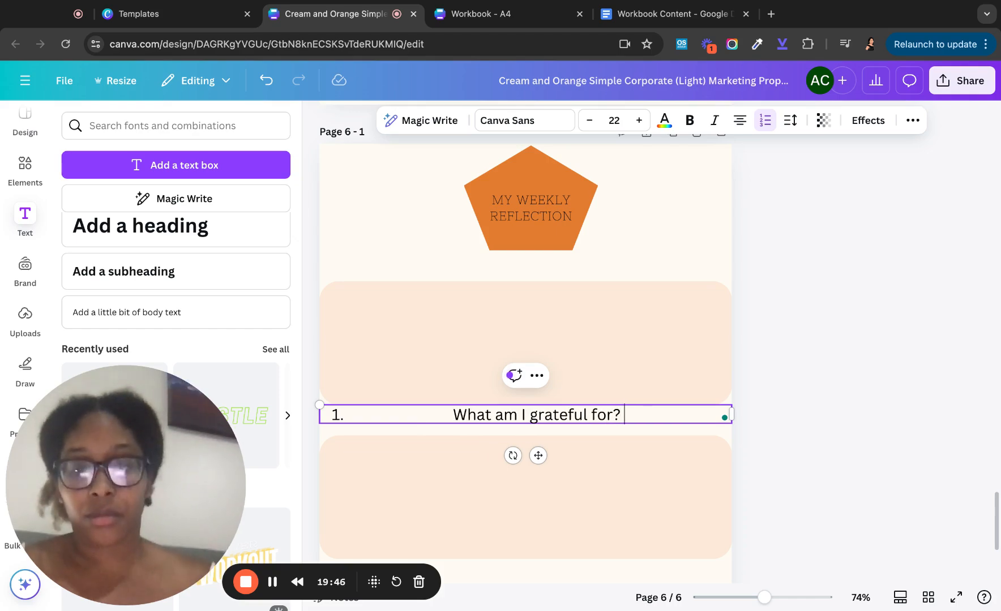
{"action": "left_click", "coordinate": [440, 384]}
- Move the question above the upper peach box, strip its numbering, then delete the text box
{"action": "left_click", "coordinate": [468, 423]}
{"action": "left_click_drag", "start_coordinate": [468, 424], "coordinate": [461, 282]}
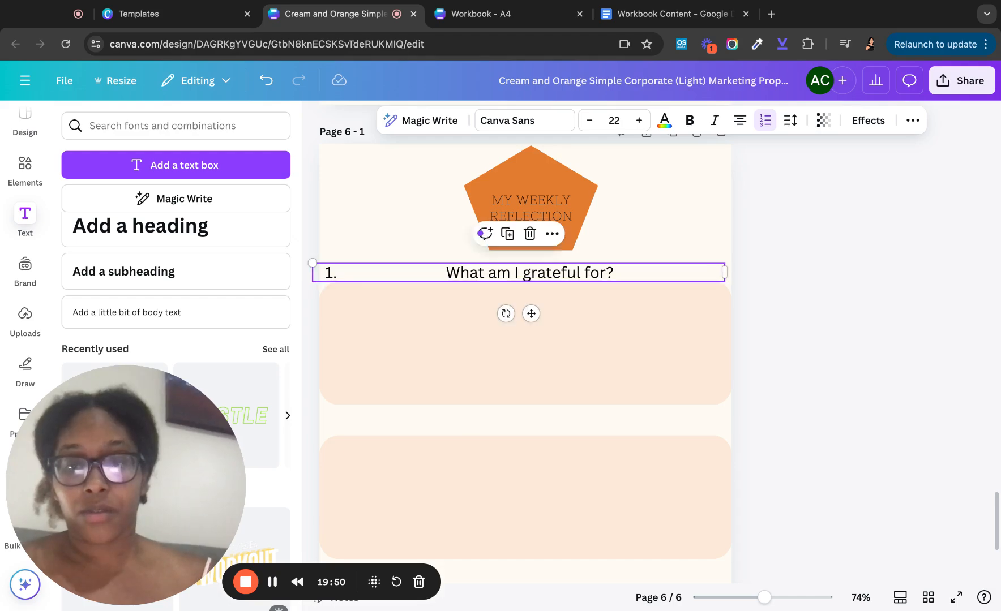
{"action": "left_click", "coordinate": [486, 373]}
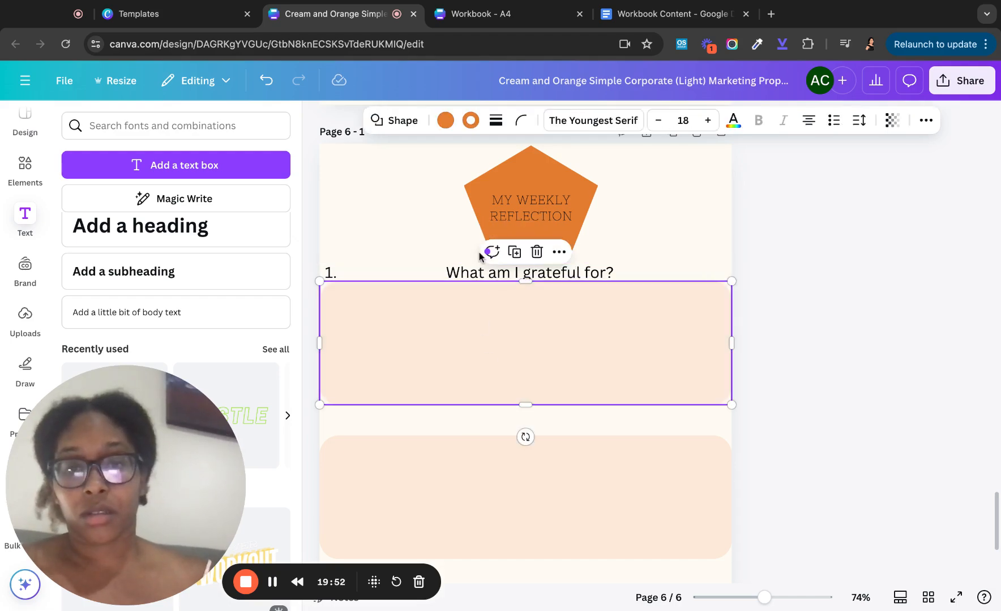
{"action": "left_click", "coordinate": [457, 272]}
{"action": "left_click", "coordinate": [451, 272]}
{"action": "key", "text": "BackSpace"}
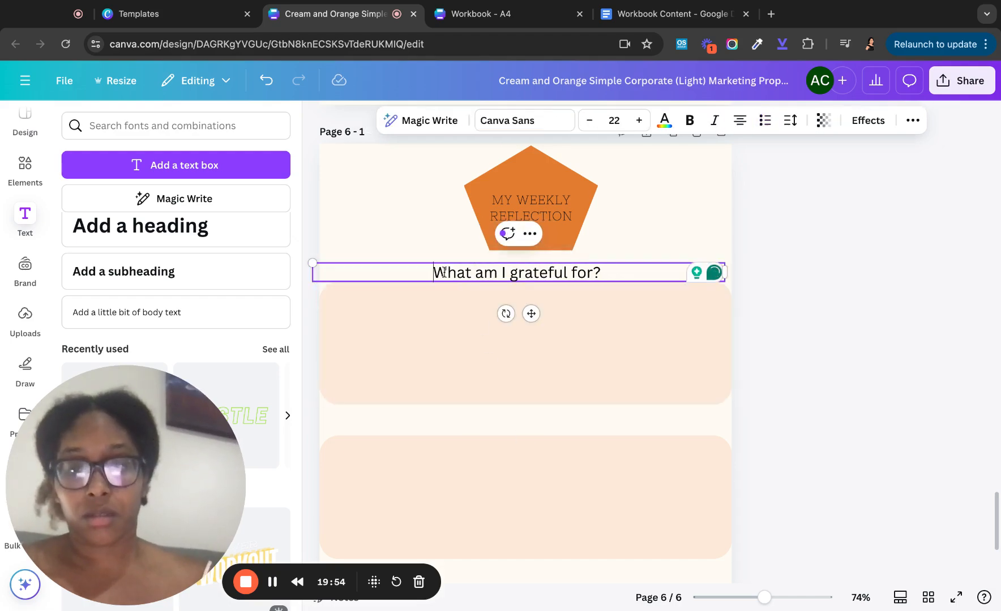
{"action": "left_click", "coordinate": [456, 426]}
{"action": "left_click", "coordinate": [432, 272]}
{"action": "key", "text": "Delete"}
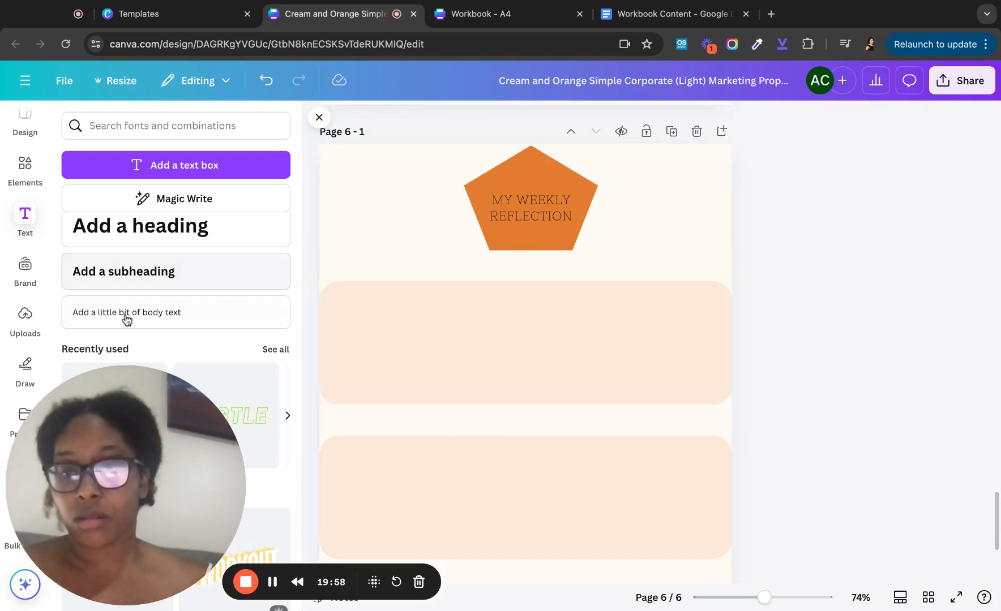
- Add a body text box above the upper peach box reading 'What am I grateful for?', numbered as item 1
{"action": "left_click", "coordinate": [123, 321]}
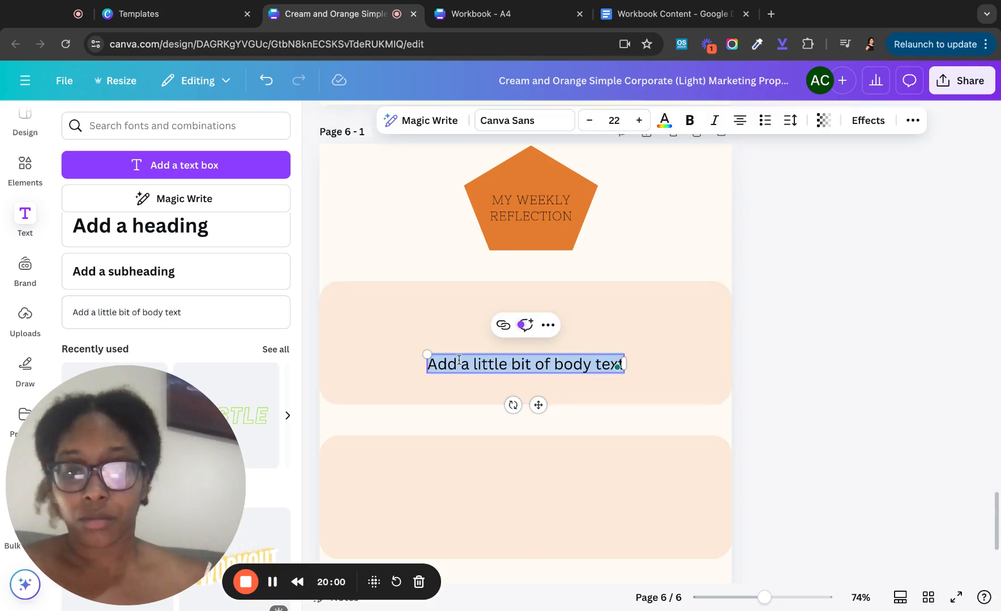
{"action": "left_click", "coordinate": [451, 387]}
{"action": "left_click_drag", "start_coordinate": [458, 360], "coordinate": [369, 263]}
{"action": "double_click", "coordinate": [369, 263]}
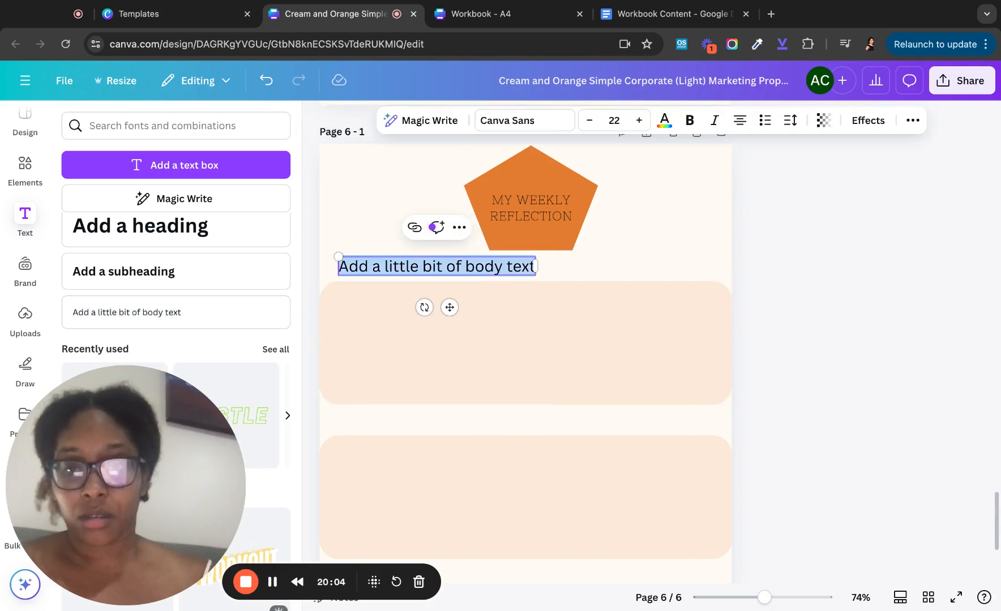
{"action": "type", "text": "What"}
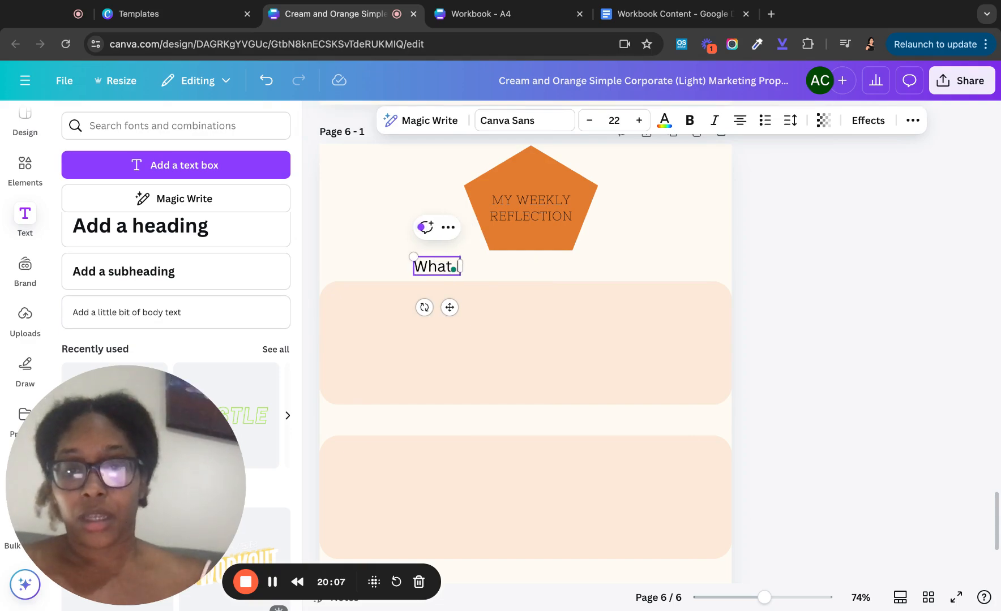
{"action": "type", "text": " I"}
{"action": "key", "text": "BackSpace"}
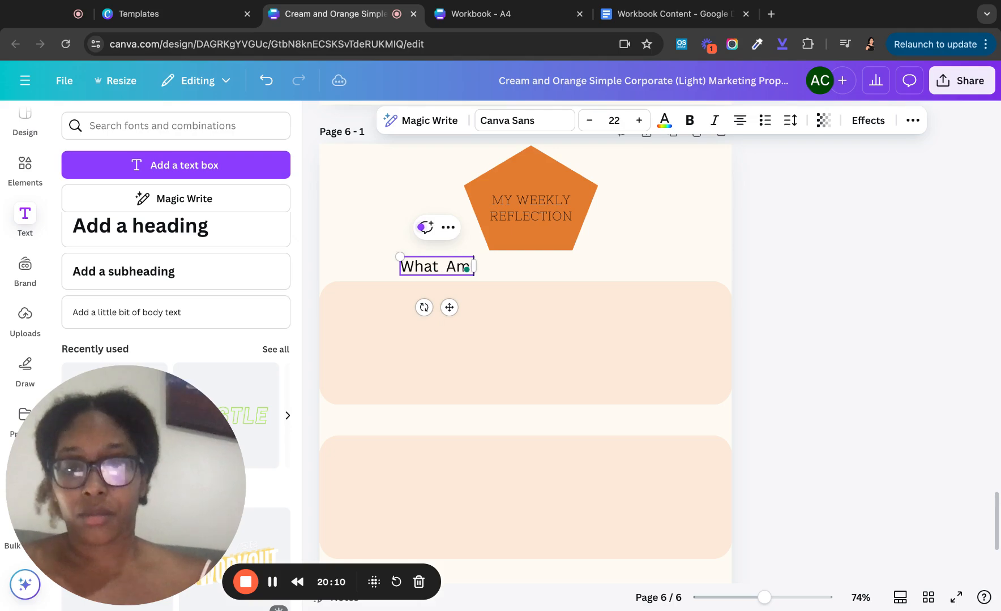
{"action": "key", "text": "BackSpace"}
{"action": "key", "text": "BackSpace"}
{"action": "key", "text": "BackSpace"}
{"action": "type", "text": "am"}
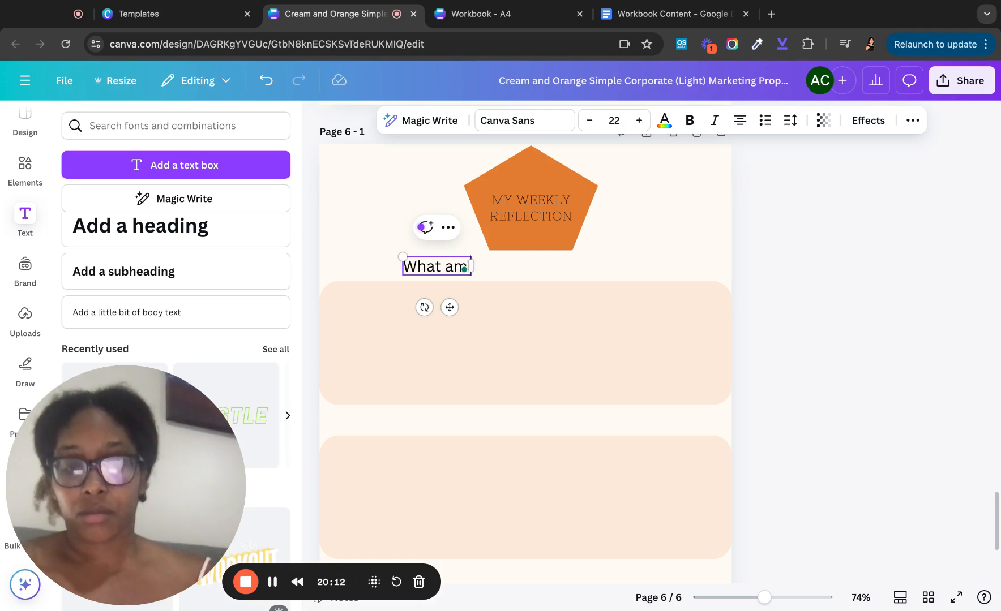
{"action": "type", "text": " I arateful"}
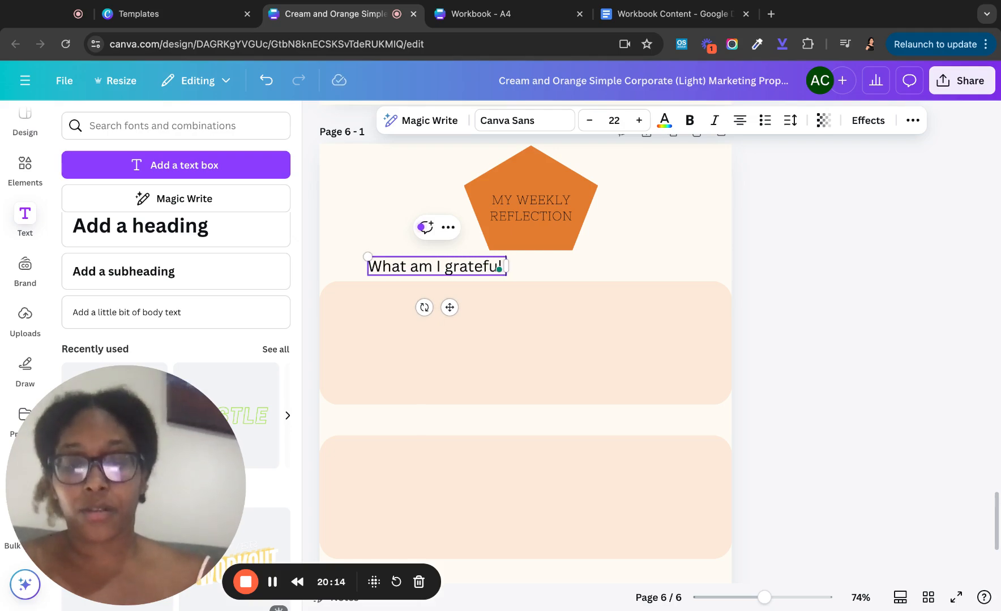
{"action": "type", "text": " for?"}
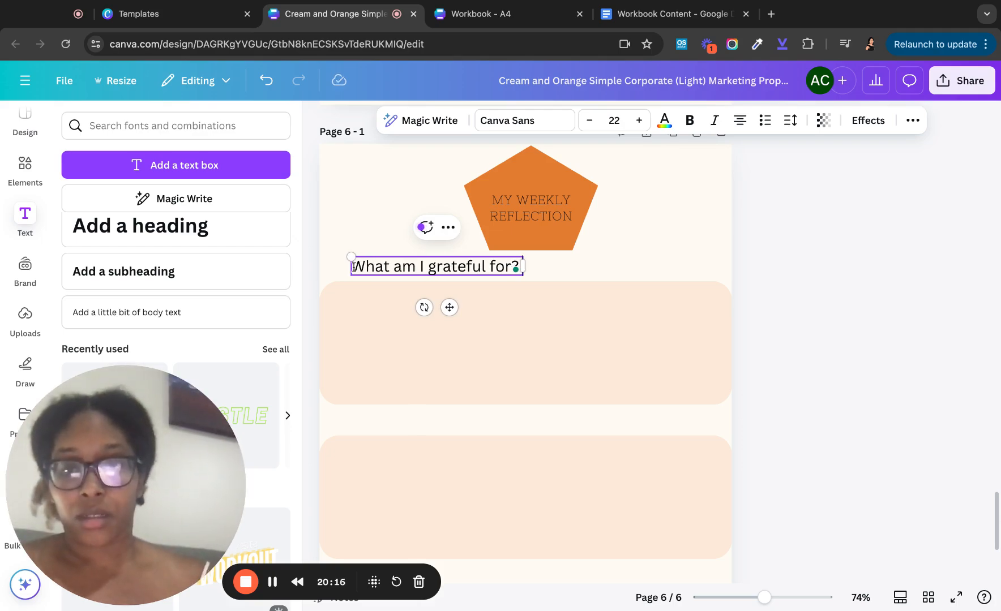
{"action": "key", "text": "super+shift+7"}
{"action": "left_click", "coordinate": [390, 327]}
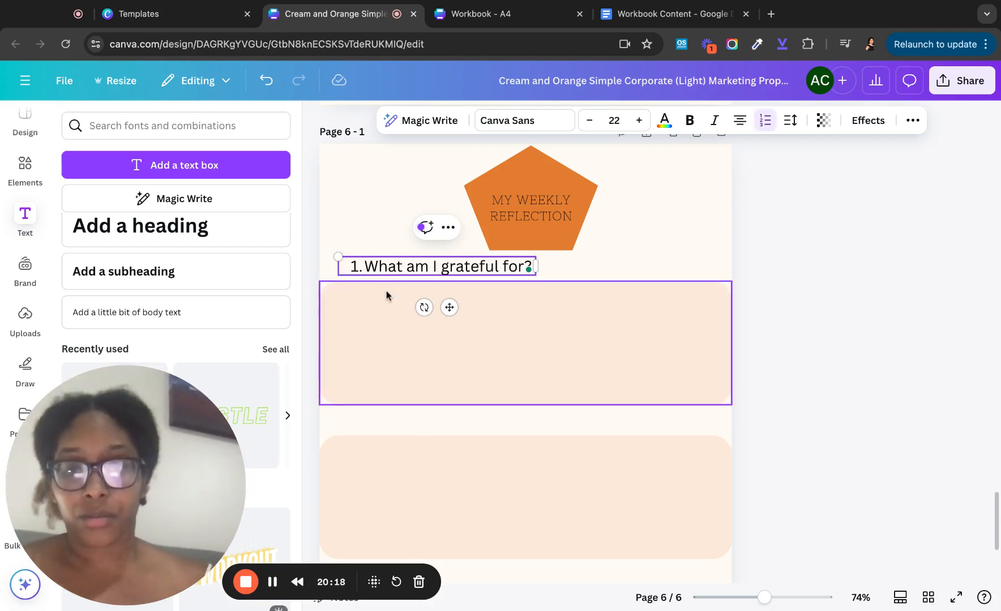
- Duplicate the question toward the lower box, compare wording with the Workbook design, then delete the copy
{"action": "left_click", "coordinate": [392, 270]}
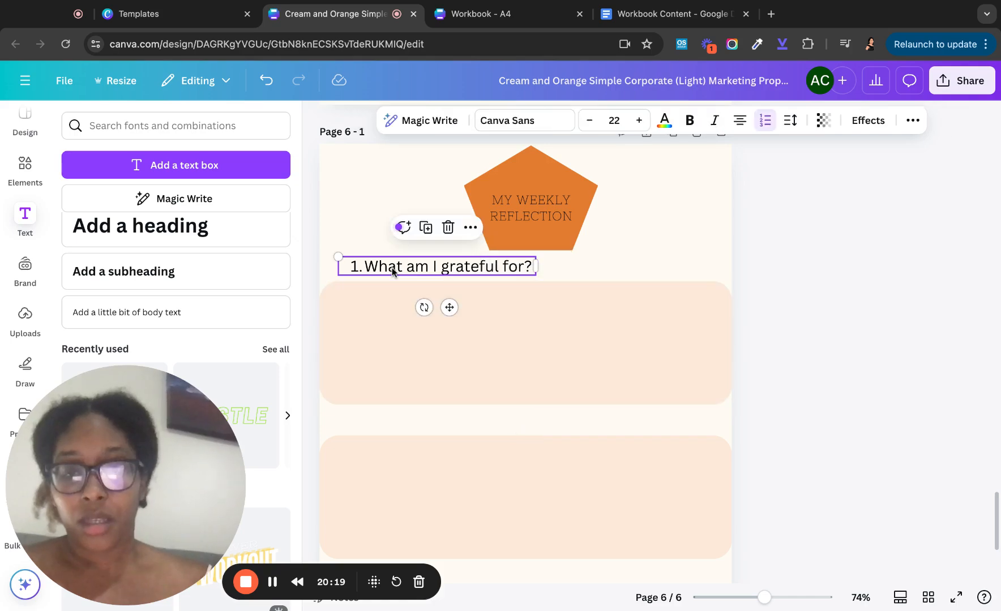
{"action": "key", "text": "super+d"}
{"action": "left_click_drag", "start_coordinate": [401, 280], "coordinate": [392, 433]}
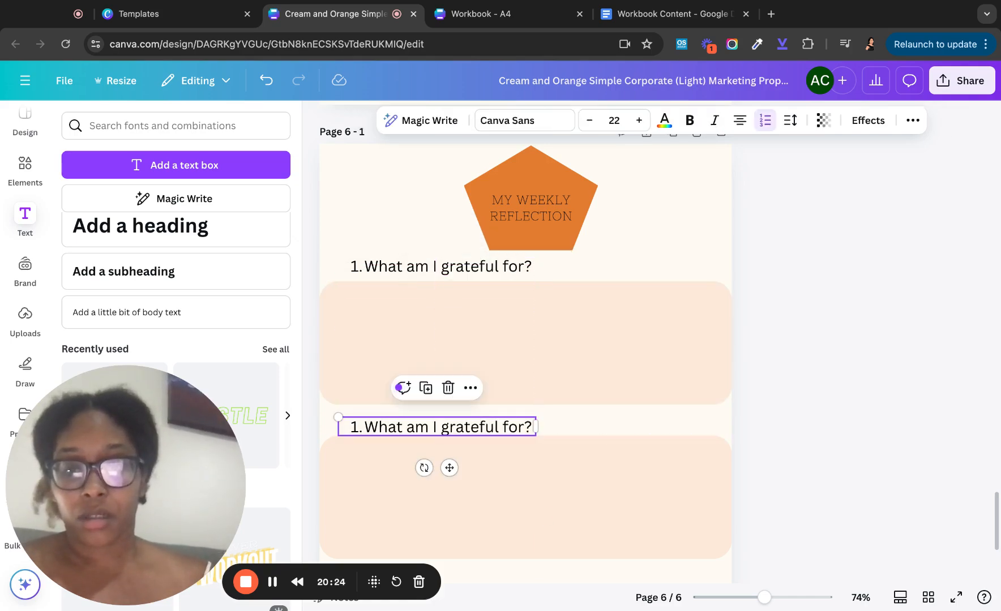
{"action": "key", "text": "Return"}
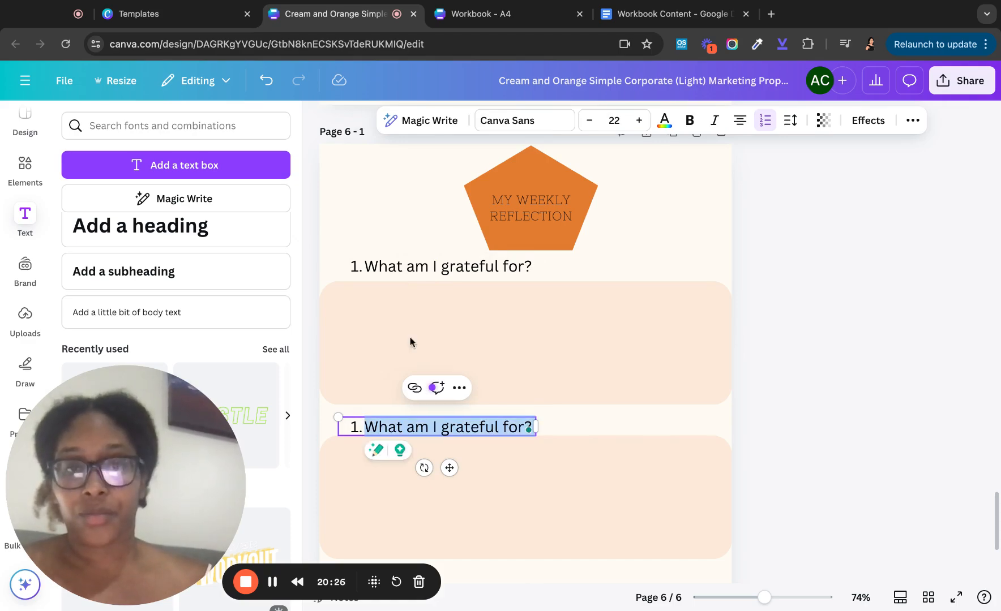
{"action": "left_click", "coordinate": [487, 13]}
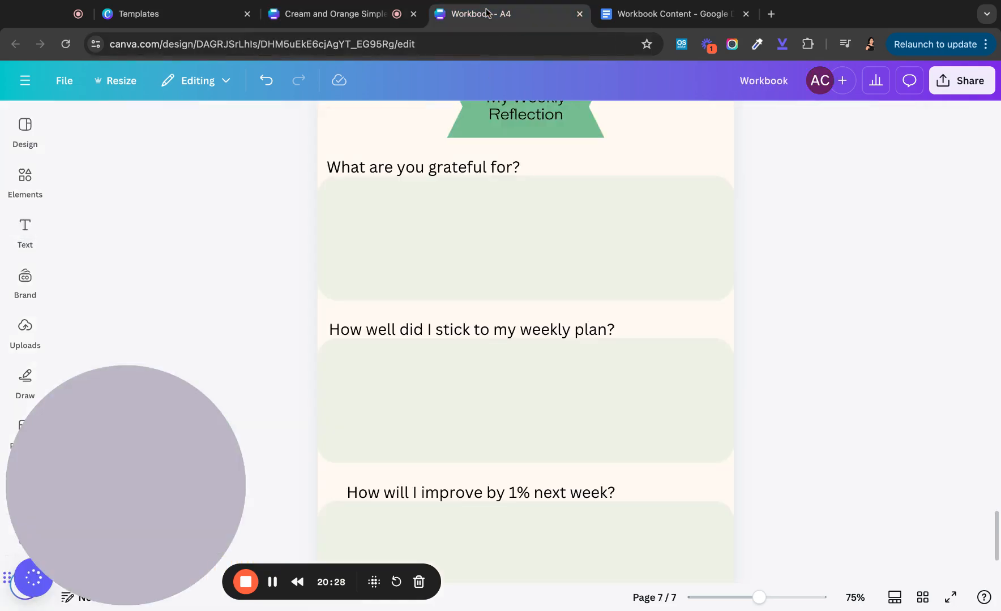
{"action": "left_click", "coordinate": [292, 13]}
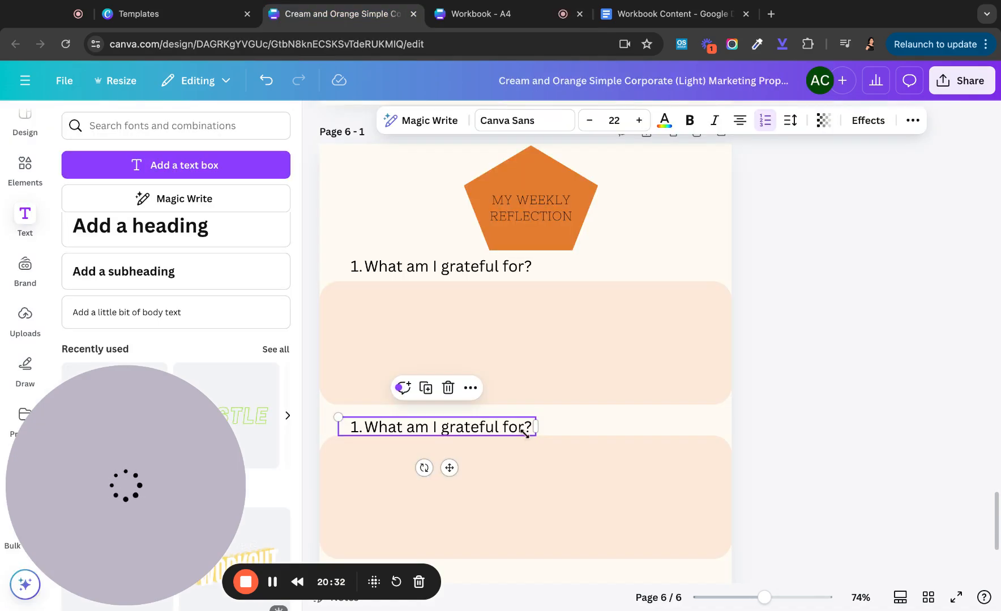
{"action": "key", "text": "Delete"}
{"action": "left_click", "coordinate": [514, 457]}
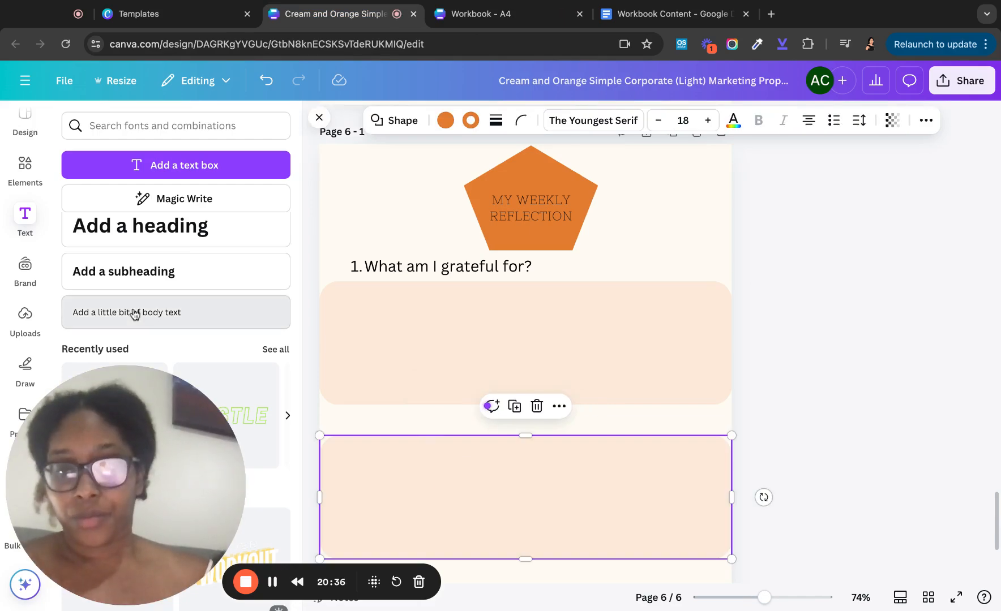
- Add the body text '2. How well did I stick to my weekly plan?'
{"action": "left_click", "coordinate": [134, 313]}
{"action": "scroll", "coordinate": [478, 499], "scroll_direction": "down", "scroll_amount": 1}
{"action": "scroll", "coordinate": [480, 507], "scroll_direction": "down", "scroll_amount": 1}
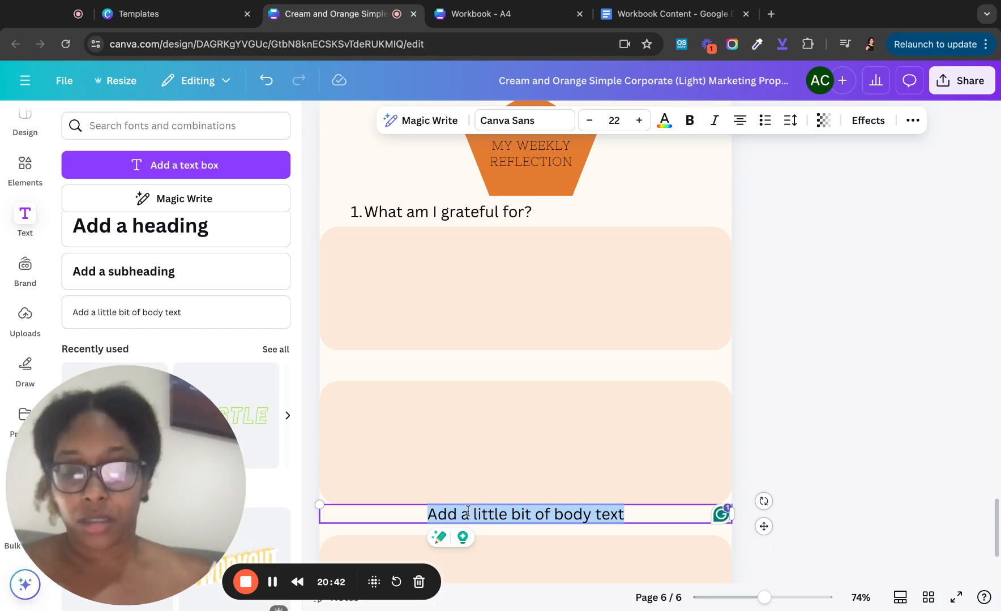
{"action": "type", "text": "How "}
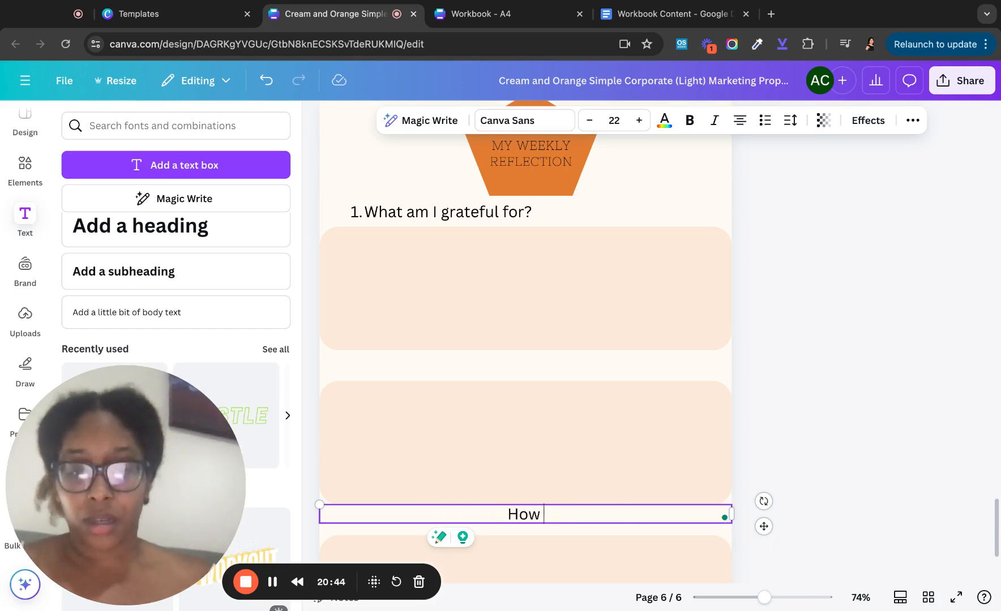
{"action": "type", "text": "well did "}
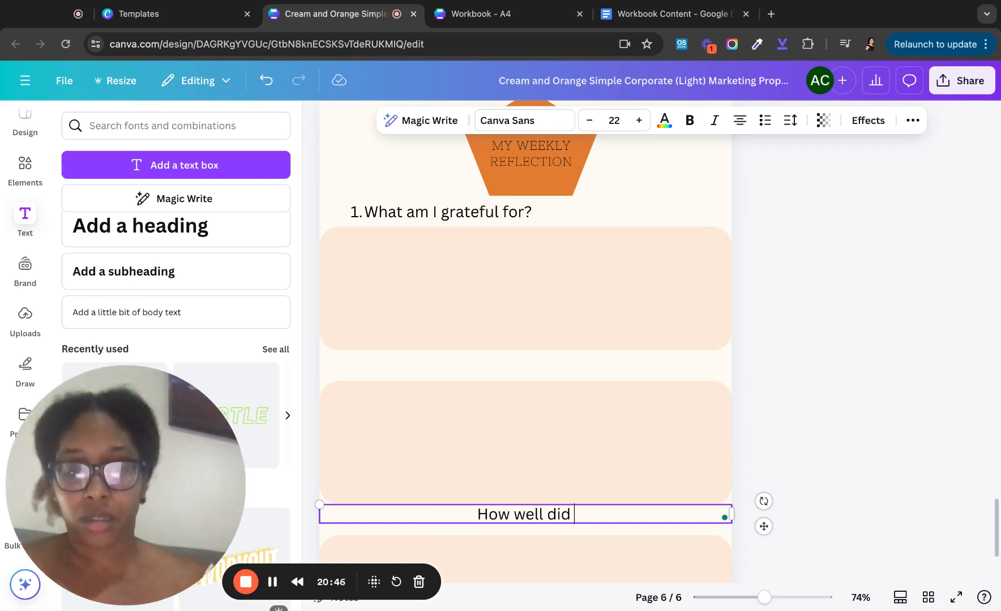
{"action": "type", "text": "I stic"}
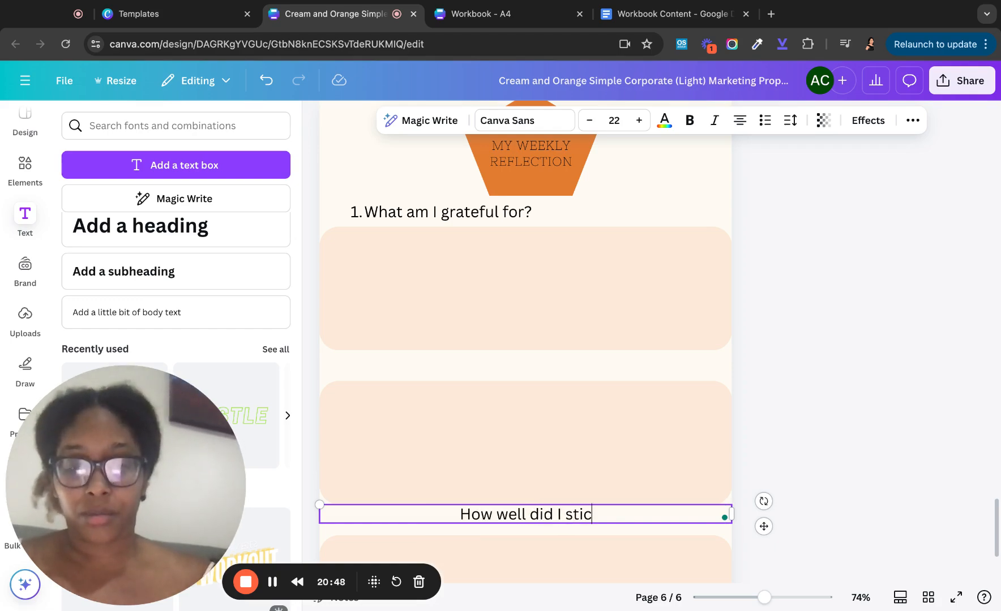
{"action": "type", "text": "k to my weekly "}
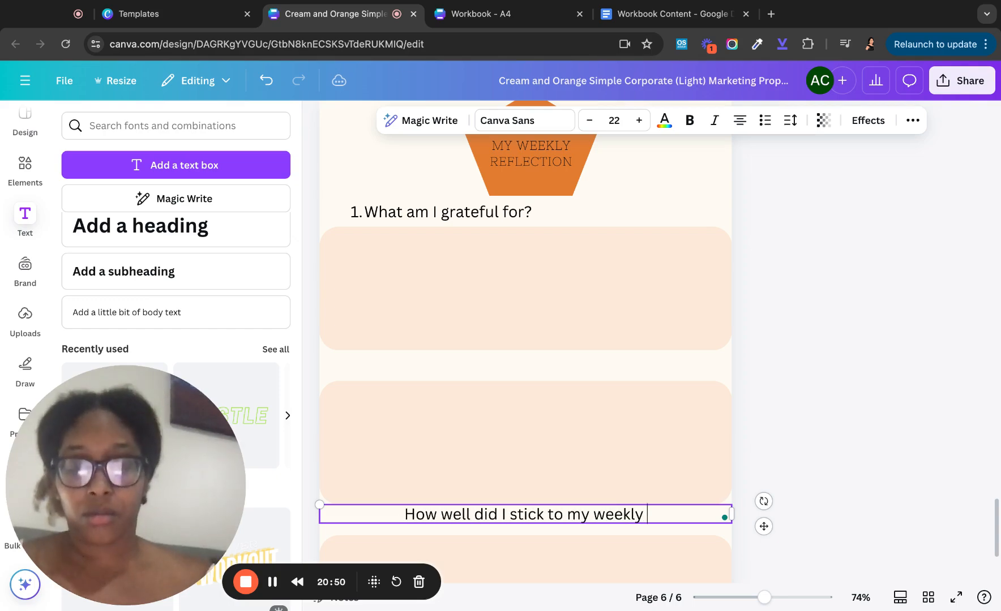
{"action": "type", "text": "plan?"}
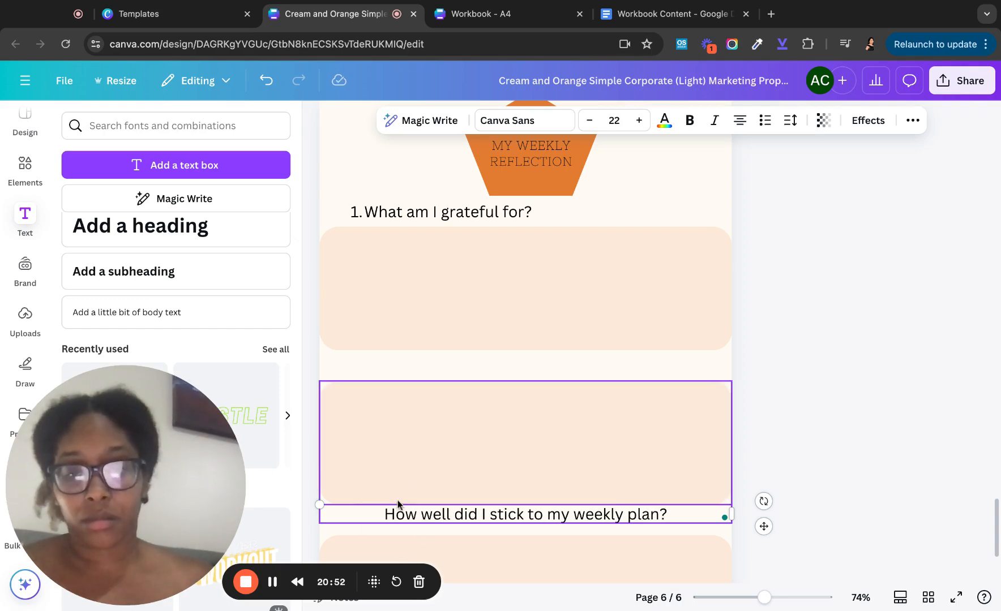
{"action": "left_click", "coordinate": [404, 507]}
{"action": "left_click", "coordinate": [407, 517]}
{"action": "double_click", "coordinate": [388, 516]}
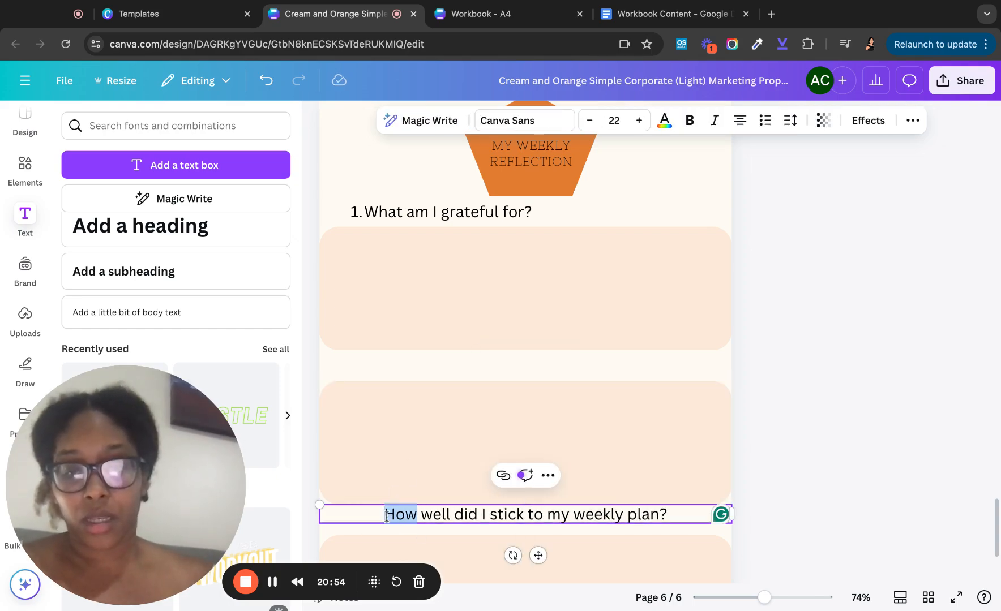
{"action": "type", "text": "2."}
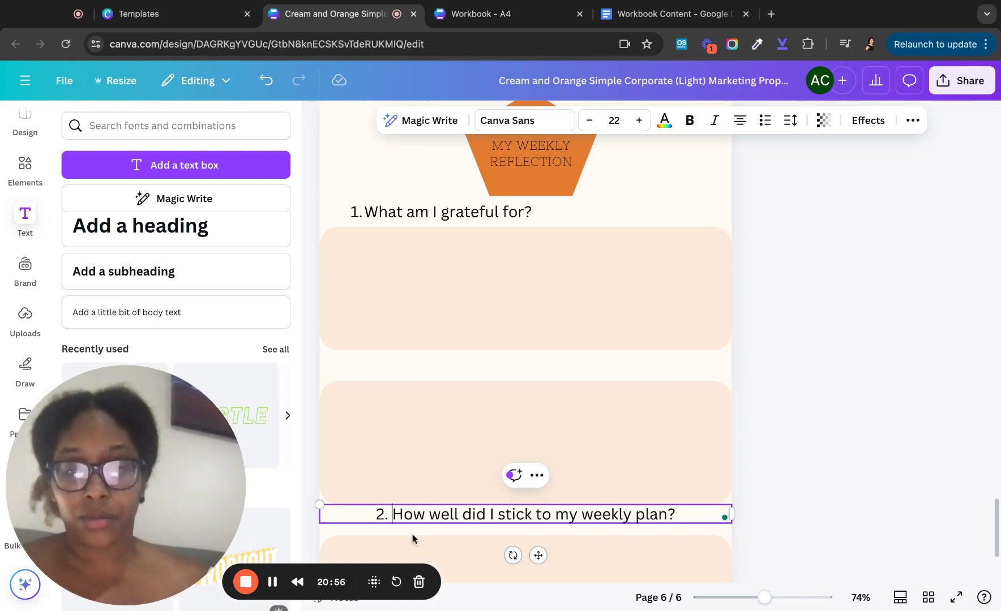
- Move question 2 directly above its peach answer box and narrow its text box
{"action": "left_click", "coordinate": [433, 460]}
{"action": "left_click_drag", "start_coordinate": [434, 516], "coordinate": [434, 375]}
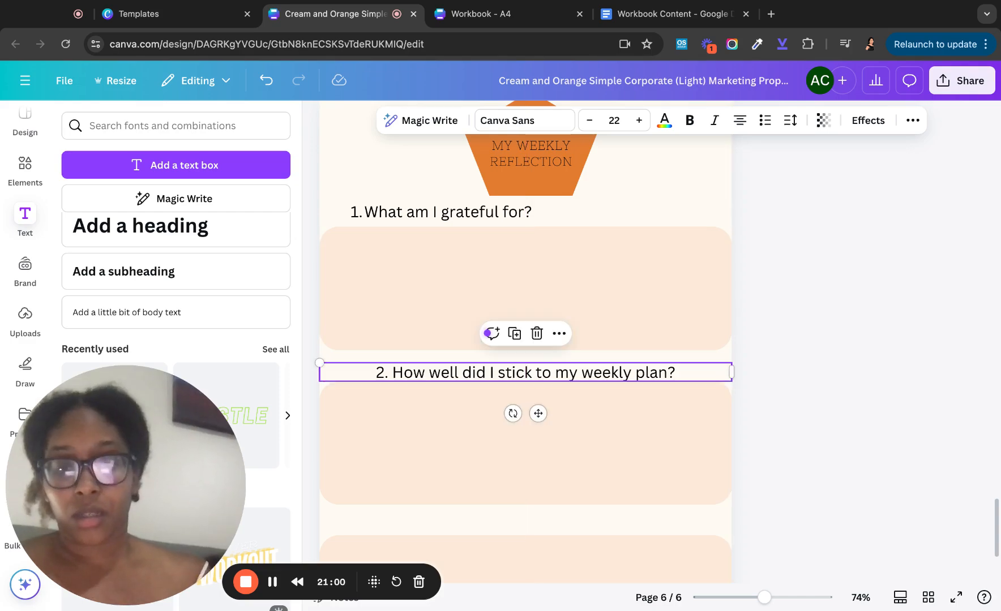
{"action": "left_click", "coordinate": [428, 437]}
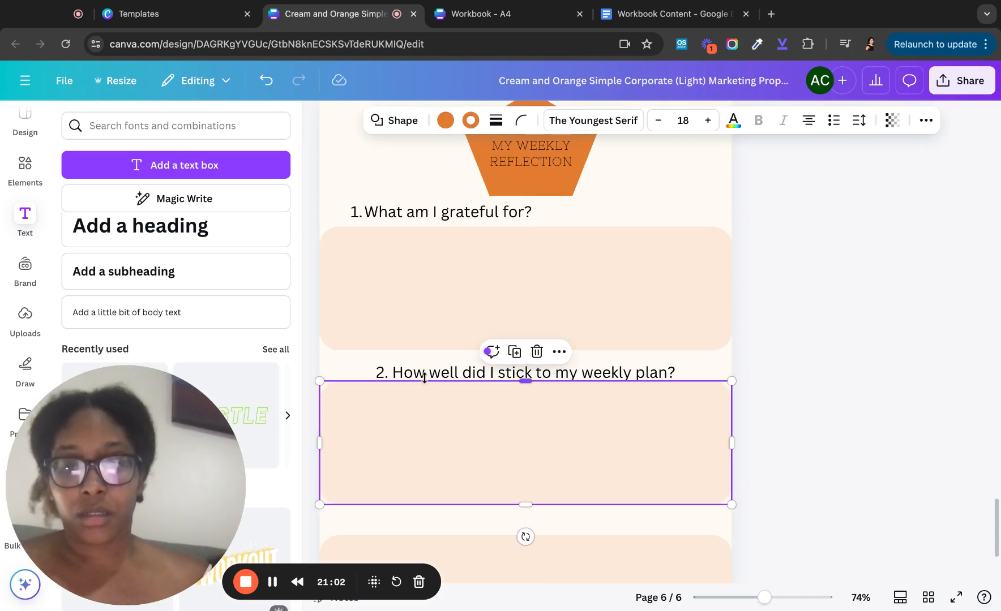
{"action": "left_click", "coordinate": [496, 377]}
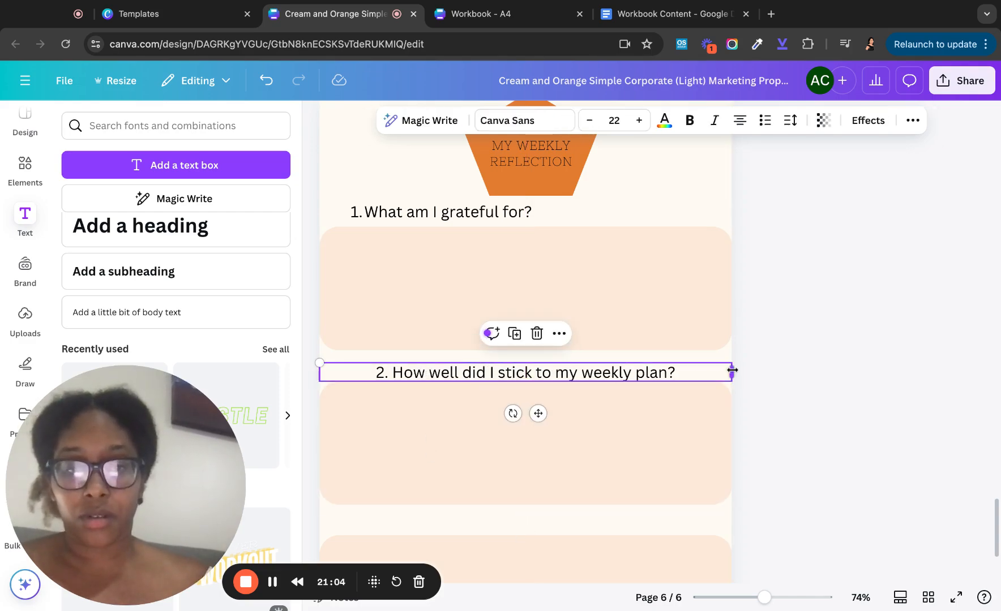
{"action": "left_click_drag", "start_coordinate": [732, 371], "coordinate": [685, 372]}
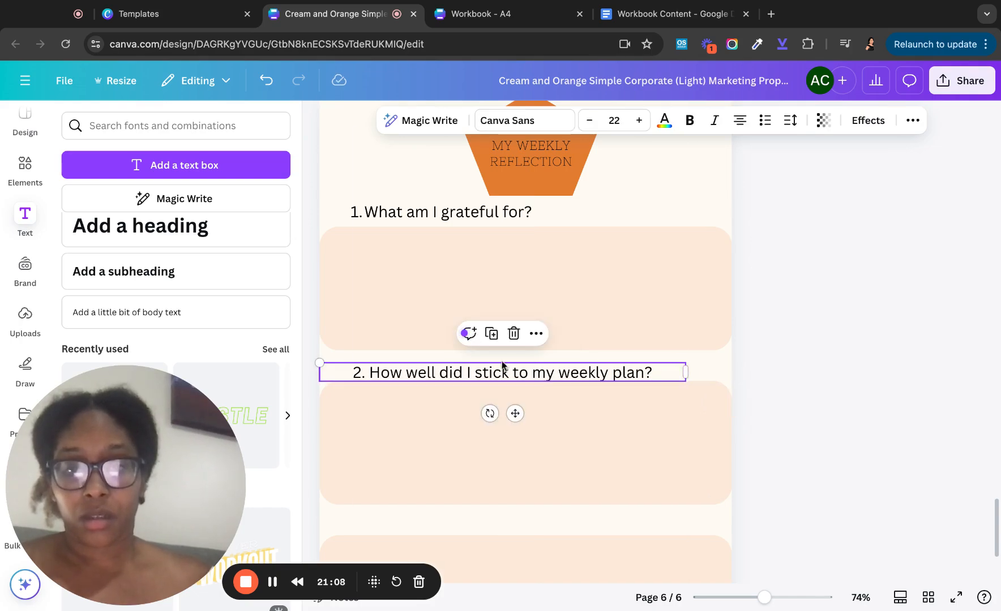
{"action": "scroll", "coordinate": [436, 498], "scroll_direction": "down", "scroll_amount": 1}
{"action": "left_click", "coordinate": [419, 440]}
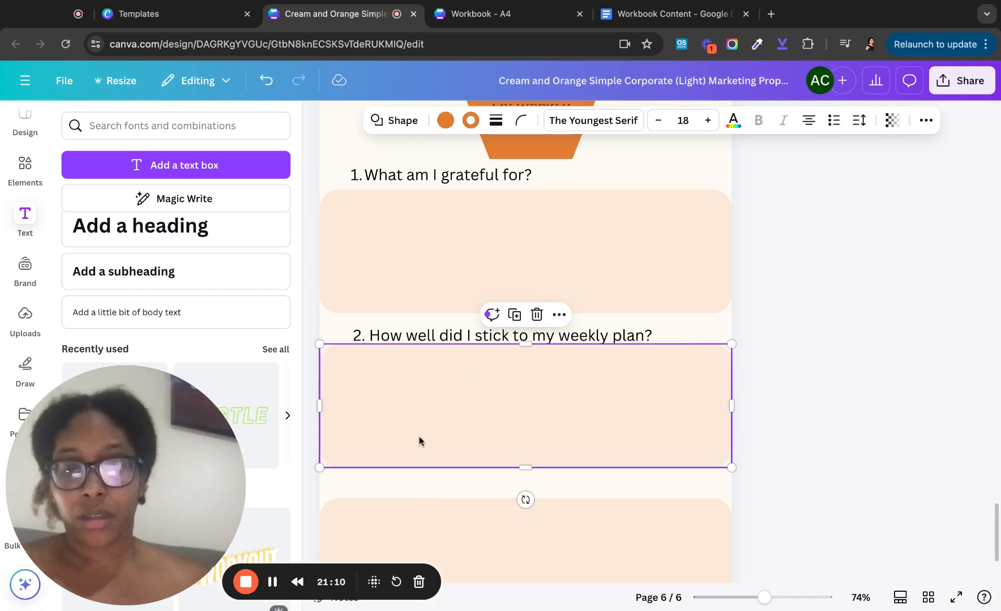
- Add the body text '3. How will I improve 1% next week?'
{"action": "left_click", "coordinate": [181, 323]}
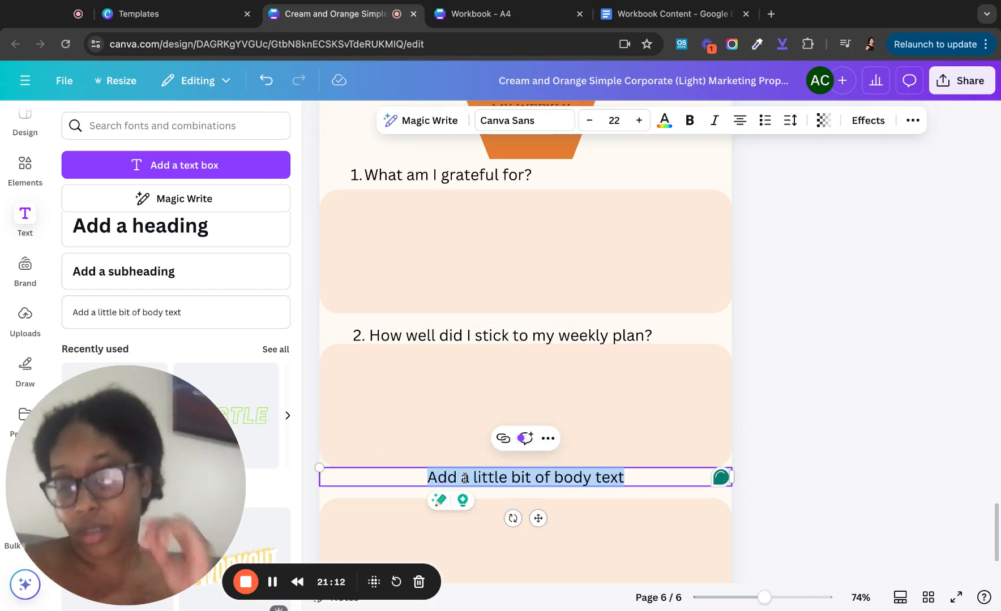
{"action": "type", "text": "How w"}
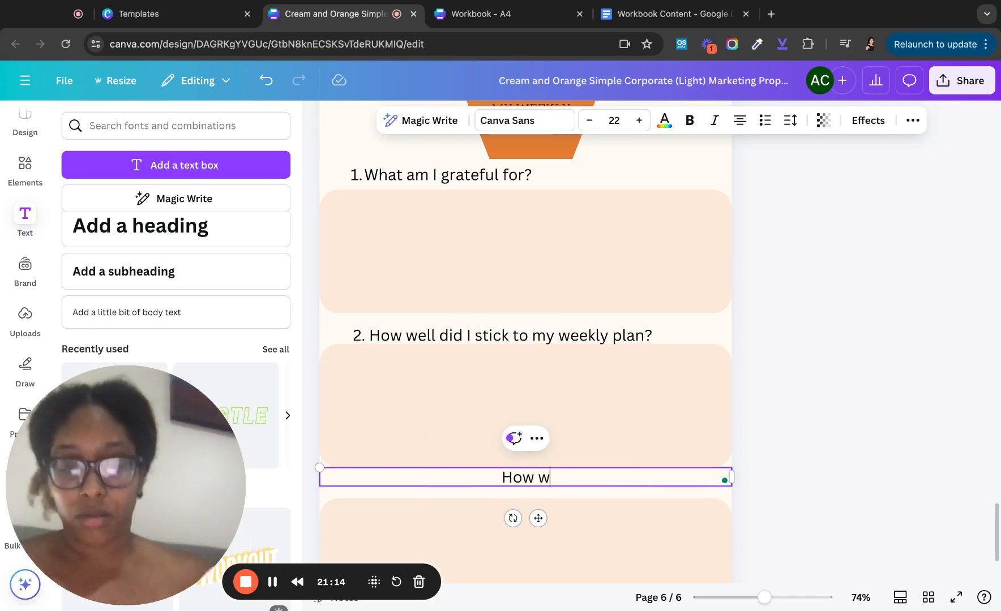
{"action": "type", "text": "ill I improve "}
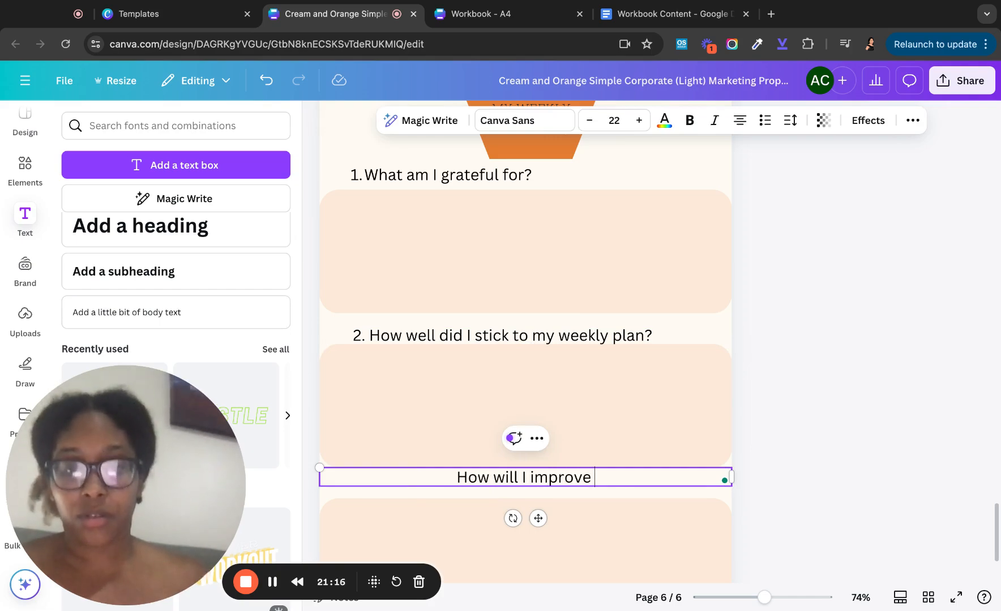
{"action": "type", "text": "15"}
{"action": "key", "text": "BackSpace"}
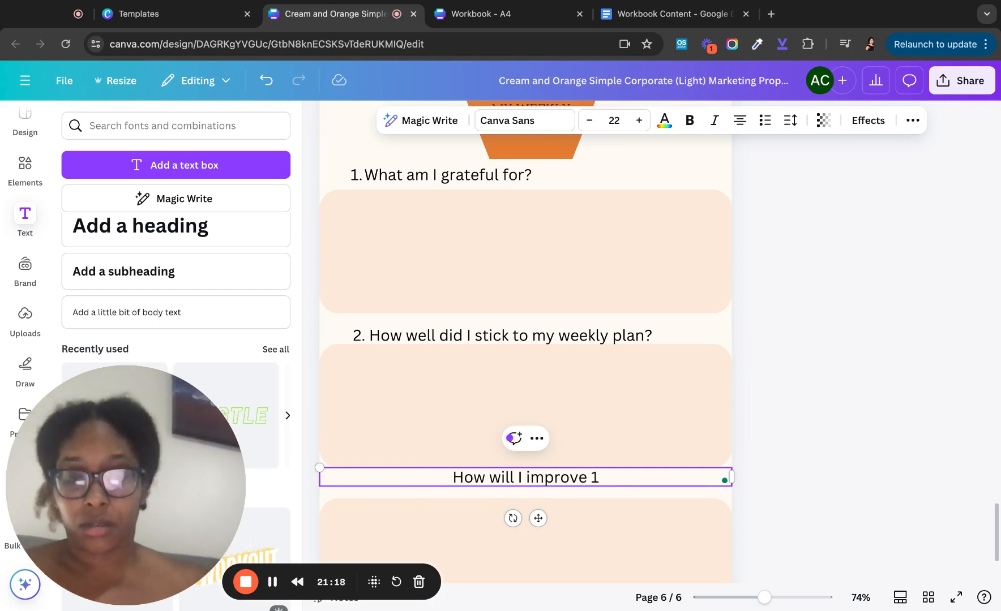
{"action": "type", "text": "% next week"}
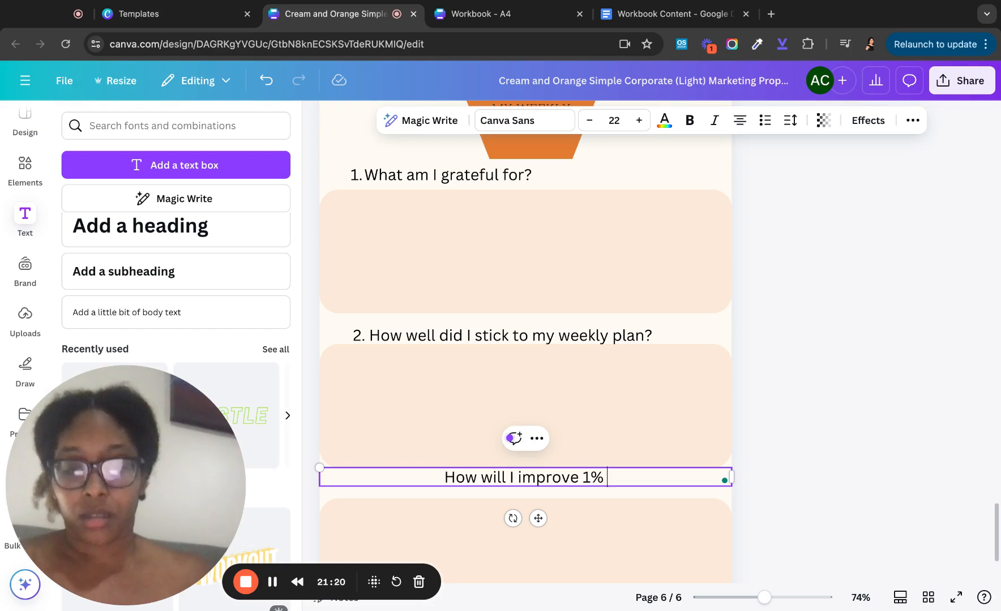
{"action": "type", "text": "?"}
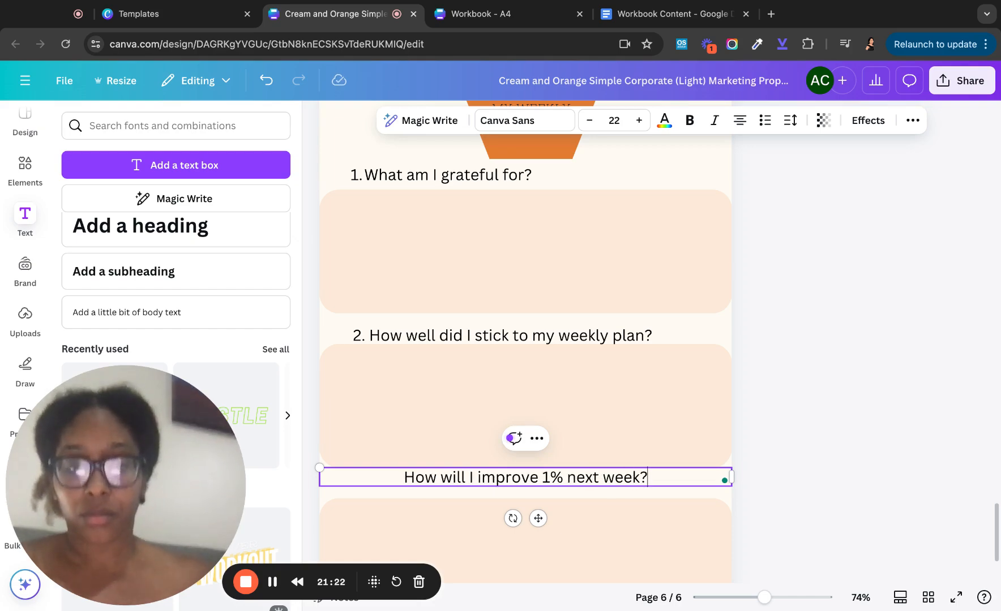
{"action": "key", "text": "Home"}
{"action": "type", "text": "3."}
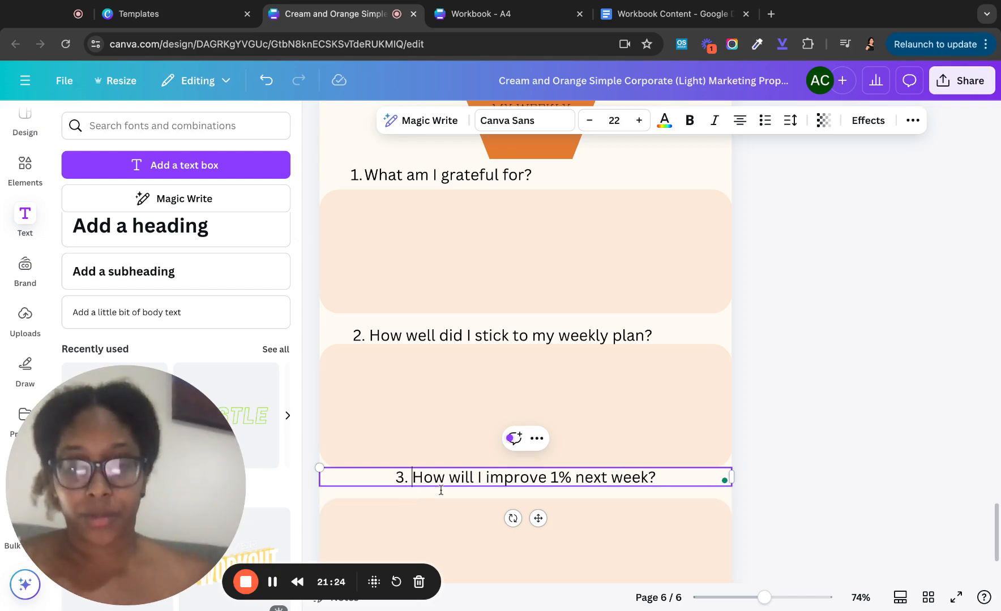
- Place question 3 above the lowest peach box, narrowed and aligned with the boxes' left edge
{"action": "left_click", "coordinate": [429, 522]}
{"action": "left_click_drag", "start_coordinate": [438, 479], "coordinate": [479, 483]}
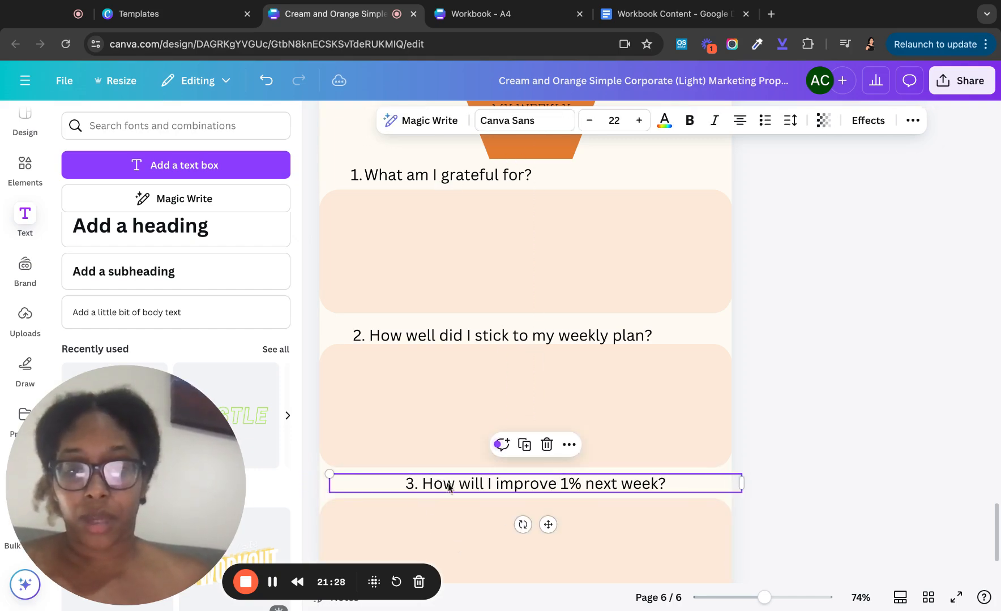
{"action": "left_click_drag", "start_coordinate": [741, 483], "coordinate": [669, 482]}
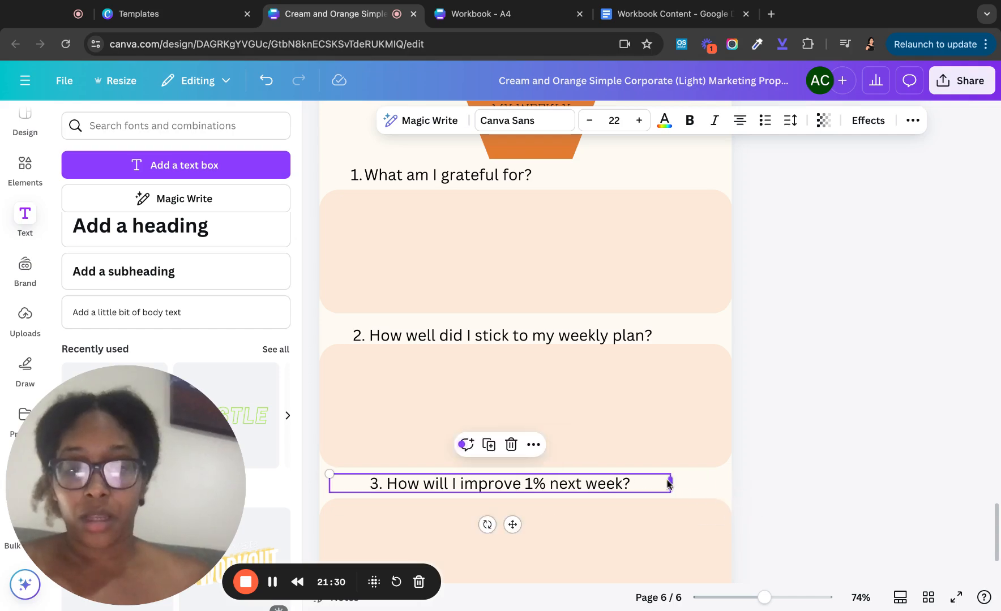
{"action": "left_click_drag", "start_coordinate": [481, 490], "coordinate": [481, 485]}
{"action": "scroll", "coordinate": [465, 402], "scroll_direction": "down", "scroll_amount": 2}
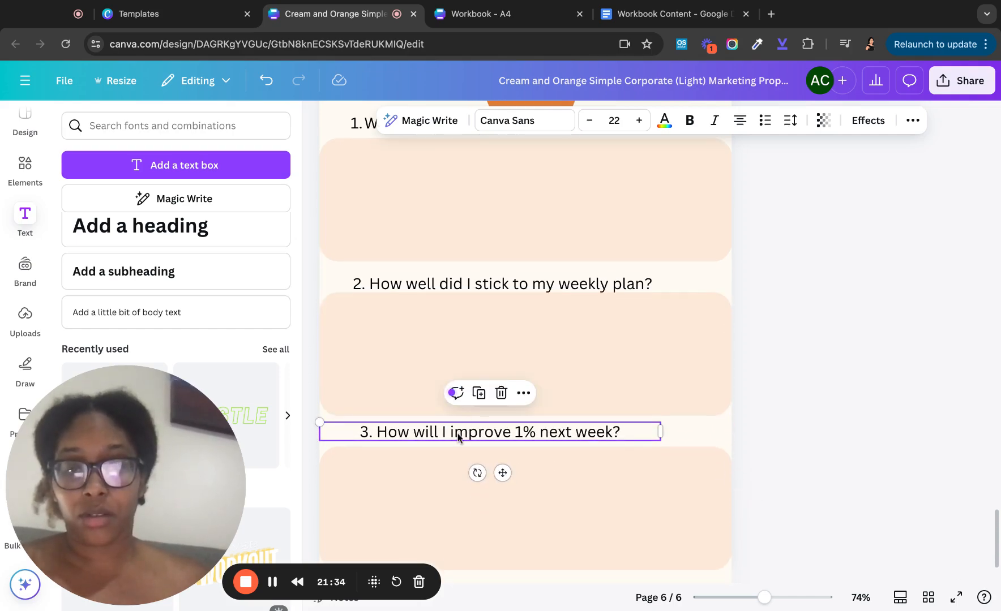
{"action": "left_click_drag", "start_coordinate": [458, 437], "coordinate": [459, 438]}
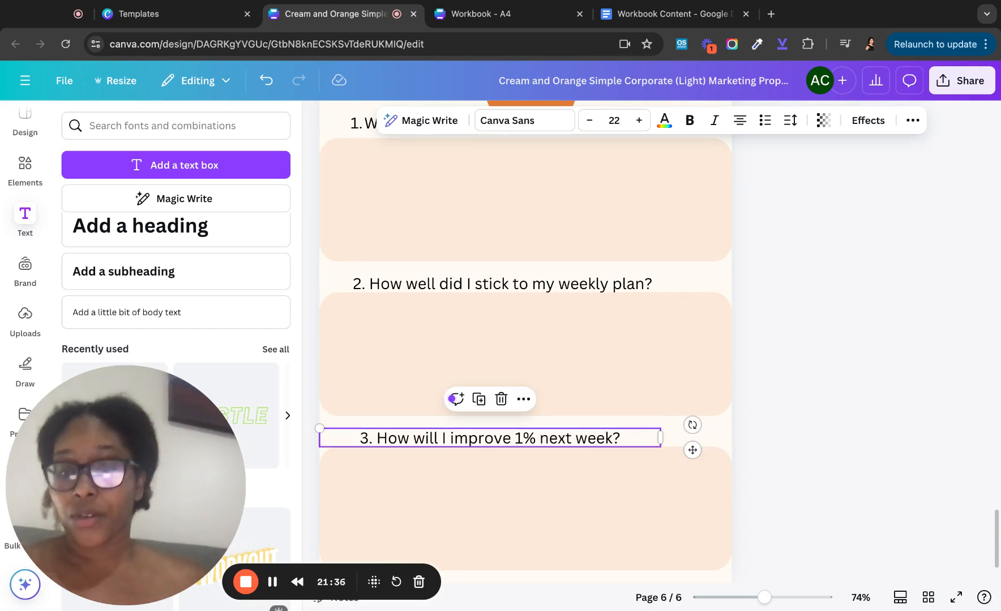
- Scroll up and down through the workbook pages
{"action": "scroll", "coordinate": [459, 438], "scroll_direction": "down", "scroll_amount": 1}
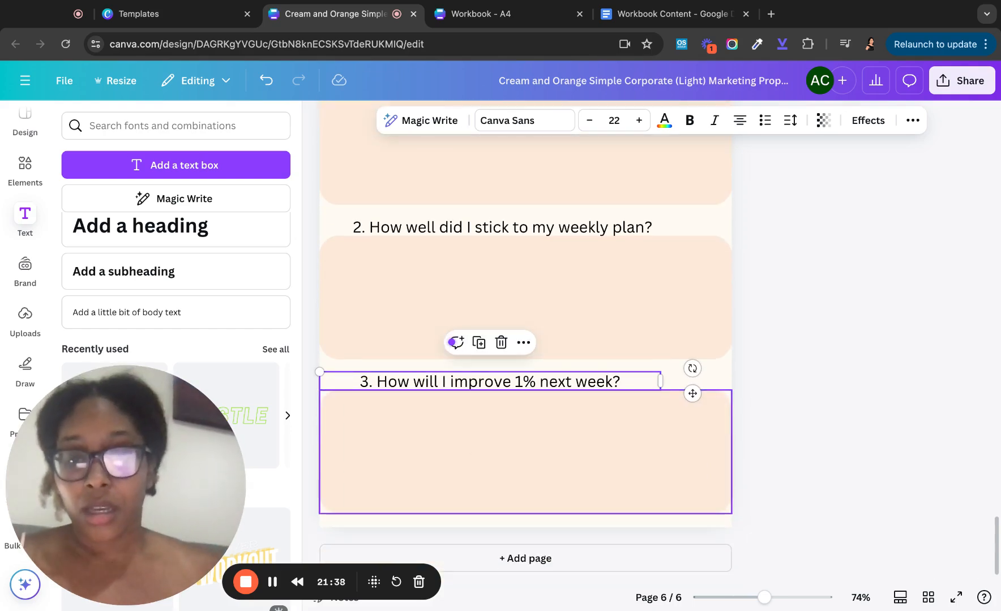
{"action": "scroll", "coordinate": [458, 438], "scroll_direction": "up", "scroll_amount": 9}
{"action": "scroll", "coordinate": [525, 342], "scroll_direction": "up", "scroll_amount": 2}
{"action": "scroll", "coordinate": [525, 342], "scroll_direction": "down", "scroll_amount": 4}
{"action": "scroll", "coordinate": [525, 343], "scroll_direction": "up", "scroll_amount": 6}
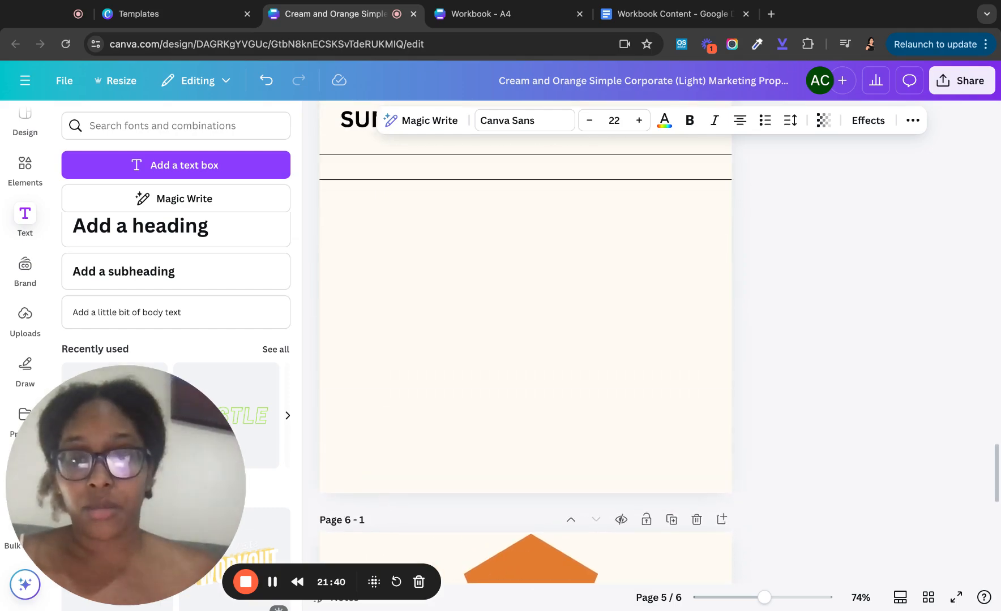
{"action": "scroll", "coordinate": [459, 438], "scroll_direction": "up", "scroll_amount": 9}
{"action": "scroll", "coordinate": [459, 438], "scroll_direction": "down", "scroll_amount": 5}
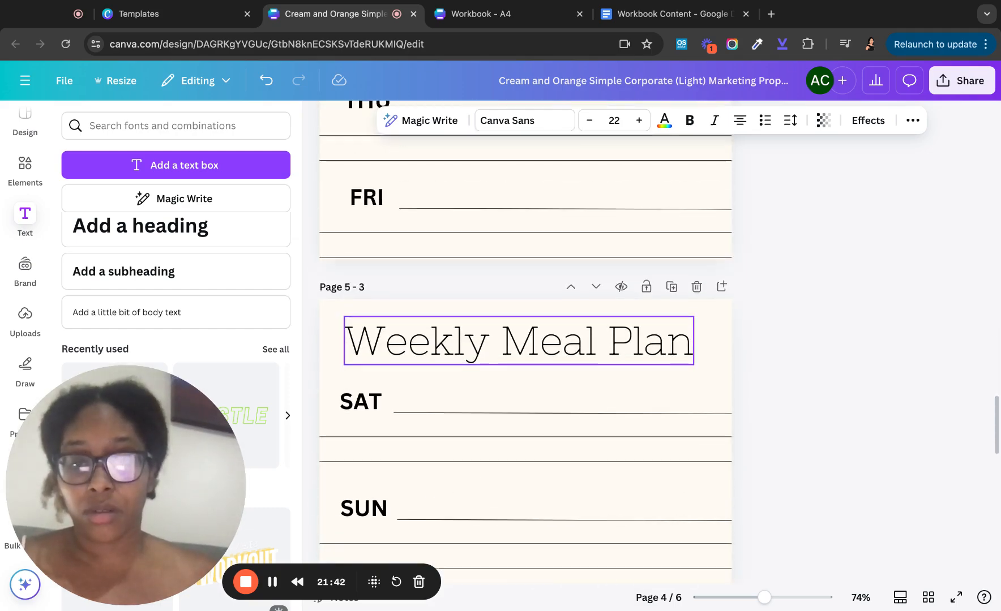
{"action": "scroll", "coordinate": [458, 438], "scroll_direction": "up", "scroll_amount": 12}
{"action": "scroll", "coordinate": [525, 340], "scroll_direction": "up", "scroll_amount": 10}
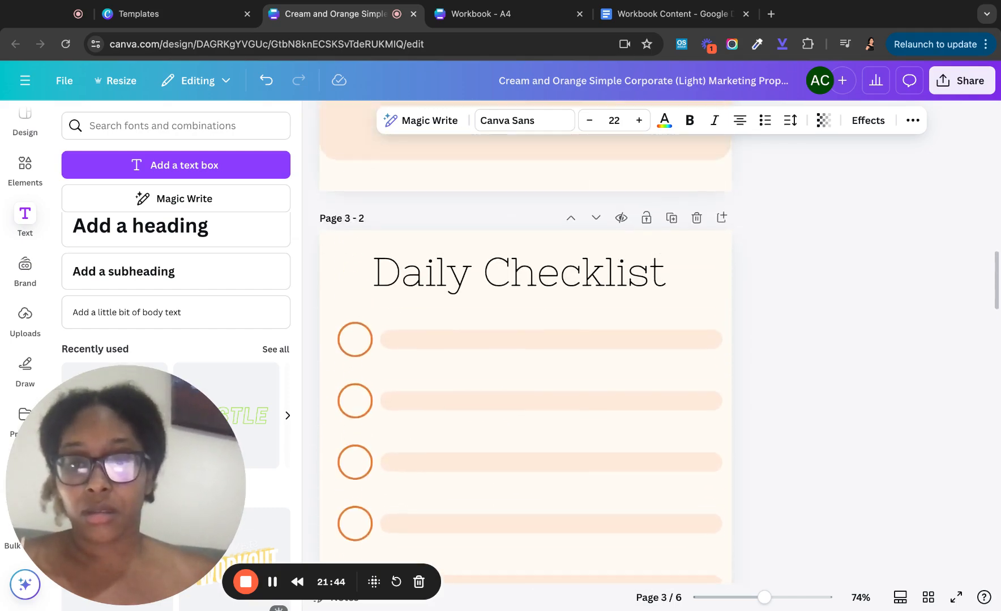
{"action": "scroll", "coordinate": [525, 340], "scroll_direction": "down", "scroll_amount": 10}
{"action": "scroll", "coordinate": [380, 356], "scroll_direction": "down", "scroll_amount": 10}
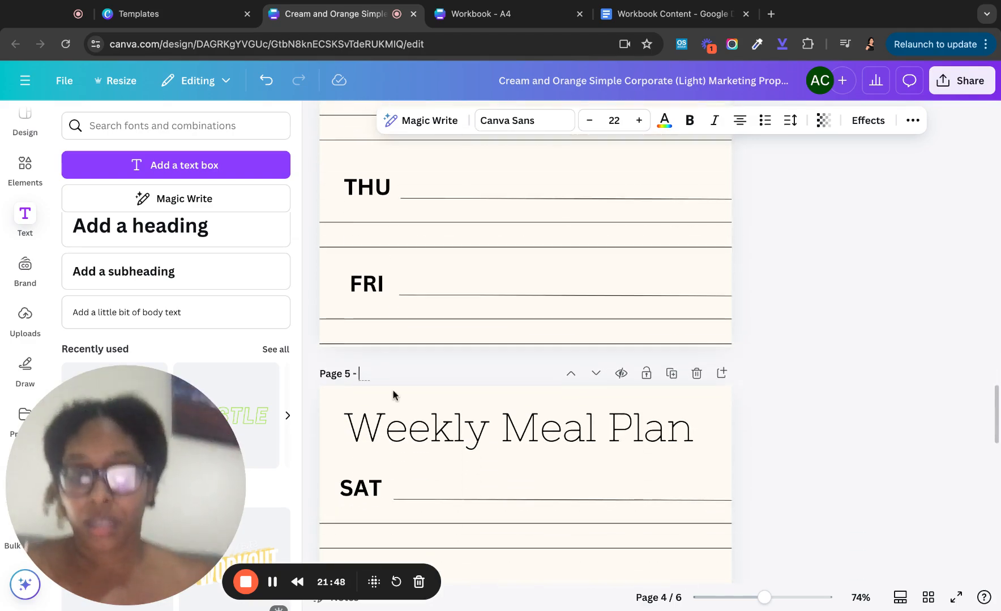
{"action": "scroll", "coordinate": [393, 395], "scroll_direction": "down", "scroll_amount": 15}
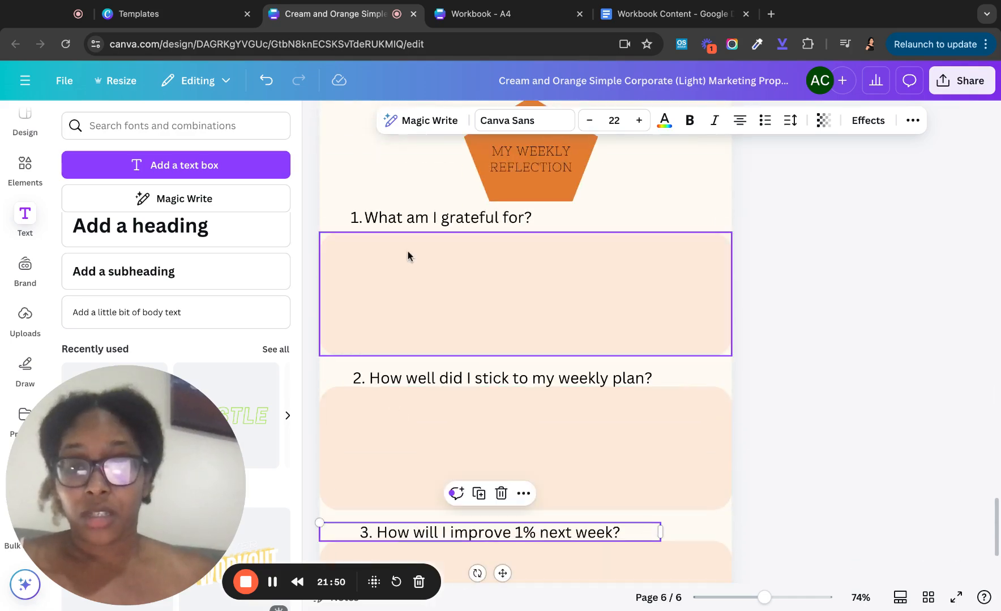
{"action": "scroll", "coordinate": [408, 255], "scroll_direction": "up", "scroll_amount": 4}
- Replace the selected title text with '5', then scroll until page 2's Health Goals for 2024 page shows
{"action": "key", "text": "BackSpace"}
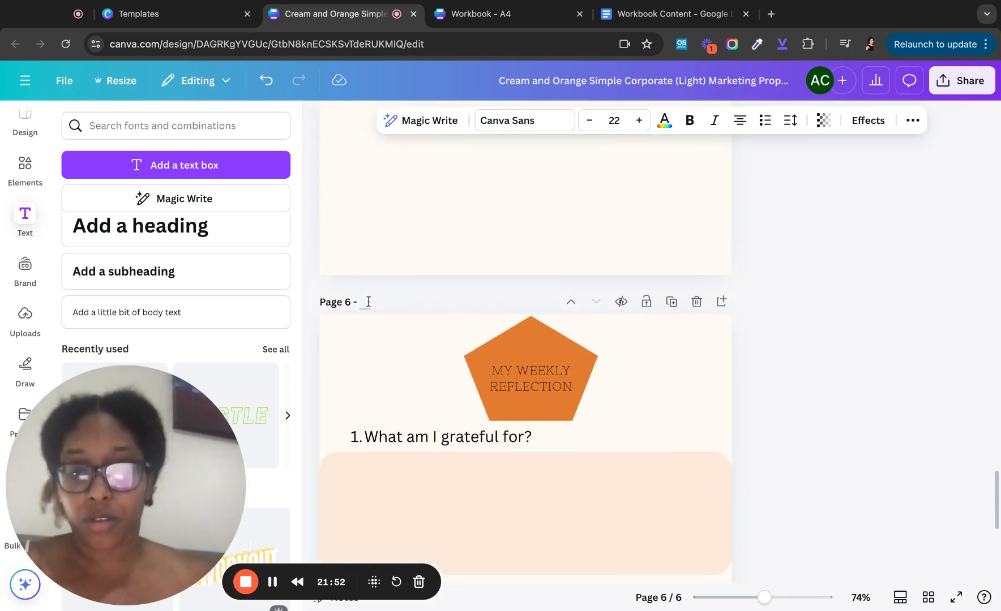
{"action": "type", "text": "5"}
{"action": "scroll", "coordinate": [369, 302], "scroll_direction": "up", "scroll_amount": 20}
{"action": "scroll", "coordinate": [498, 311], "scroll_direction": "up", "scroll_amount": 15}
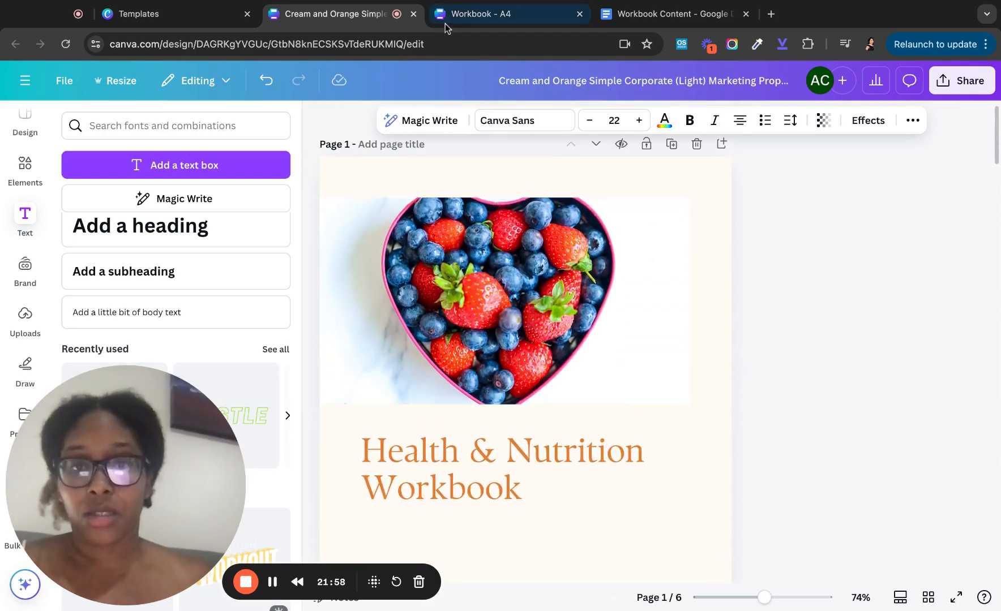
{"action": "scroll", "coordinate": [415, 323], "scroll_direction": "down", "scroll_amount": 4}
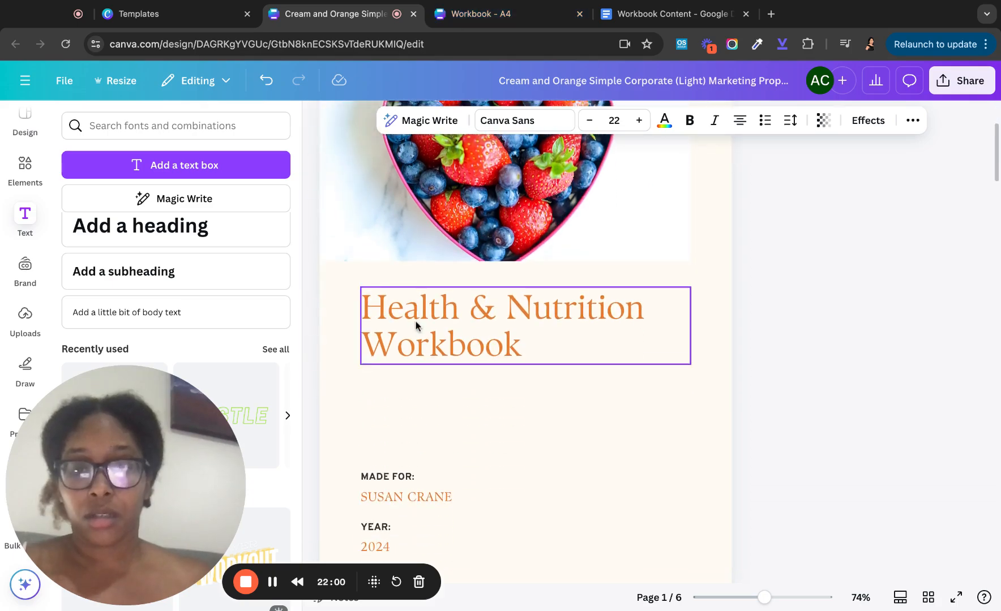
{"action": "scroll", "coordinate": [416, 326], "scroll_direction": "up", "scroll_amount": 3}
{"action": "scroll", "coordinate": [415, 326], "scroll_direction": "down", "scroll_amount": 5}
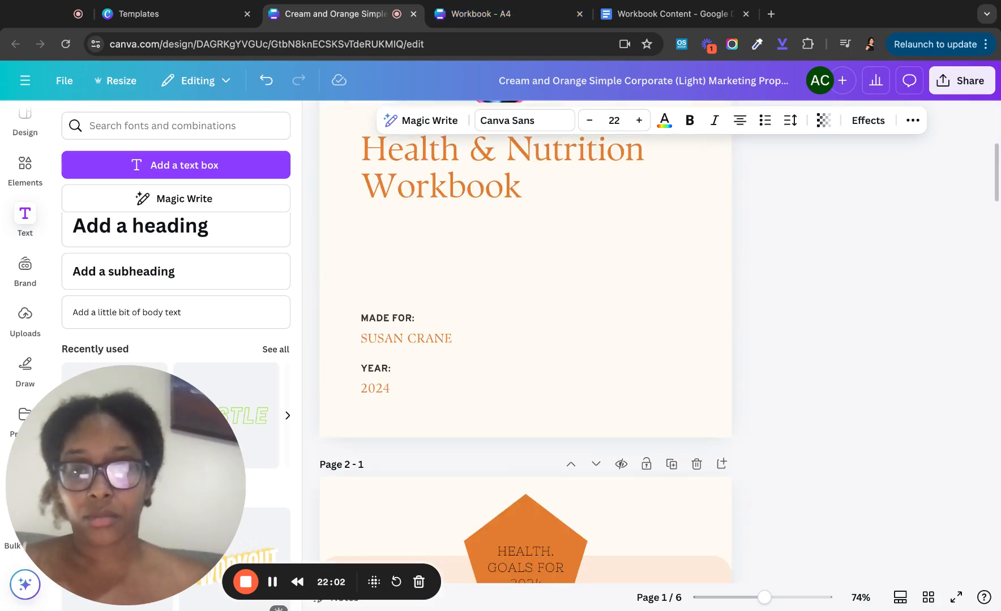
{"action": "scroll", "coordinate": [560, 342], "scroll_direction": "up", "scroll_amount": 5}
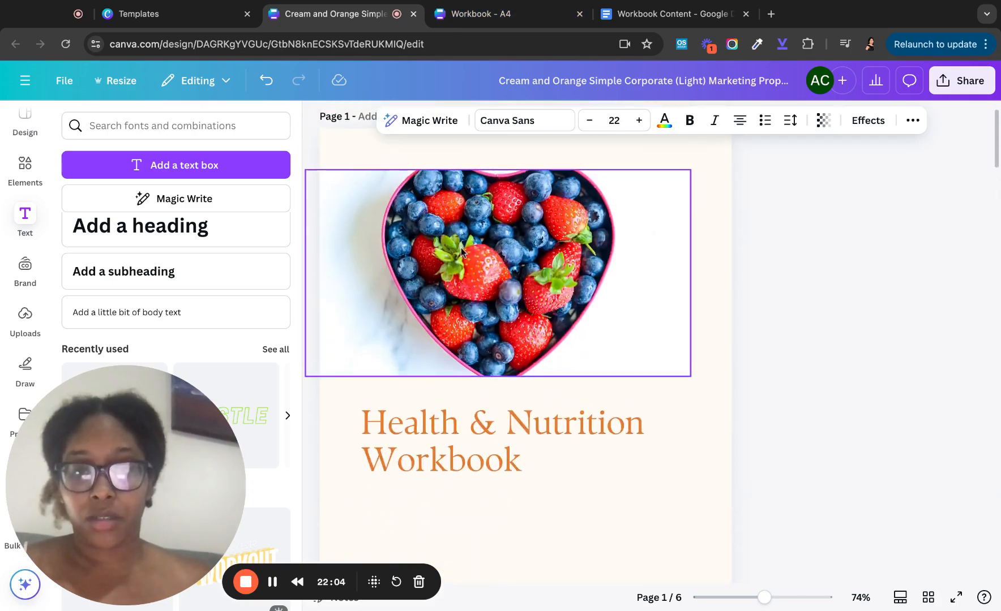
{"action": "scroll", "coordinate": [561, 342], "scroll_direction": "down", "scroll_amount": 7}
{"action": "scroll", "coordinate": [560, 340], "scroll_direction": "down", "scroll_amount": 4}
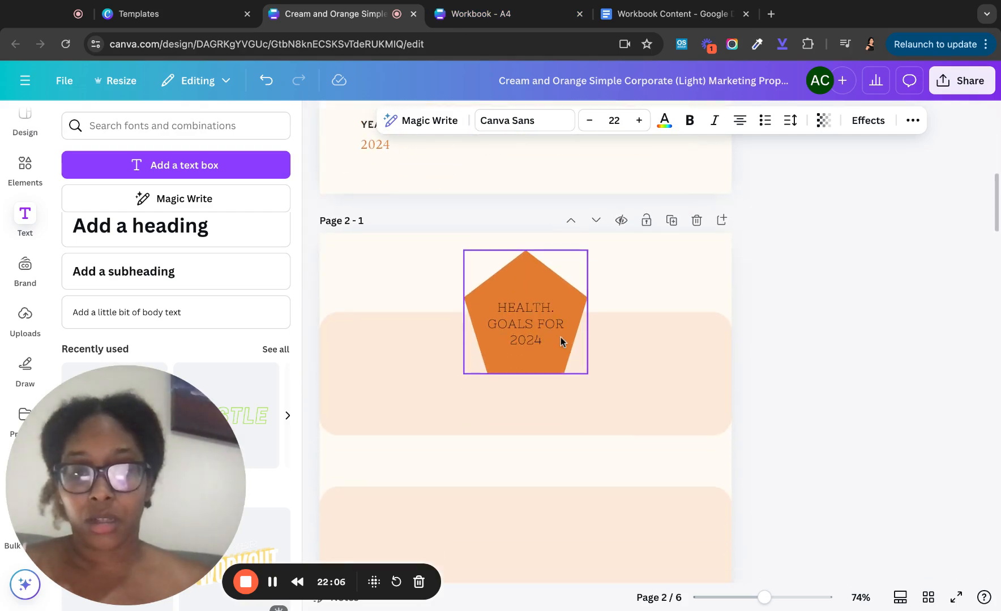
- Duplicate the Health Goals page and move the copy up to become page 2
{"action": "left_click", "coordinate": [671, 220]}
{"action": "left_click", "coordinate": [571, 221]}
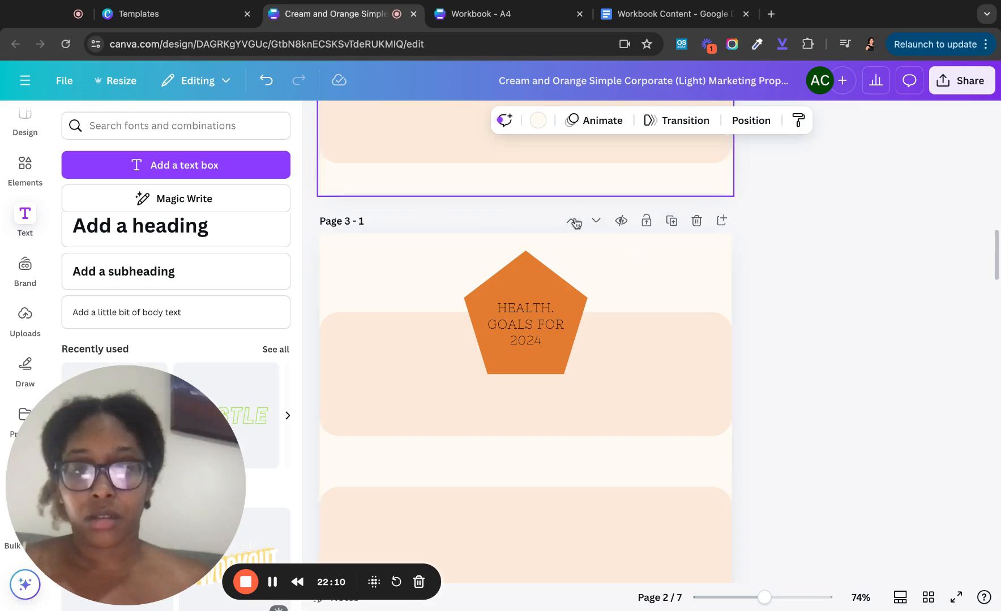
{"action": "scroll", "coordinate": [563, 255], "scroll_direction": "down", "scroll_amount": 10}
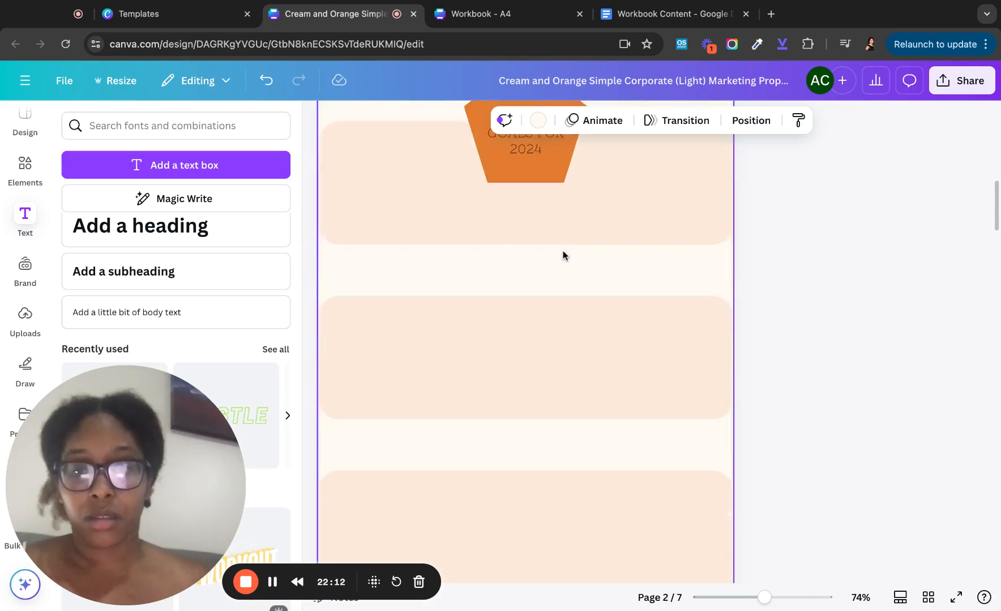
{"action": "scroll", "coordinate": [563, 254], "scroll_direction": "up", "scroll_amount": 6}
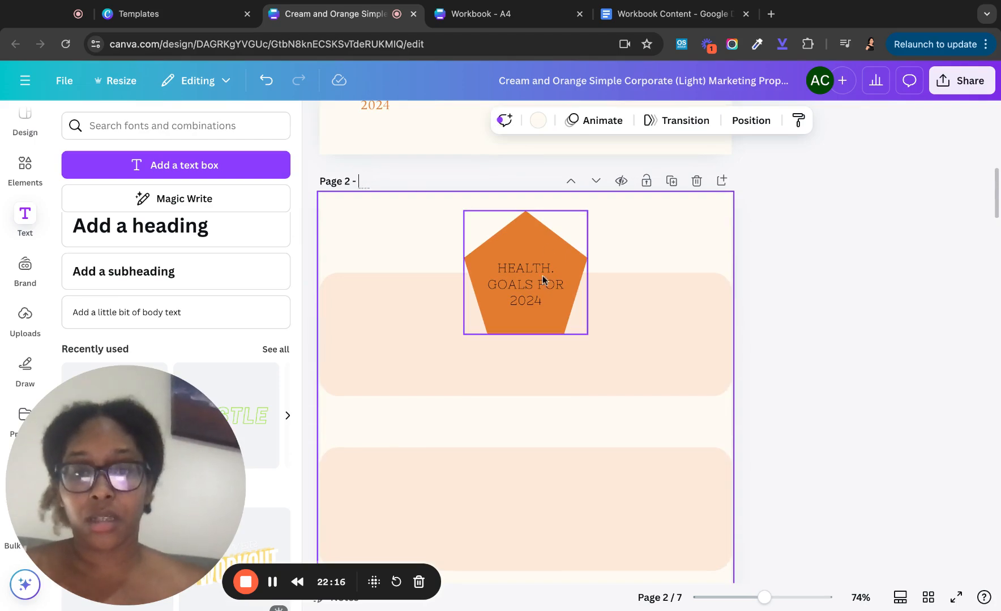
- Retitle the page 2 pentagon heading to TABLE OF CONTENTS
{"action": "left_click", "coordinate": [524, 267]}
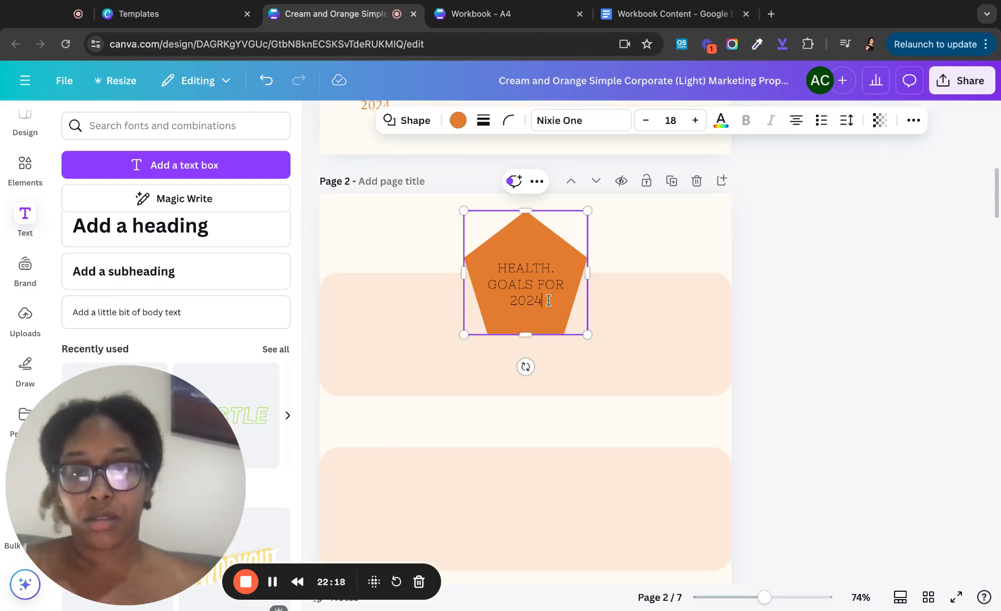
{"action": "left_click", "coordinate": [651, 227]}
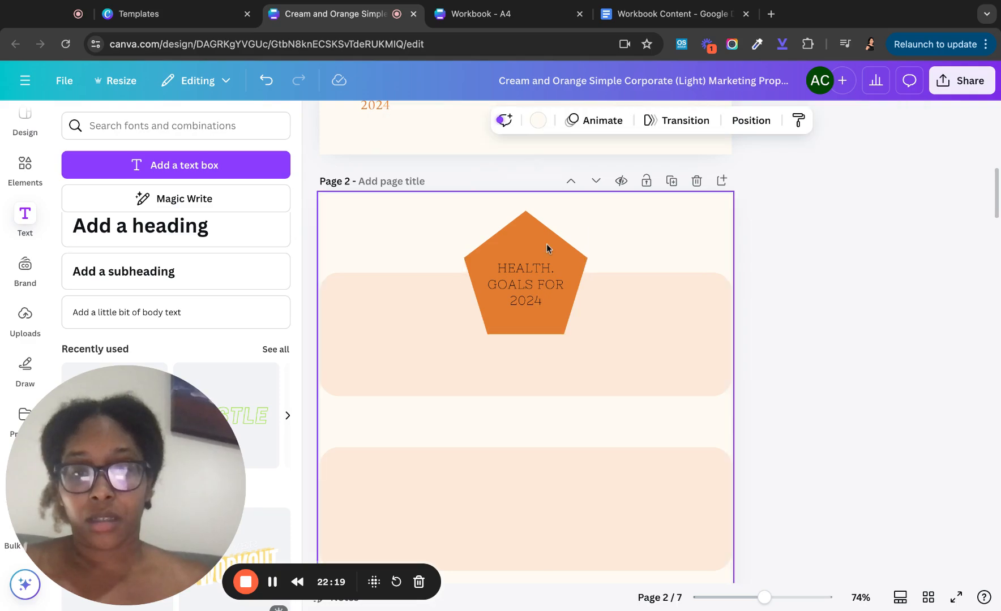
{"action": "left_click", "coordinate": [547, 253]}
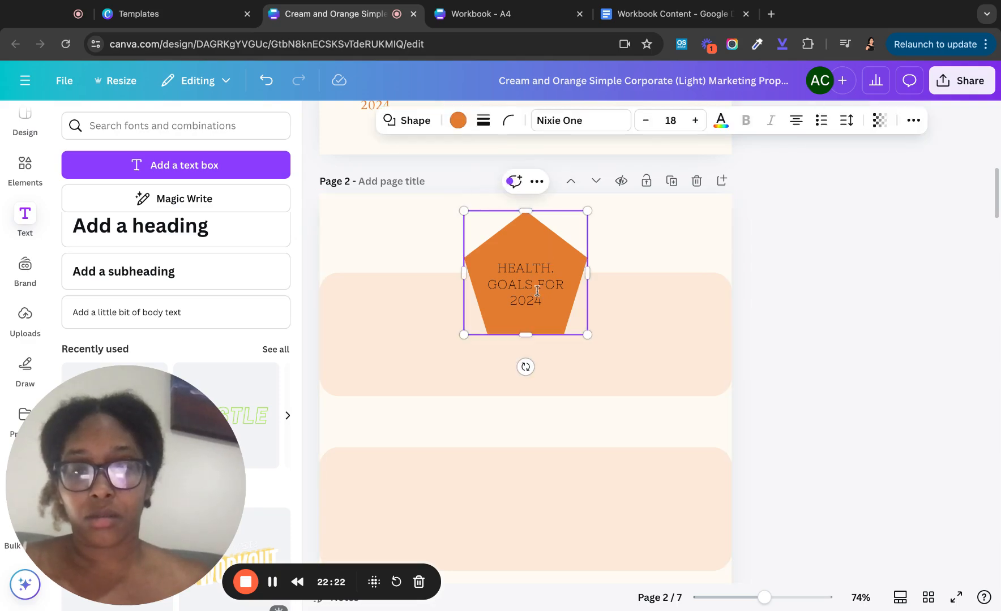
{"action": "double_click", "coordinate": [546, 306]}
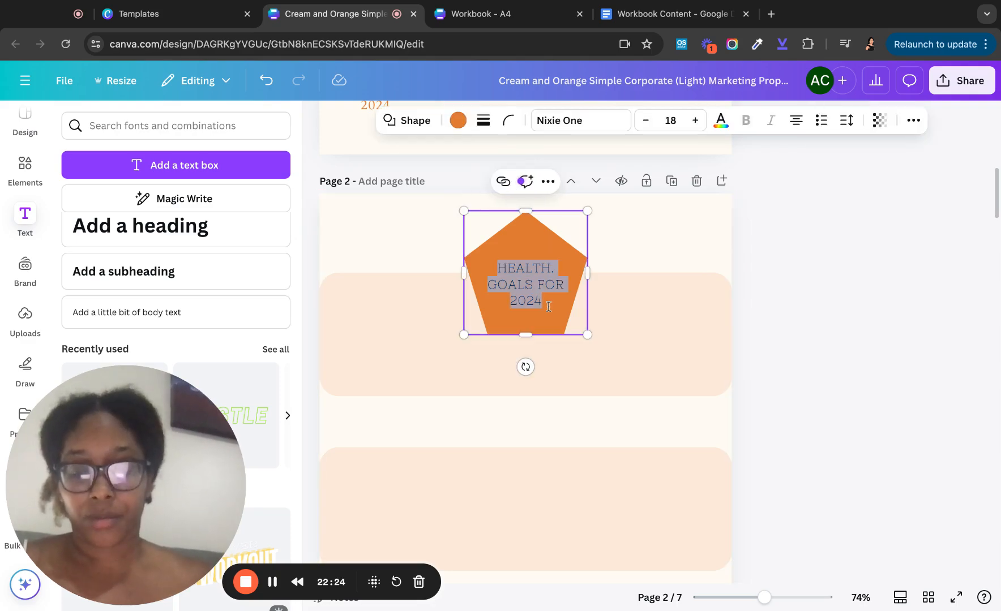
{"action": "type", "text": "TABLE OF"}
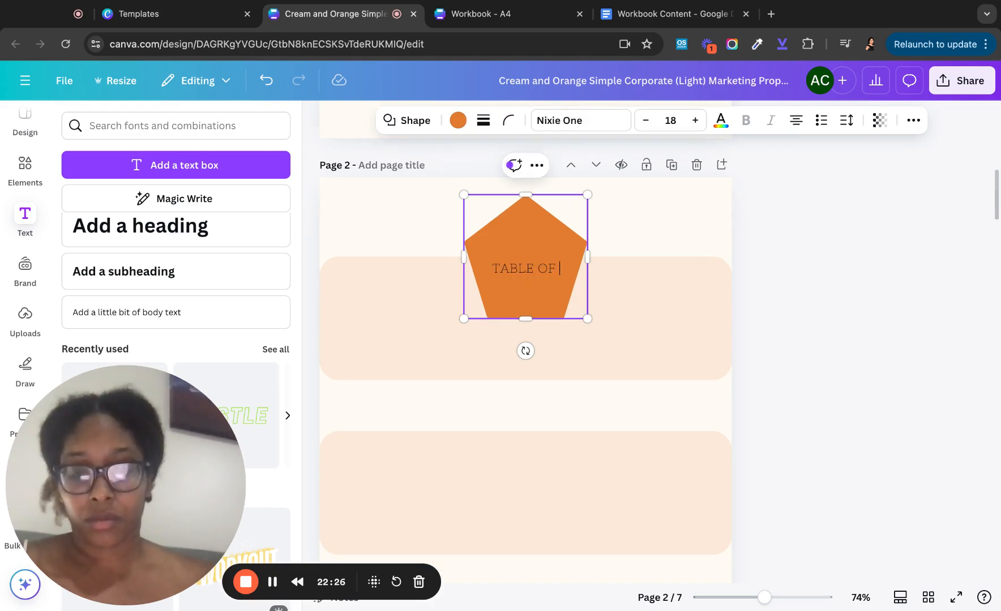
{"action": "type", "text": " CONTENTS"}
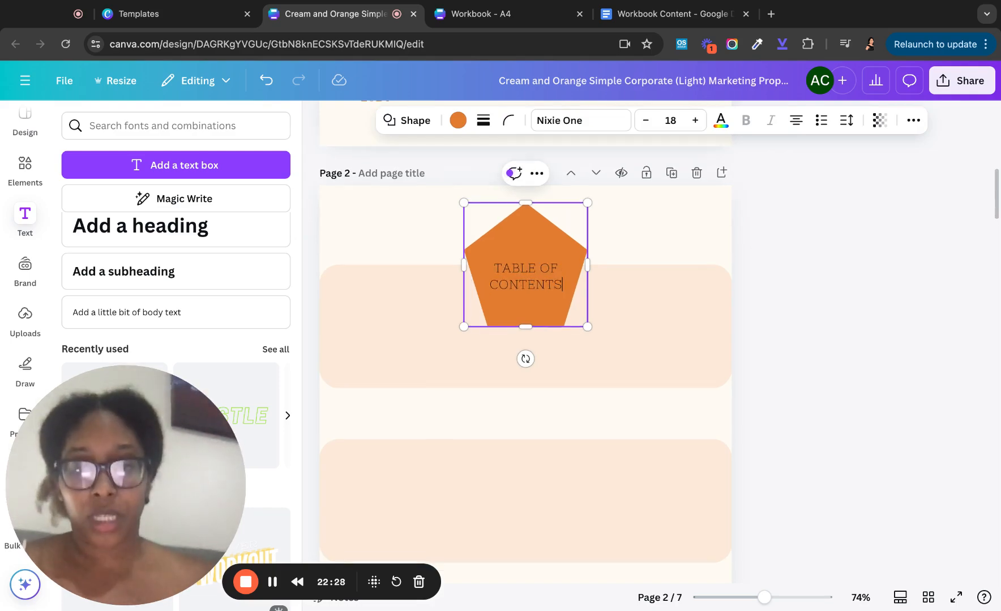
- Delete the three light peach bands from page 2, leaving it blank below the pentagon
{"action": "left_click", "coordinate": [605, 240]}
{"action": "left_click", "coordinate": [416, 300]}
{"action": "key", "text": "Delete"}
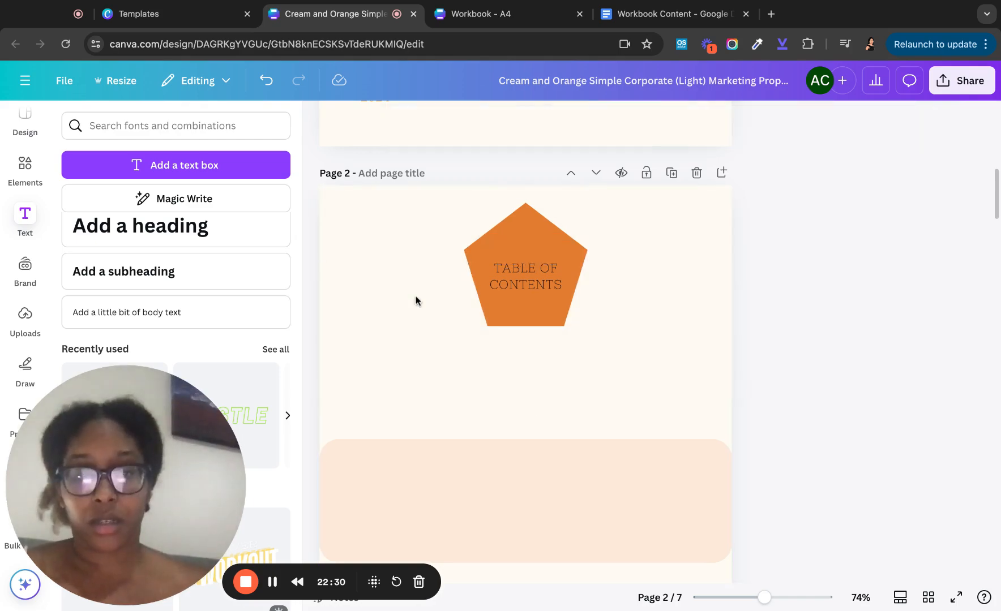
{"action": "left_click", "coordinate": [430, 470]}
{"action": "key", "text": "Delete"}
{"action": "scroll", "coordinate": [431, 471], "scroll_direction": "down", "scroll_amount": 4}
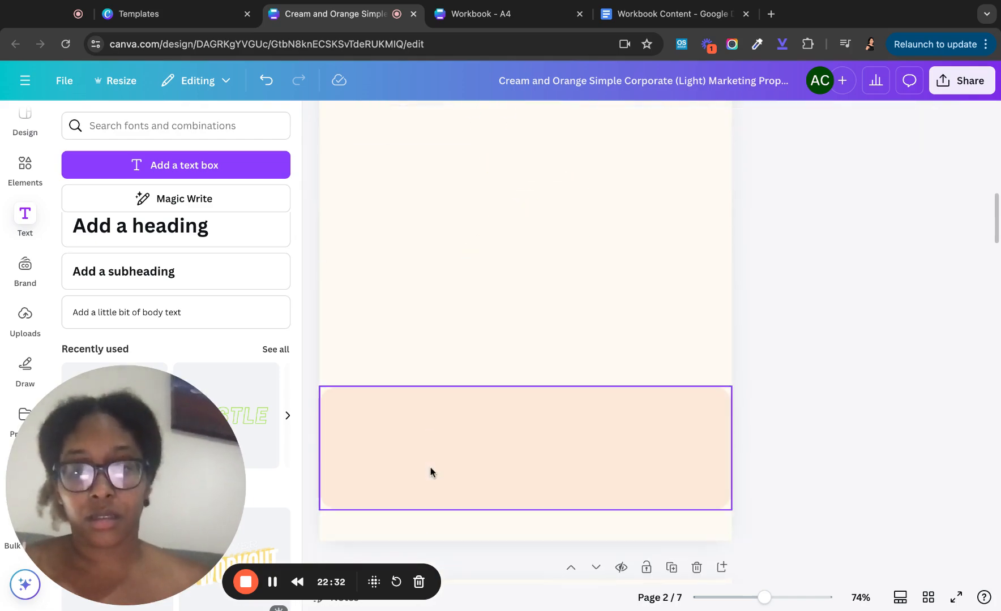
{"action": "left_click", "coordinate": [443, 481]}
{"action": "key", "text": "Delete"}
{"action": "scroll", "coordinate": [442, 479], "scroll_direction": "up", "scroll_amount": 5}
{"action": "scroll", "coordinate": [442, 480], "scroll_direction": "down", "scroll_amount": 5}
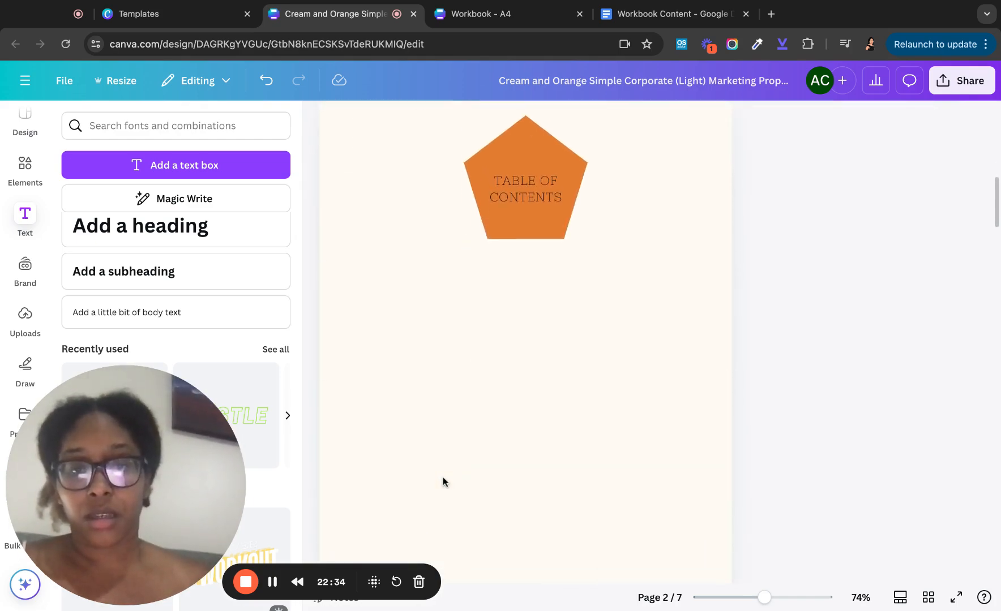
{"action": "scroll", "coordinate": [453, 455], "scroll_direction": "down", "scroll_amount": 15}
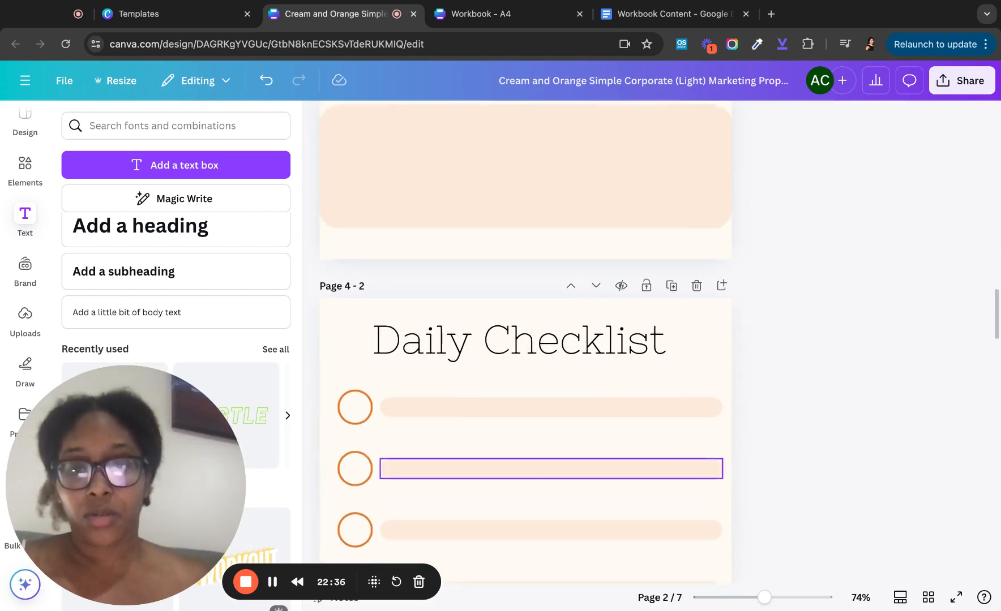
{"action": "scroll", "coordinate": [525, 342], "scroll_direction": "down", "scroll_amount": 20}
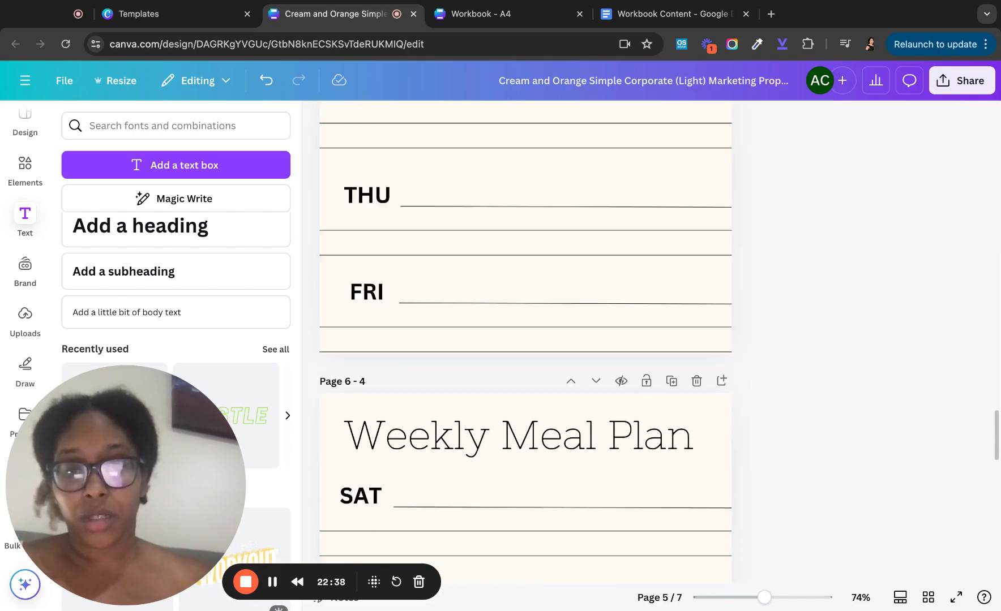
{"action": "scroll", "coordinate": [525, 448], "scroll_direction": "down", "scroll_amount": 20}
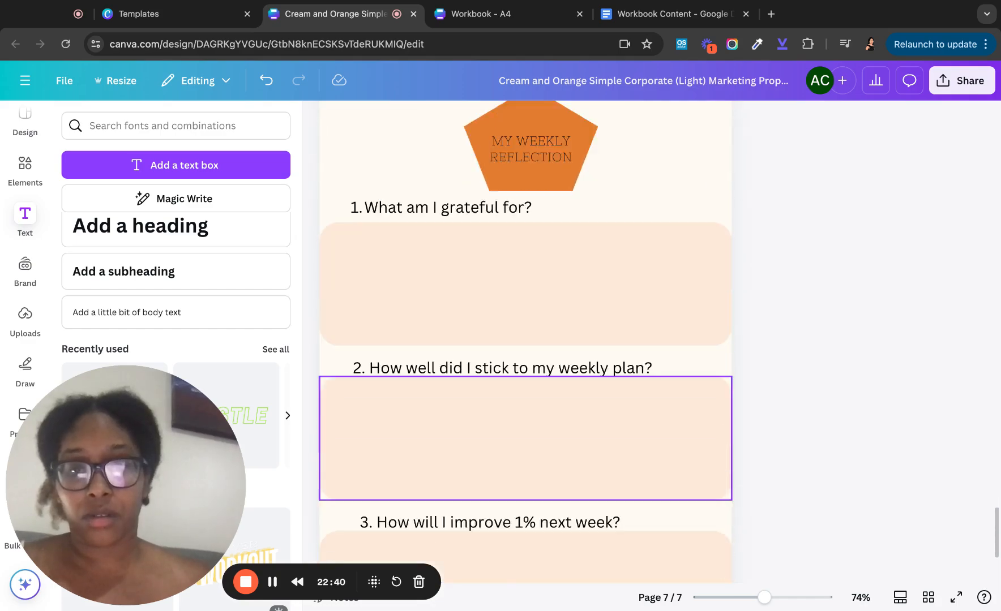
{"action": "scroll", "coordinate": [525, 481], "scroll_direction": "up", "scroll_amount": 20}
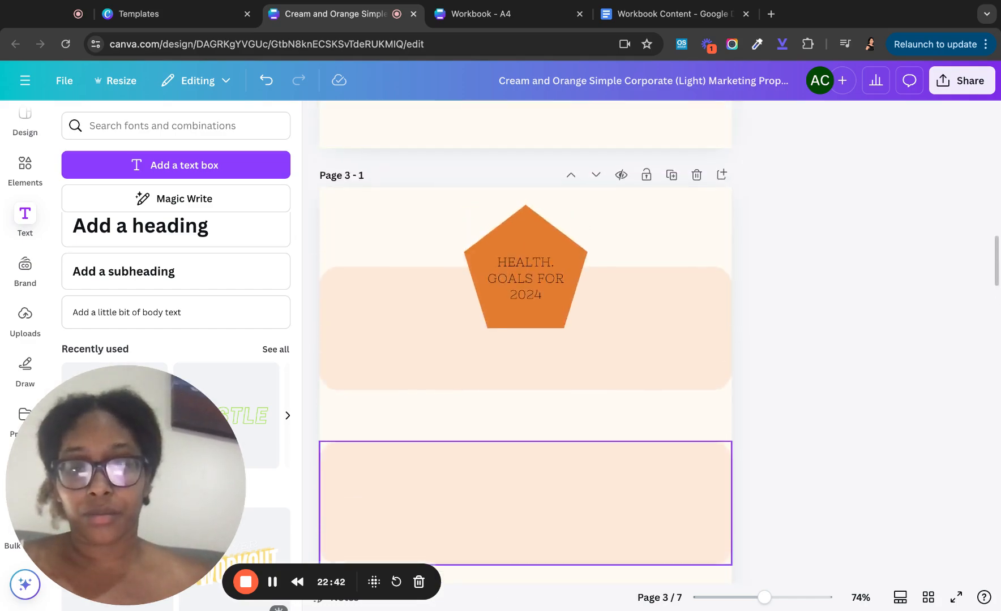
{"action": "scroll", "coordinate": [526, 510], "scroll_direction": "up", "scroll_amount": 10}
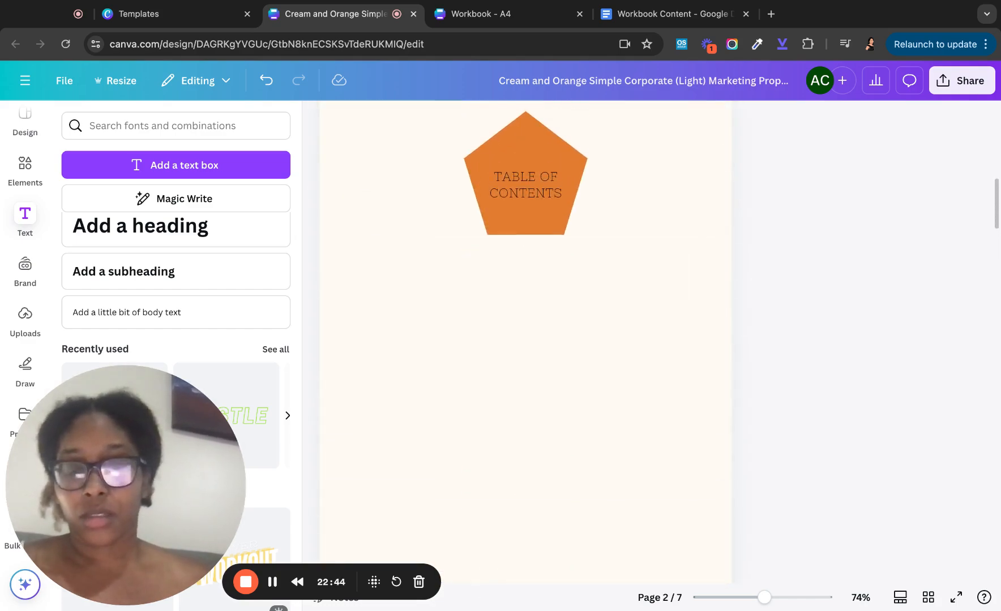
- Search Elements for 'number 1' and add the green number 1 circle to page 2
{"action": "left_click", "coordinate": [25, 167]}
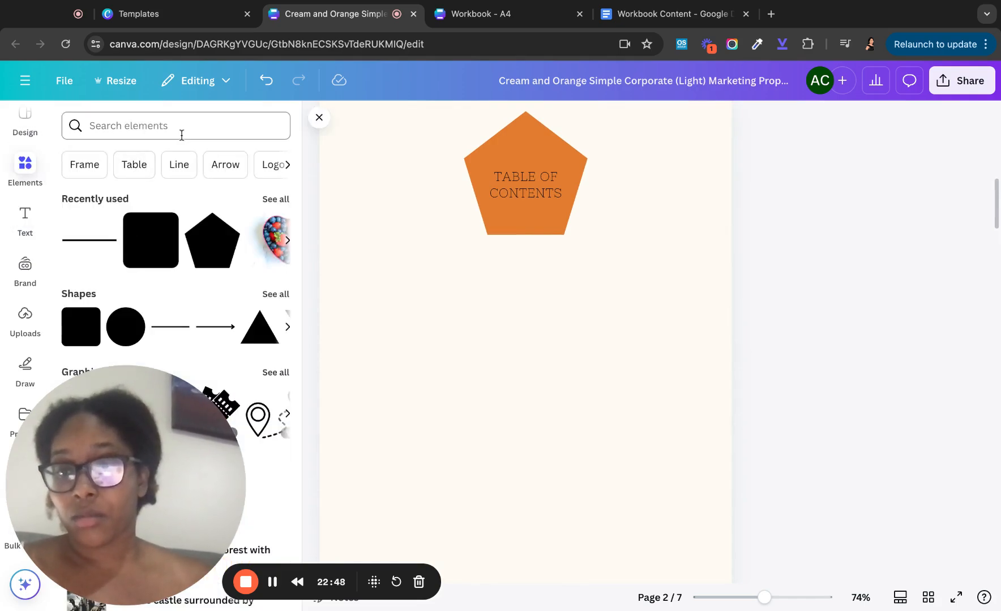
{"action": "left_click", "coordinate": [148, 132]}
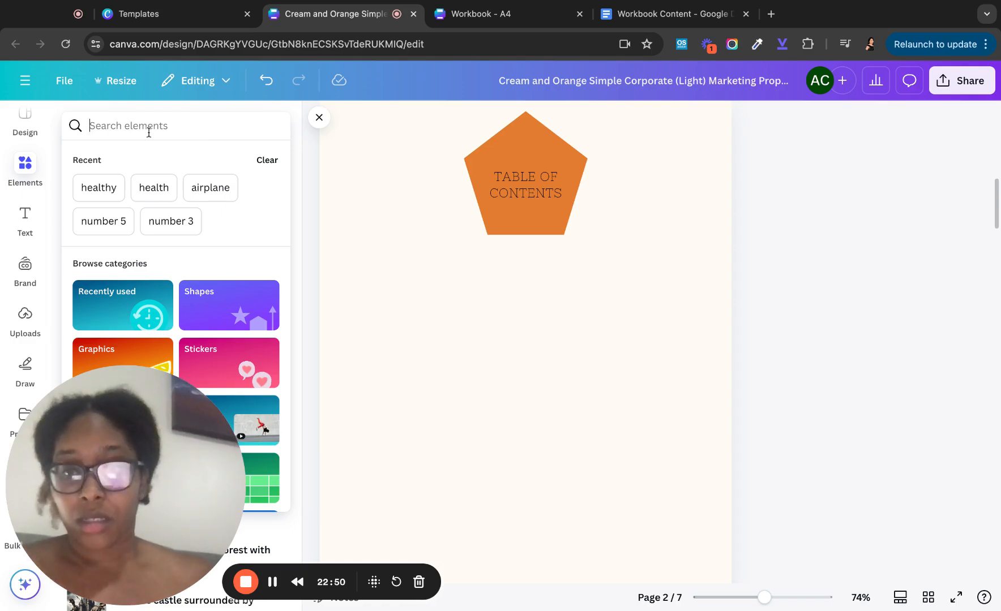
{"action": "type", "text": "nu"}
{"action": "left_click", "coordinate": [149, 274]}
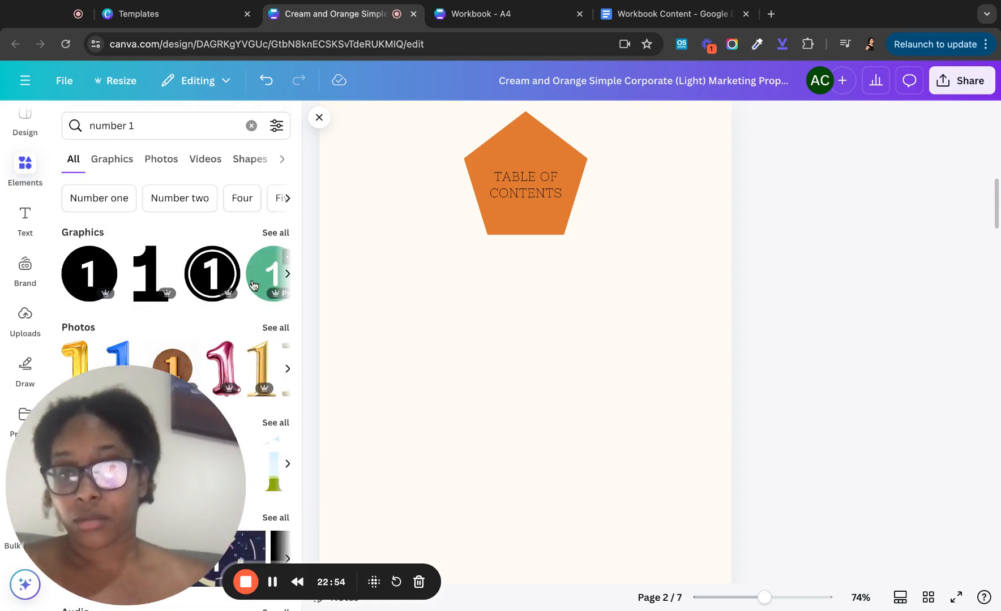
{"action": "scroll", "coordinate": [253, 285], "scroll_direction": "right", "scroll_amount": 5}
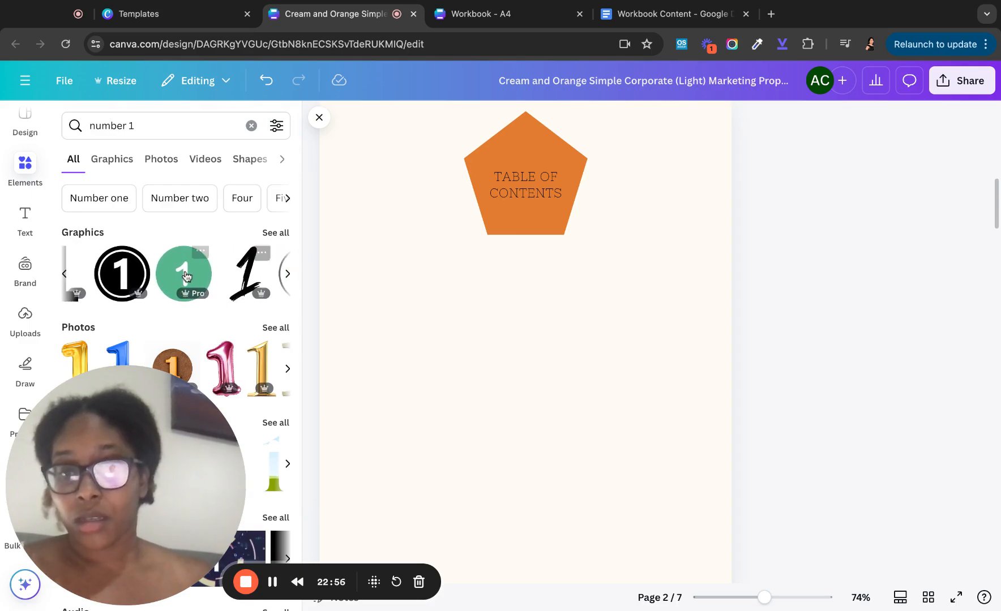
{"action": "left_click", "coordinate": [184, 276]}
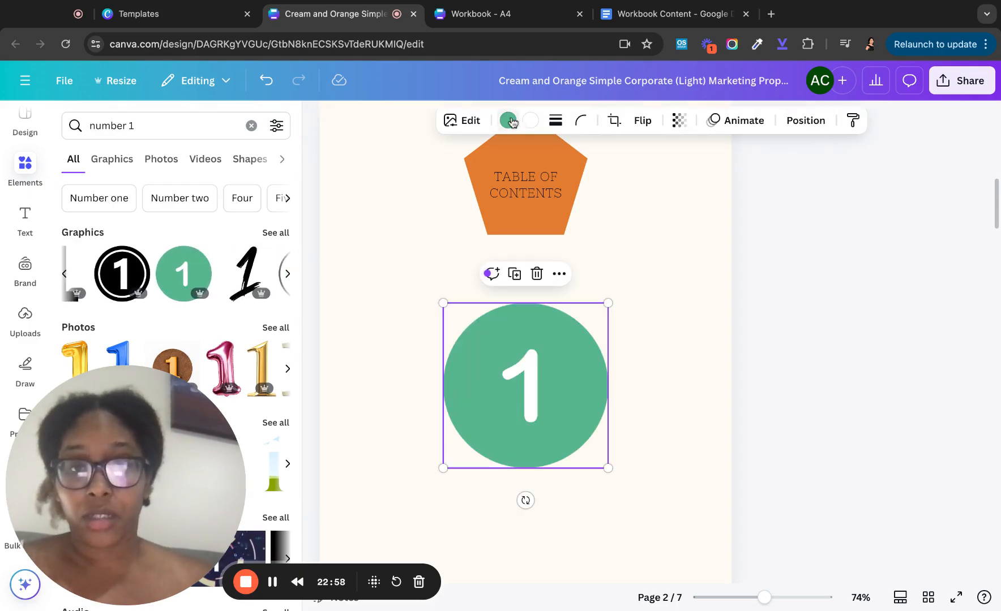
- Recolour the number 1 circle orange (#e47d30), shrink it to a small badge, and clear the search
{"action": "left_click", "coordinate": [507, 119]}
{"action": "left_click", "coordinate": [235, 233]}
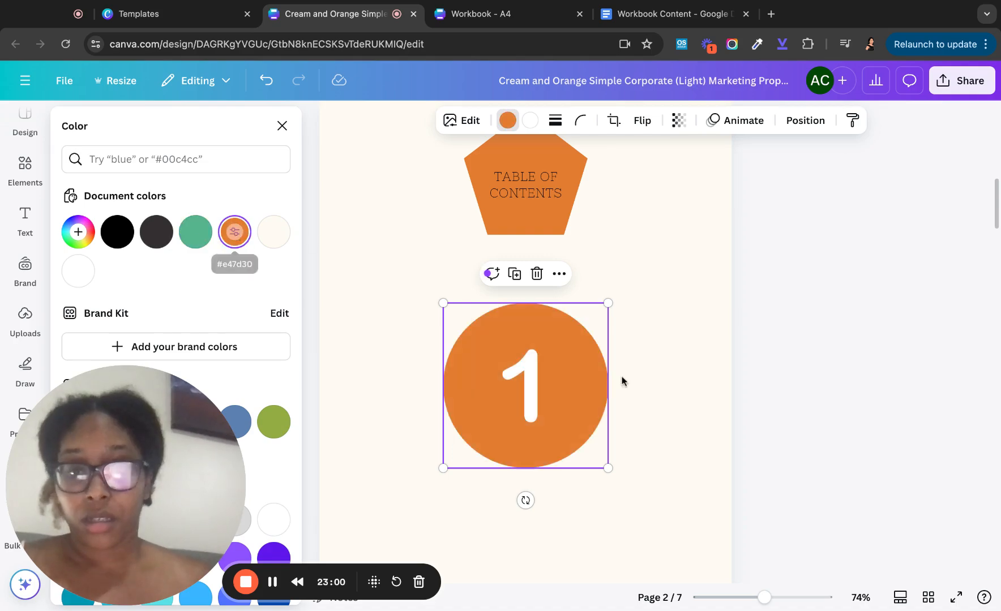
{"action": "mouse_move", "coordinate": [609, 302]}
{"action": "left_mouse_down"}
{"action": "mouse_move", "coordinate": [464, 447]}
{"action": "mouse_move", "coordinate": [375, 387]}
{"action": "mouse_move", "coordinate": [364, 305]}
{"action": "left_mouse_up"}
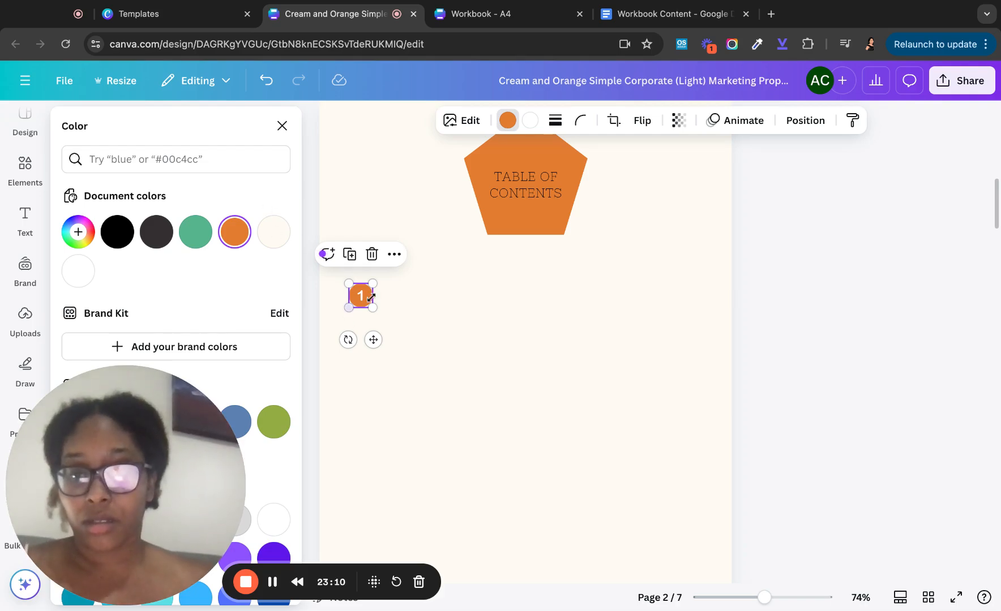
{"action": "left_click", "coordinate": [162, 159]}
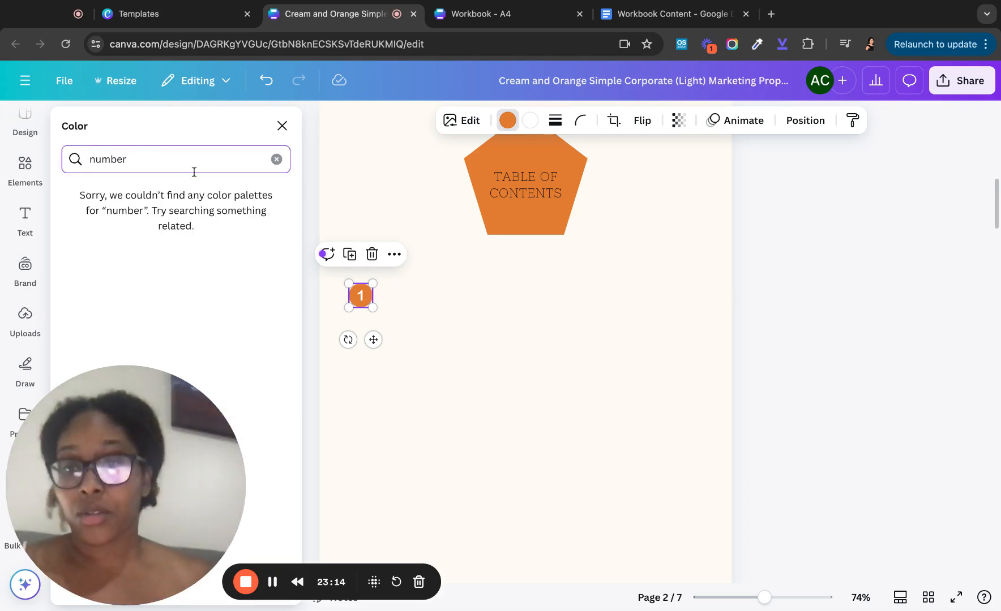
{"action": "key", "text": "BackSpace"}
{"action": "key", "text": "BackSpace"}
{"action": "key", "text": "BackSpace"}
{"action": "key", "text": "BackSpace"}
{"action": "key", "text": "BackSpace"}
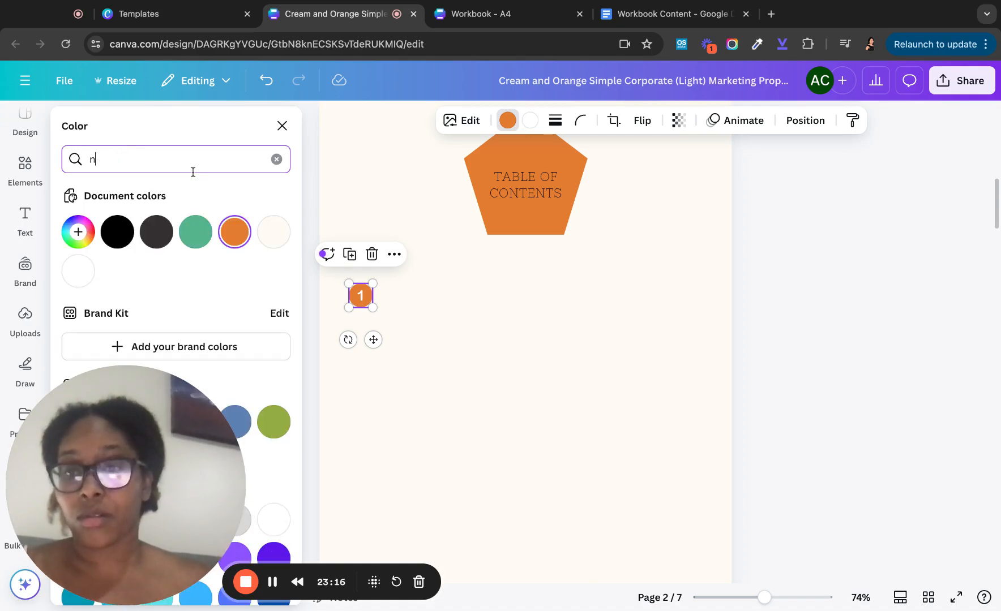
{"action": "left_click", "coordinate": [281, 127]}
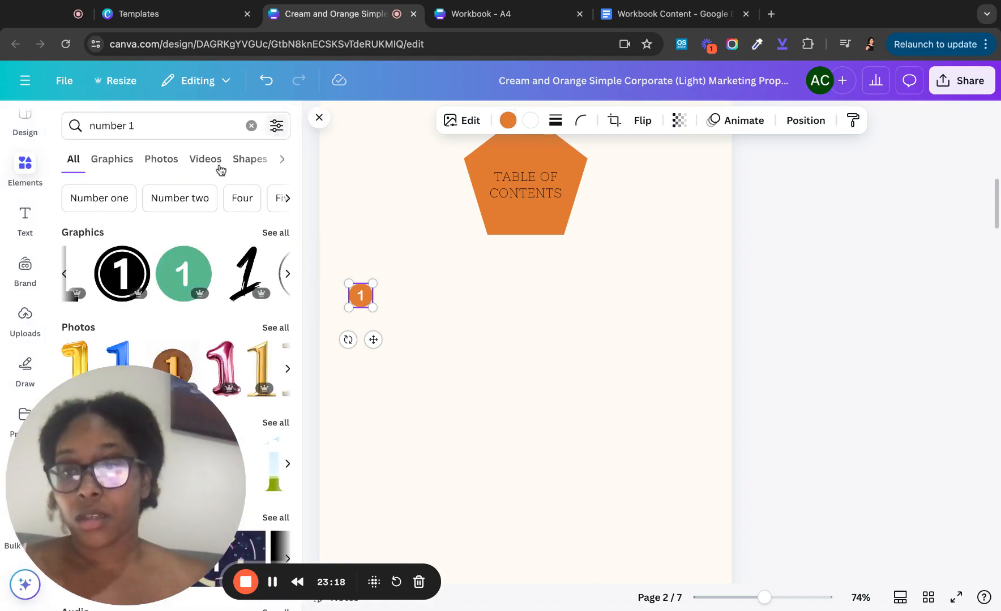
{"action": "left_click", "coordinate": [153, 132]}
{"action": "key", "text": "BackSpace"}
- Search Elements for number 2 and add a shrunken green number 2 circle
{"action": "type", "text": "2"}
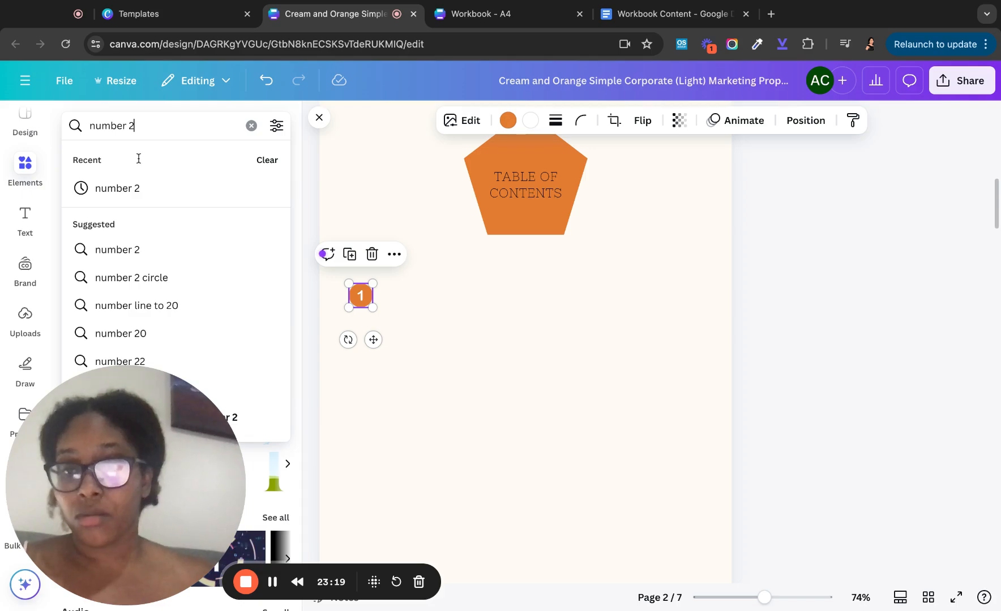
{"action": "left_click", "coordinate": [134, 190]}
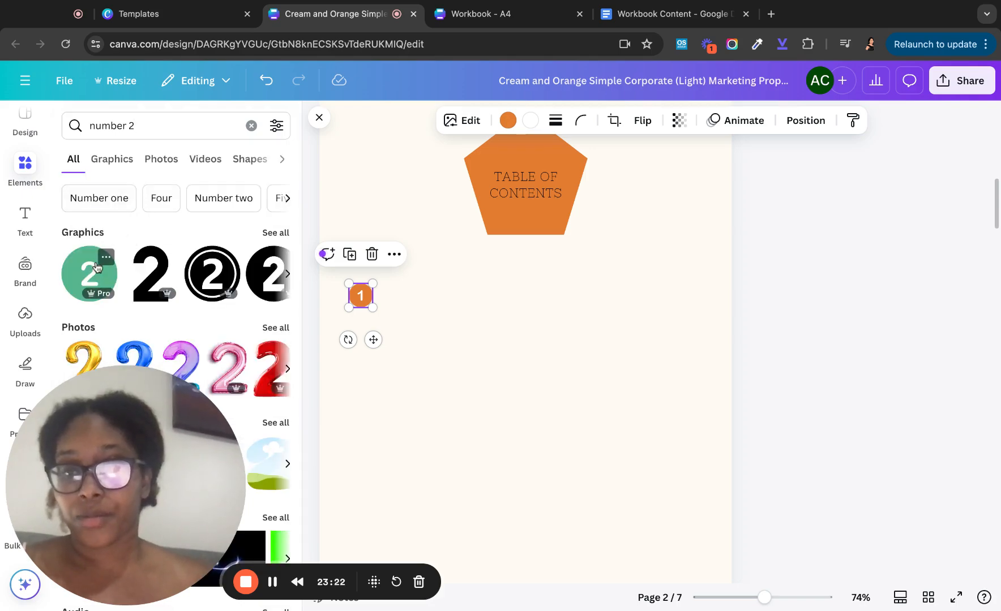
{"action": "left_click", "coordinate": [96, 266]}
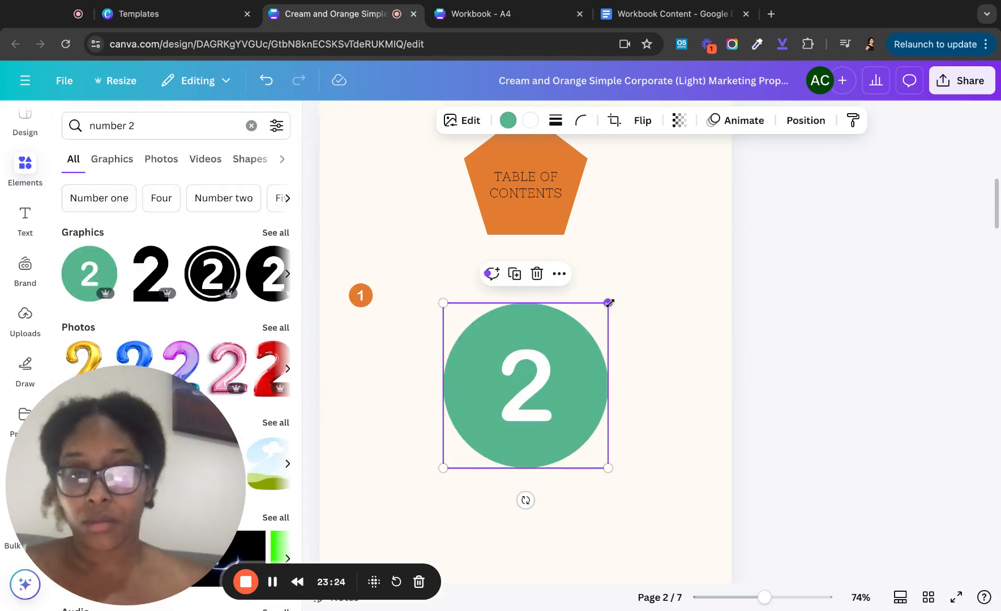
{"action": "left_click_drag", "start_coordinate": [607, 304], "coordinate": [468, 443]}
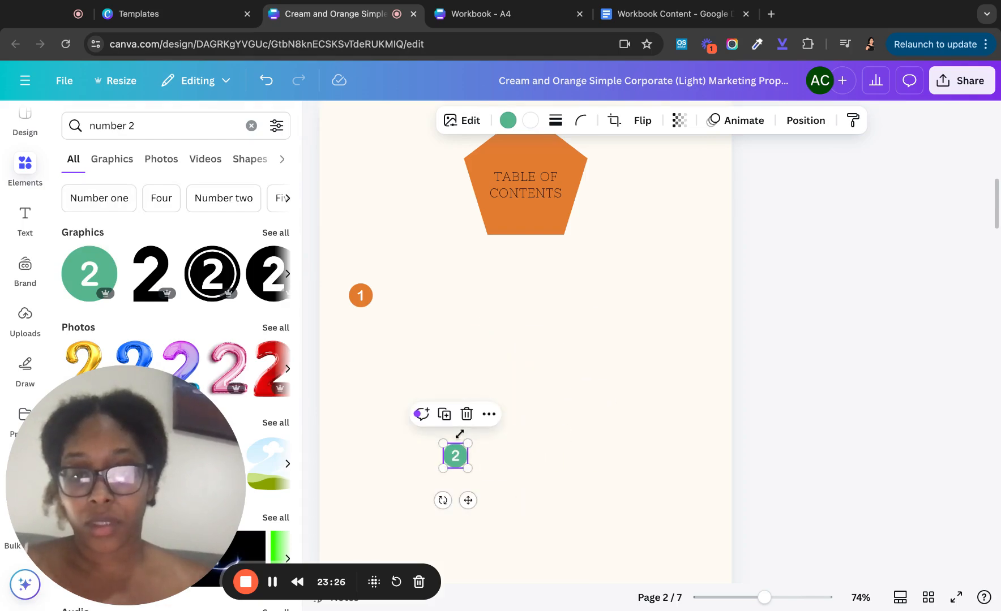
- Size both the 1 and 2 circles to 1.4, make the 2 orange, and place it below the 1
{"action": "left_click", "coordinate": [362, 297]}
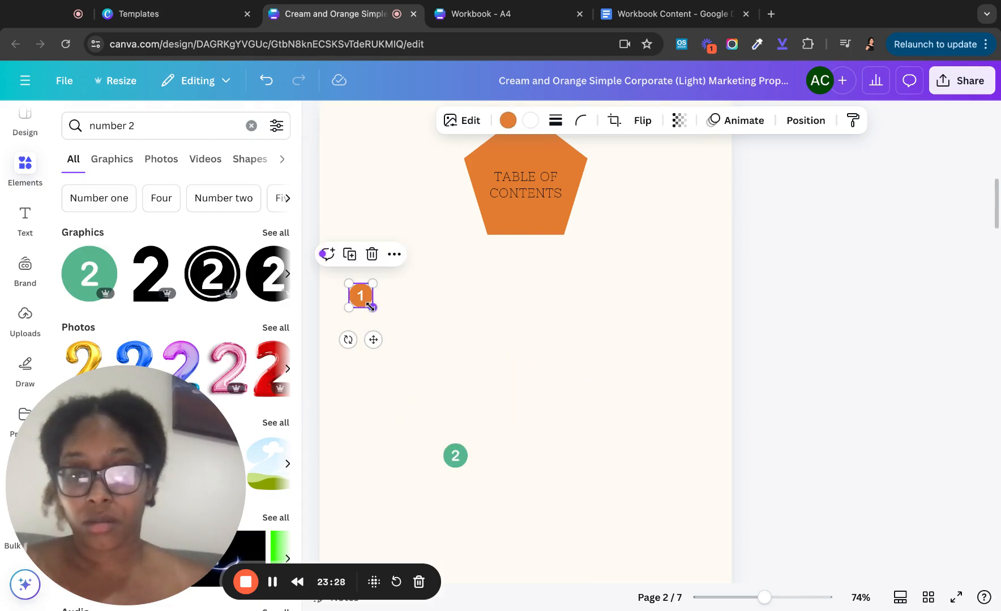
{"action": "left_click_drag", "start_coordinate": [370, 307], "coordinate": [376, 311]}
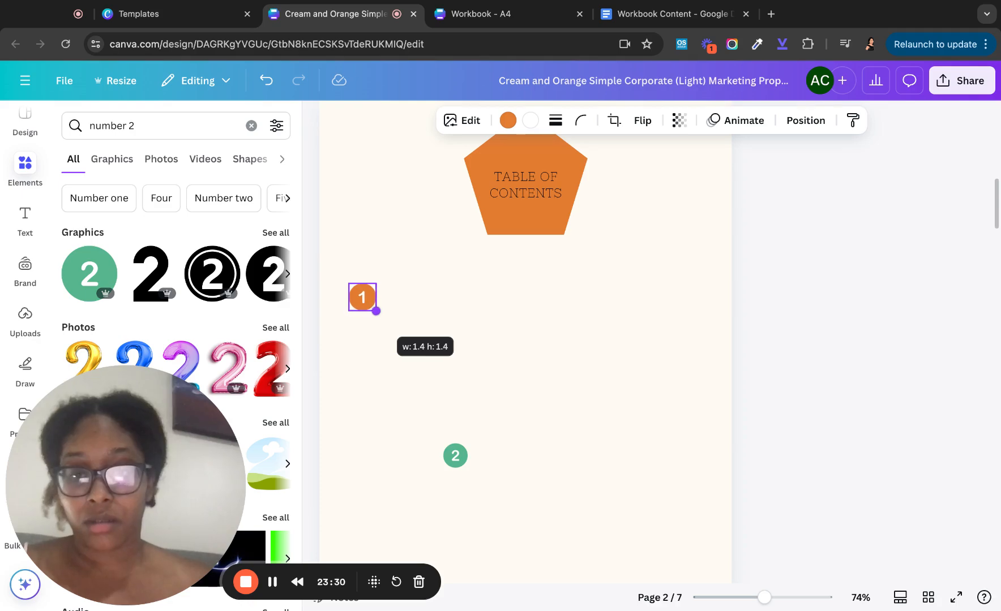
{"action": "left_click_drag", "start_coordinate": [376, 311], "coordinate": [376, 310]}
{"action": "left_click", "coordinate": [455, 455]}
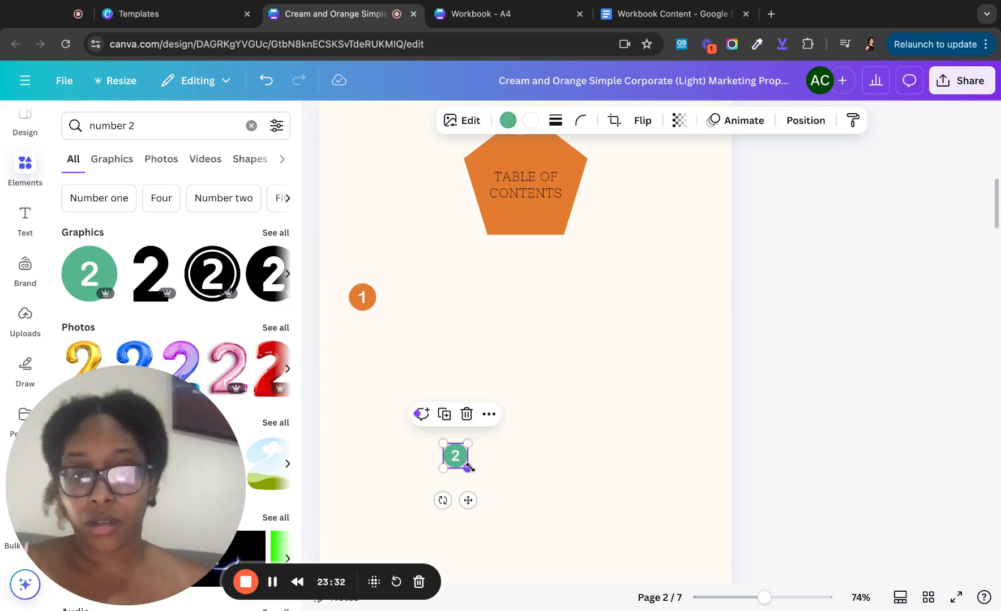
{"action": "left_click_drag", "start_coordinate": [466, 469], "coordinate": [471, 472]}
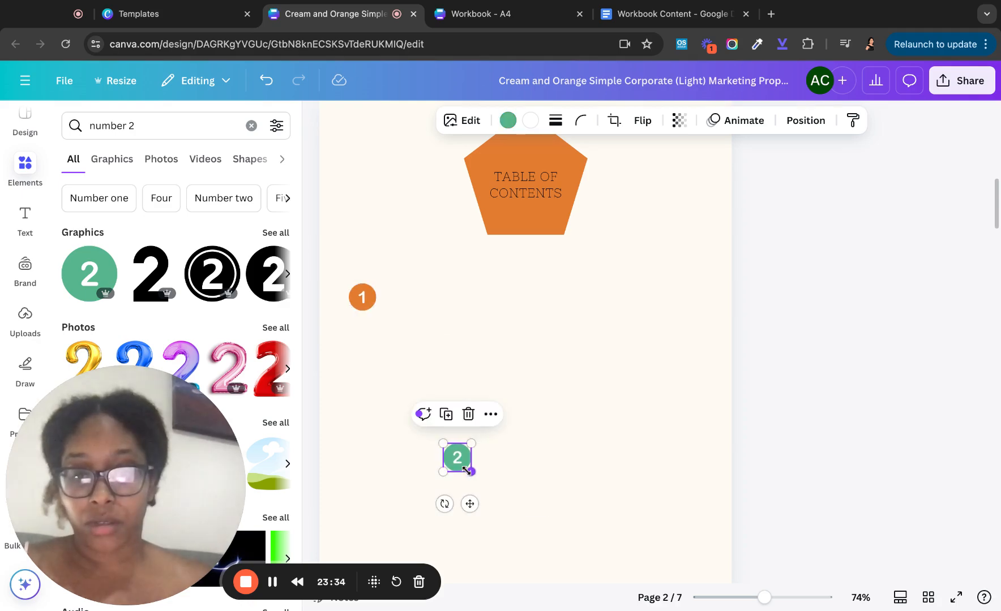
{"action": "left_click", "coordinate": [508, 120]}
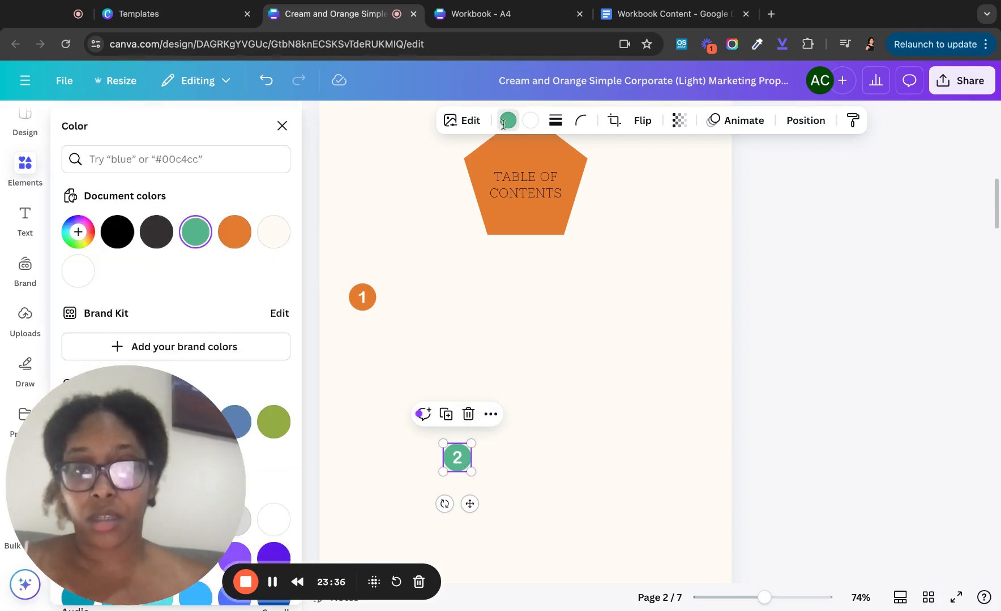
{"action": "left_click", "coordinate": [230, 241]}
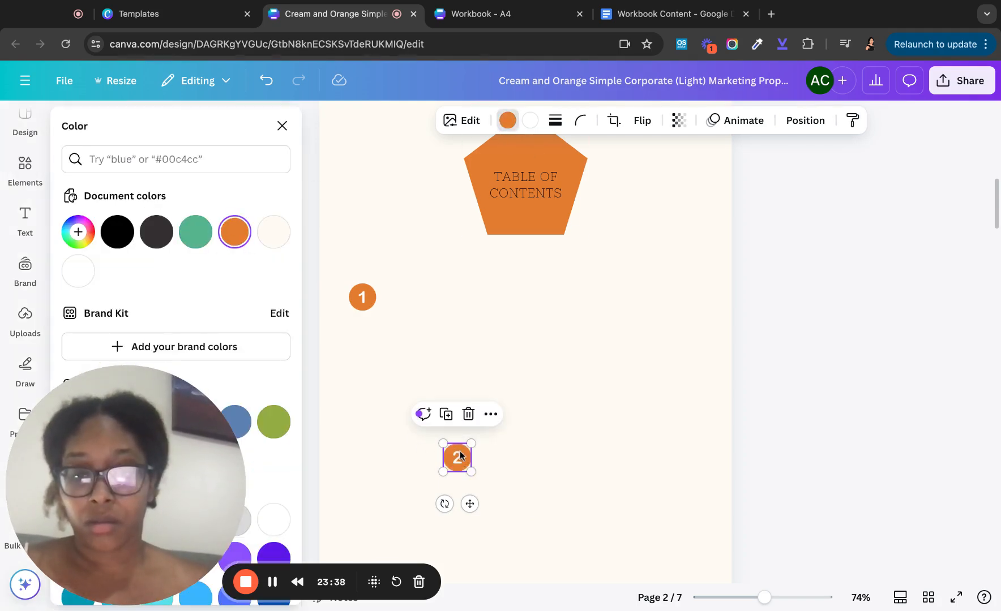
{"action": "left_click_drag", "start_coordinate": [459, 455], "coordinate": [364, 345]}
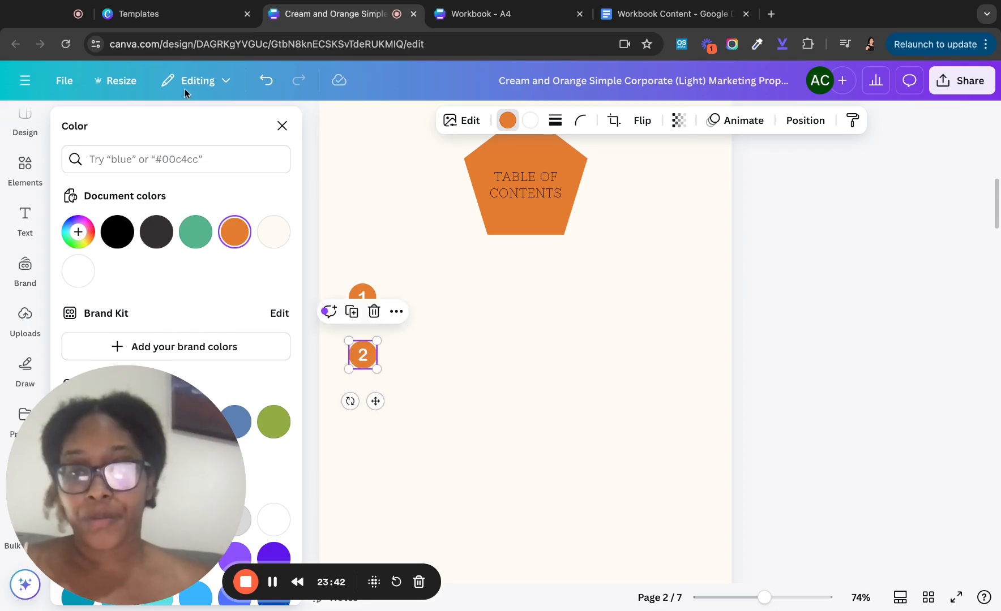
{"action": "left_click", "coordinate": [282, 127]}
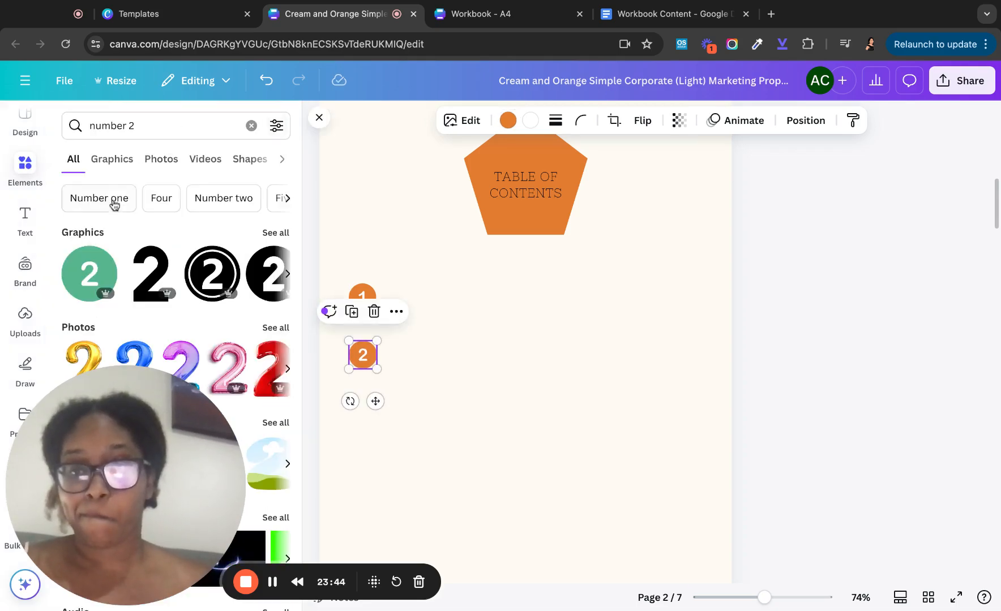
- Add a number 3 circle at size 1.6, recolour it orange, and place it under the 2
{"action": "left_click", "coordinate": [140, 126]}
{"action": "key", "text": "BackSpace"}
{"action": "type", "text": "3"}
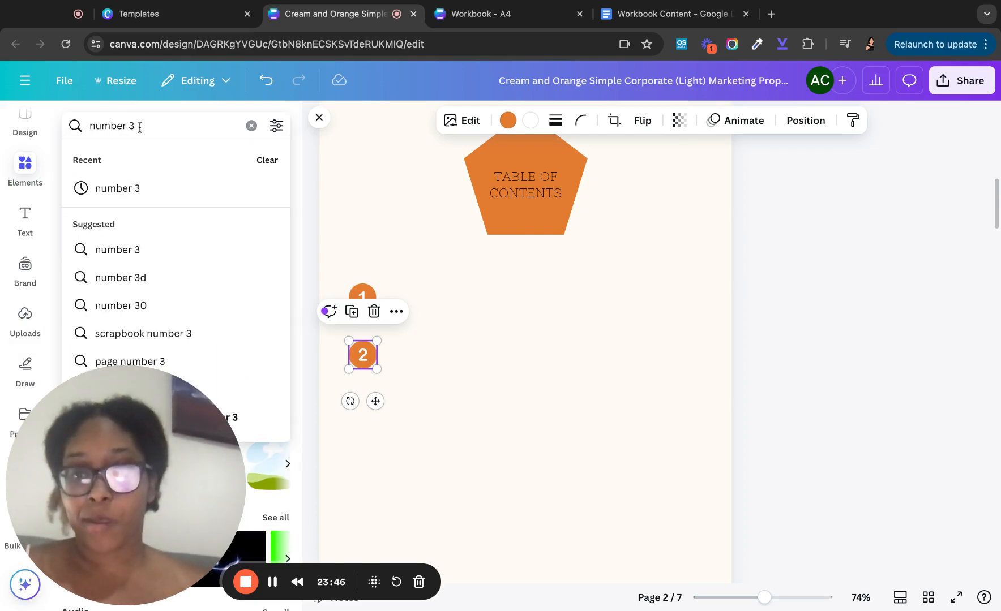
{"action": "left_click", "coordinate": [111, 188]}
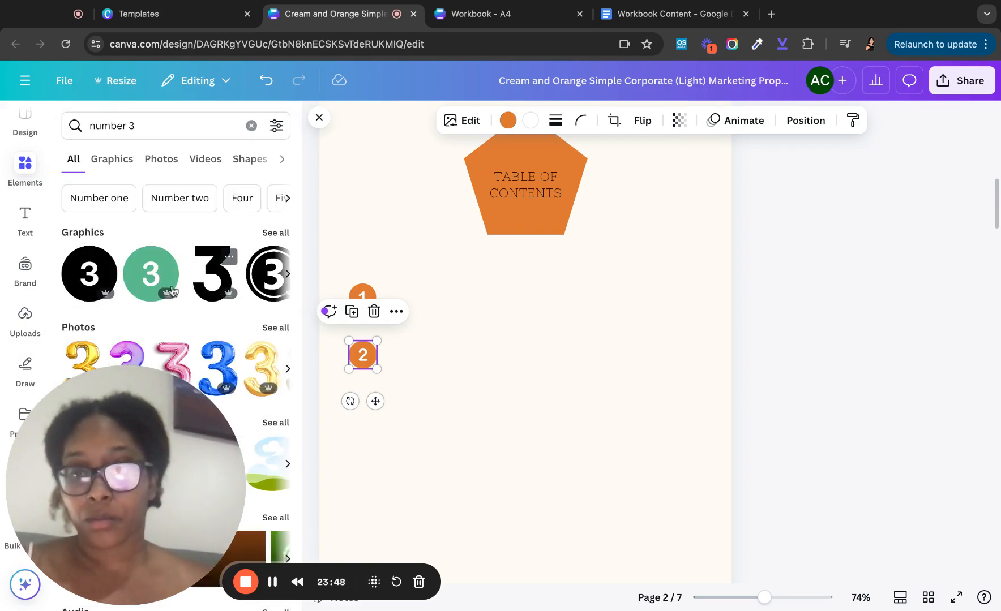
{"action": "left_click", "coordinate": [151, 272]}
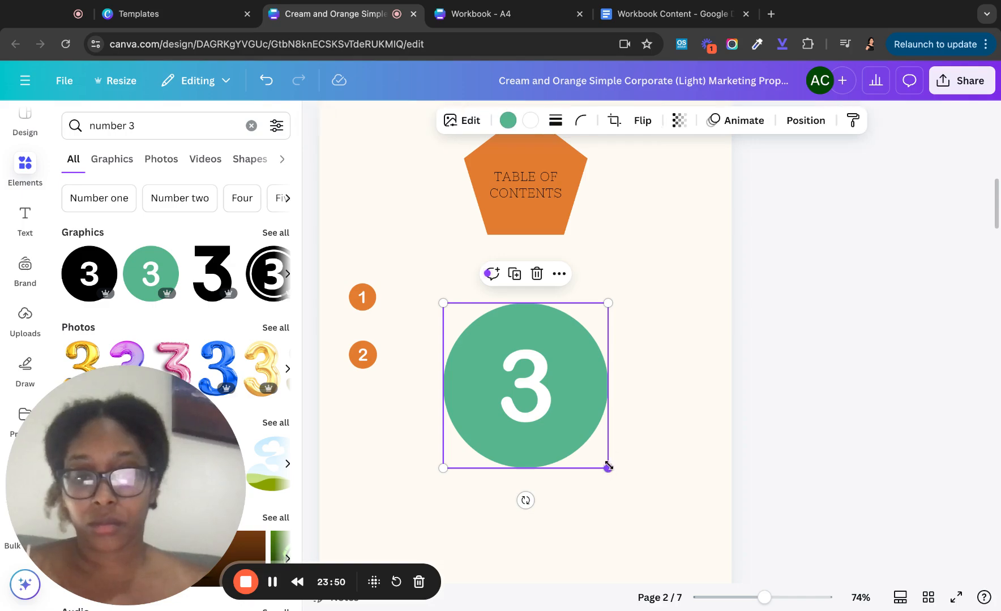
{"action": "left_click_drag", "start_coordinate": [607, 467], "coordinate": [470, 330]}
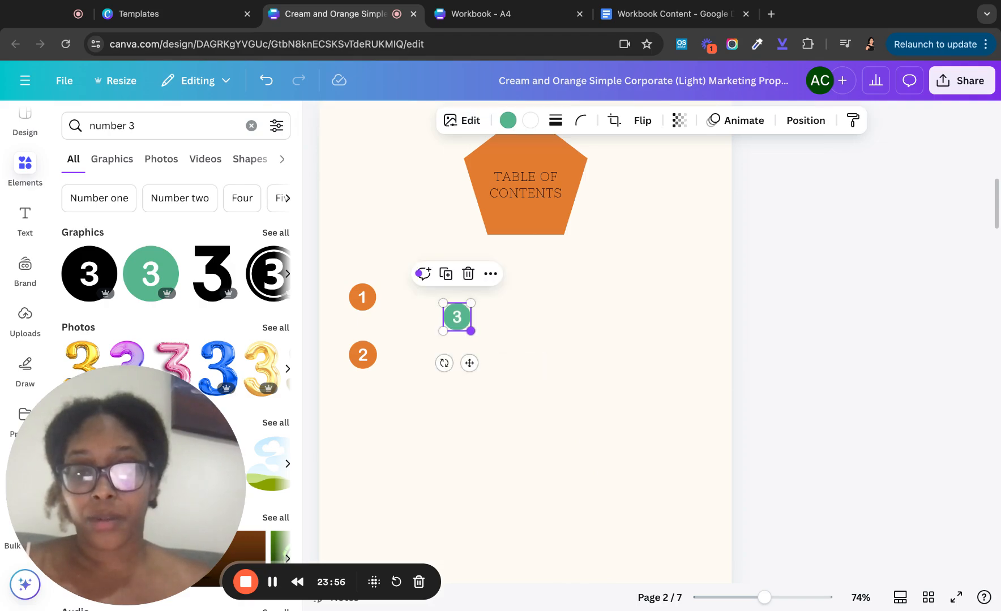
{"action": "left_click", "coordinate": [515, 122]}
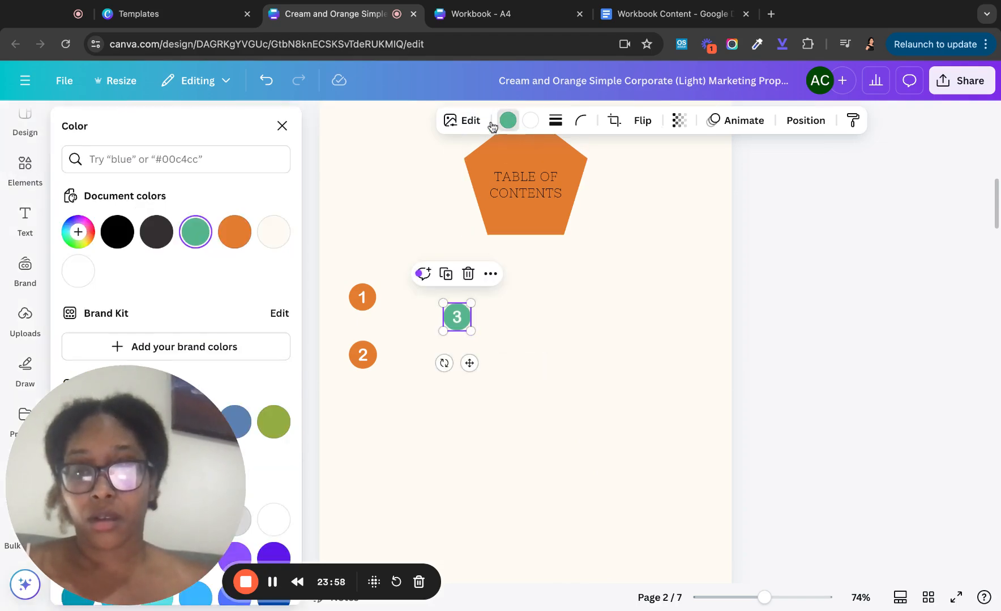
{"action": "left_click", "coordinate": [229, 239]}
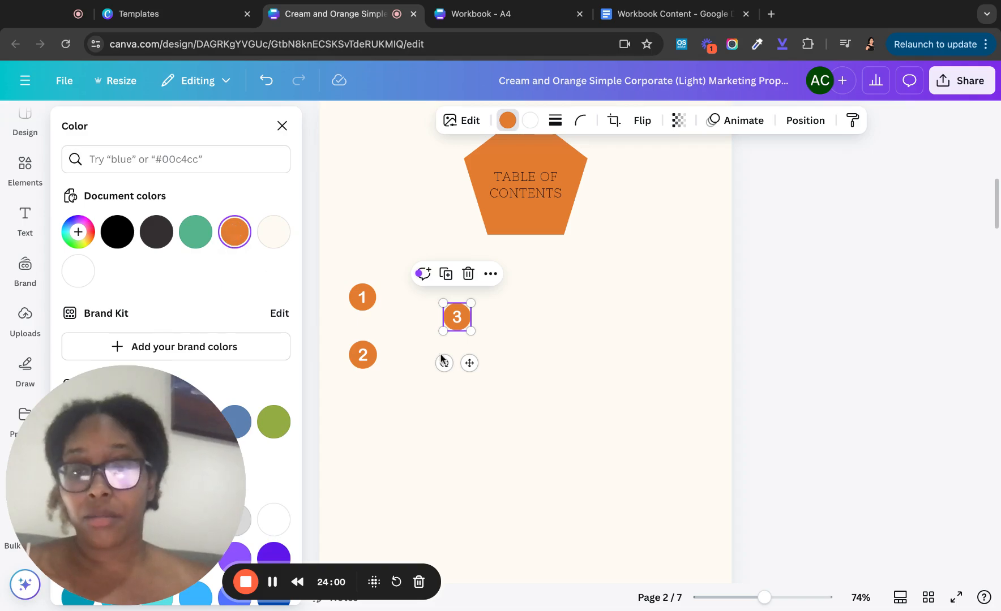
{"action": "mouse_move", "coordinate": [461, 313]}
{"action": "left_mouse_down"}
{"action": "mouse_move", "coordinate": [440, 364]}
{"action": "mouse_move", "coordinate": [367, 408]}
{"action": "left_mouse_up"}
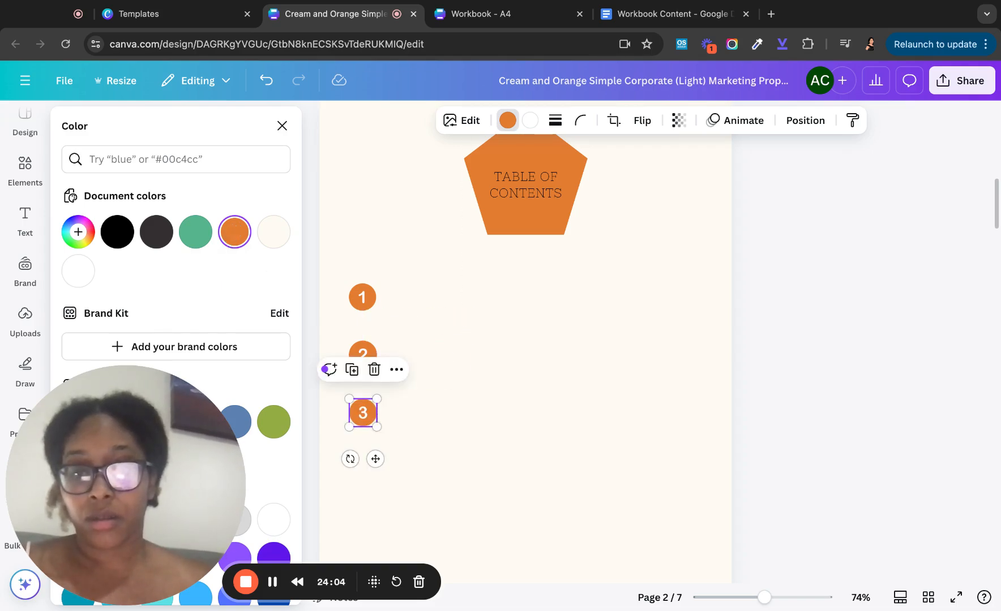
- Scroll down through the design pages and back up to review the number badges
{"action": "scroll", "coordinate": [526, 340], "scroll_direction": "down", "scroll_amount": 15}
{"action": "scroll", "coordinate": [526, 362], "scroll_direction": "down", "scroll_amount": 15}
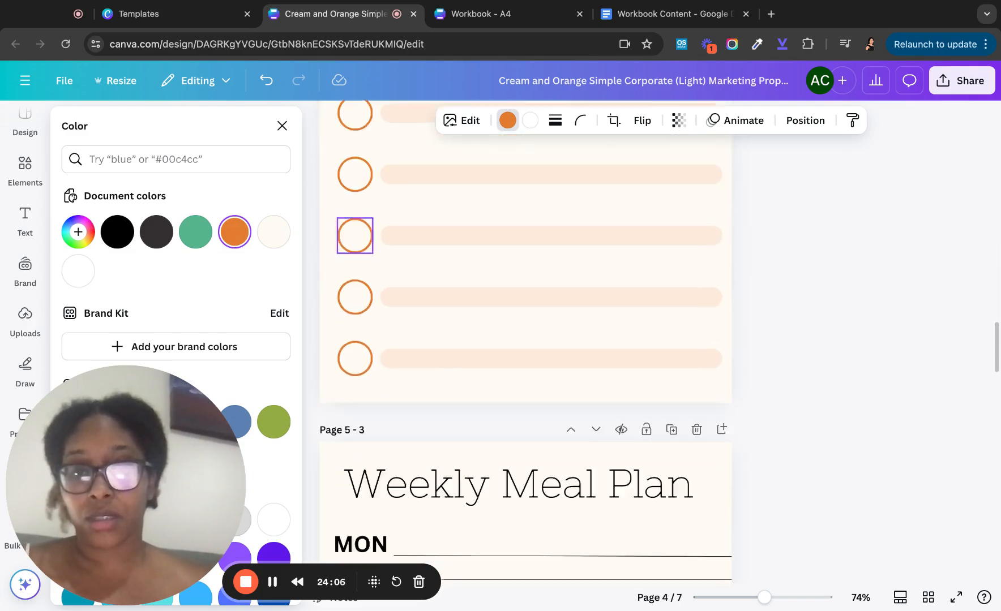
{"action": "scroll", "coordinate": [525, 362], "scroll_direction": "down", "scroll_amount": 15}
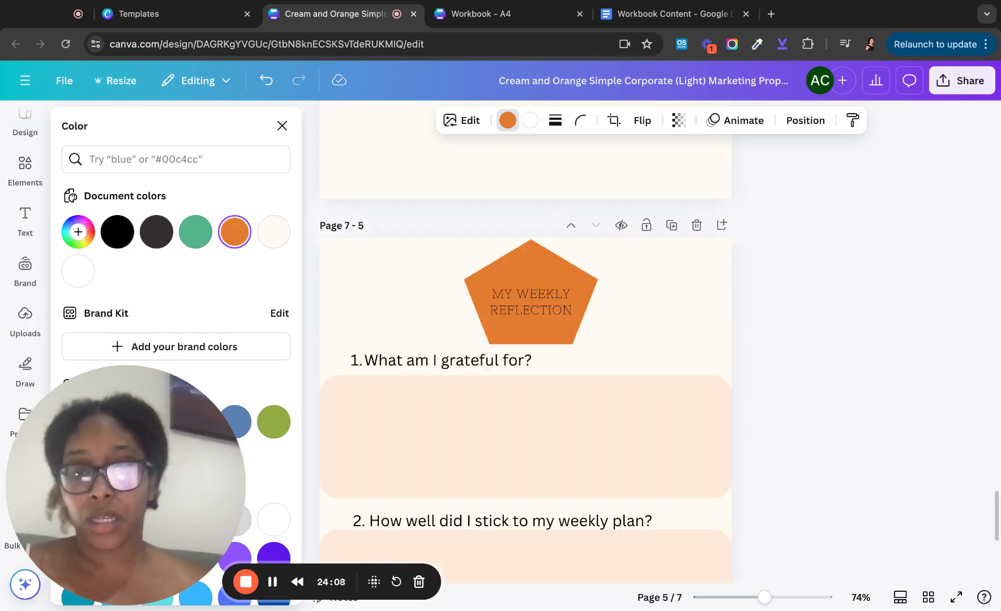
{"action": "scroll", "coordinate": [526, 340], "scroll_direction": "up", "scroll_amount": 20}
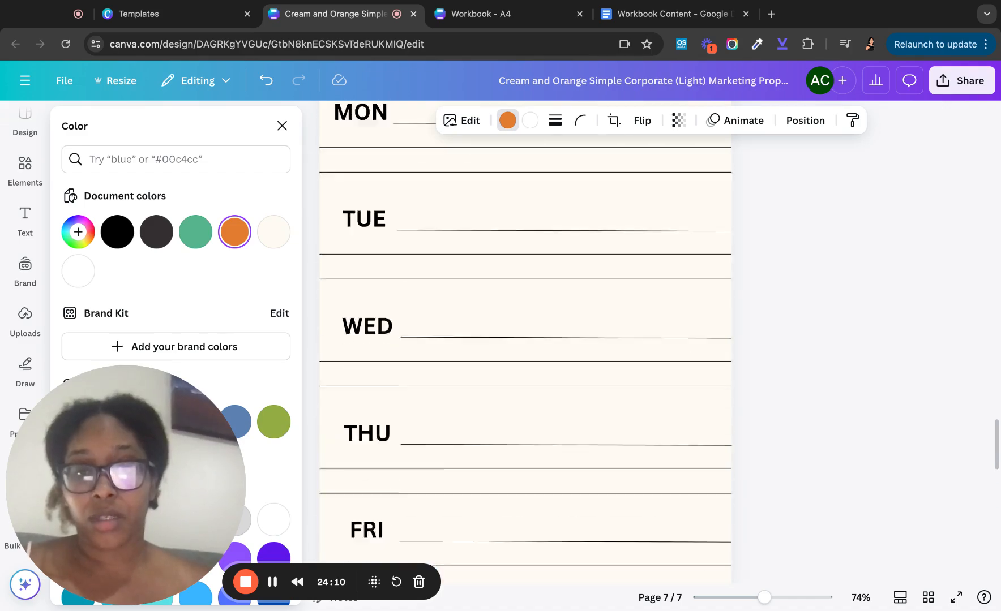
{"action": "scroll", "coordinate": [526, 340], "scroll_direction": "up", "scroll_amount": 3}
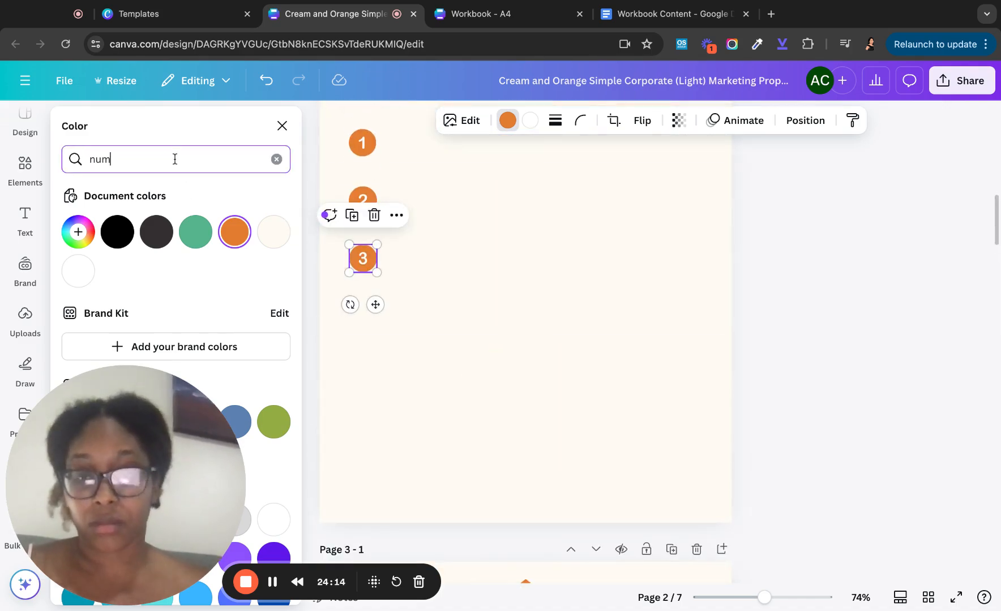
- Return to the Elements search and change the query from 'number 3' to 'number 5'
{"action": "left_click", "coordinate": [282, 126]}
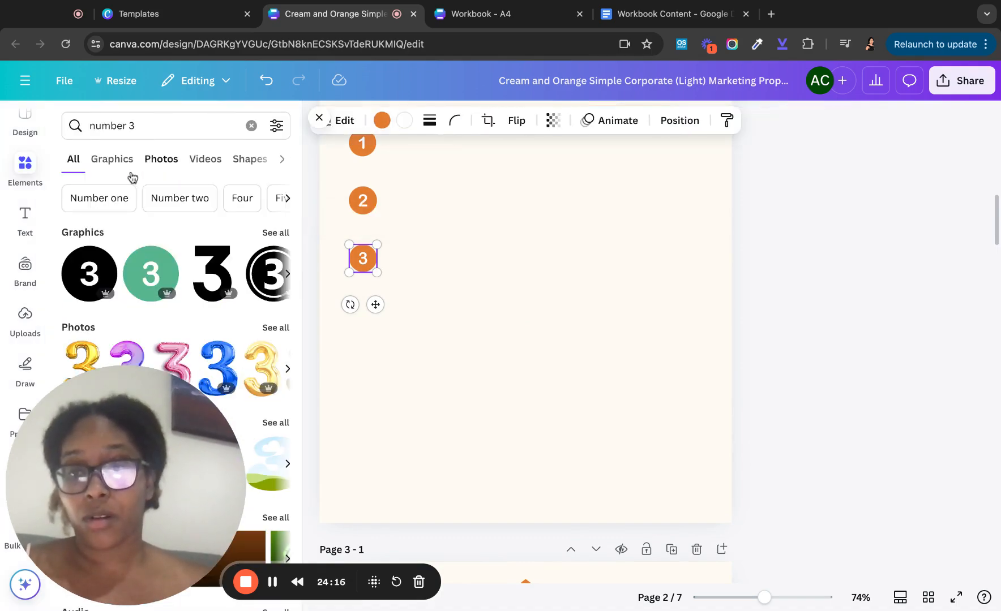
{"action": "left_click", "coordinate": [144, 125]}
{"action": "key", "text": "BackSpace"}
{"action": "type", "text": "5"}
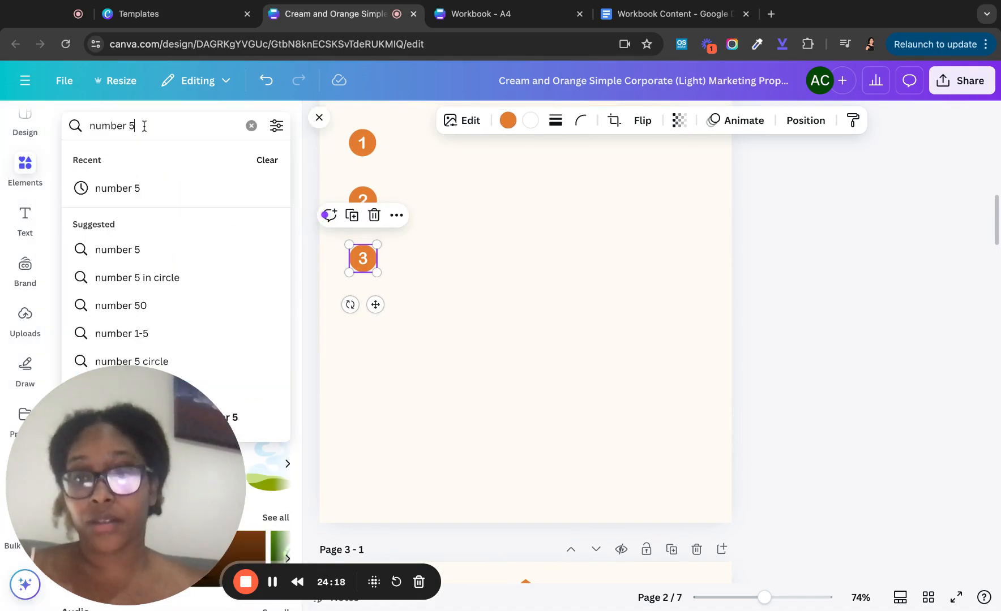
{"action": "left_click", "coordinate": [131, 188]}
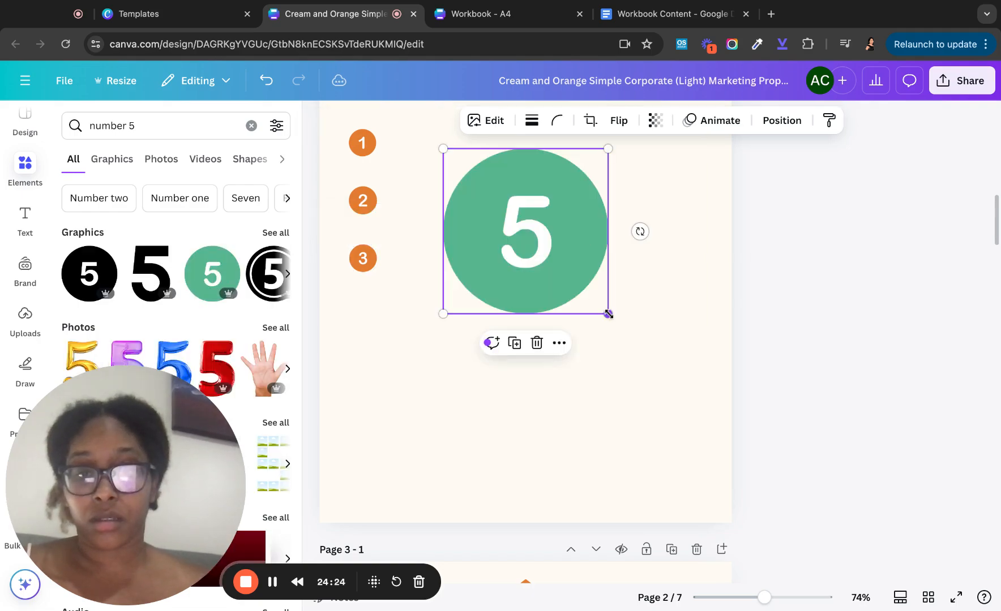
- Resize the green number 5 circle to 1.5, recolour it orange, and place it below 3
{"action": "left_click_drag", "start_coordinate": [608, 313], "coordinate": [475, 181]}
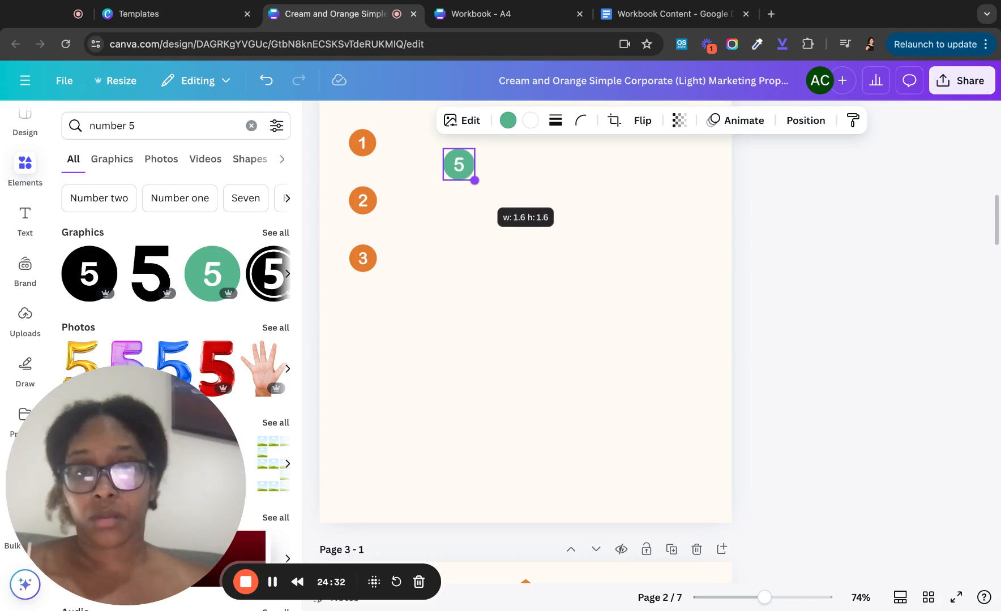
{"action": "left_click_drag", "start_coordinate": [474, 180], "coordinate": [472, 177]}
{"action": "left_click", "coordinate": [509, 121]}
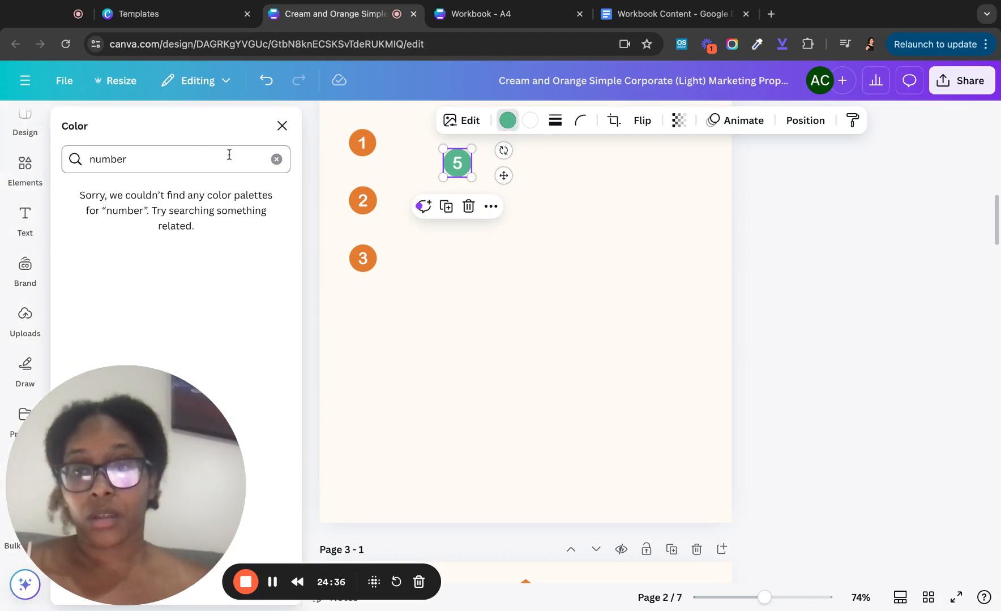
{"action": "left_click", "coordinate": [275, 159]}
{"action": "left_click", "coordinate": [235, 232]}
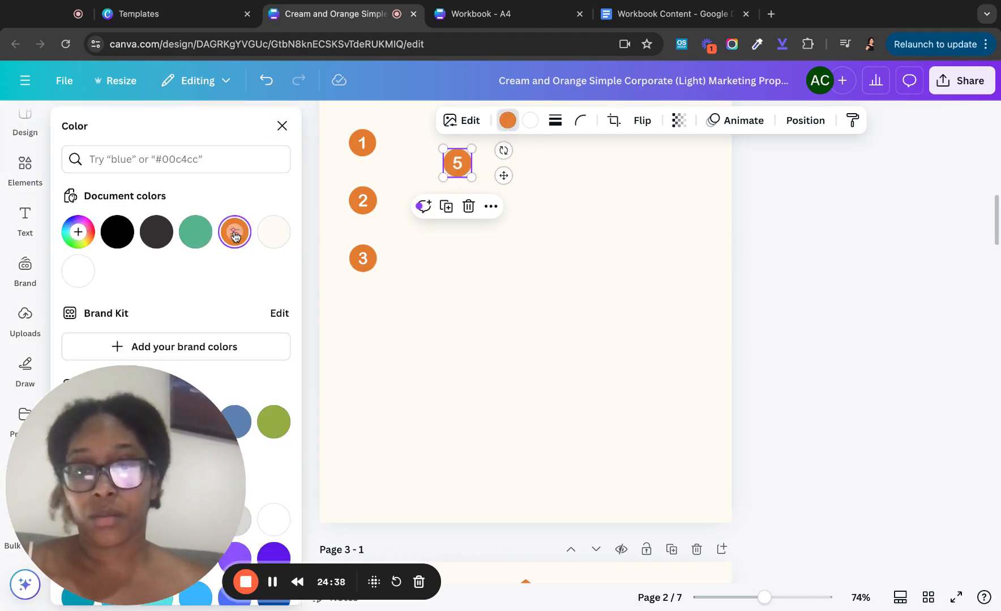
{"action": "mouse_move", "coordinate": [454, 162]}
{"action": "left_mouse_down"}
{"action": "mouse_move", "coordinate": [349, 332]}
{"action": "mouse_move", "coordinate": [366, 304]}
{"action": "mouse_move", "coordinate": [363, 317]}
{"action": "left_mouse_up"}
- Select all four number circles together and bring up the Position arrangement options
{"action": "left_click", "coordinate": [421, 188]}
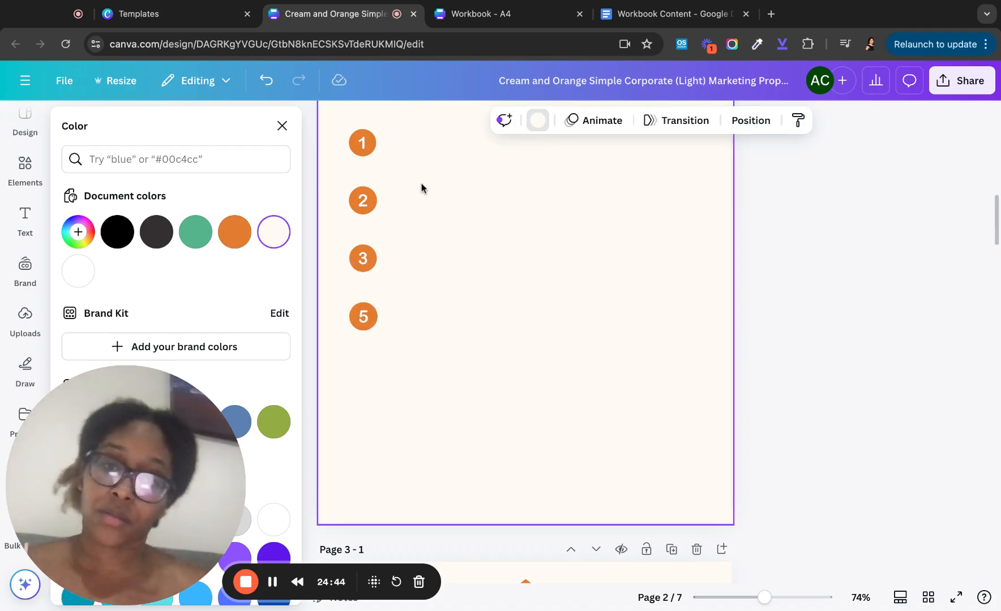
{"action": "scroll", "coordinate": [419, 182], "scroll_direction": "up", "scroll_amount": 1}
{"action": "mouse_move", "coordinate": [357, 143]}
{"action": "left_mouse_down"}
{"action": "mouse_move", "coordinate": [372, 369]}
{"action": "mouse_move", "coordinate": [357, 143]}
{"action": "left_mouse_up"}
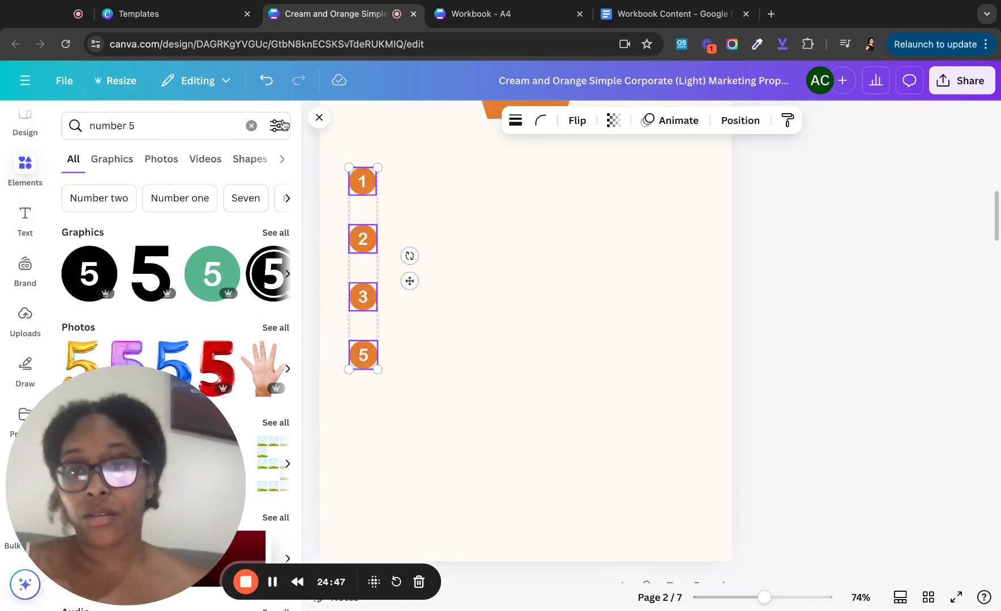
{"action": "left_click", "coordinate": [319, 120]}
{"action": "left_click", "coordinate": [626, 122]}
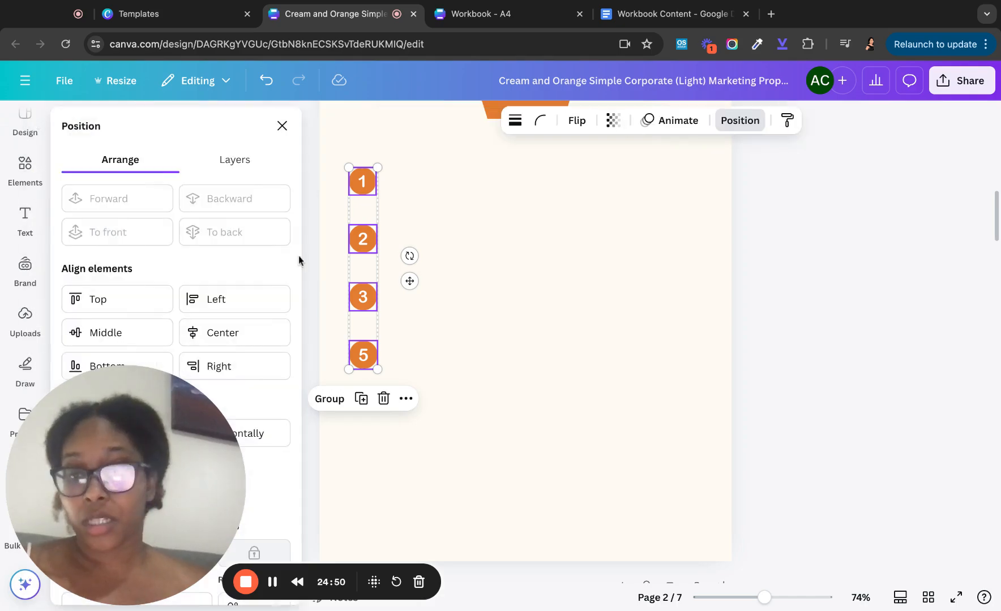
- Tidy up circles 1, 2, 3 and 5 into one evenly spaced vertical column
{"action": "scroll", "coordinate": [237, 319], "scroll_direction": "down", "scroll_amount": 1}
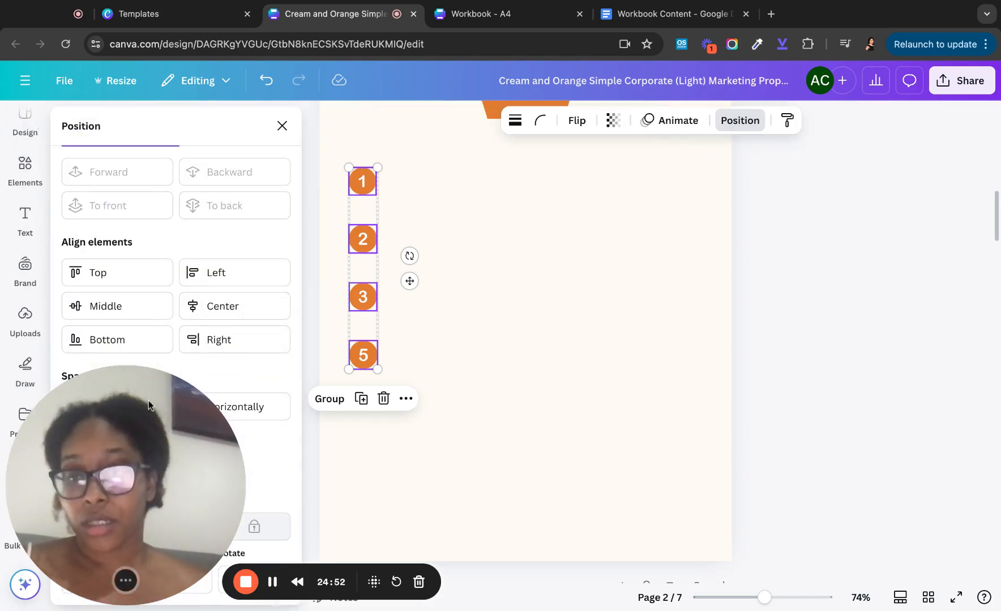
{"action": "left_click_drag", "start_coordinate": [148, 400], "coordinate": [192, 205]}
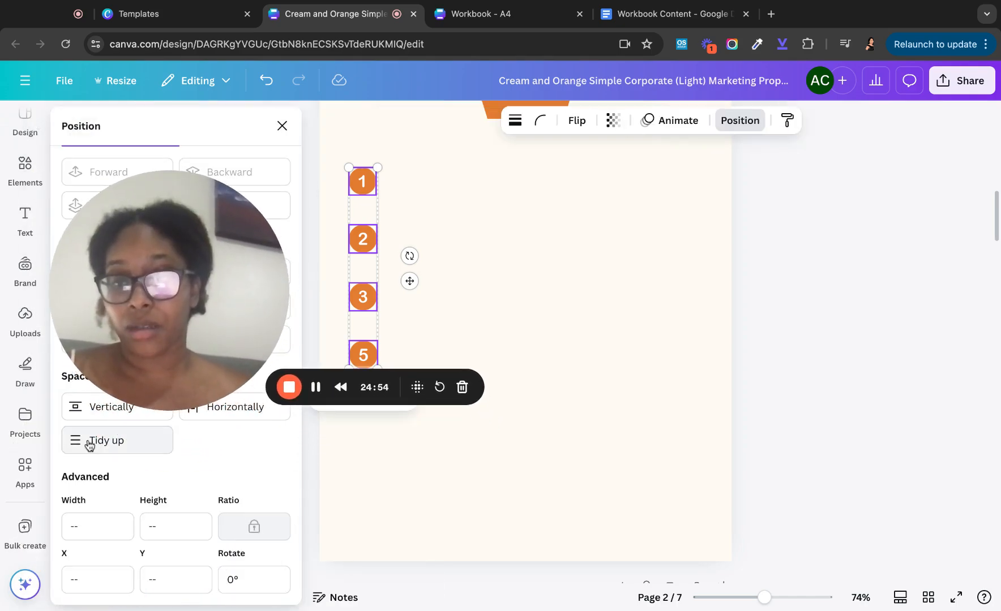
{"action": "left_click_drag", "start_coordinate": [145, 330], "coordinate": [144, 262]}
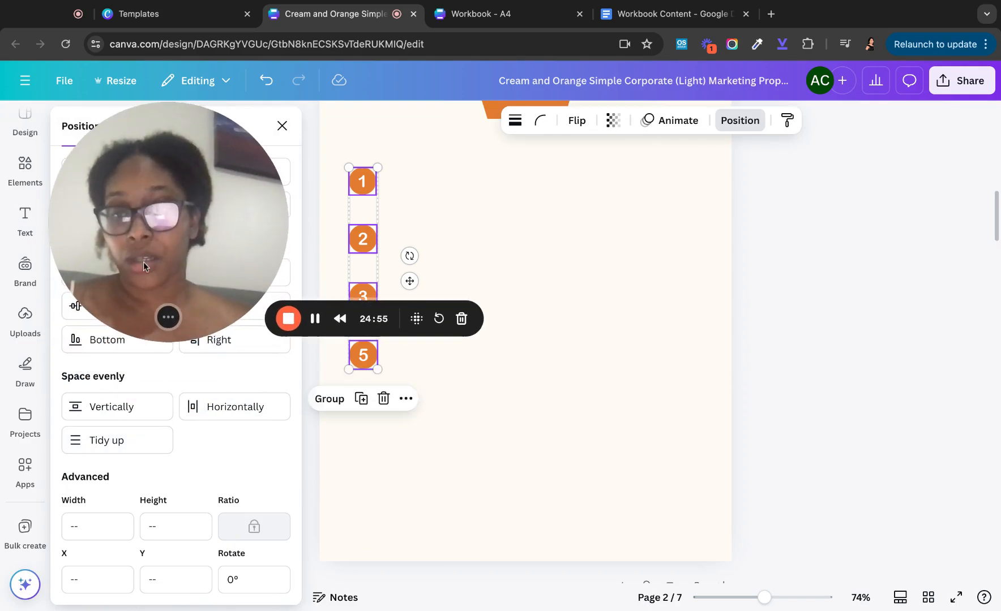
{"action": "left_click", "coordinate": [122, 448]}
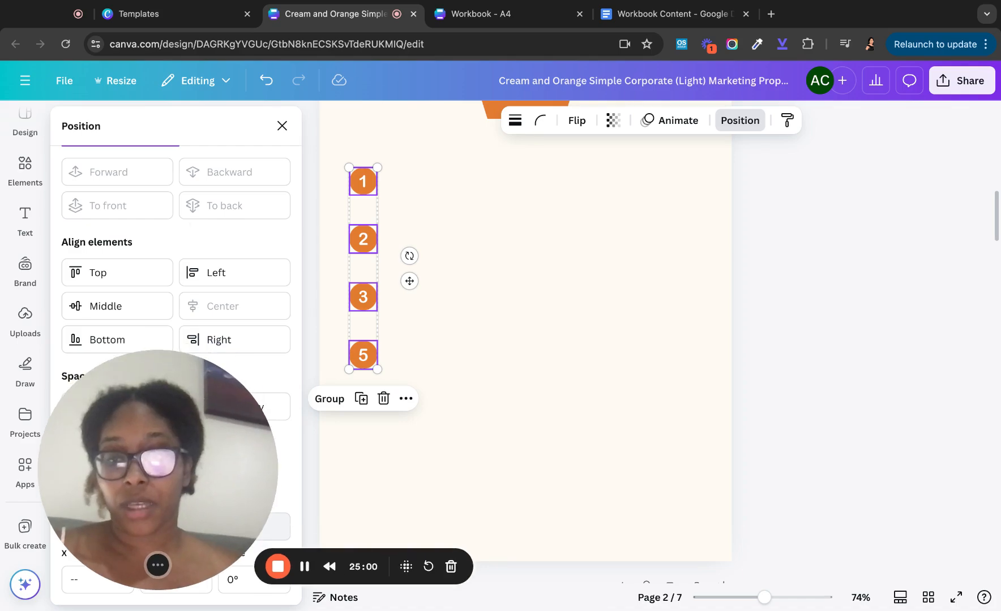
{"action": "left_click", "coordinate": [407, 196]}
{"action": "scroll", "coordinate": [406, 196], "scroll_direction": "up", "scroll_amount": 3}
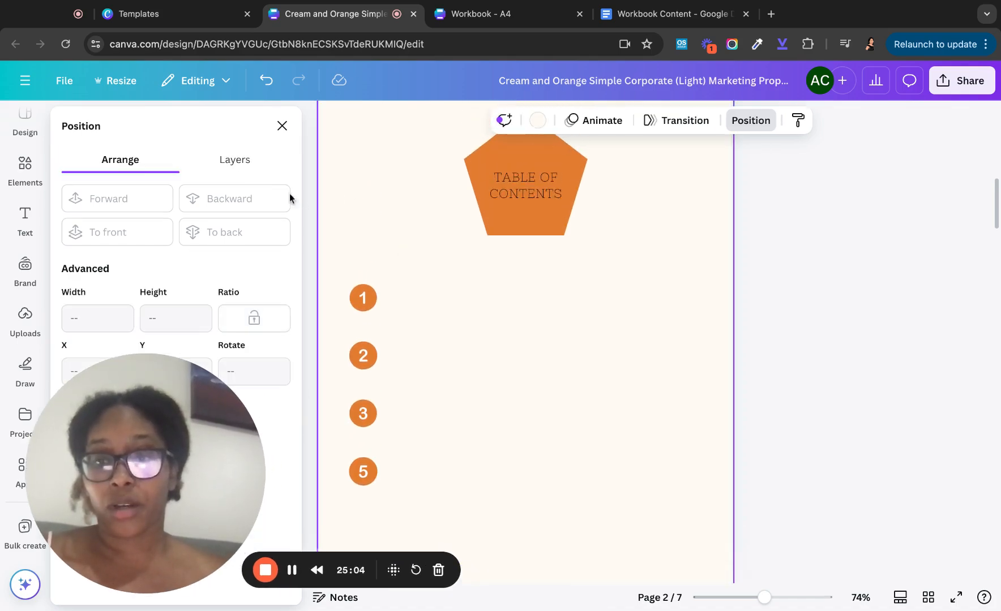
- Add a subheading text box reading 'My Goals For 2024'
{"action": "left_click", "coordinate": [25, 218]}
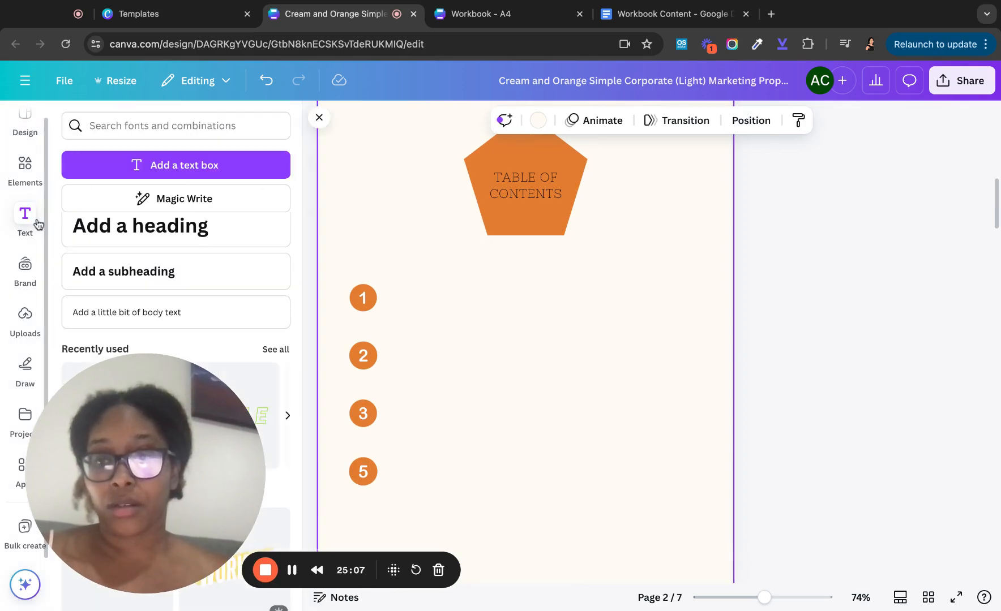
{"action": "left_click", "coordinate": [189, 276]}
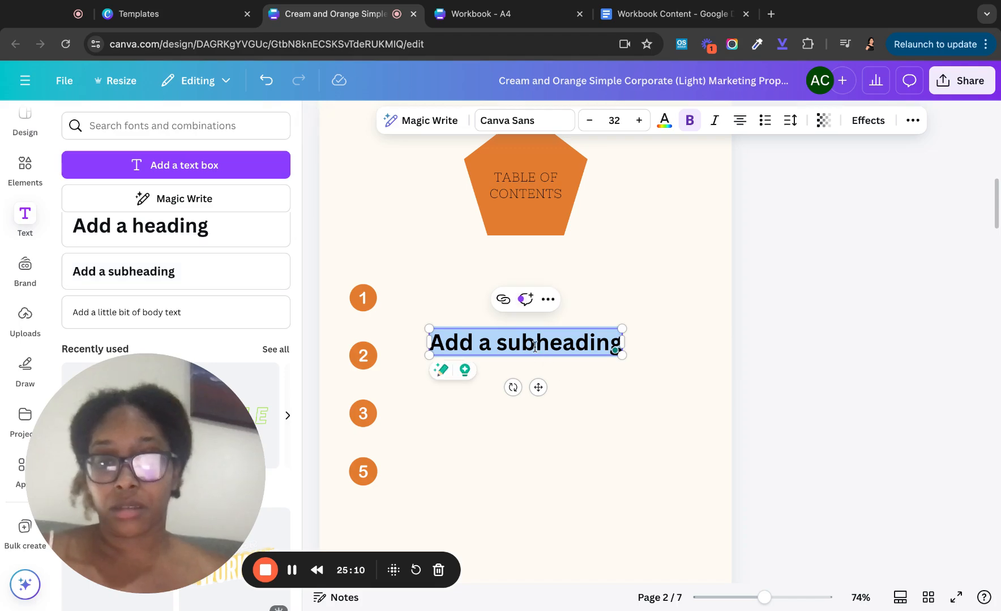
{"action": "type", "text": "My"}
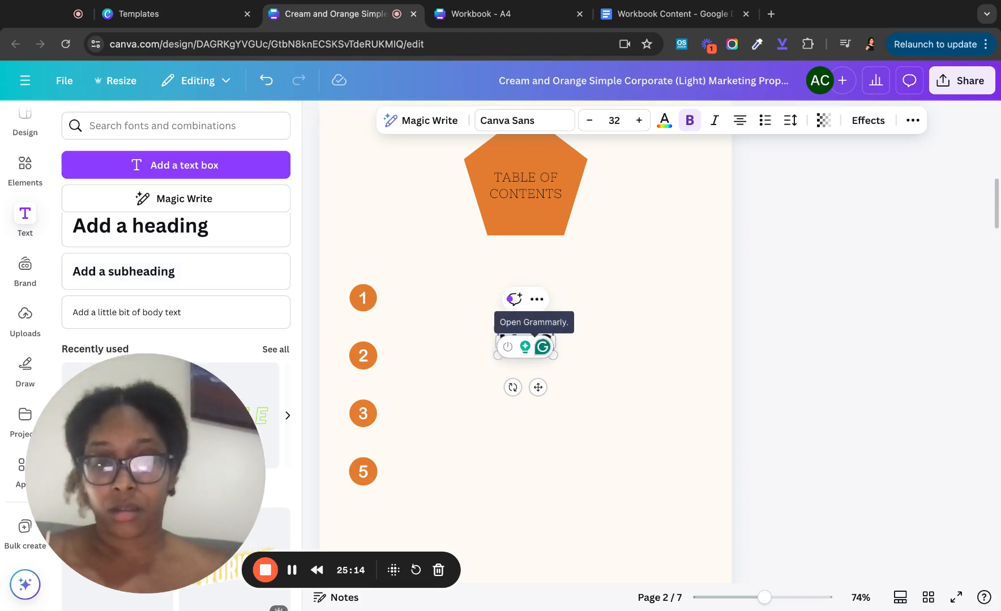
{"action": "type", "text": " Goals"}
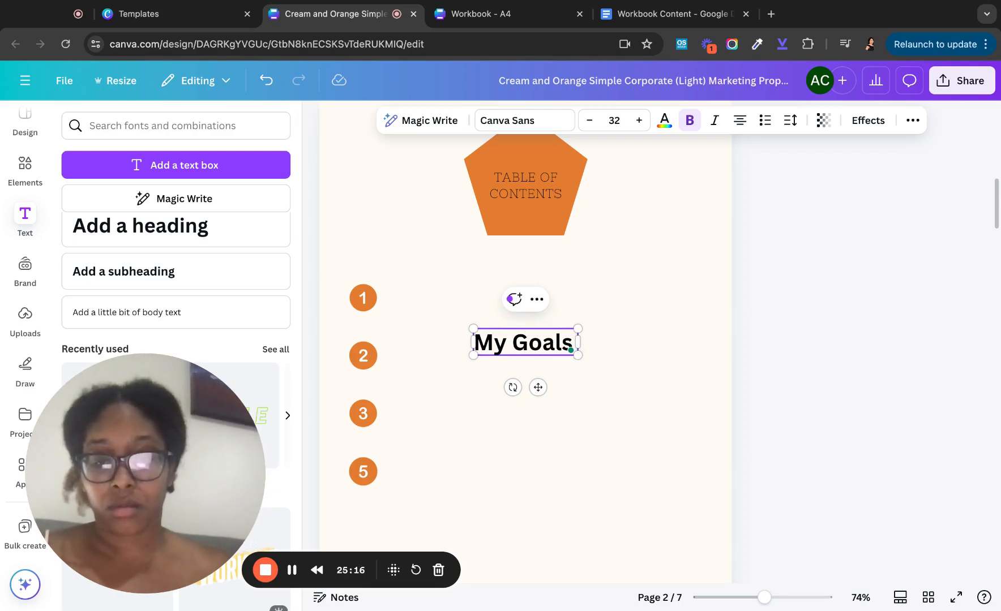
{"action": "type", "text": " For 204"}
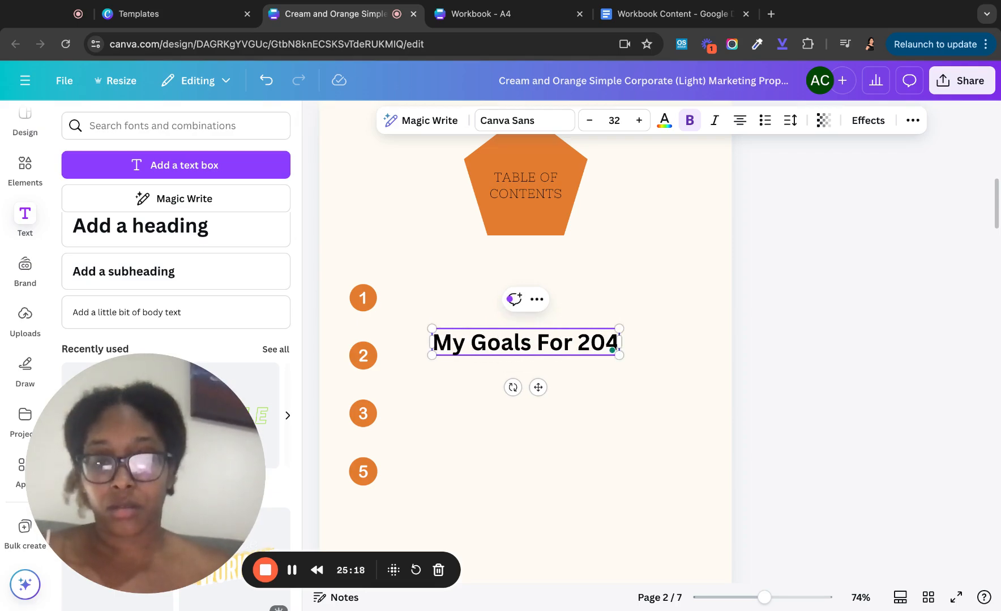
{"action": "key", "text": "BackSpace"}
{"action": "type", "text": "24"}
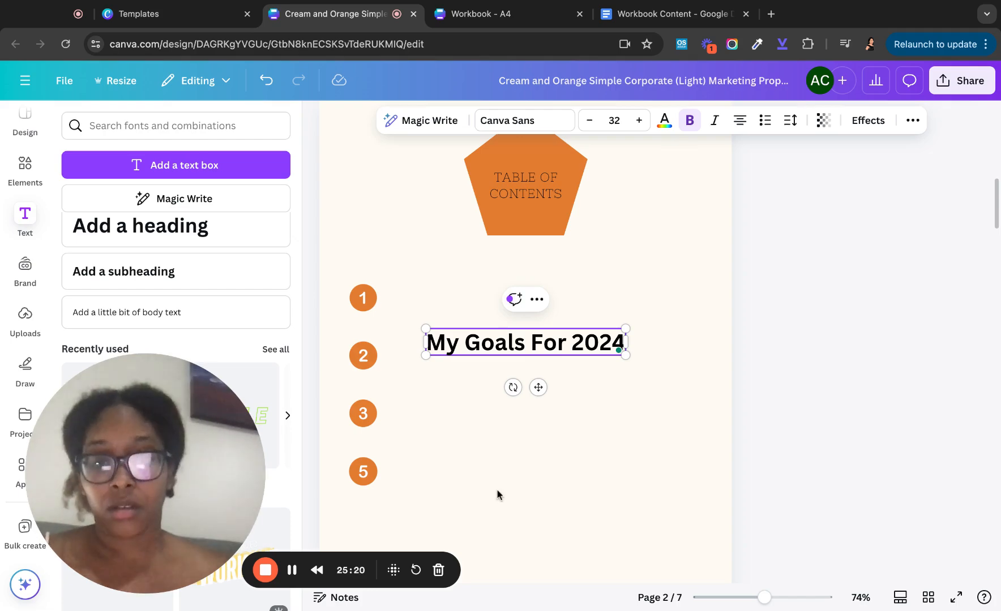
{"action": "scroll", "coordinate": [497, 494], "scroll_direction": "down", "scroll_amount": 10}
{"action": "scroll", "coordinate": [496, 492], "scroll_direction": "up", "scroll_amount": 5}
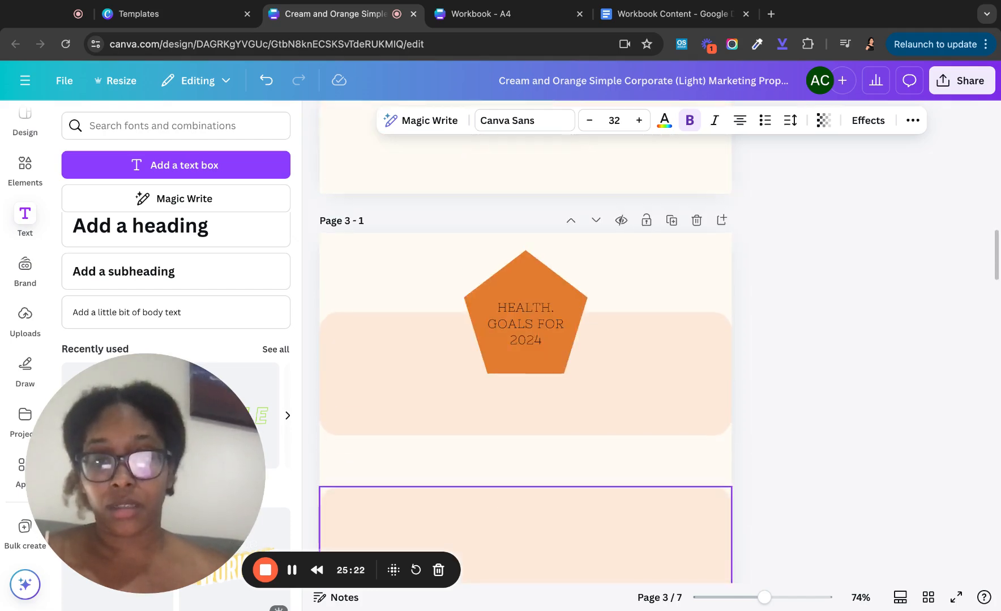
{"action": "scroll", "coordinate": [543, 416], "scroll_direction": "up", "scroll_amount": 2}
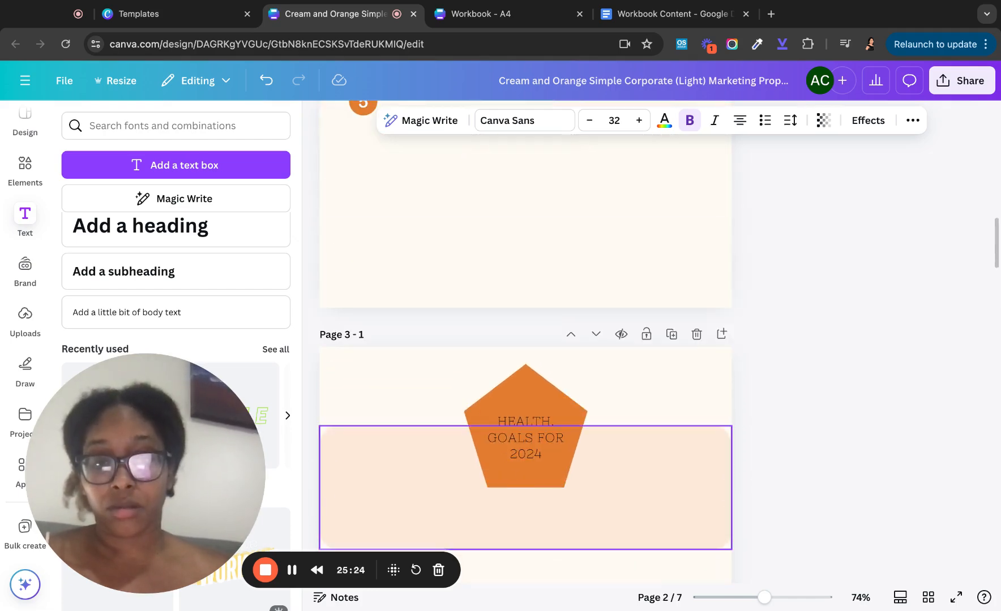
- Change the heading to 'Health Goals For 2024' and position it beside circle 1
{"action": "left_click", "coordinate": [543, 417]}
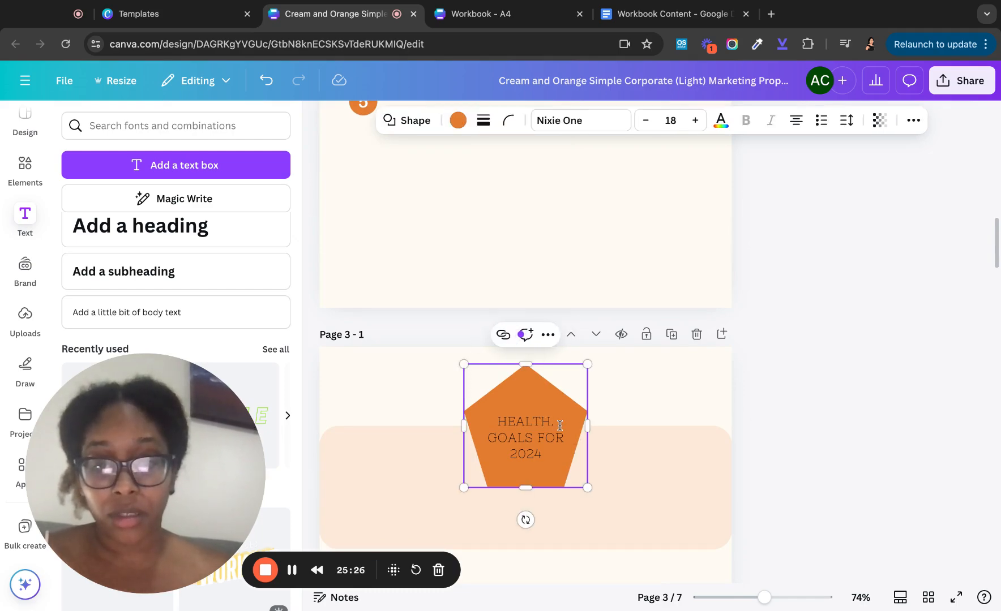
{"action": "scroll", "coordinate": [526, 297], "scroll_direction": "up", "scroll_amount": 8}
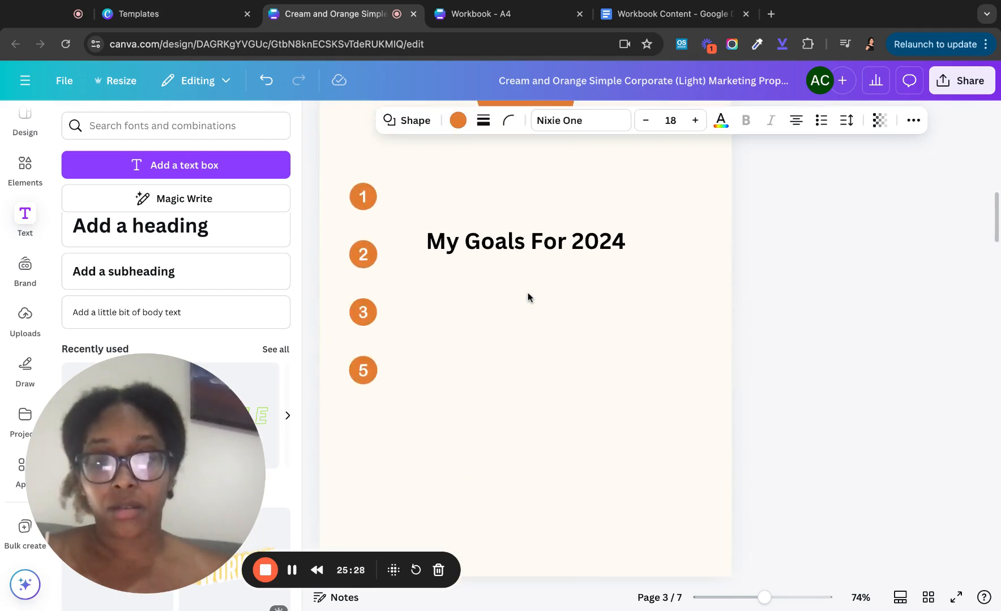
{"action": "left_click", "coordinate": [526, 251]}
{"action": "key", "text": "shift+Left"}
{"action": "key", "text": "shift+Left"}
{"action": "key", "text": "shift+Left"}
{"action": "key", "text": "shift+Left"}
{"action": "key", "text": "shift+Left"}
{"action": "key", "text": "shift+Left"}
{"action": "key", "text": "shift+Left"}
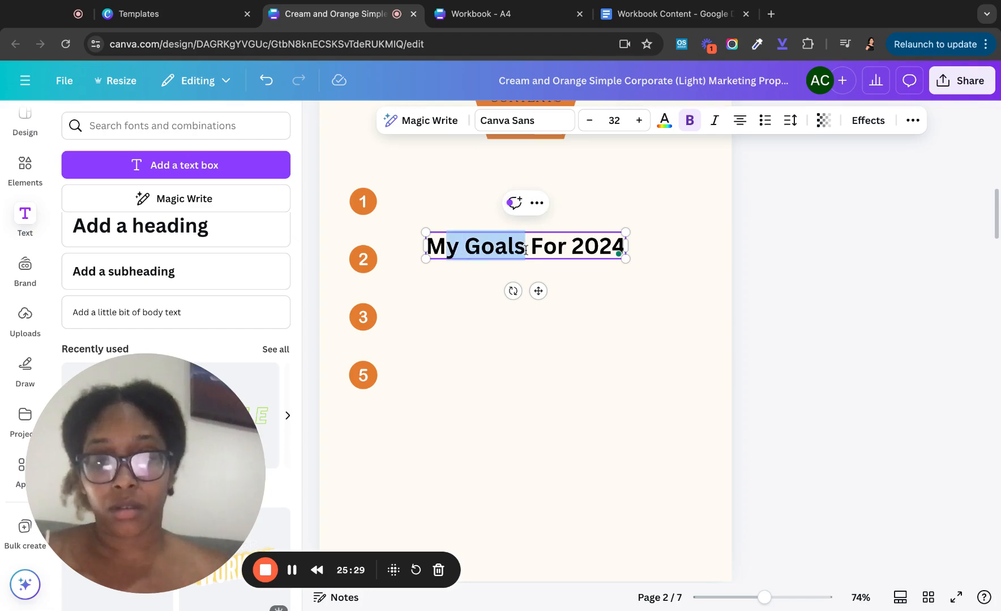
{"action": "key", "text": "BackSpace"}
{"action": "key", "text": "BackSpace"}
{"action": "type", "text": "Health"}
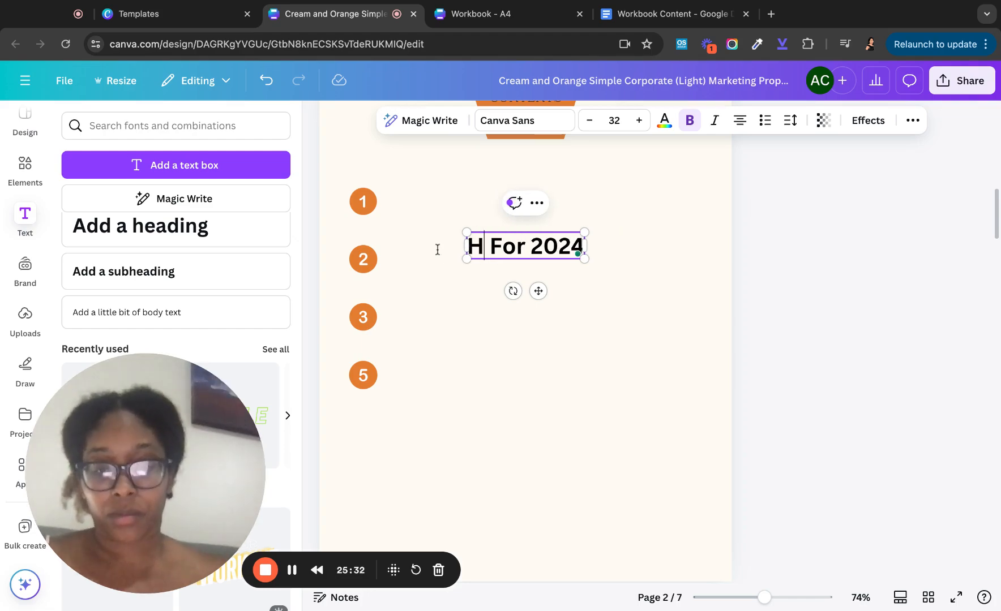
{"action": "type", "text": " Goals"}
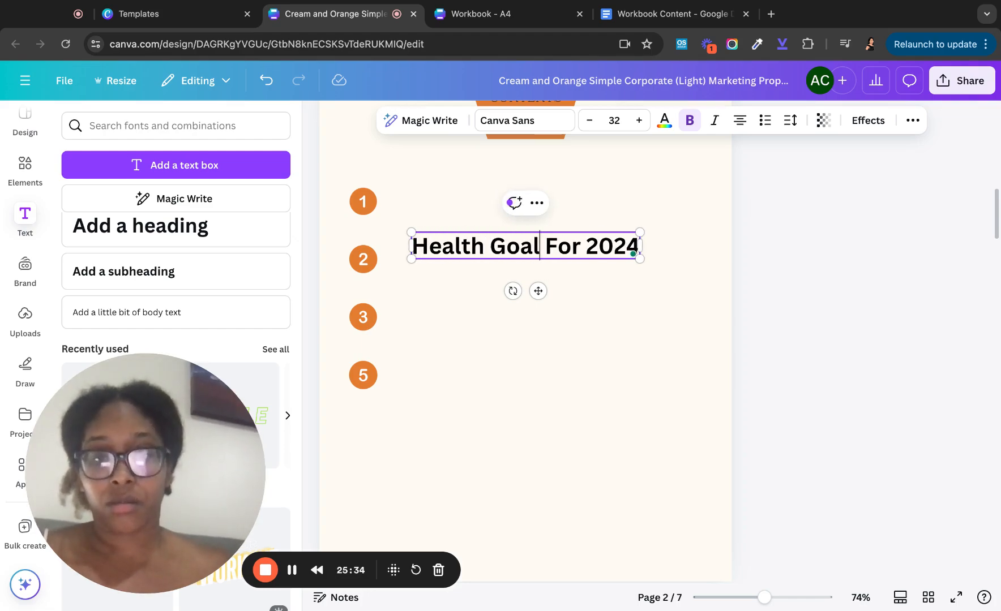
{"action": "left_click", "coordinate": [485, 185]}
{"action": "left_click_drag", "start_coordinate": [470, 249], "coordinate": [454, 205]}
{"action": "key", "text": "Right"}
{"action": "key", "text": "Right"}
{"action": "key", "text": "Right"}
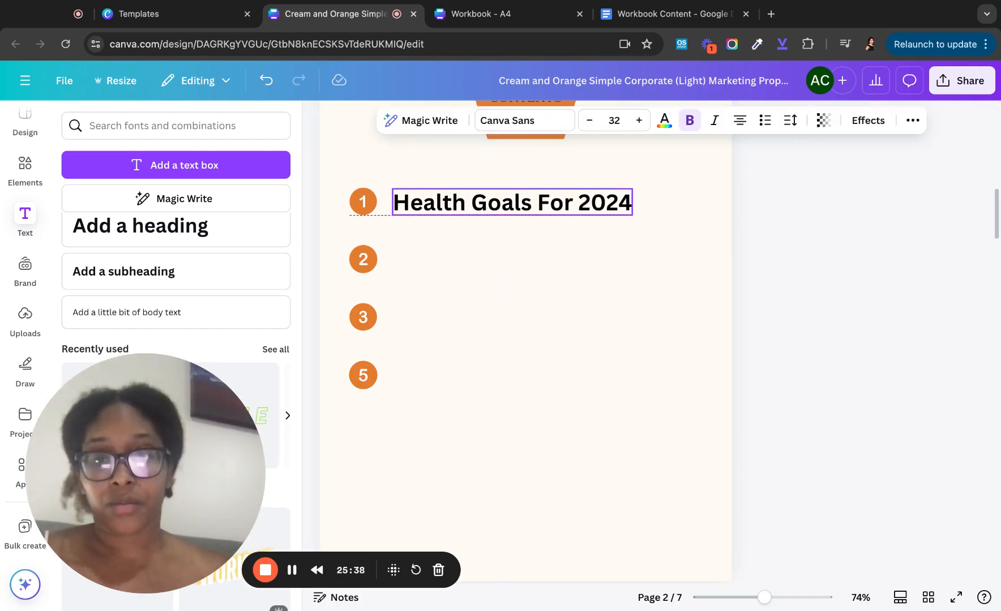
{"action": "key", "text": "Down"}
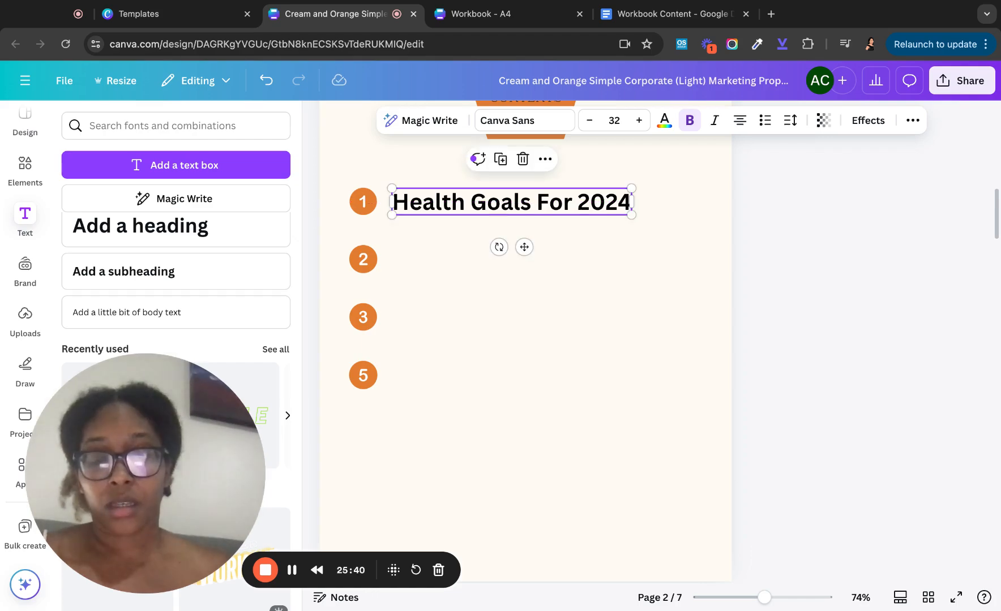
- Duplicate the heading as a 'Daily Checklist' entry aligned beside circle 2
{"action": "key", "text": "super+d"}
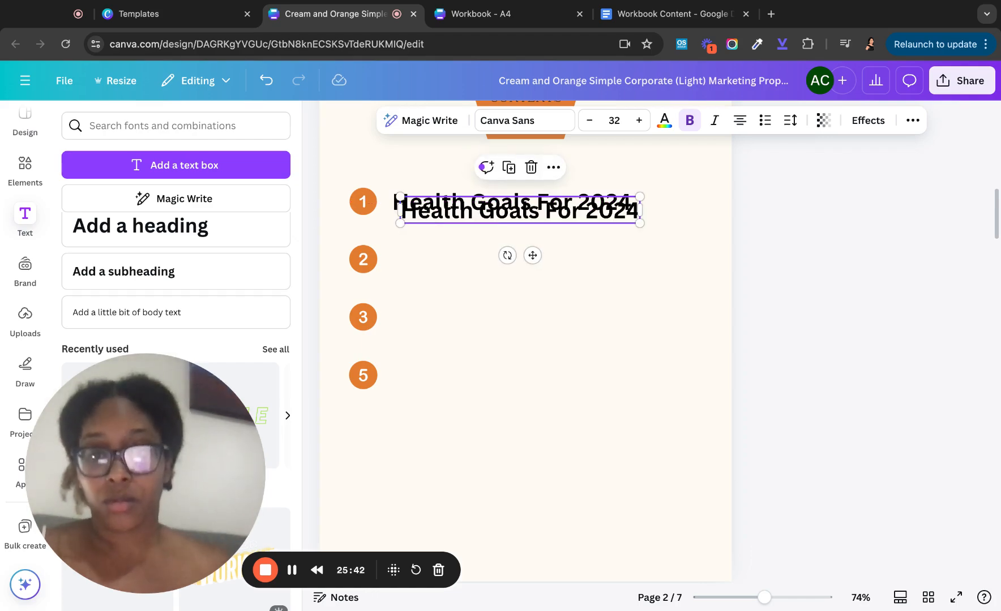
{"action": "left_click_drag", "start_coordinate": [519, 211], "coordinate": [512, 260]}
{"action": "scroll", "coordinate": [451, 404], "scroll_direction": "down", "scroll_amount": 1}
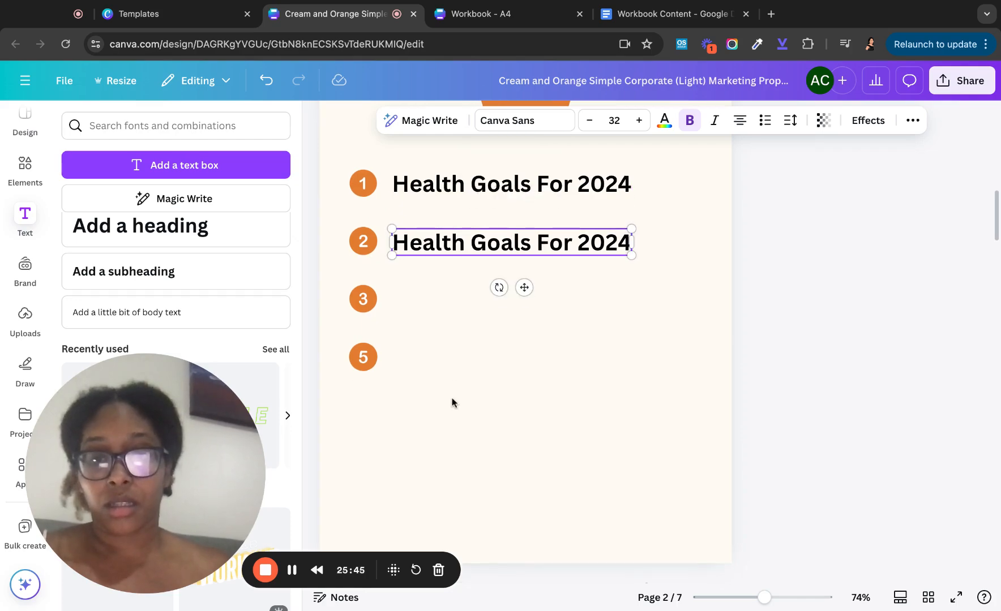
{"action": "double_click", "coordinate": [445, 254]}
{"action": "type", "text": "Daily"}
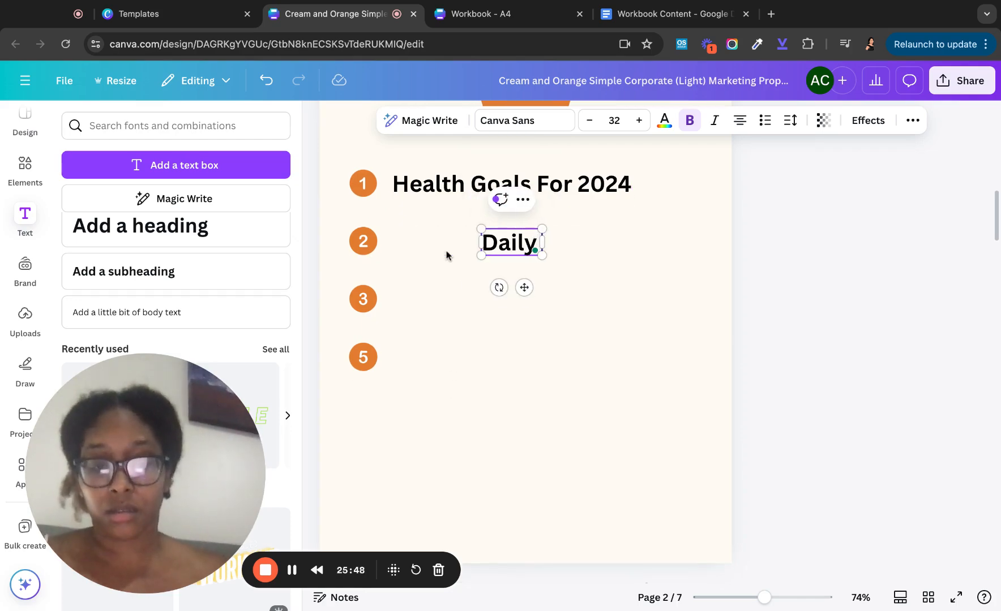
{"action": "type", "text": " Checklist"}
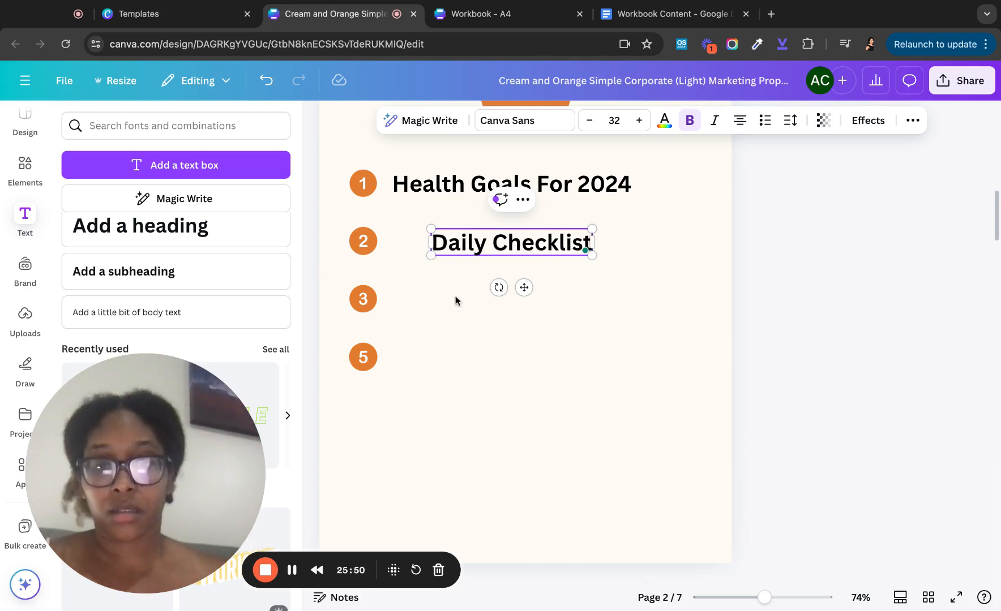
{"action": "left_click", "coordinate": [458, 316]}
{"action": "left_click", "coordinate": [459, 247]}
{"action": "left_click_drag", "start_coordinate": [459, 246], "coordinate": [420, 246]}
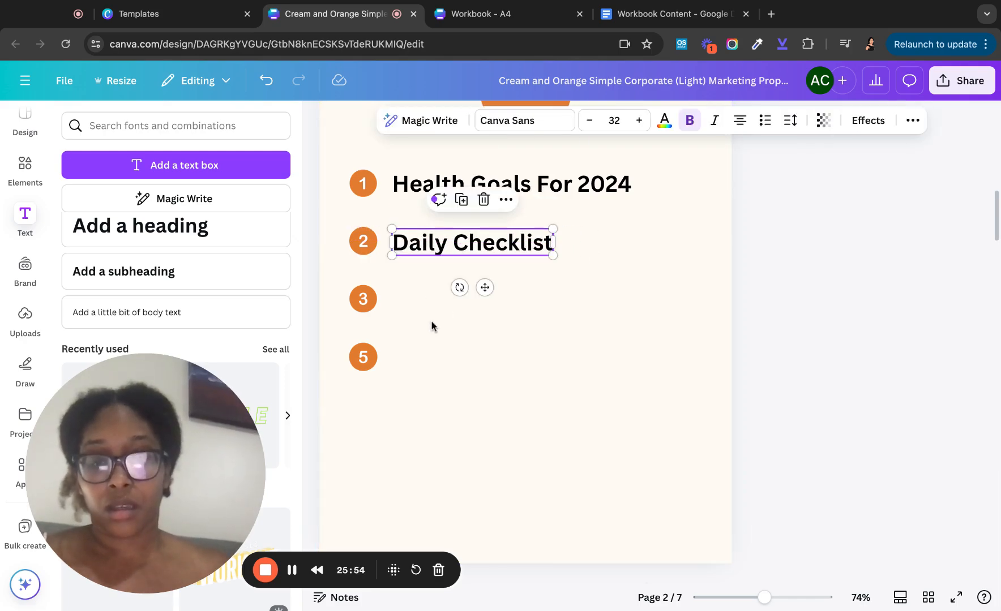
- Duplicate it again as a 'Weekly Meal Plan' entry lined up beside circle 3
{"action": "key", "text": "super+d"}
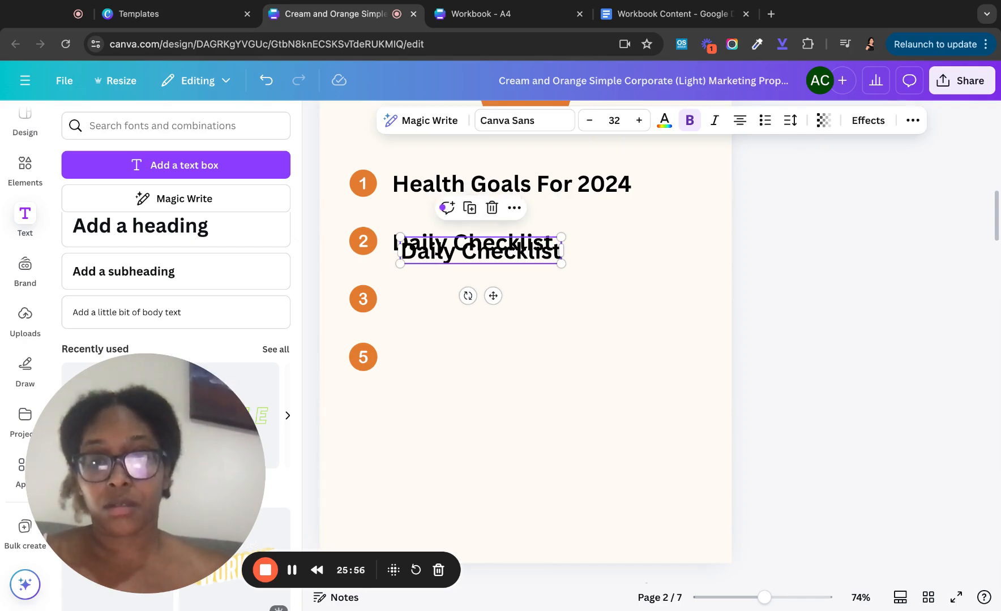
{"action": "left_click_drag", "start_coordinate": [429, 258], "coordinate": [419, 307]}
{"action": "double_click", "coordinate": [420, 307]}
{"action": "type", "text": "We"}
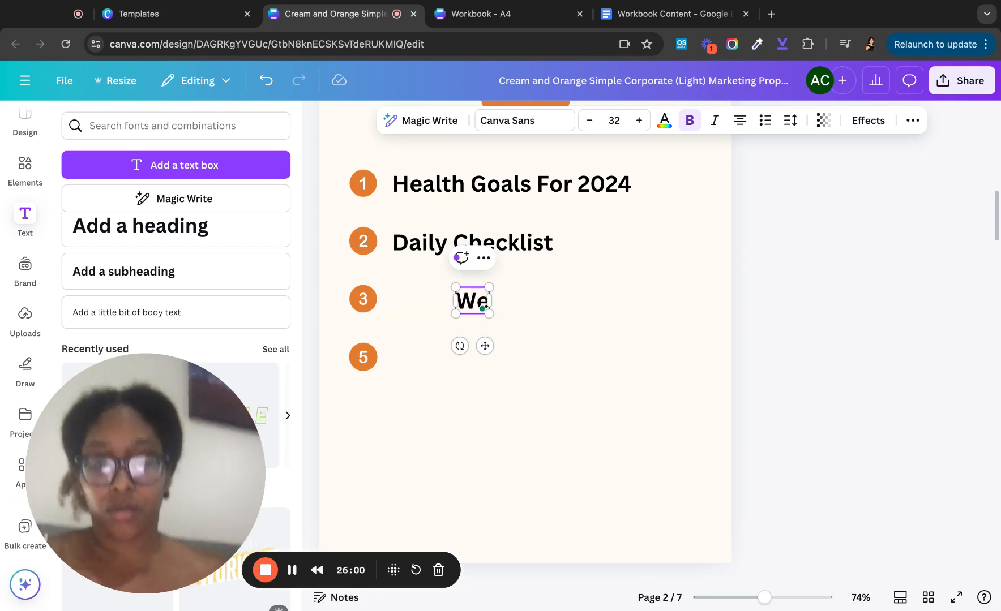
{"action": "type", "text": "ekly Me"}
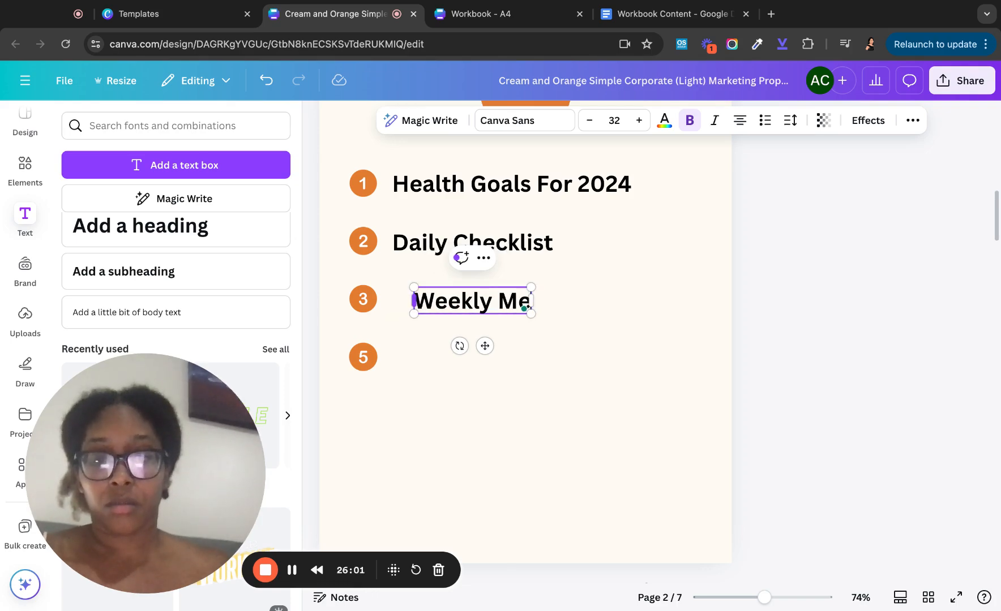
{"action": "type", "text": "al Plan"}
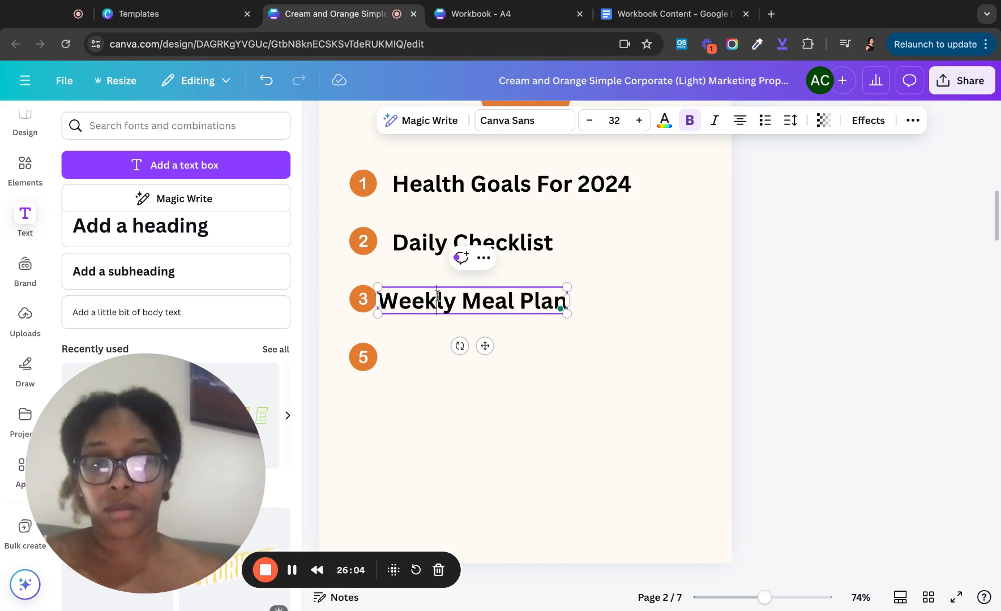
{"action": "mouse_move", "coordinate": [418, 301]}
{"action": "left_mouse_down"}
{"action": "mouse_move", "coordinate": [433, 300]}
{"action": "mouse_move", "coordinate": [441, 325]}
{"action": "mouse_move", "coordinate": [435, 356]}
{"action": "left_mouse_up"}
- Add a 'Weekly Reflection' copy beside circle 5, aligned with the entries above
{"action": "key", "text": "super+d"}
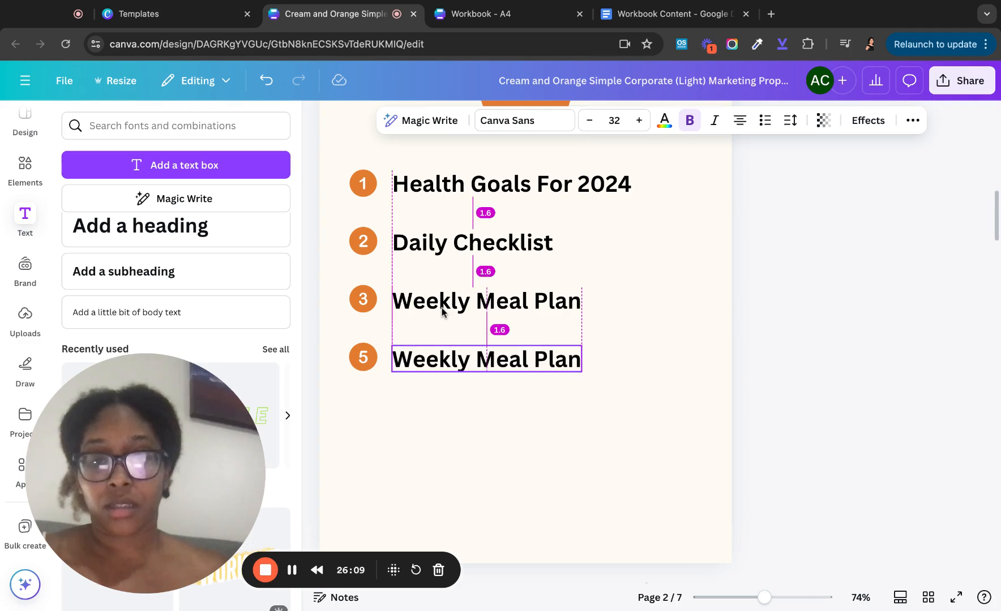
{"action": "double_click", "coordinate": [431, 363]}
{"action": "type", "text": "Reflecti"}
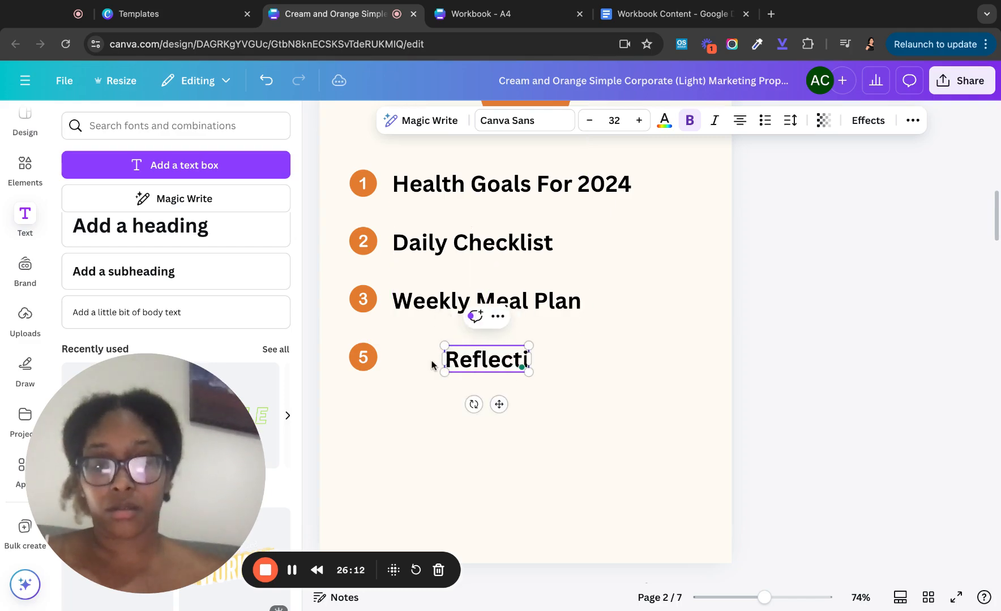
{"action": "type", "text": "onn"}
{"action": "key", "text": "BackSpace"}
{"action": "key", "text": "BackSpace"}
{"action": "key", "text": "BackSpace"}
{"action": "key", "text": "BackSpace"}
{"action": "key", "text": "BackSpace"}
{"action": "key", "text": "BackSpace"}
{"action": "key", "text": "BackSpace"}
{"action": "key", "text": "BackSpace"}
{"action": "key", "text": "BackSpace"}
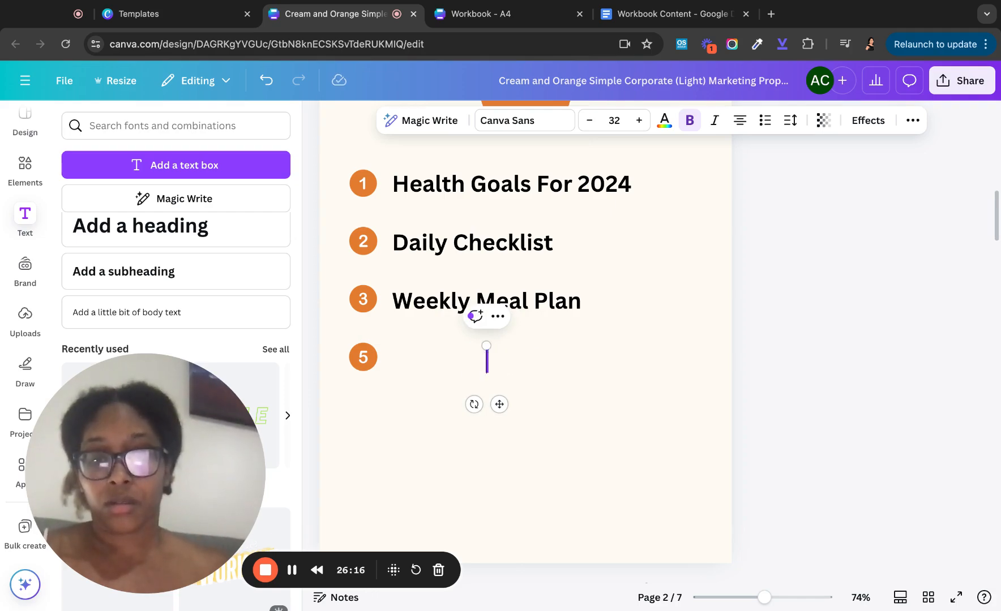
{"action": "type", "text": "Weekly Re"}
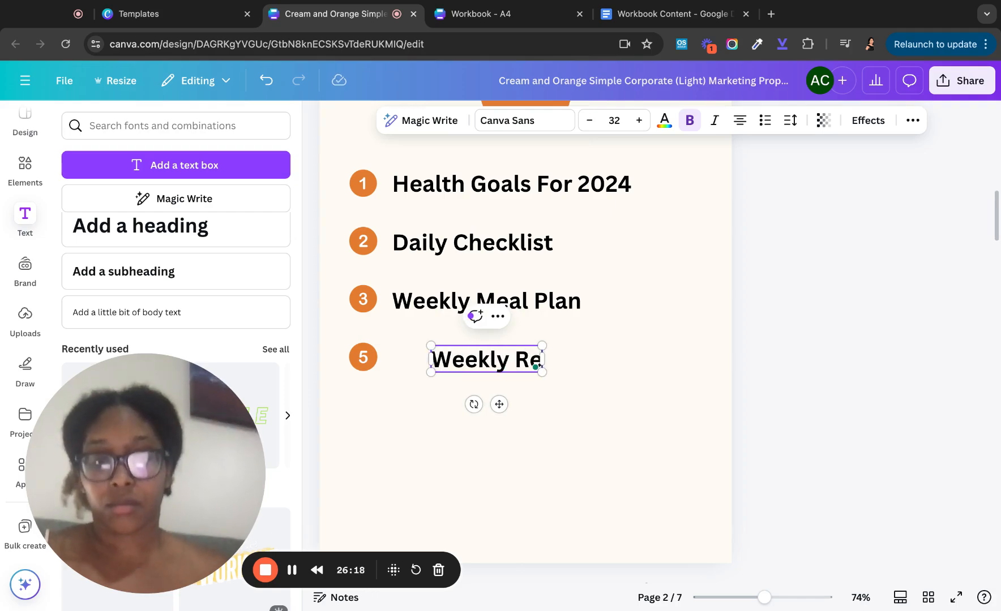
{"action": "type", "text": "flection"}
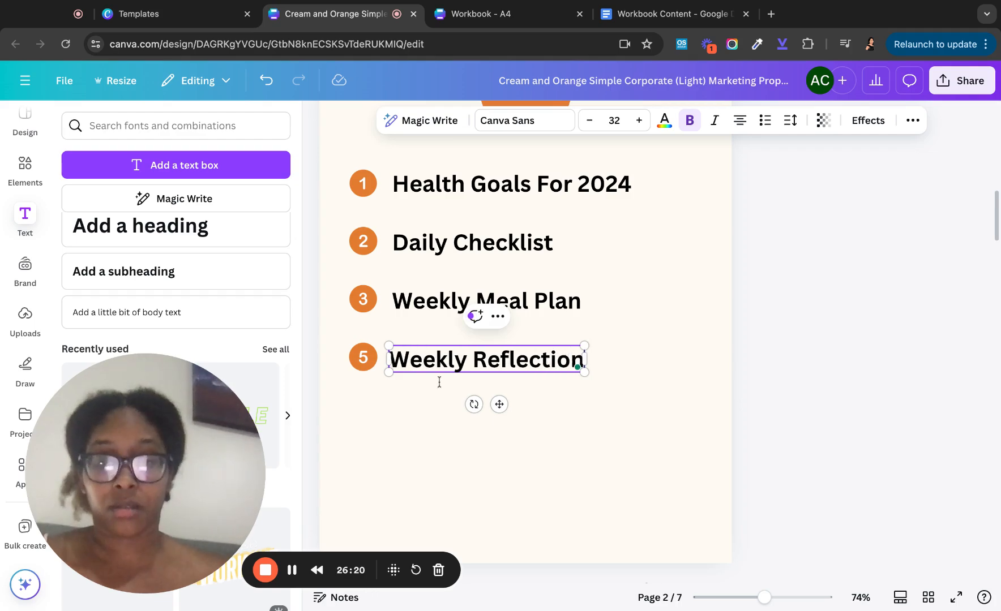
{"action": "left_click", "coordinate": [439, 434]}
{"action": "left_click_drag", "start_coordinate": [424, 361], "coordinate": [431, 367]}
- Link the Weekly Reflection entry to page 7 of the document
{"action": "left_click", "coordinate": [583, 328]}
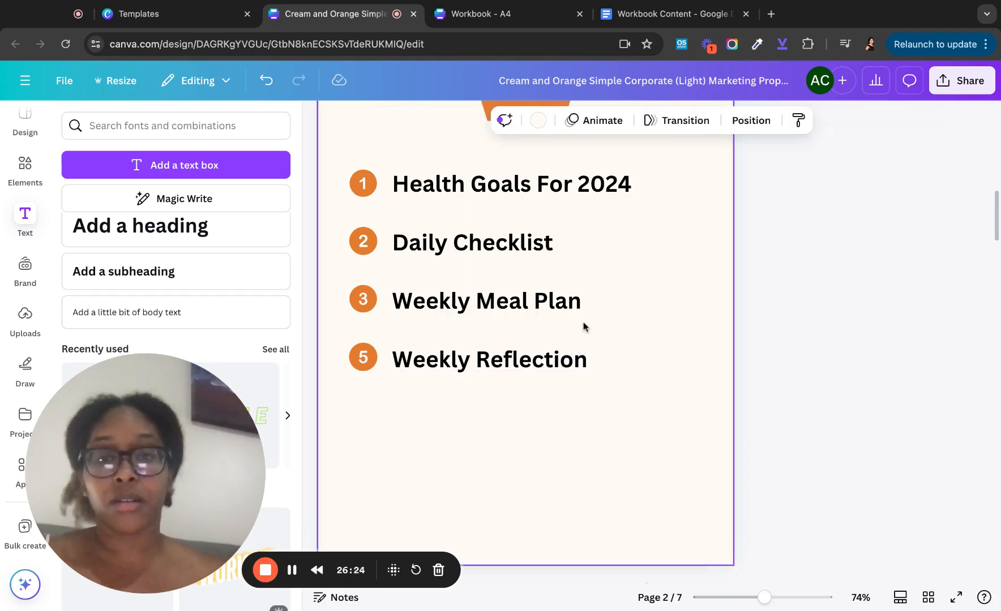
{"action": "scroll", "coordinate": [583, 328], "scroll_direction": "up", "scroll_amount": 2}
{"action": "scroll", "coordinate": [583, 326], "scroll_direction": "up", "scroll_amount": 3}
{"action": "scroll", "coordinate": [594, 368], "scroll_direction": "down", "scroll_amount": 2}
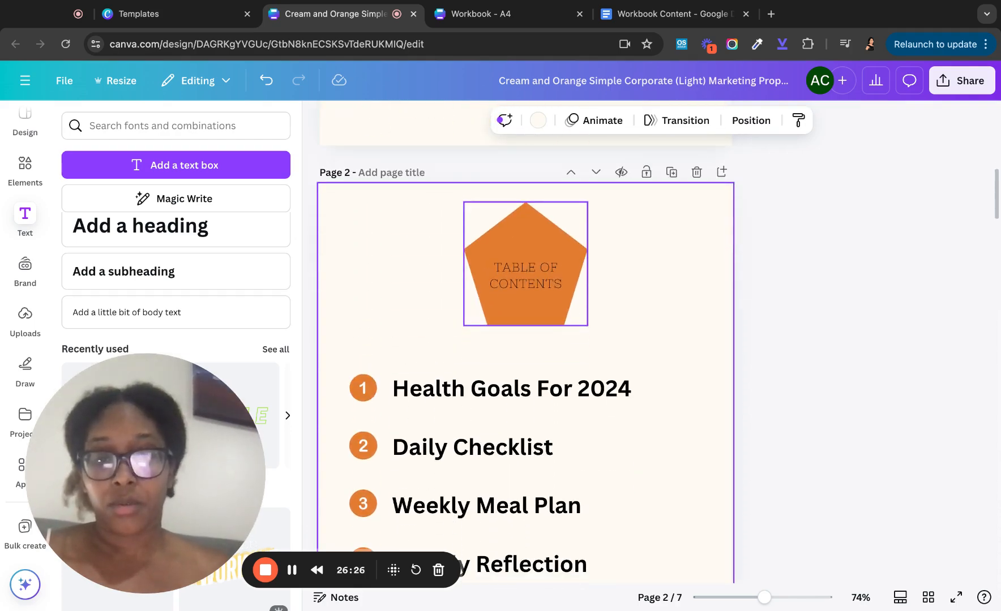
{"action": "scroll", "coordinate": [603, 398], "scroll_direction": "down", "scroll_amount": 4}
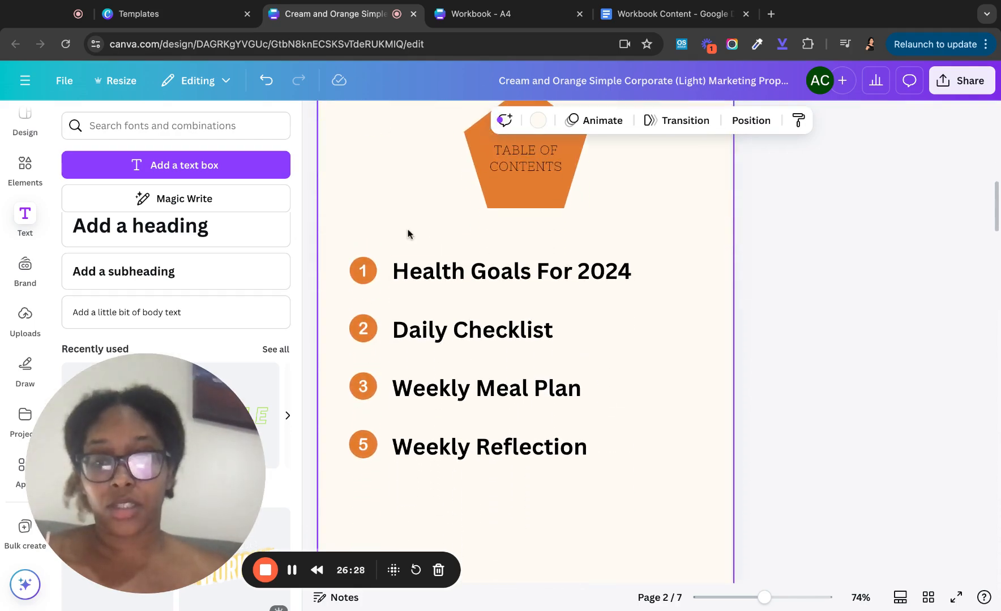
{"action": "left_click", "coordinate": [548, 449]}
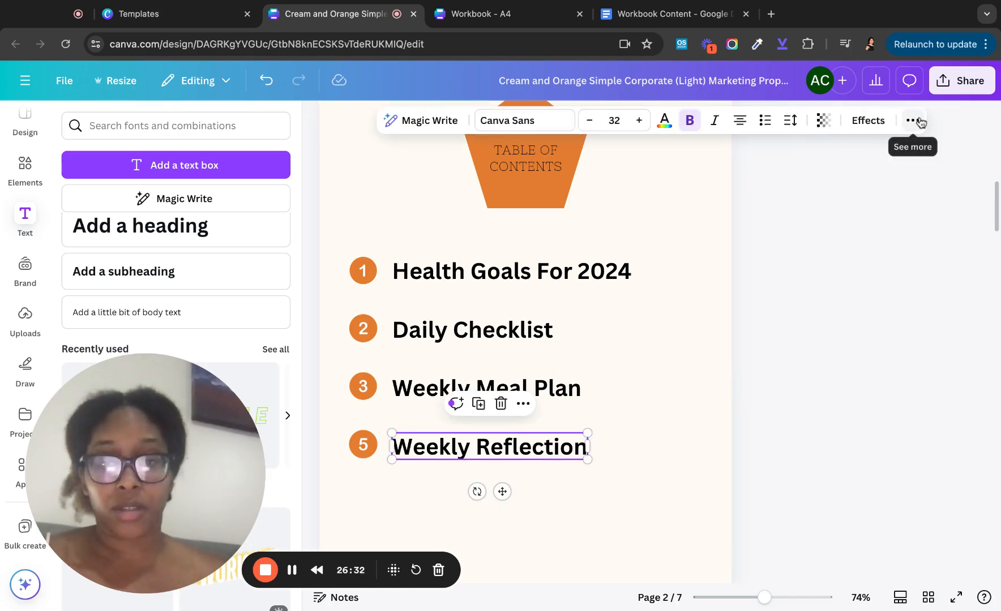
{"action": "right_click", "coordinate": [474, 452]}
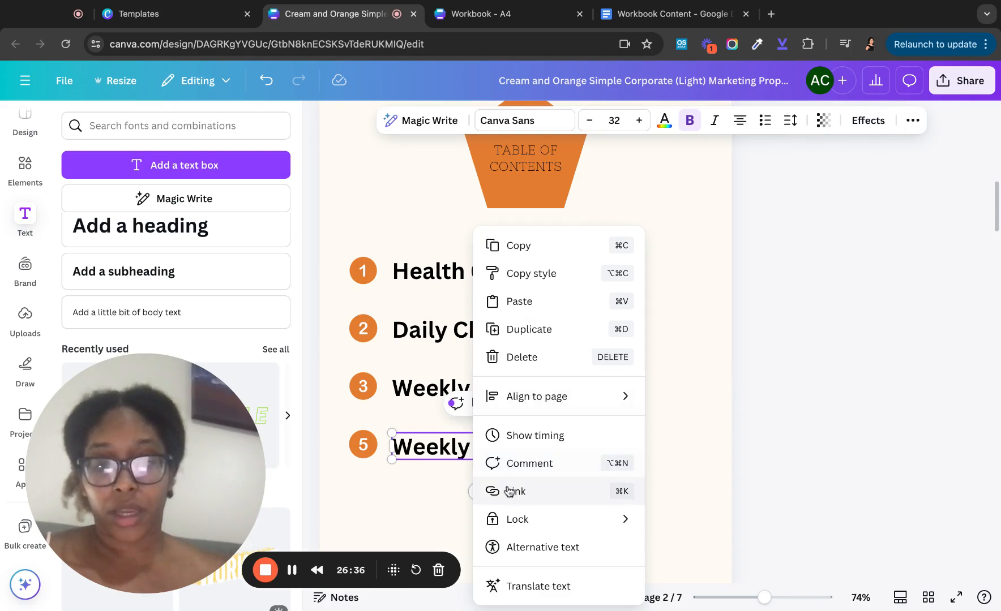
{"action": "right_click", "coordinate": [448, 447]}
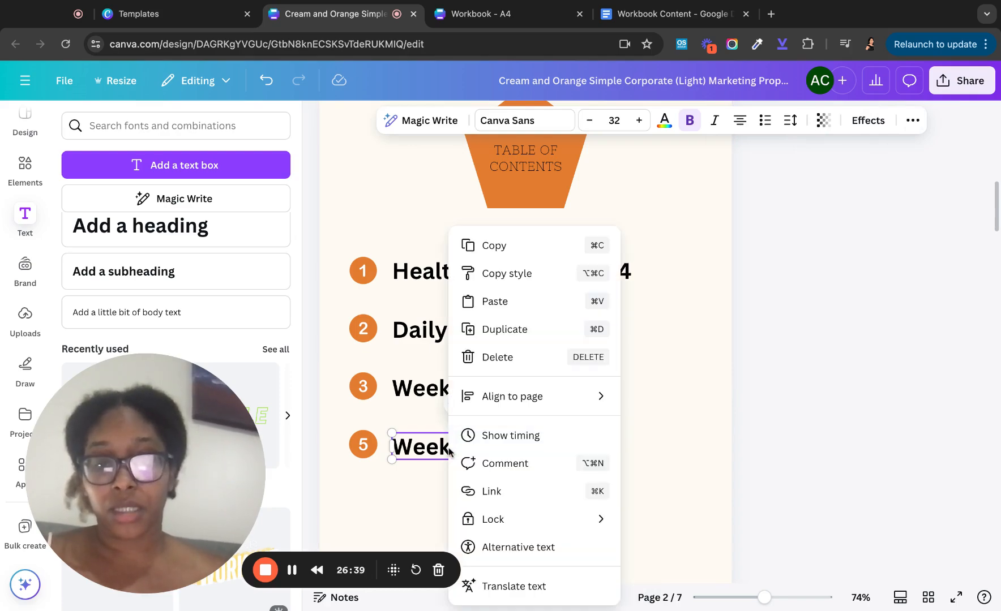
{"action": "left_click", "coordinate": [477, 494]}
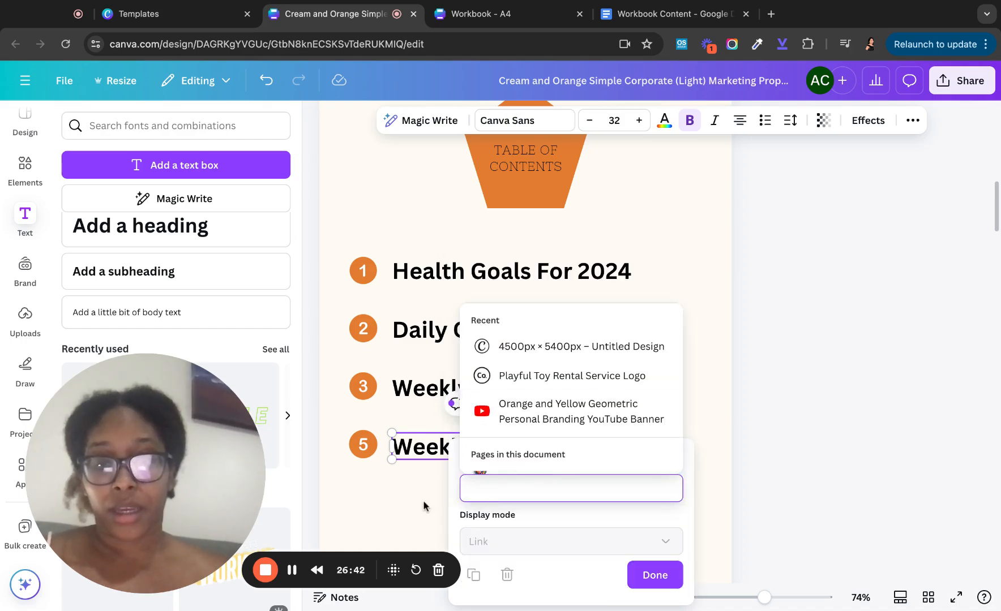
{"action": "scroll", "coordinate": [544, 374], "scroll_direction": "down", "scroll_amount": 5}
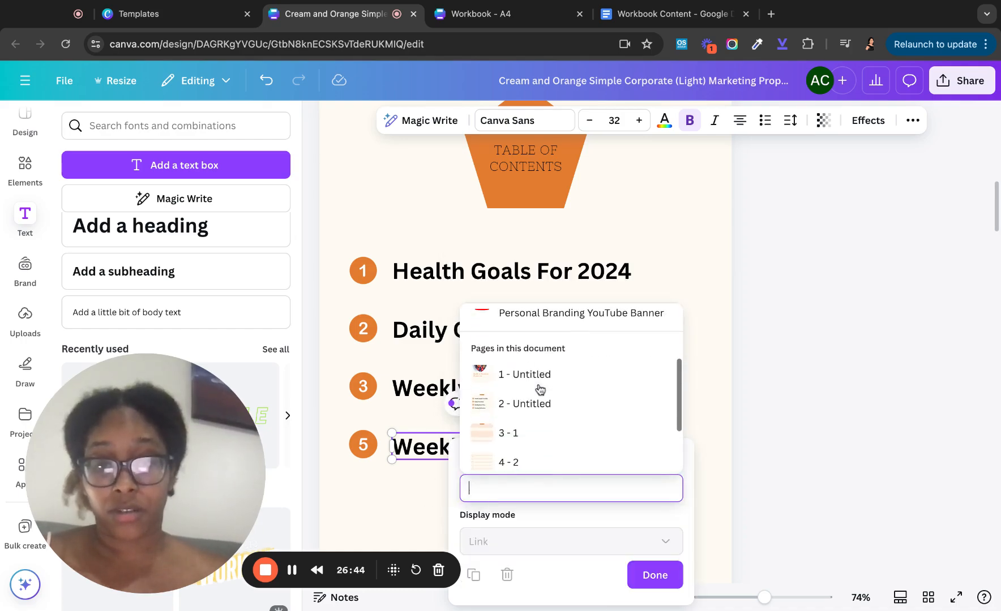
{"action": "left_click", "coordinate": [535, 459]}
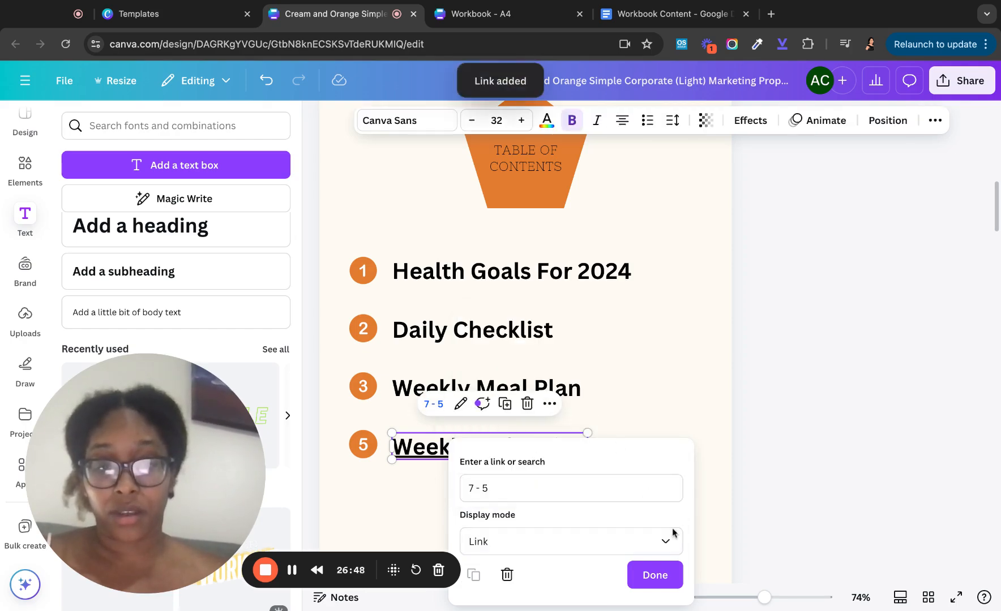
{"action": "left_click", "coordinate": [661, 575]}
- Link the Weekly Meal Plan entry to page 5
{"action": "scroll", "coordinate": [619, 422], "scroll_direction": "down", "scroll_amount": 3}
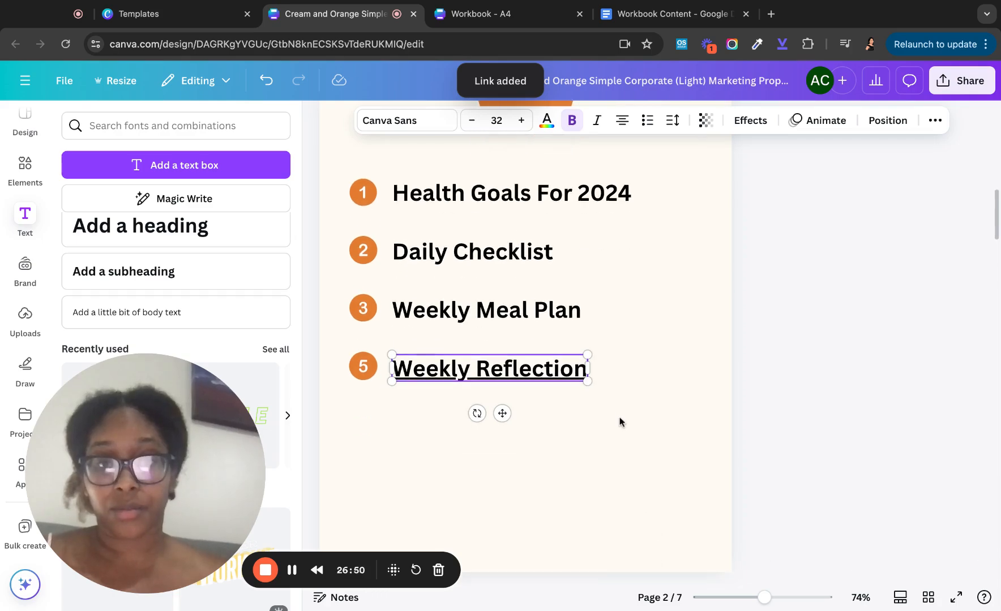
{"action": "left_click", "coordinate": [491, 300]}
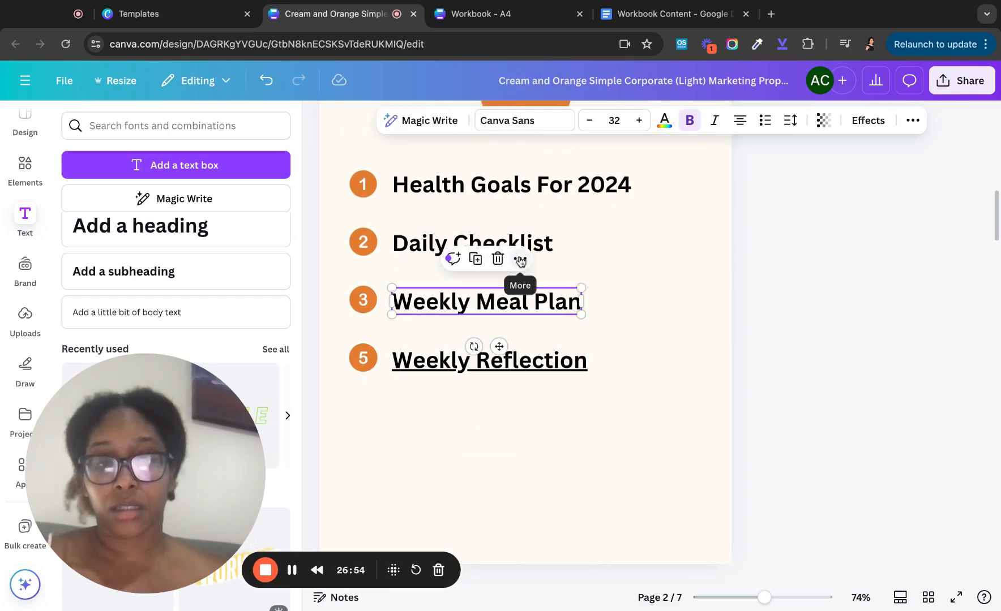
{"action": "right_click", "coordinate": [493, 301]}
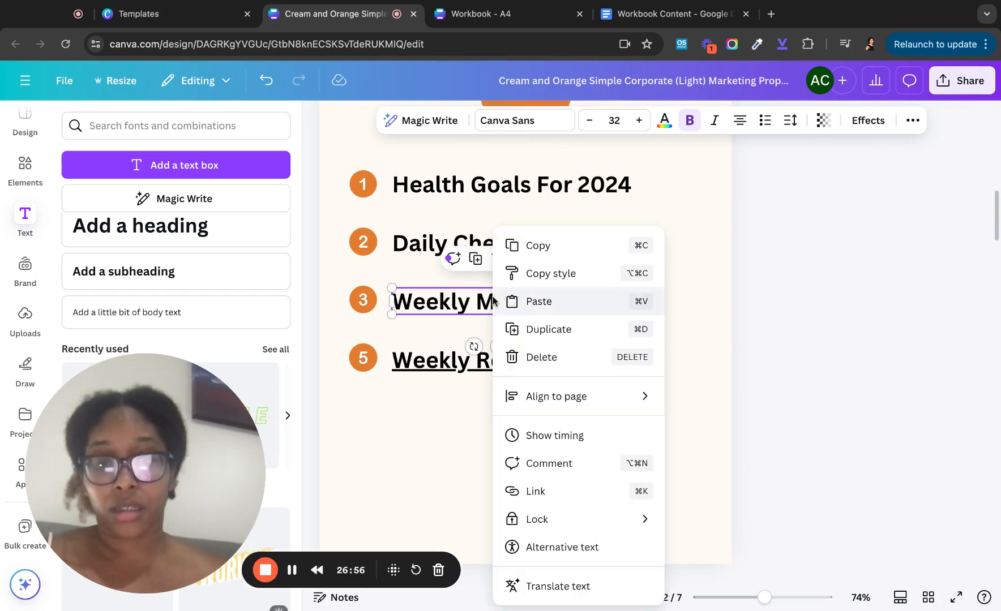
{"action": "left_click", "coordinate": [541, 490]}
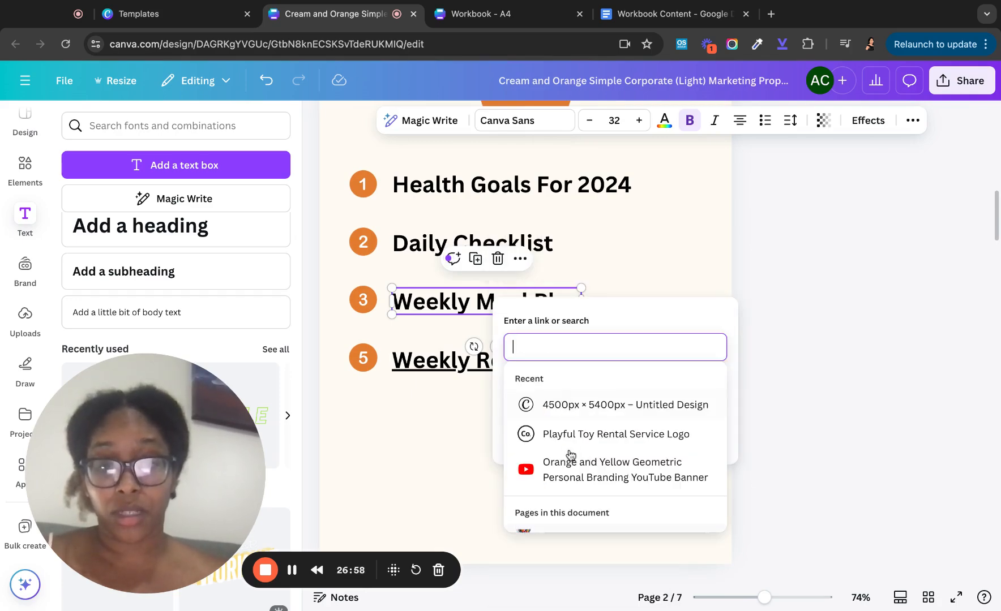
{"action": "scroll", "coordinate": [570, 455], "scroll_direction": "down", "scroll_amount": 5}
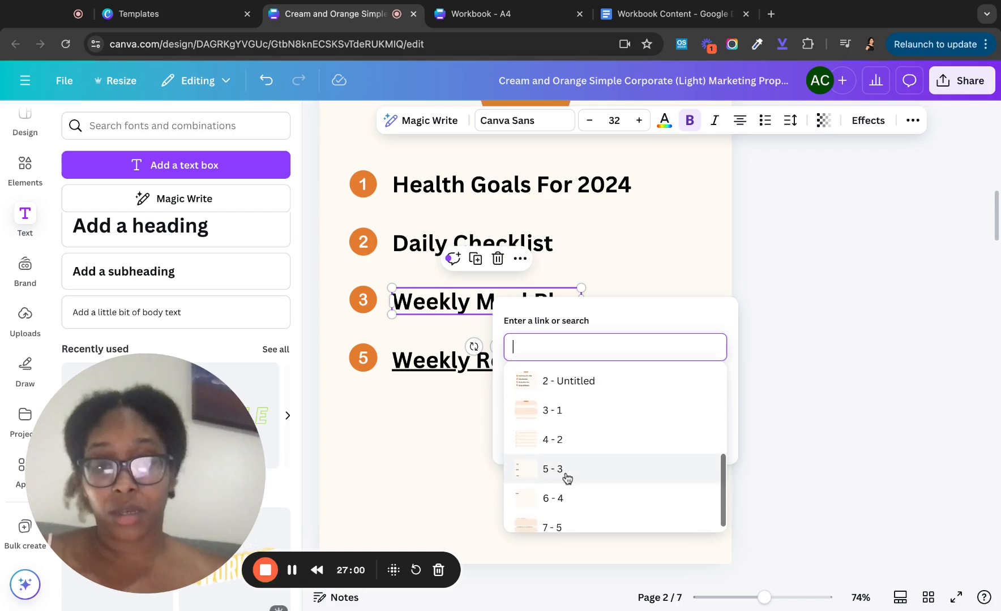
{"action": "left_click", "coordinate": [566, 470]}
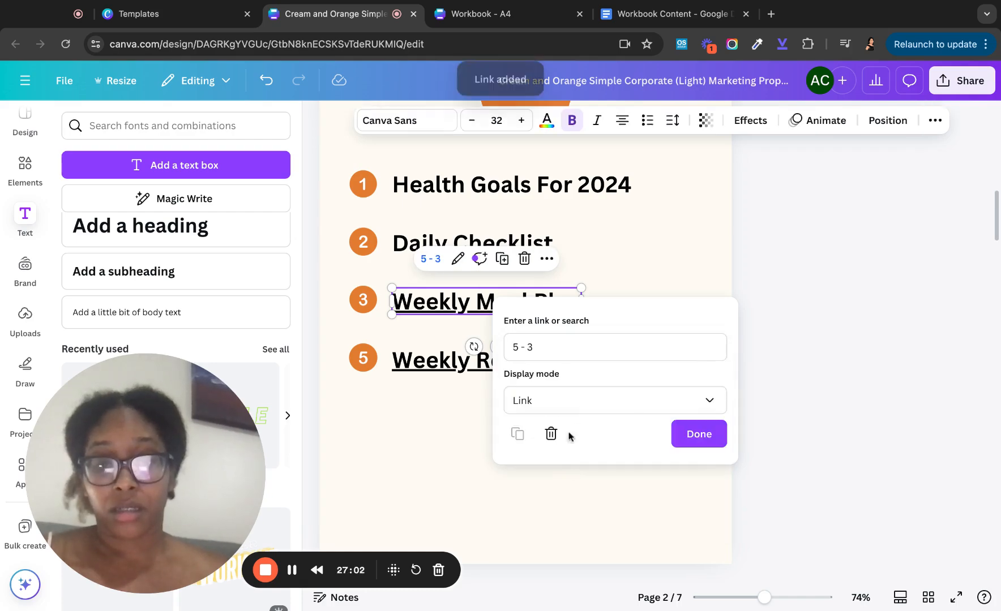
{"action": "left_click", "coordinate": [693, 434]}
- Link the Daily Checklist entry to page 4
{"action": "scroll", "coordinate": [515, 280], "scroll_direction": "up", "scroll_amount": 1}
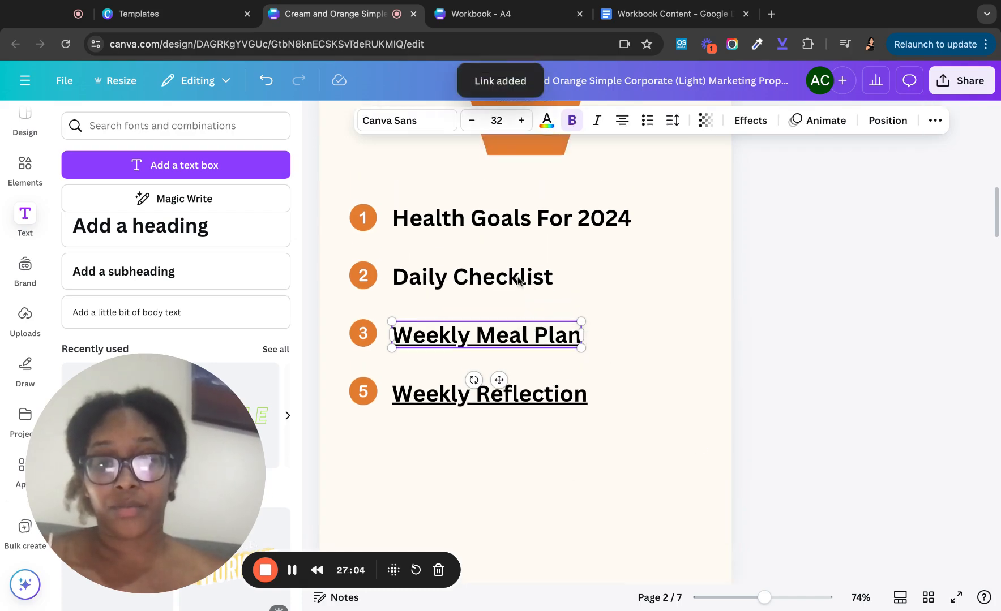
{"action": "right_click", "coordinate": [511, 277]}
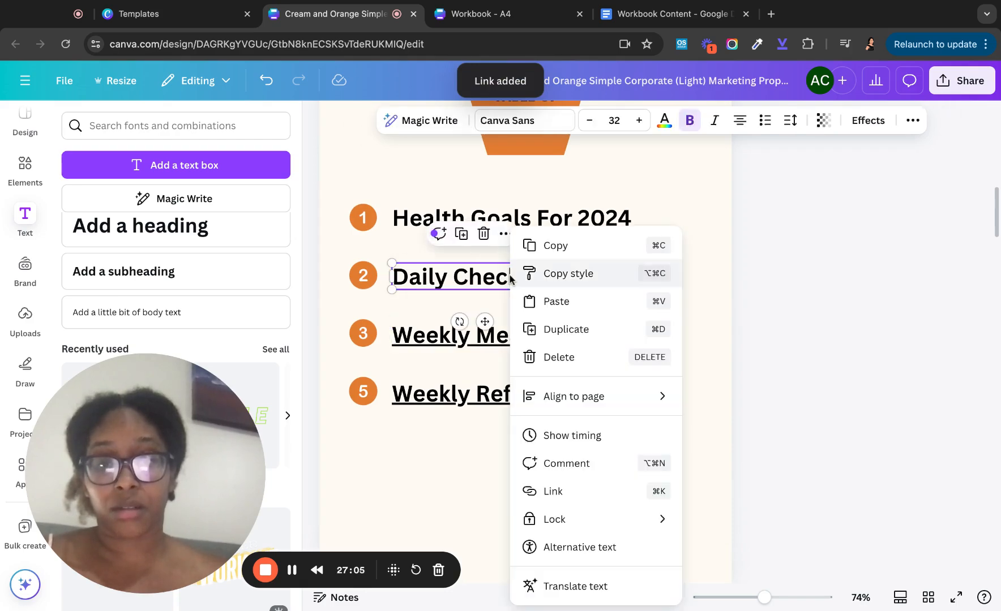
{"action": "left_click", "coordinate": [575, 496]}
{"action": "scroll", "coordinate": [581, 442], "scroll_direction": "down", "scroll_amount": 3}
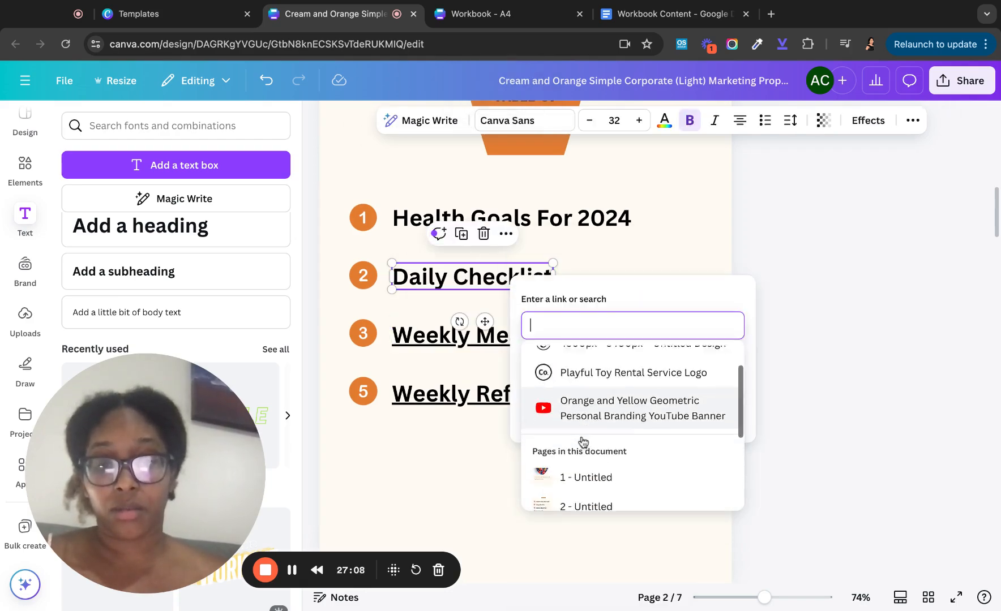
{"action": "left_click", "coordinate": [577, 481]}
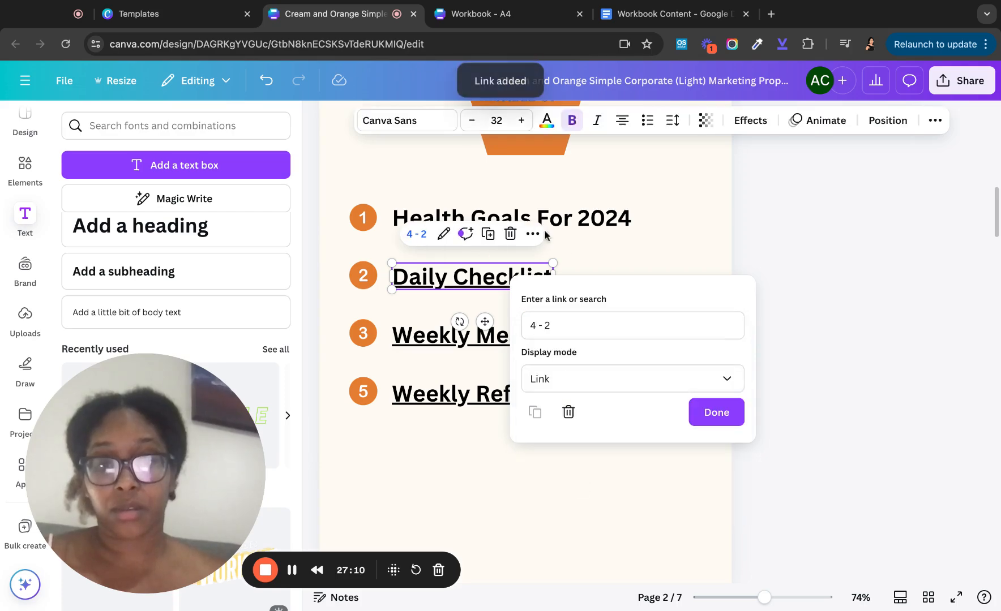
{"action": "key", "text": "Escape"}
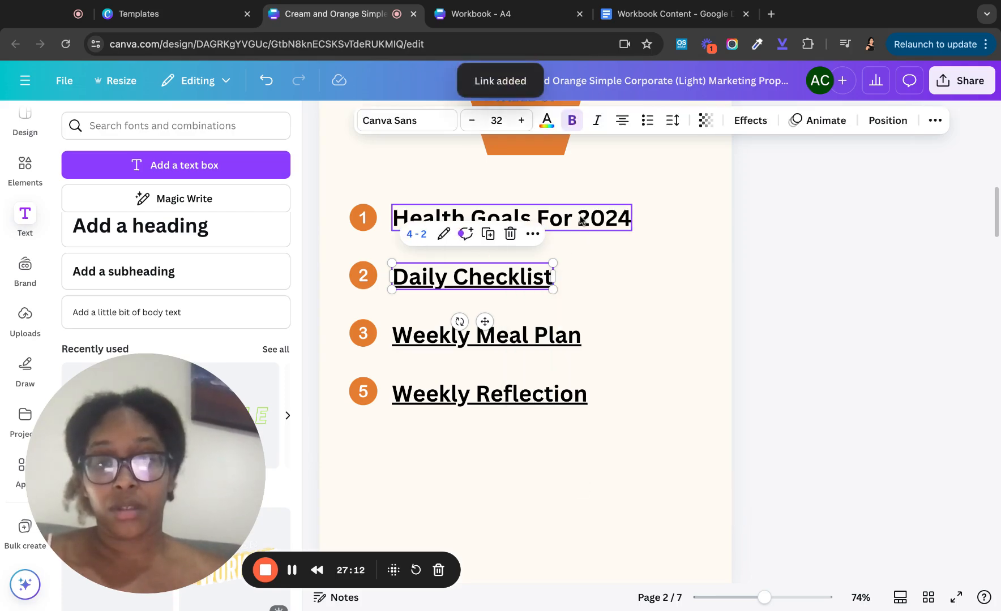
- Link the Health Goals For 2024 entry to page 3
{"action": "right_click", "coordinate": [580, 221]}
{"action": "left_click", "coordinate": [625, 480]}
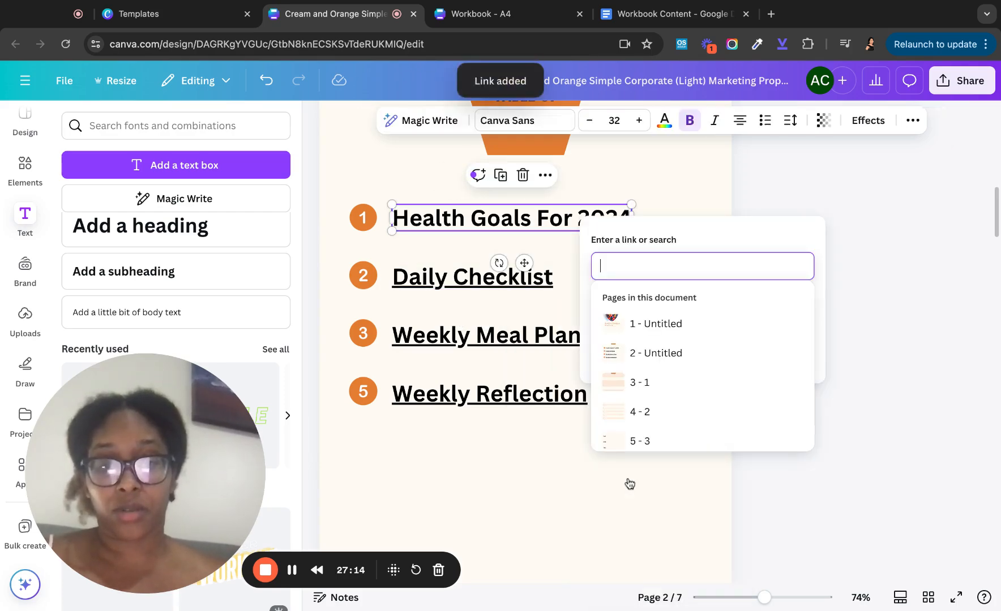
{"action": "scroll", "coordinate": [646, 405], "scroll_direction": "down", "scroll_amount": 2}
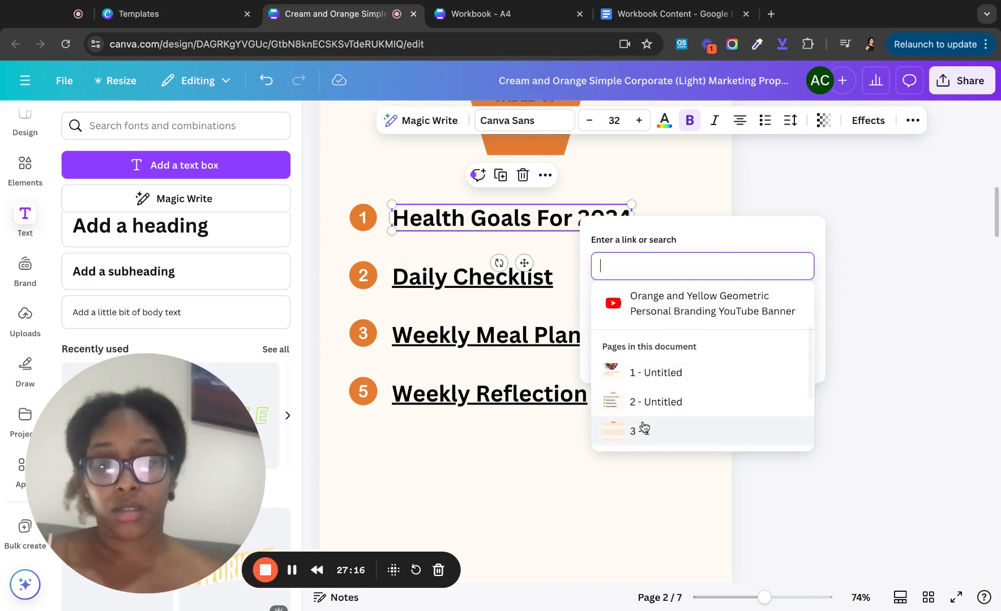
{"action": "left_click", "coordinate": [644, 428]}
{"action": "left_click", "coordinate": [562, 462]}
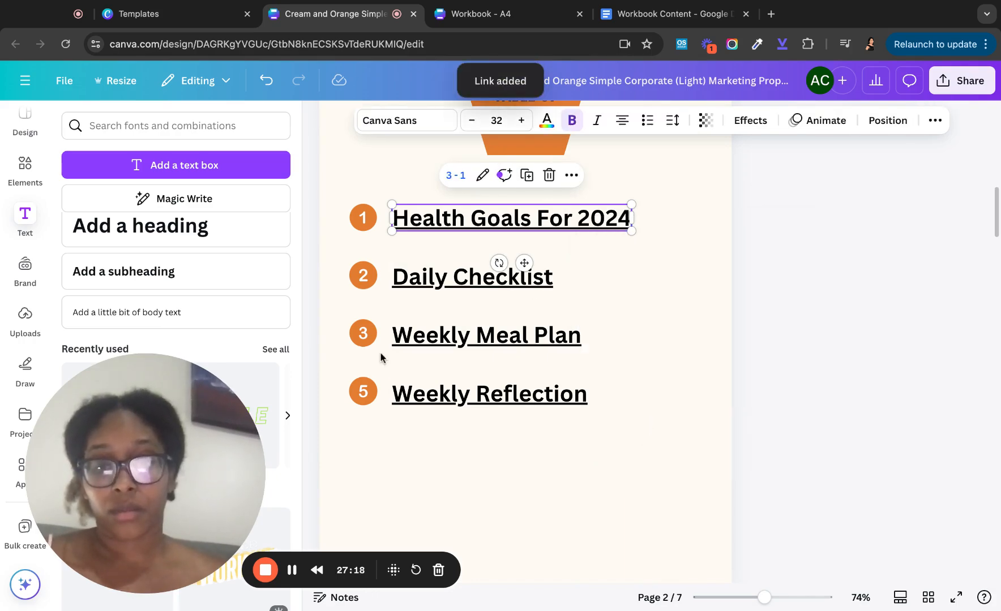
- Group badges 5, 3, 2 and 1 each with its contents entry, then scroll up to page 1
{"action": "mouse_move", "coordinate": [338, 369]}
{"action": "left_mouse_down"}
{"action": "mouse_move", "coordinate": [469, 418]}
{"action": "mouse_move", "coordinate": [545, 405]}
{"action": "mouse_move", "coordinate": [339, 368]}
{"action": "left_mouse_up"}
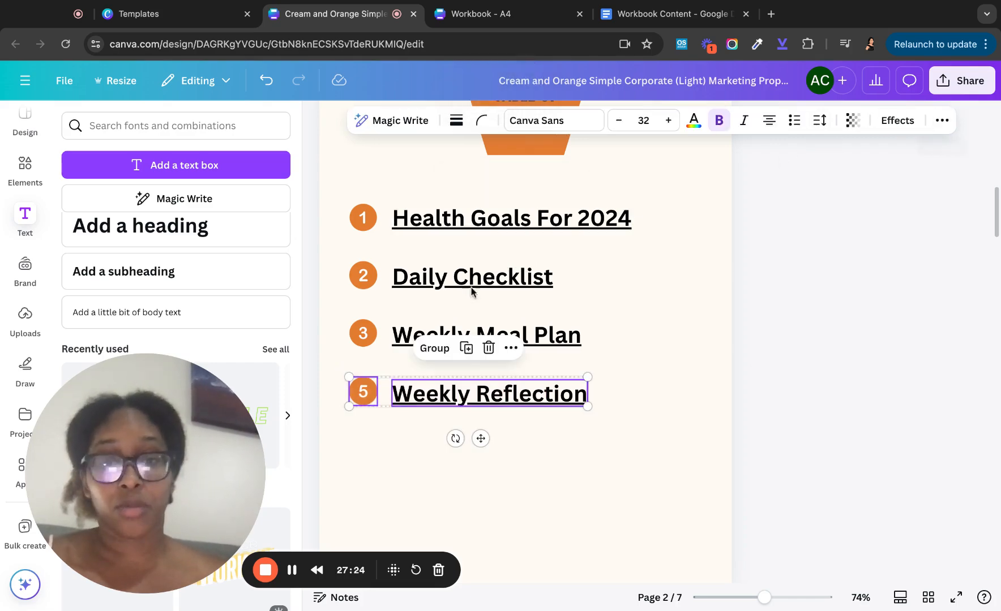
{"action": "left_click", "coordinate": [434, 348]}
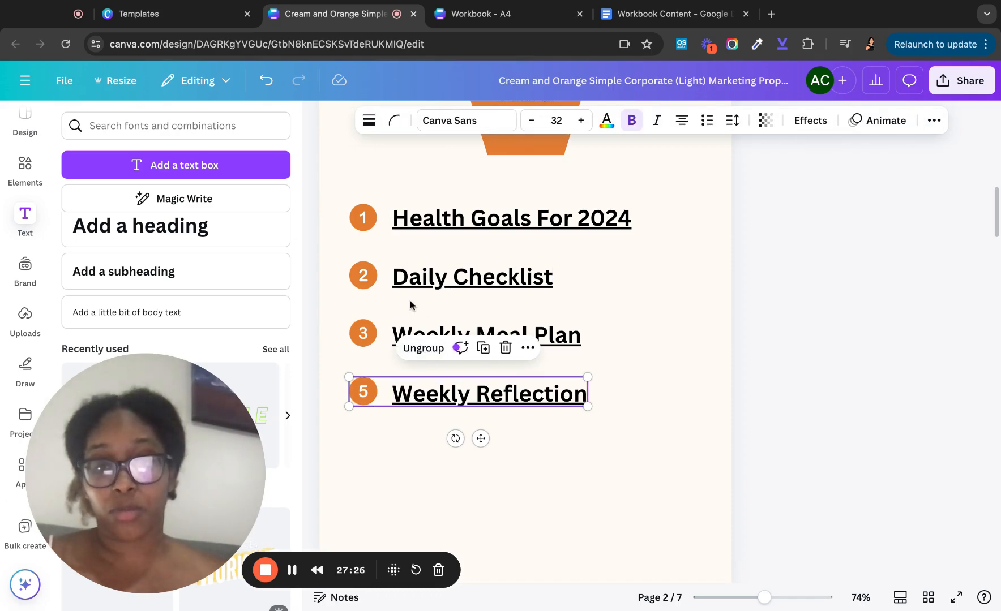
{"action": "left_click_drag", "start_coordinate": [349, 308], "coordinate": [442, 338]}
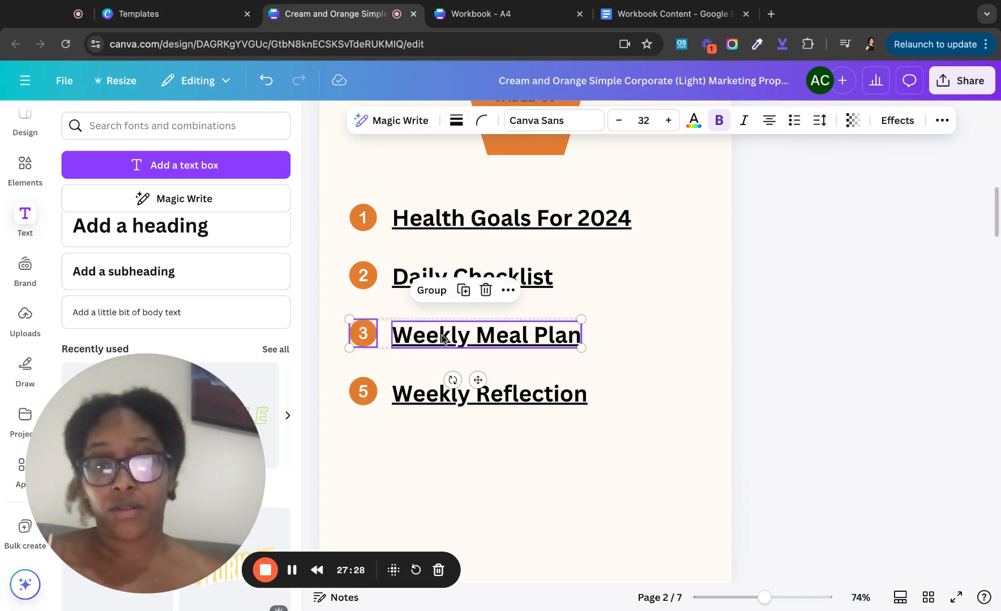
{"action": "left_click", "coordinate": [431, 291]}
{"action": "left_click_drag", "start_coordinate": [356, 255], "coordinate": [494, 282]}
{"action": "left_click", "coordinate": [410, 232]}
{"action": "left_click_drag", "start_coordinate": [390, 231], "coordinate": [362, 191]}
{"action": "left_click", "coordinate": [453, 175]}
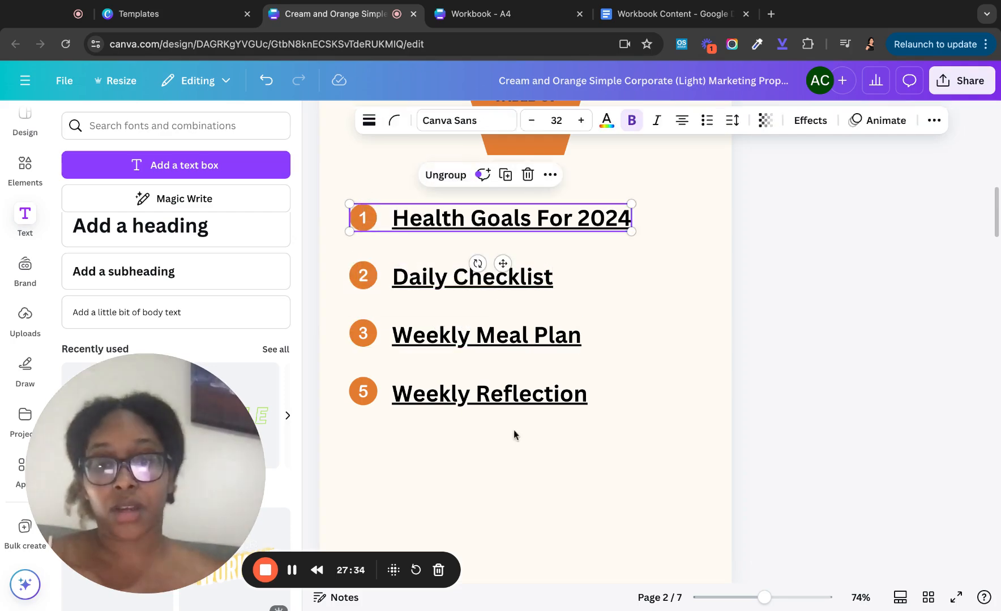
{"action": "left_click", "coordinate": [645, 401]}
{"action": "scroll", "coordinate": [645, 401], "scroll_direction": "up", "scroll_amount": 10}
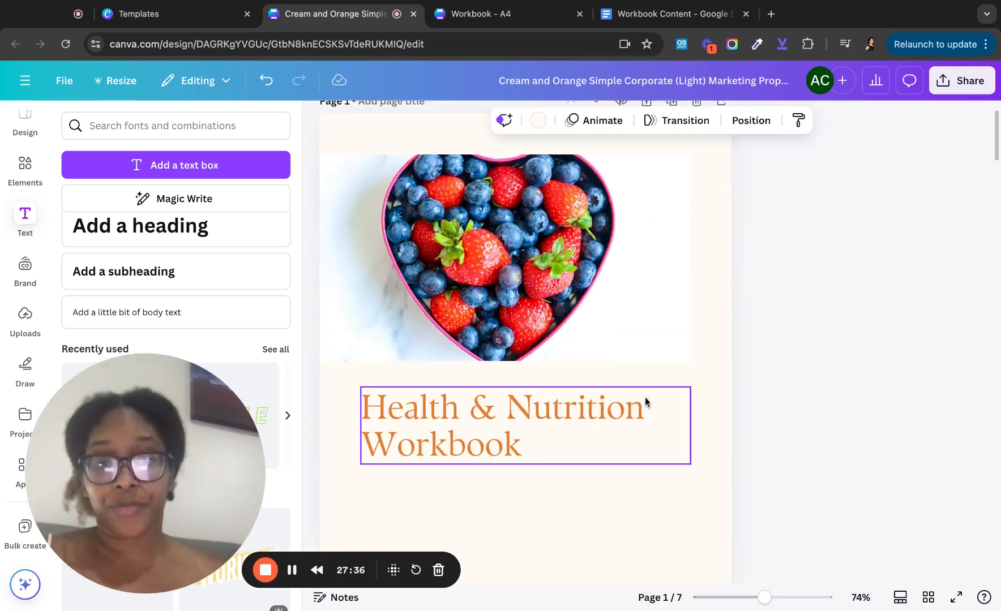
{"action": "scroll", "coordinate": [646, 397], "scroll_direction": "up", "scroll_amount": 1}
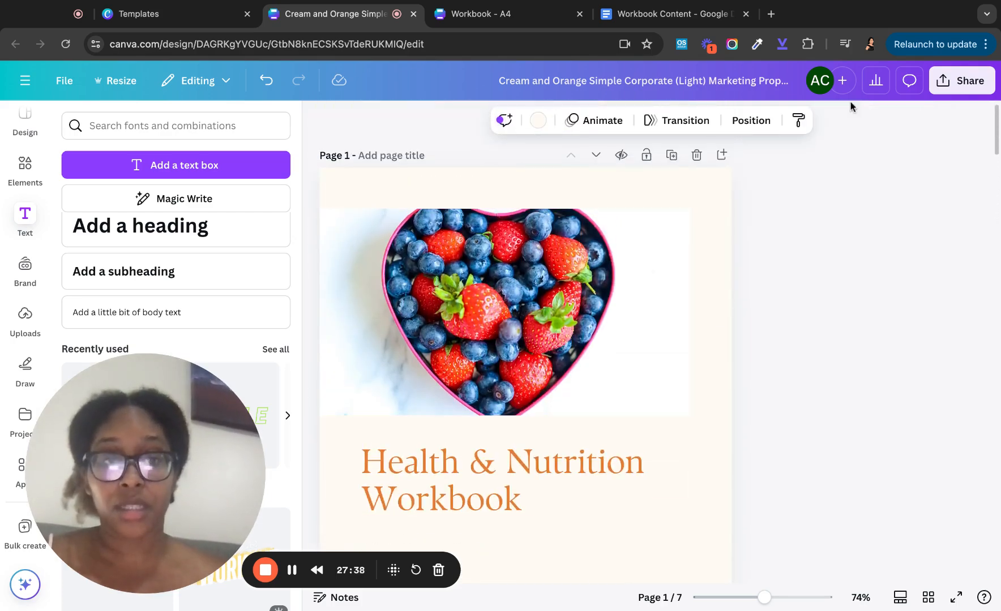
- Retitle the design 'Health & Nutrition Workbook 1' and show the Share menu
{"action": "left_click", "coordinate": [949, 84]}
{"action": "left_click", "coordinate": [655, 227]}
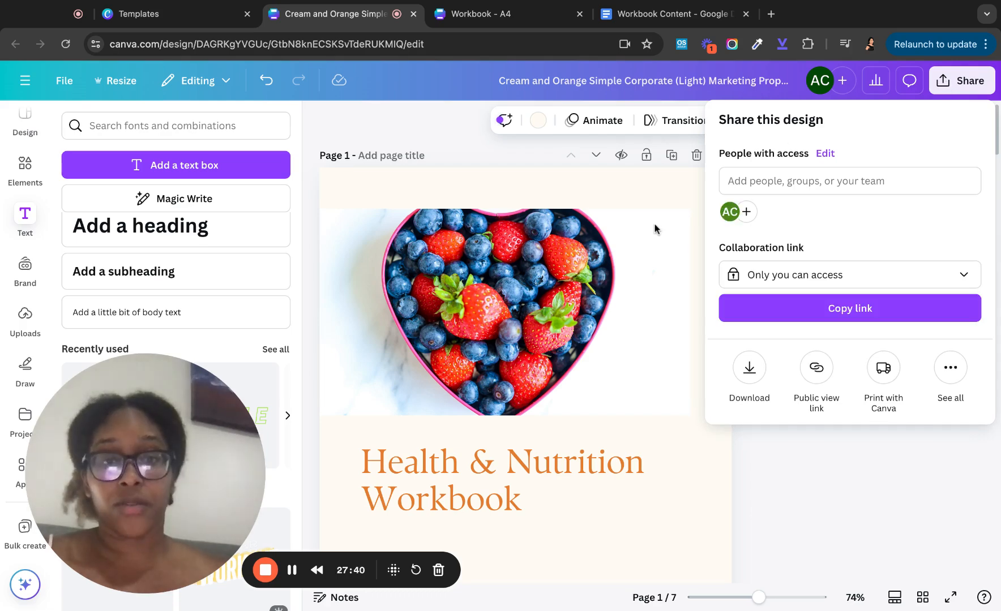
{"action": "double_click", "coordinate": [581, 80]}
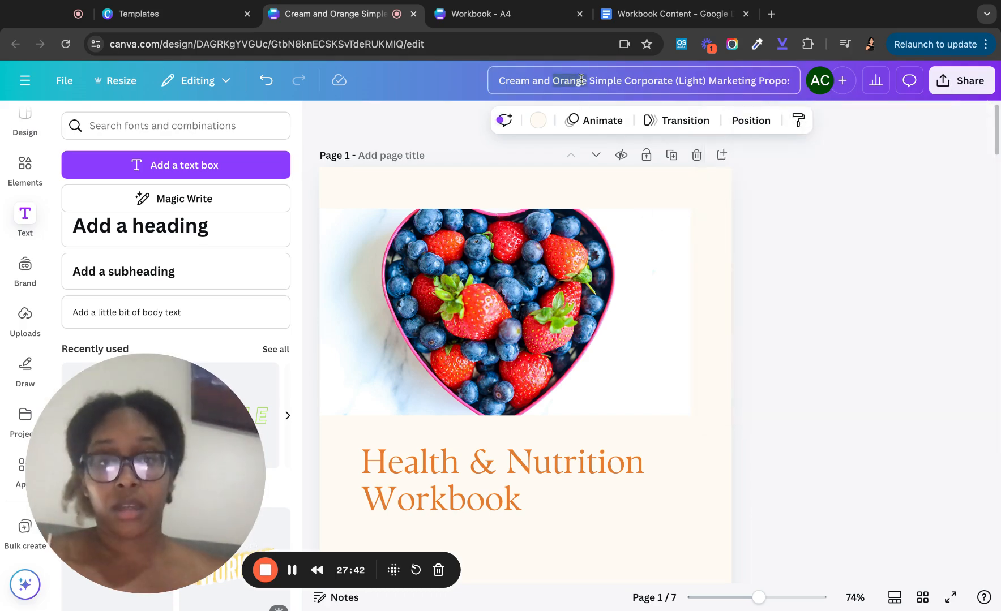
{"action": "key", "text": "ctrl+a"}
{"action": "type", "text": "Health N"}
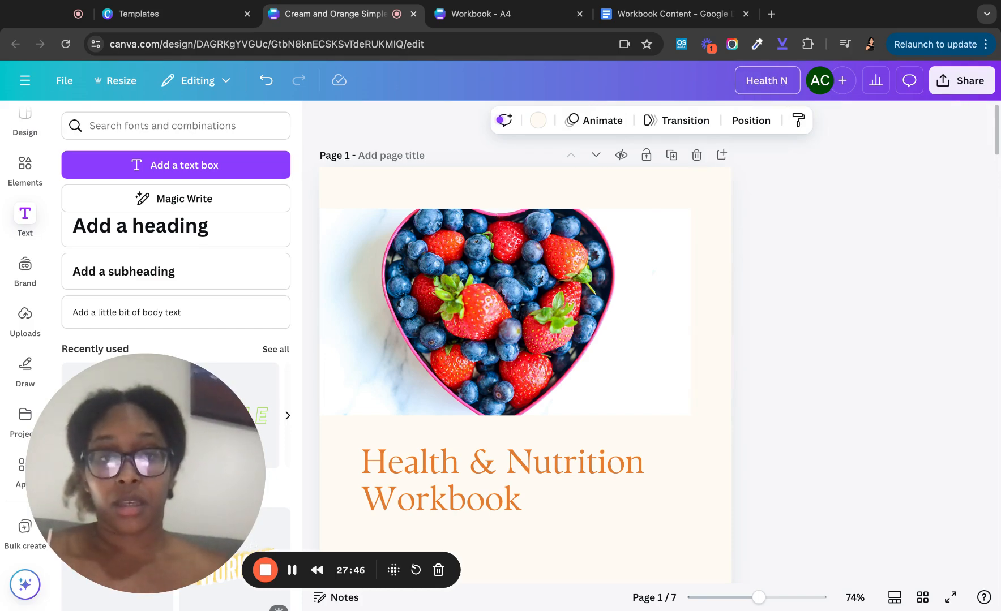
{"action": "key", "text": "BackSpace"}
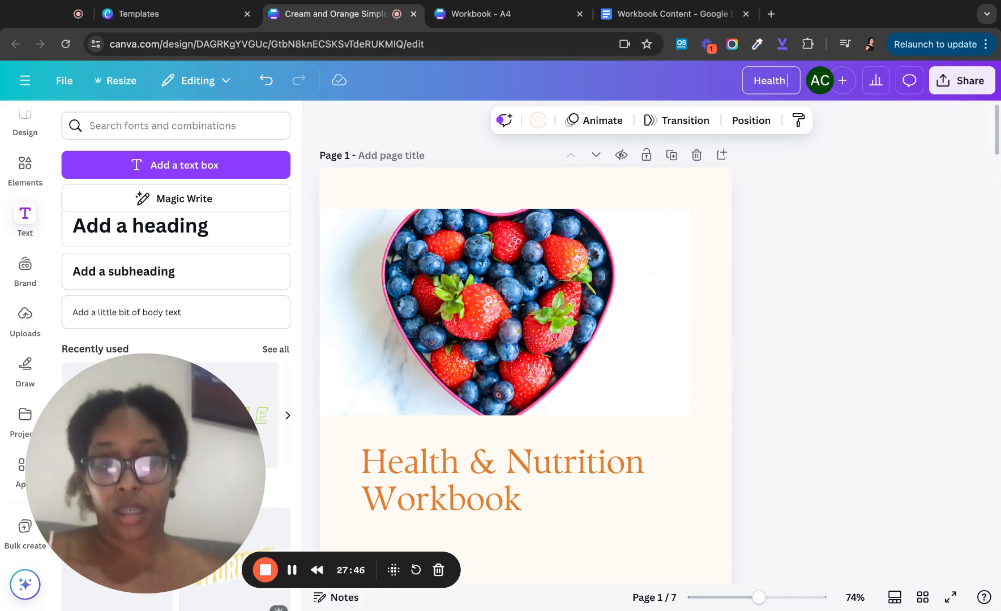
{"action": "type", "text": "& Nutr"}
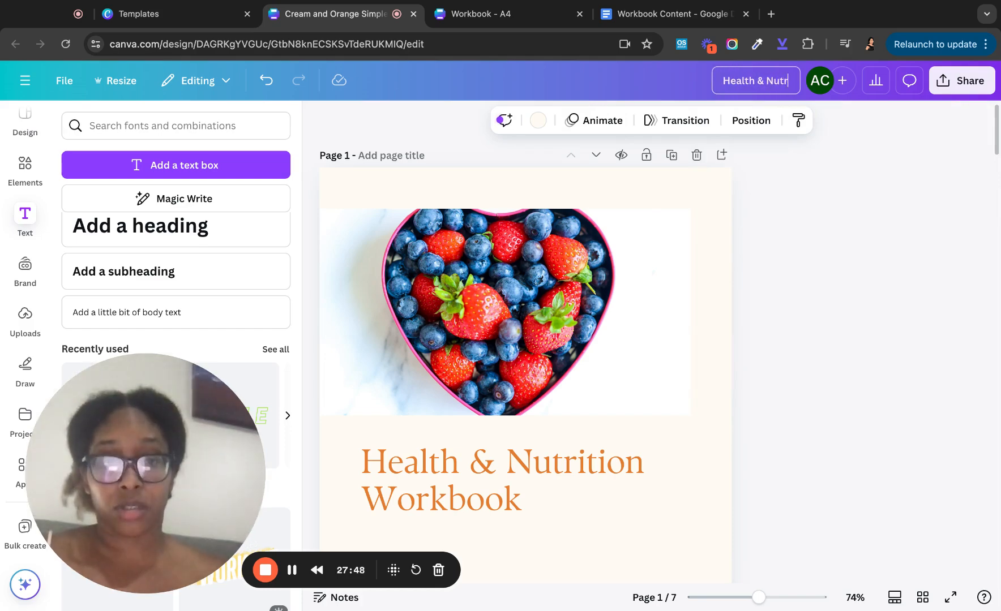
{"action": "type", "text": "ition Work"}
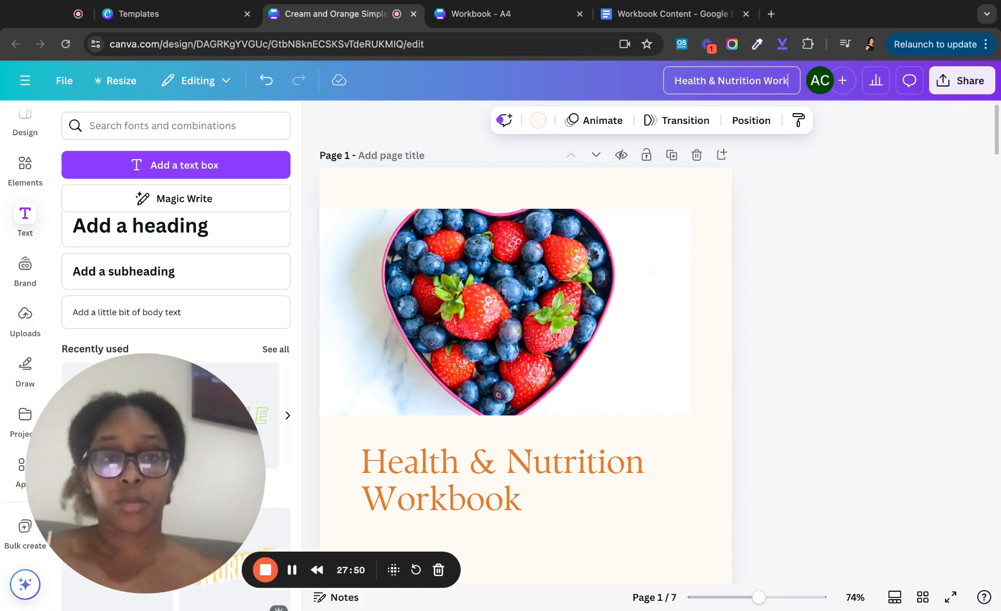
{"action": "type", "text": "book"}
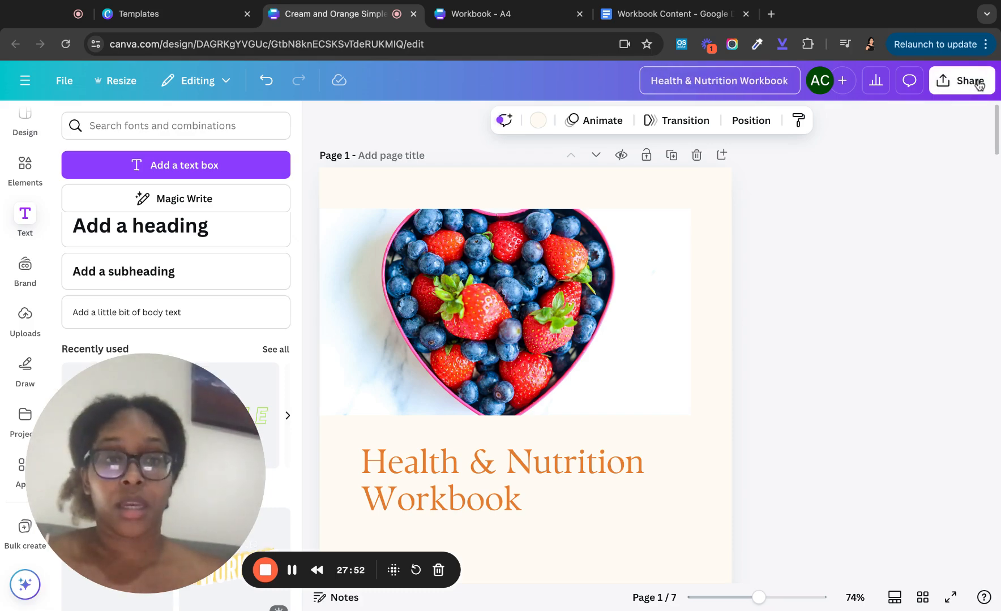
{"action": "type", "text": " 1"}
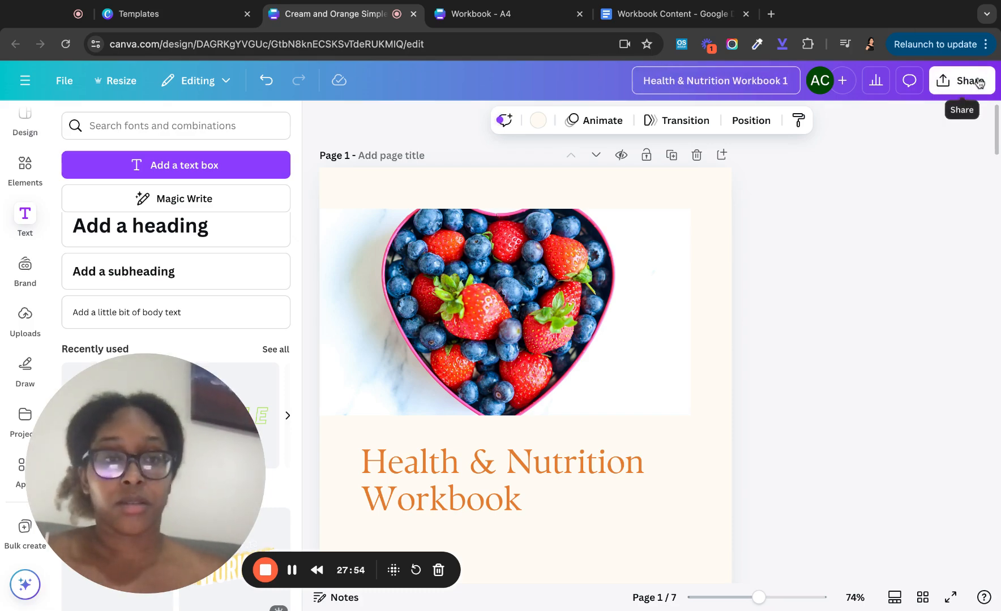
{"action": "left_click", "coordinate": [979, 83]}
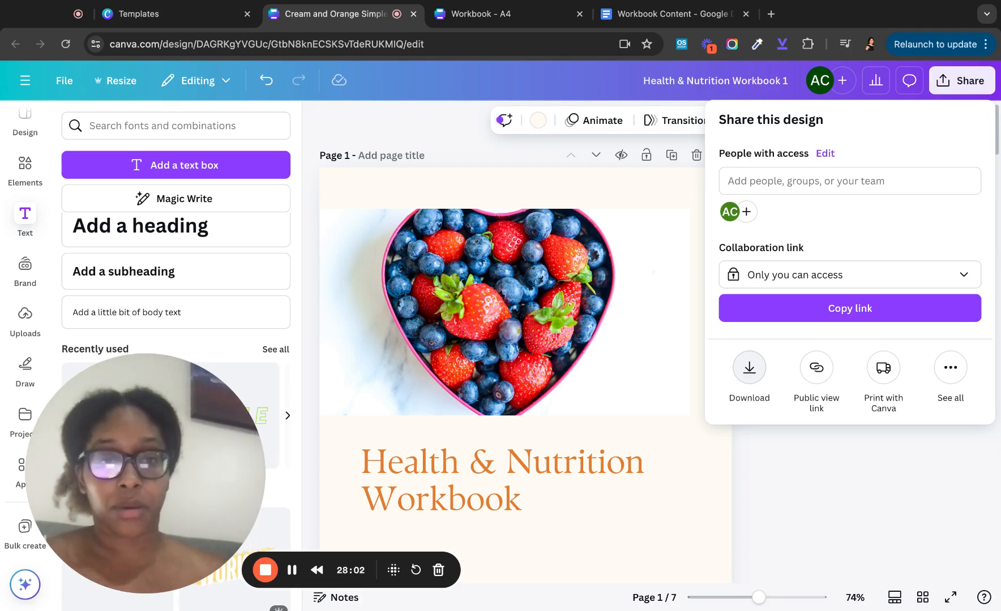
- Download all 7 pages as a PDF Standard file
{"action": "left_click", "coordinate": [749, 367]}
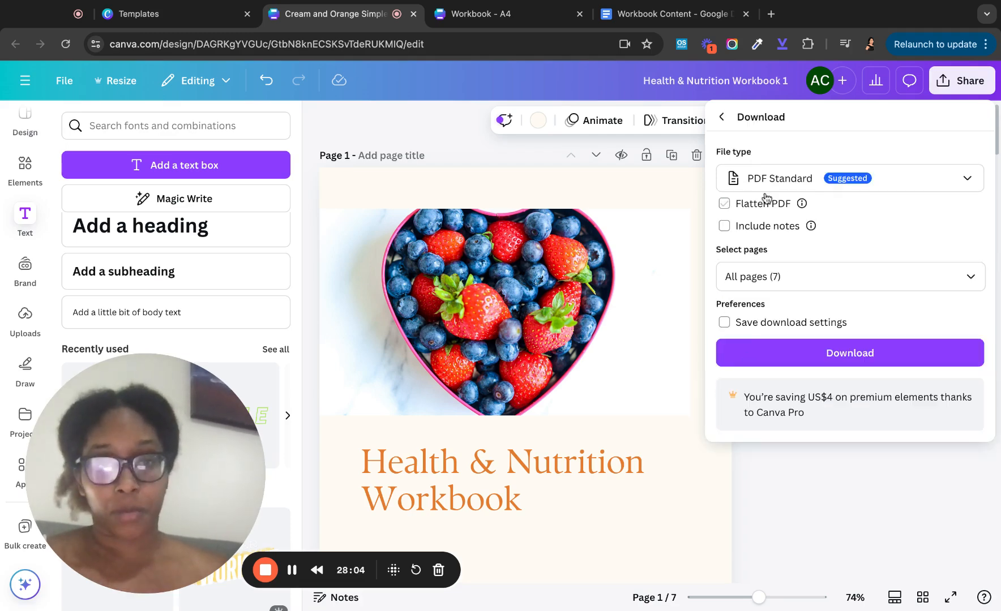
{"action": "left_click", "coordinate": [771, 182]}
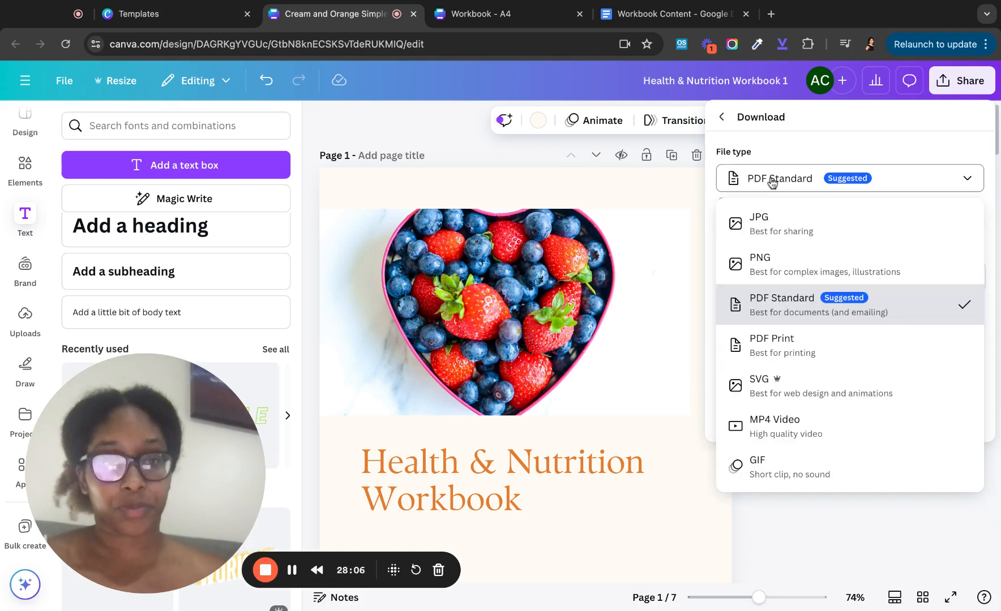
{"action": "left_click", "coordinate": [782, 305]}
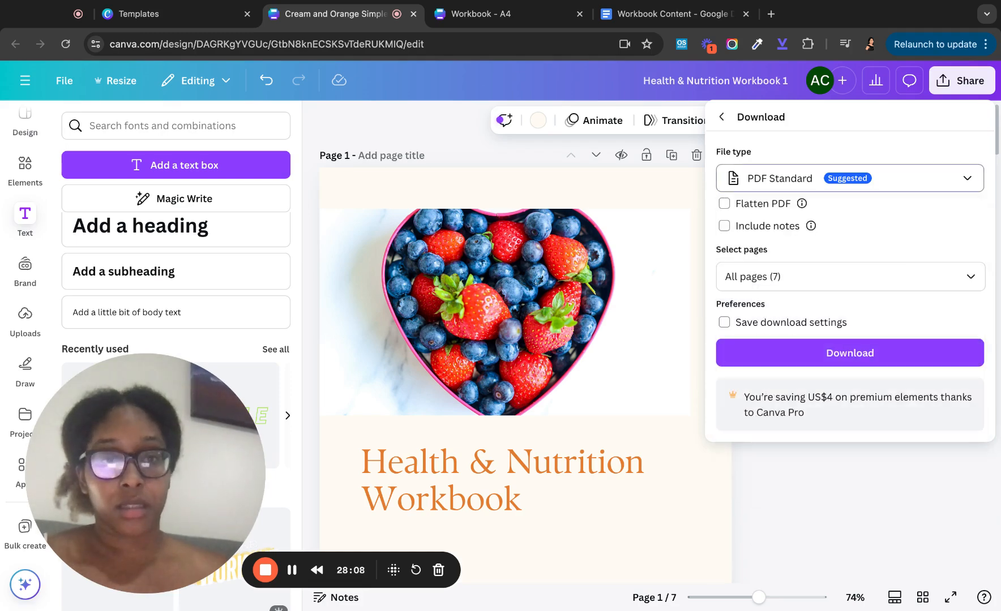
{"action": "left_click", "coordinate": [763, 226]}
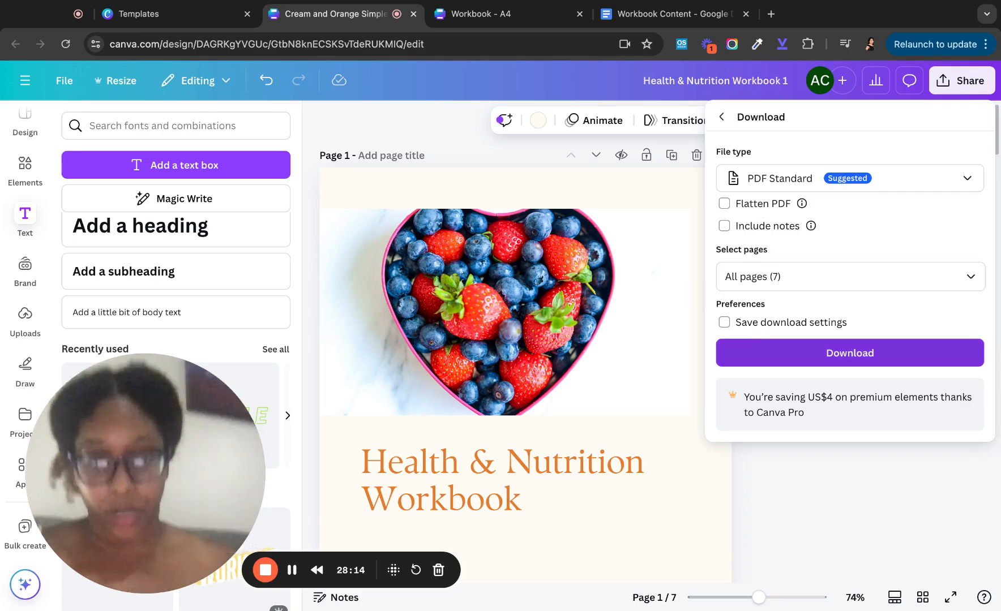
{"action": "left_click", "coordinate": [849, 354]}
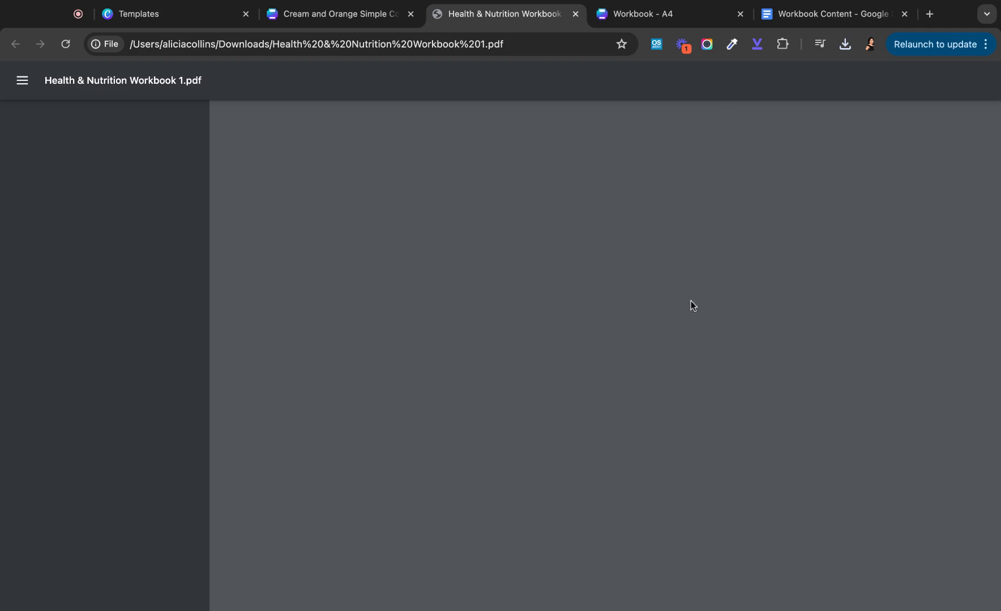
- Scroll through the downloaded PDF and follow the Weekly Reflection contents link to its page
{"action": "scroll", "coordinate": [683, 291], "scroll_direction": "down", "scroll_amount": 3}
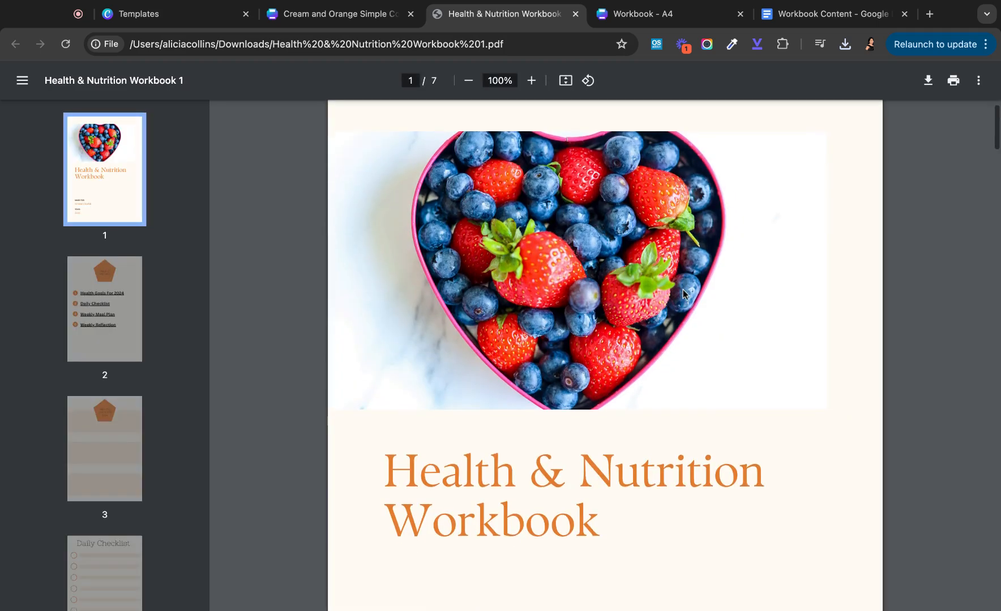
{"action": "scroll", "coordinate": [683, 294], "scroll_direction": "down", "scroll_amount": 10}
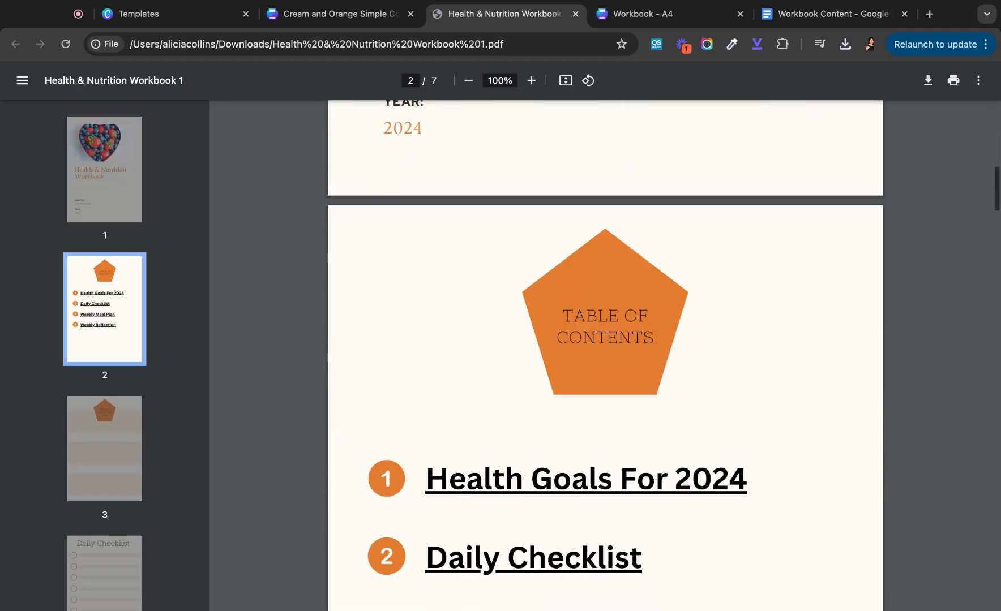
{"action": "scroll", "coordinate": [667, 225], "scroll_direction": "down", "scroll_amount": 7}
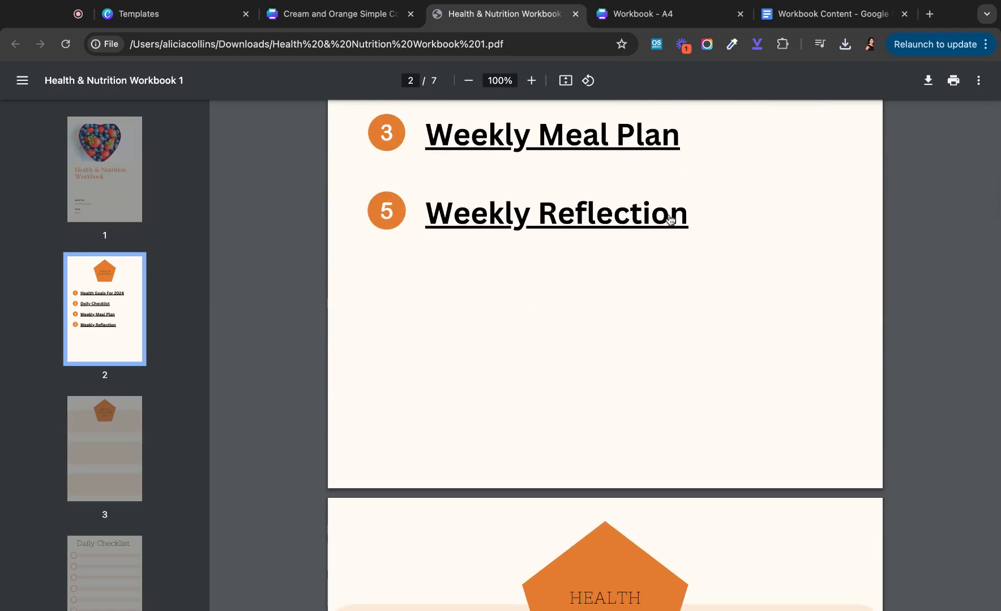
{"action": "left_click", "coordinate": [634, 215]}
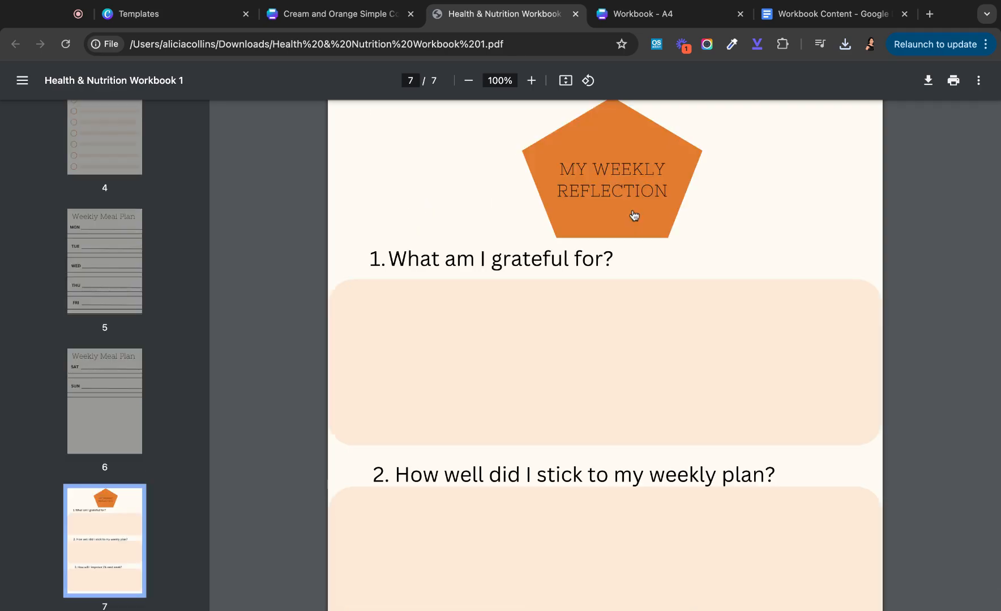
{"action": "scroll", "coordinate": [637, 217], "scroll_direction": "up", "scroll_amount": 10}
{"action": "scroll", "coordinate": [604, 355], "scroll_direction": "up", "scroll_amount": 20}
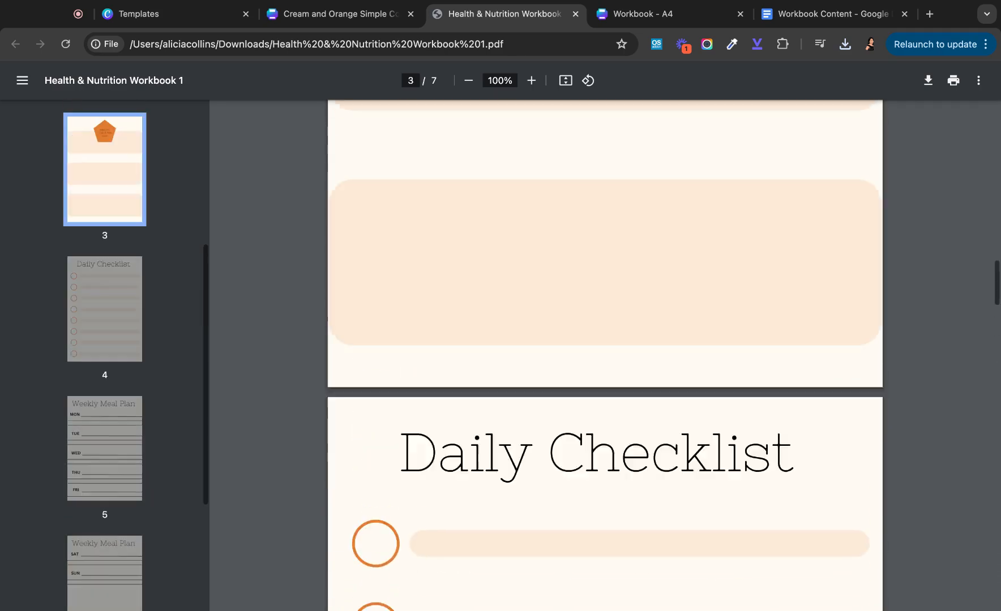